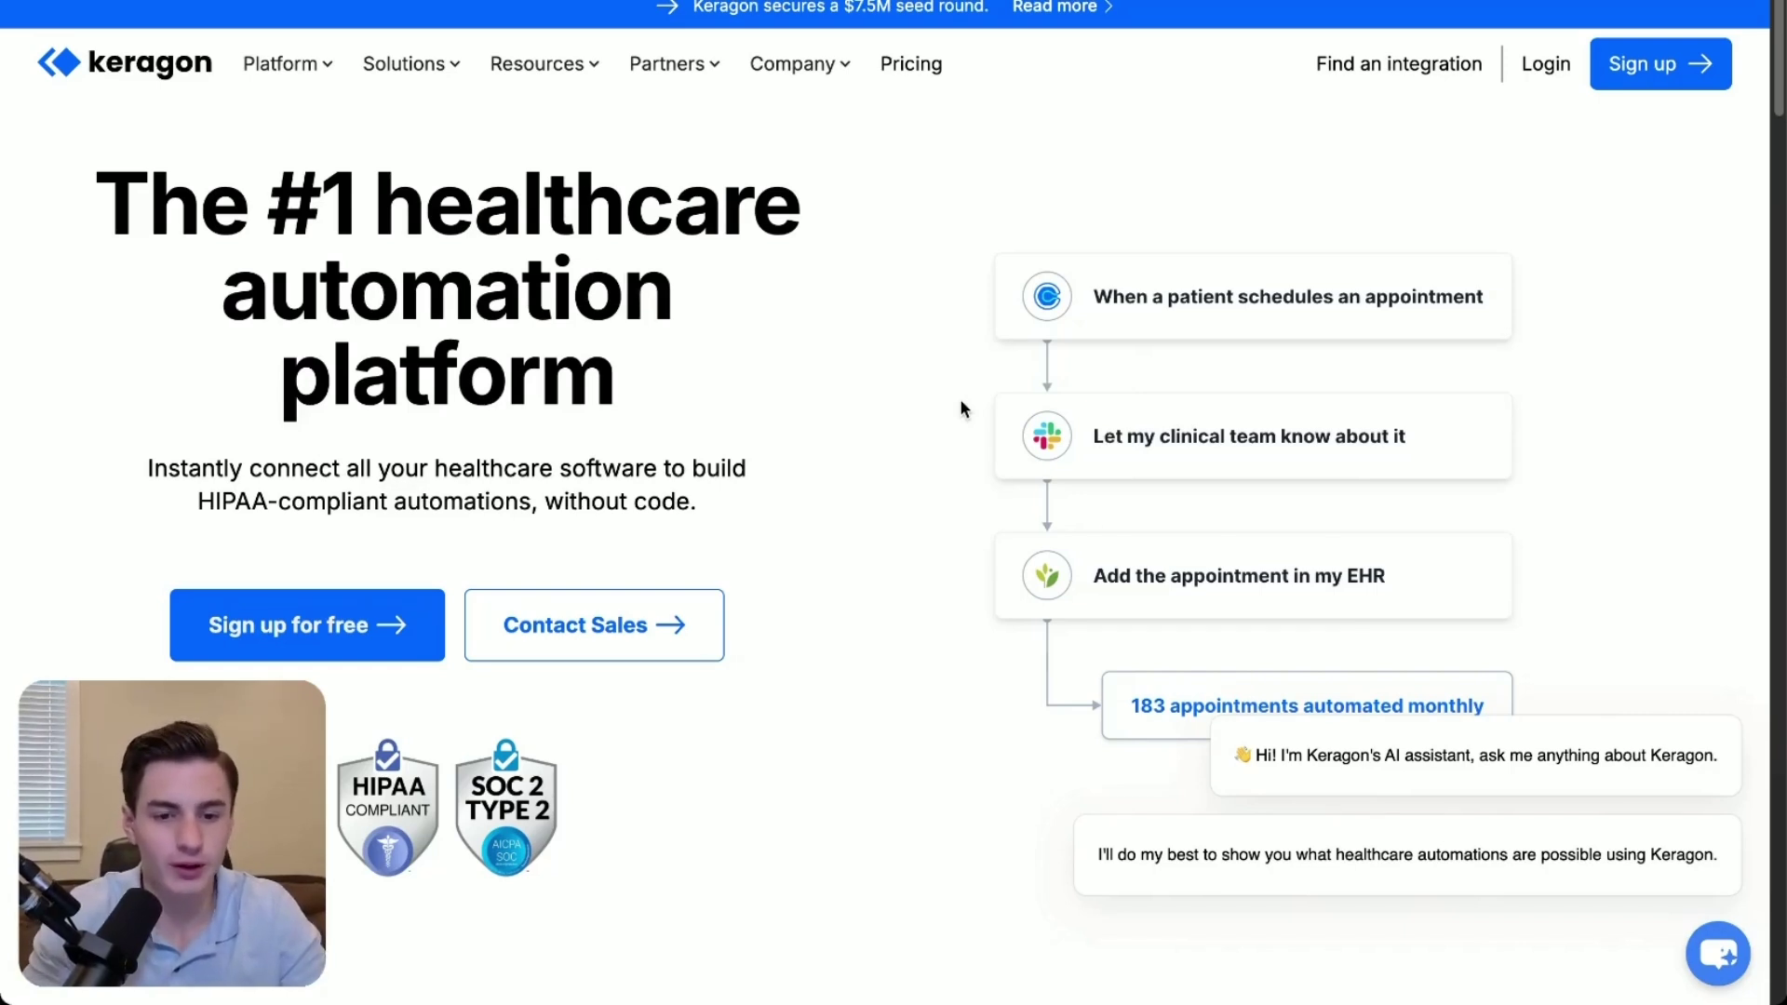
Step: Open Keragon's Pricing page listing the Starter, Professional, Scale Up and Enterprise plans
left_click(885, 63)
scroll(756, 622, "down", 5)
scroll(753, 634, "down", 2)
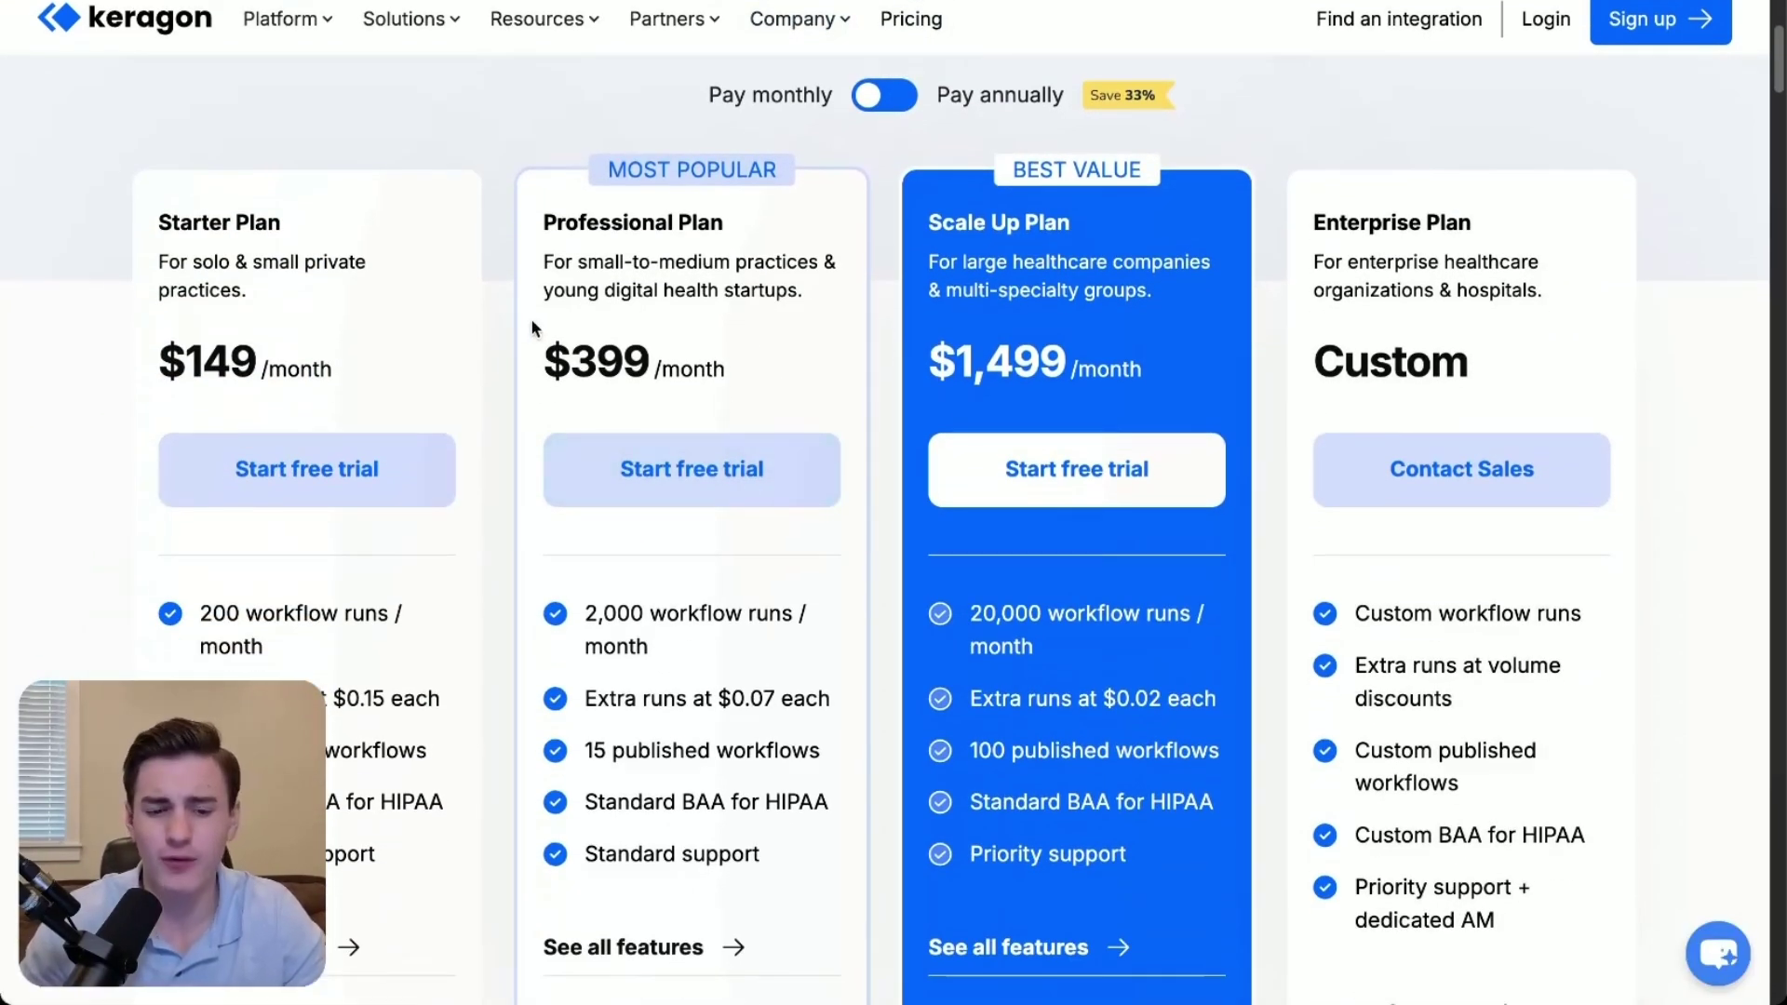
scroll(533, 328, "down", 3)
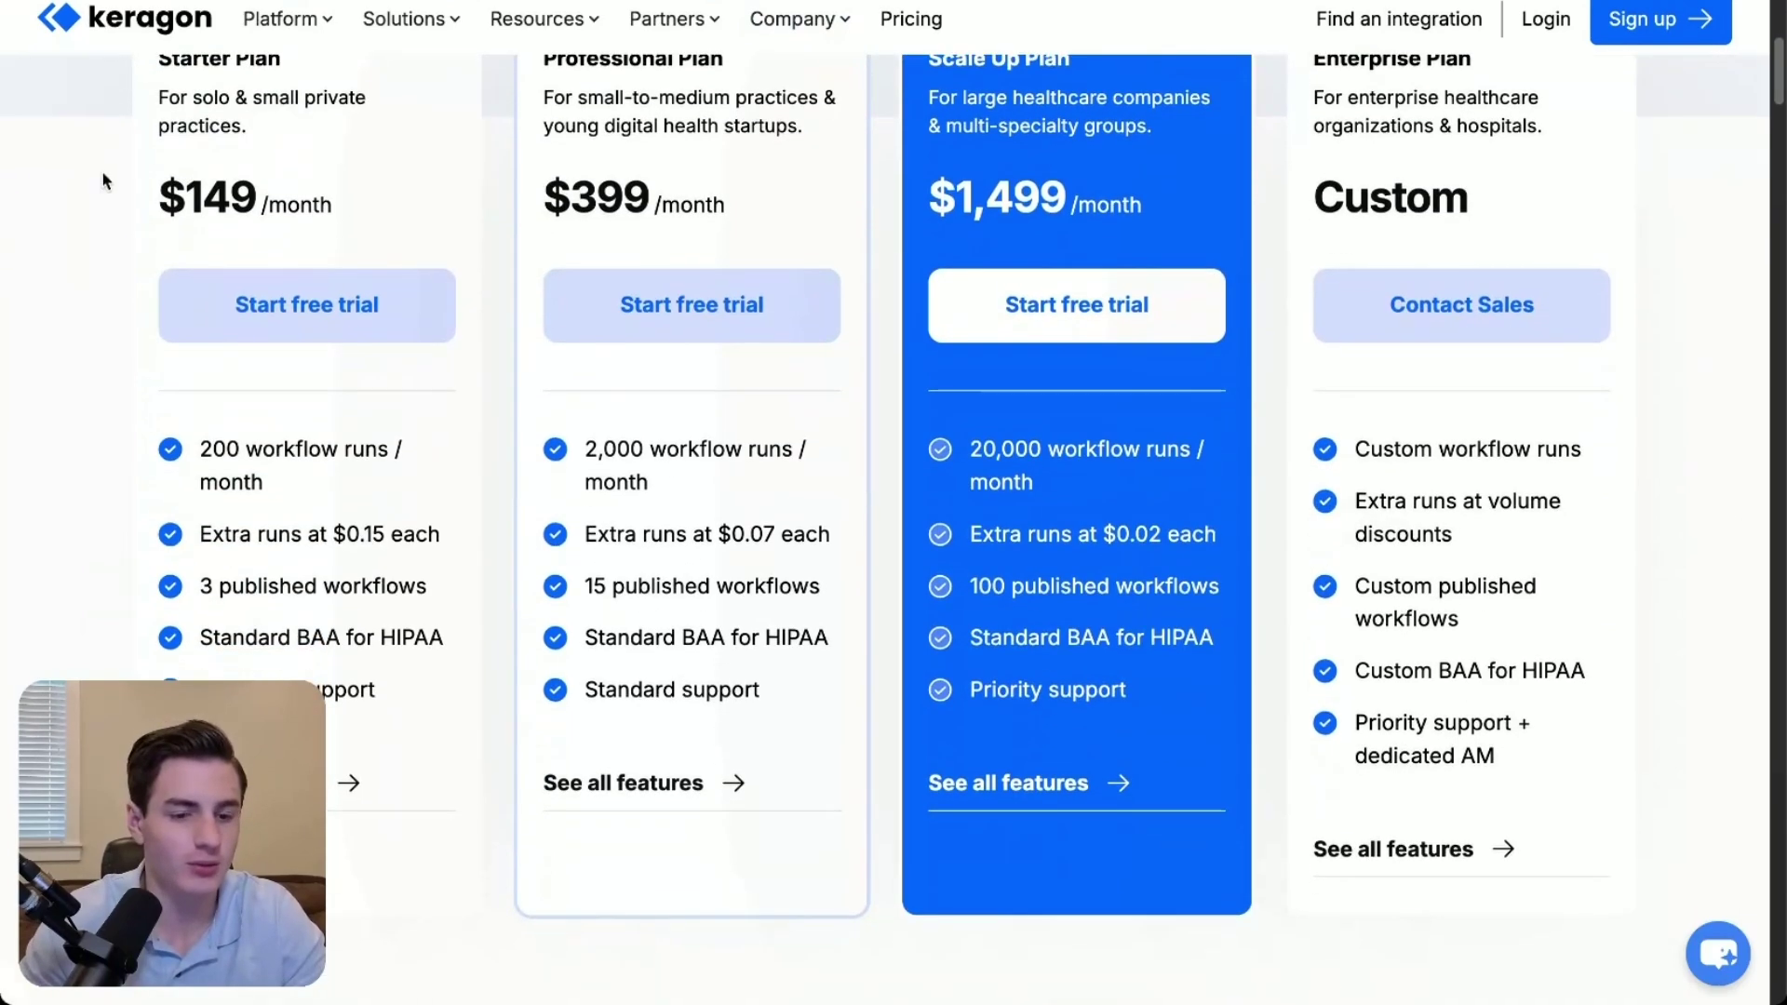
scroll(207, 191, "up", 1)
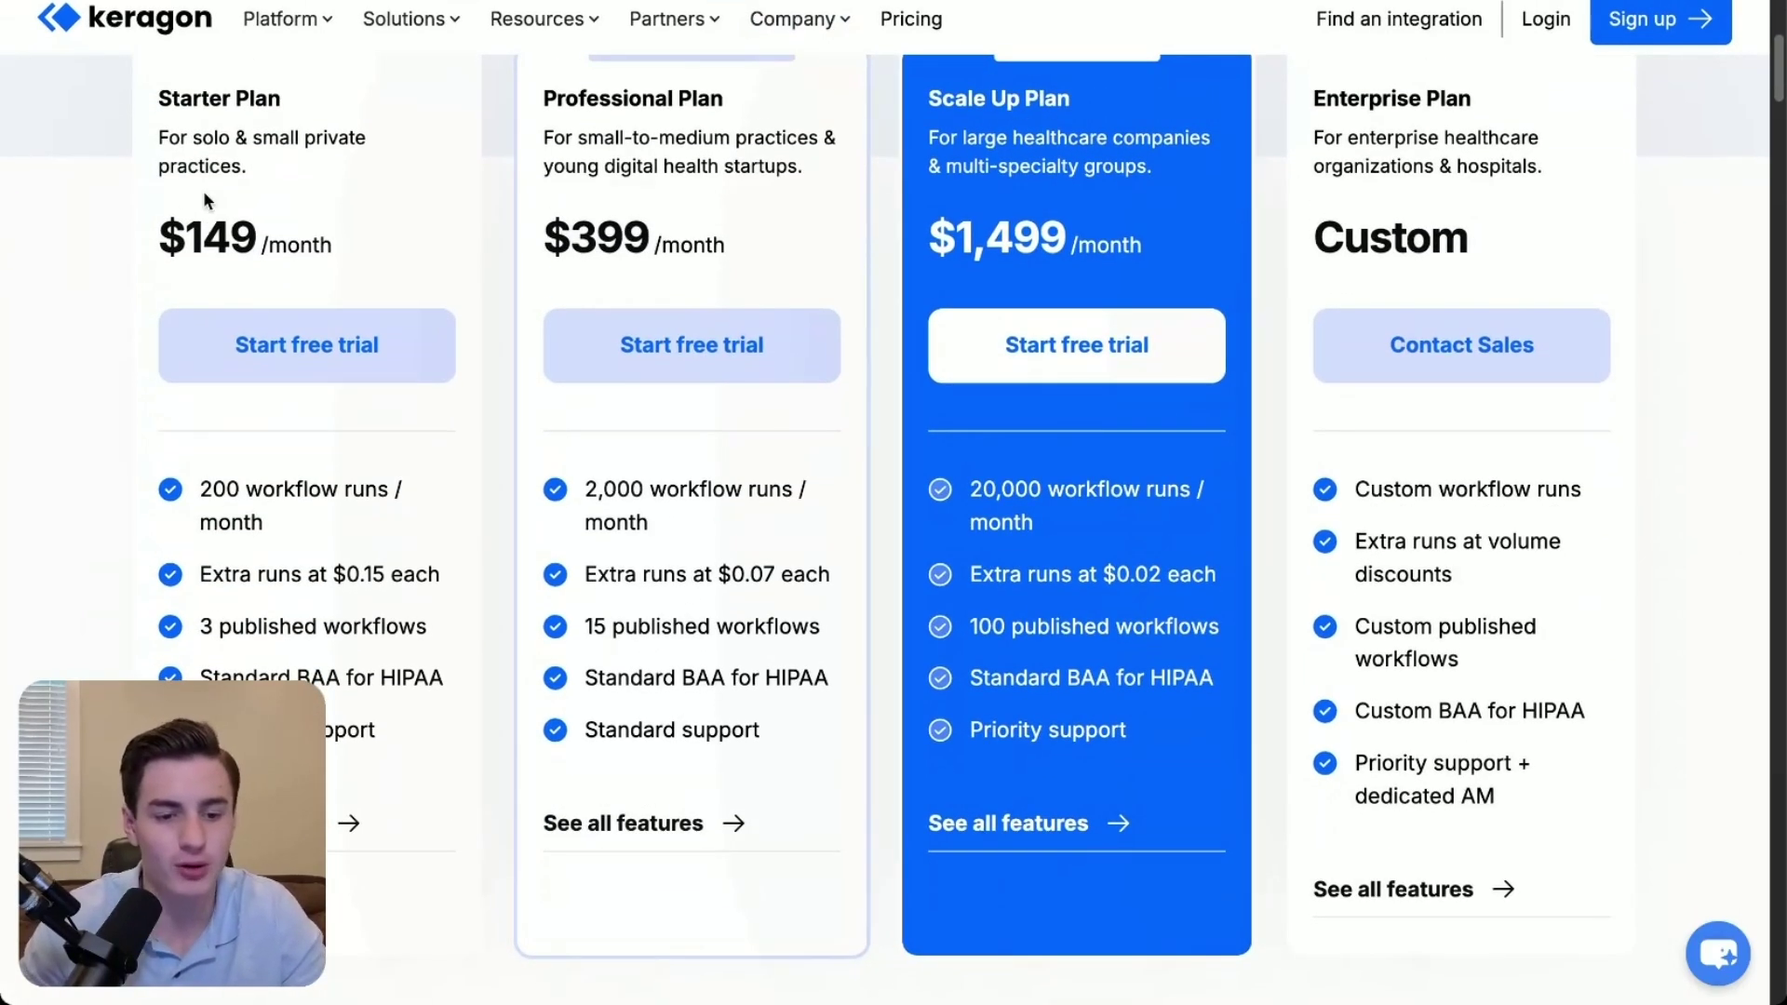
left_click_drag(200, 488, 455, 491)
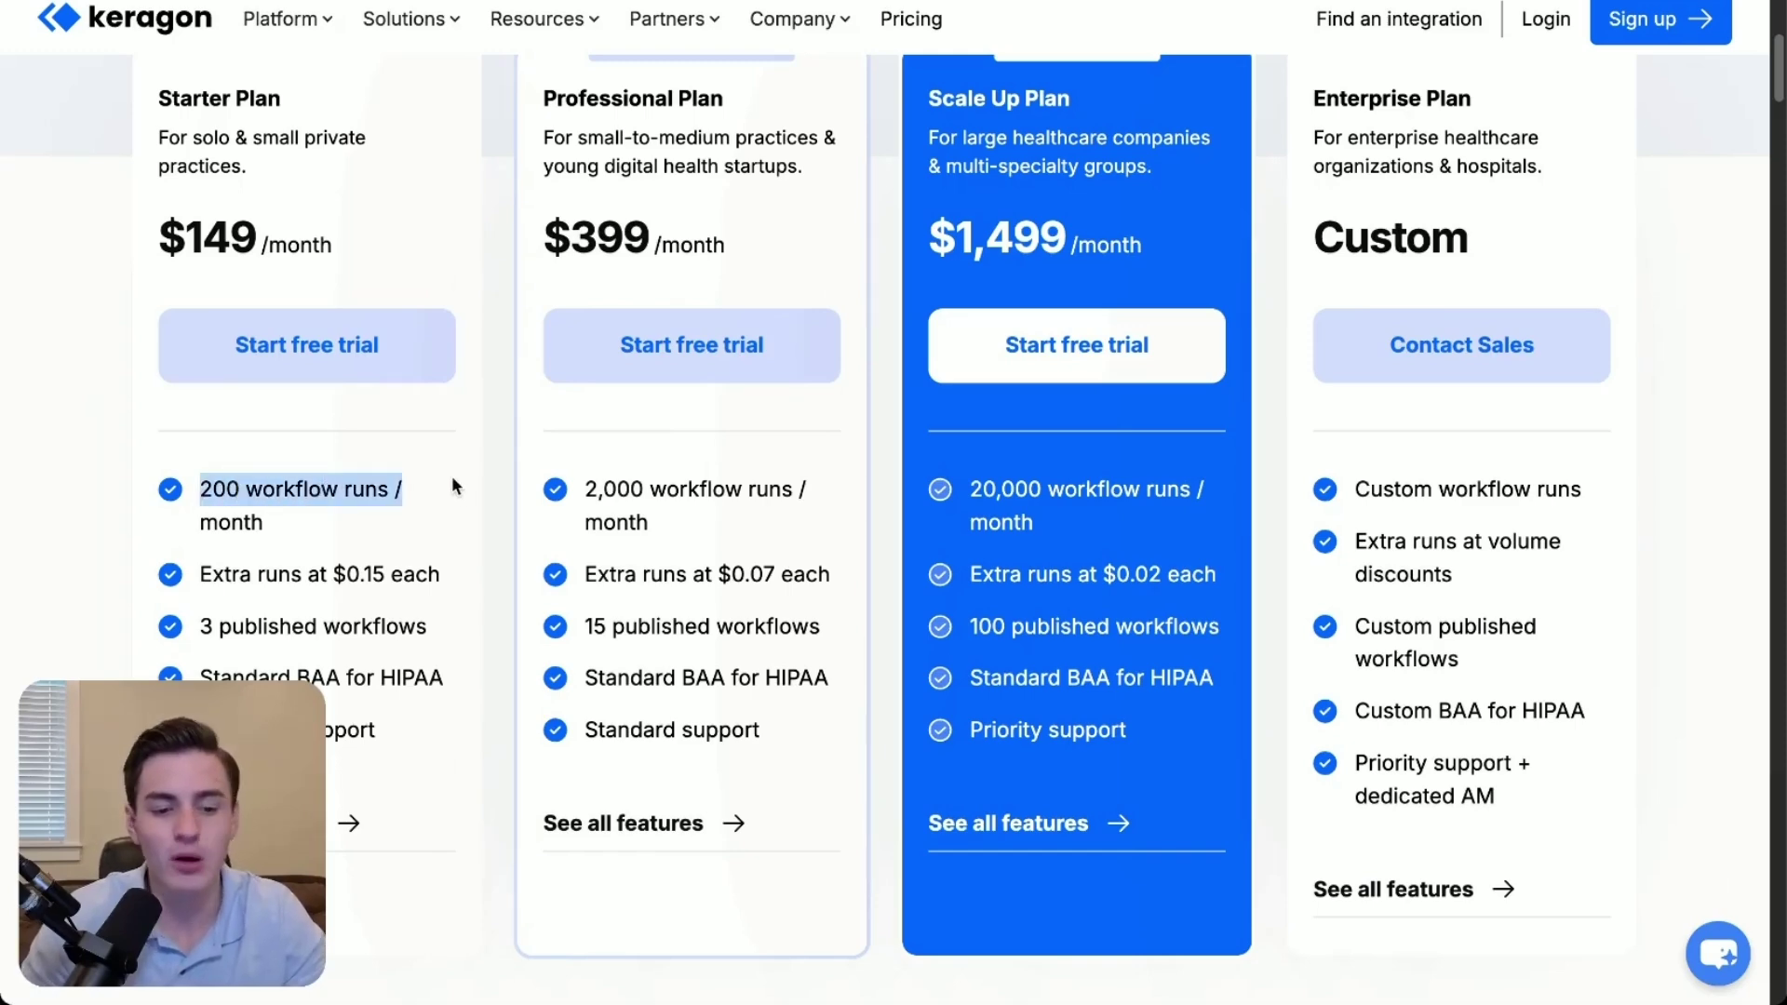
scroll(602, 475, "up", 1)
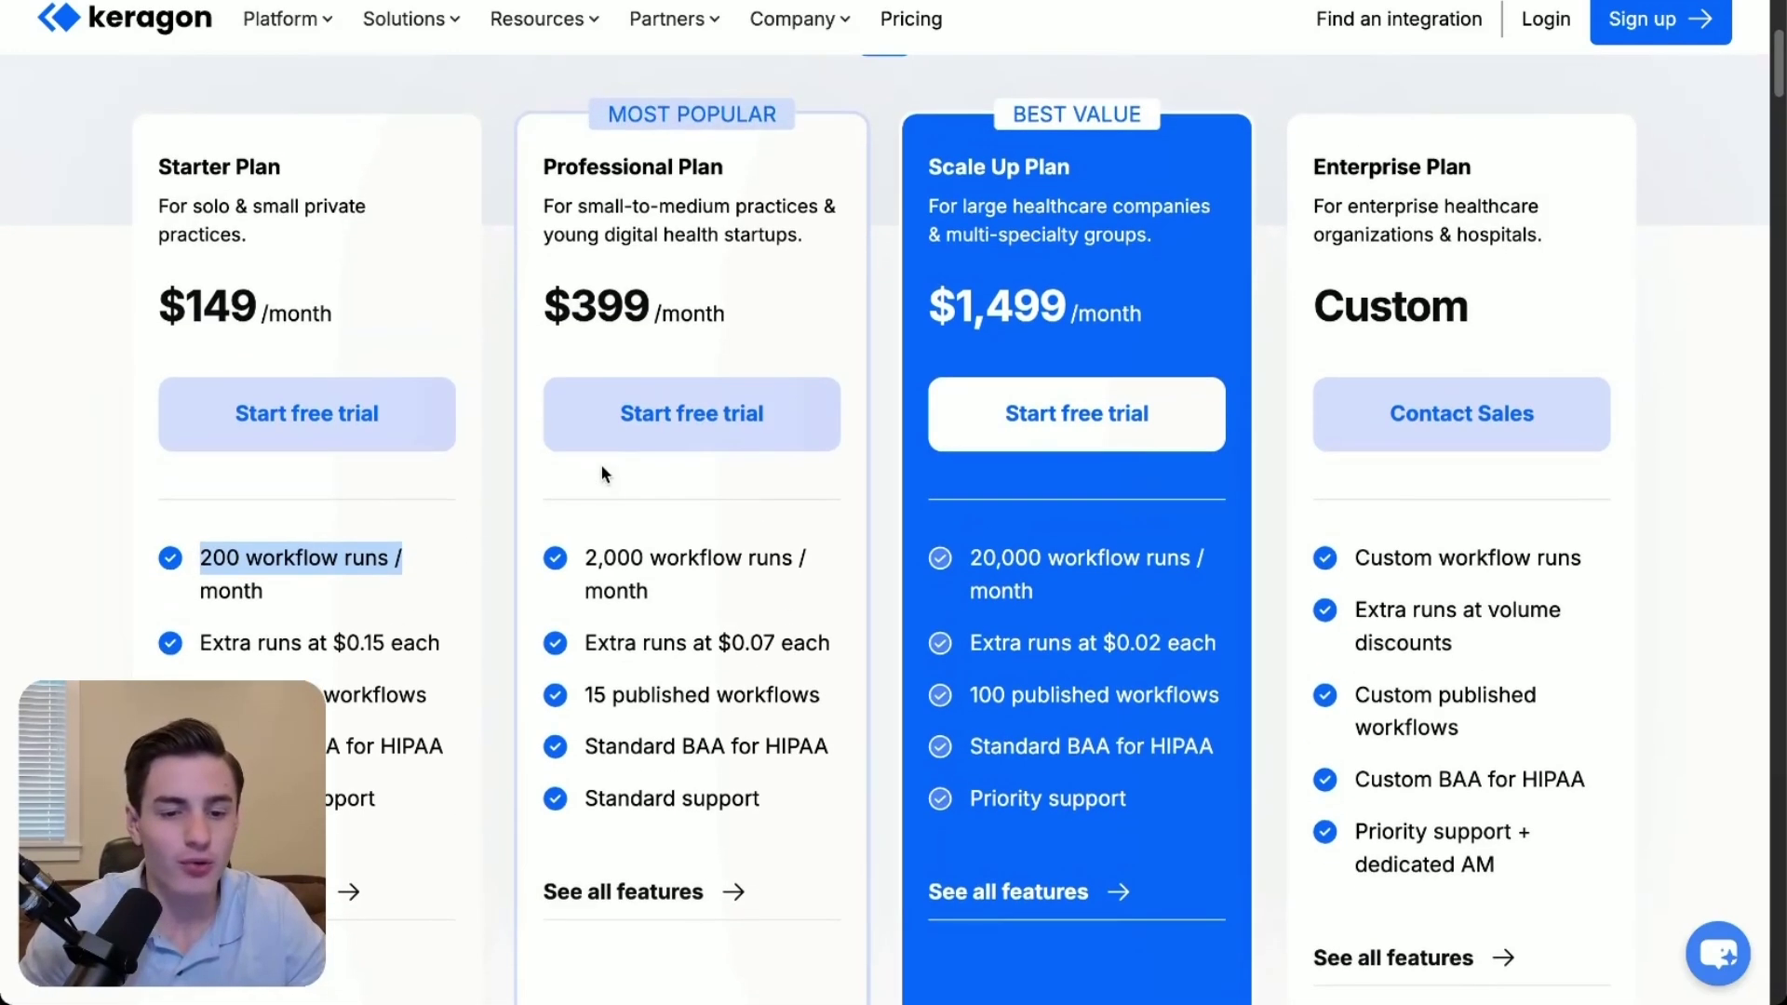
left_click_drag(585, 558, 643, 559)
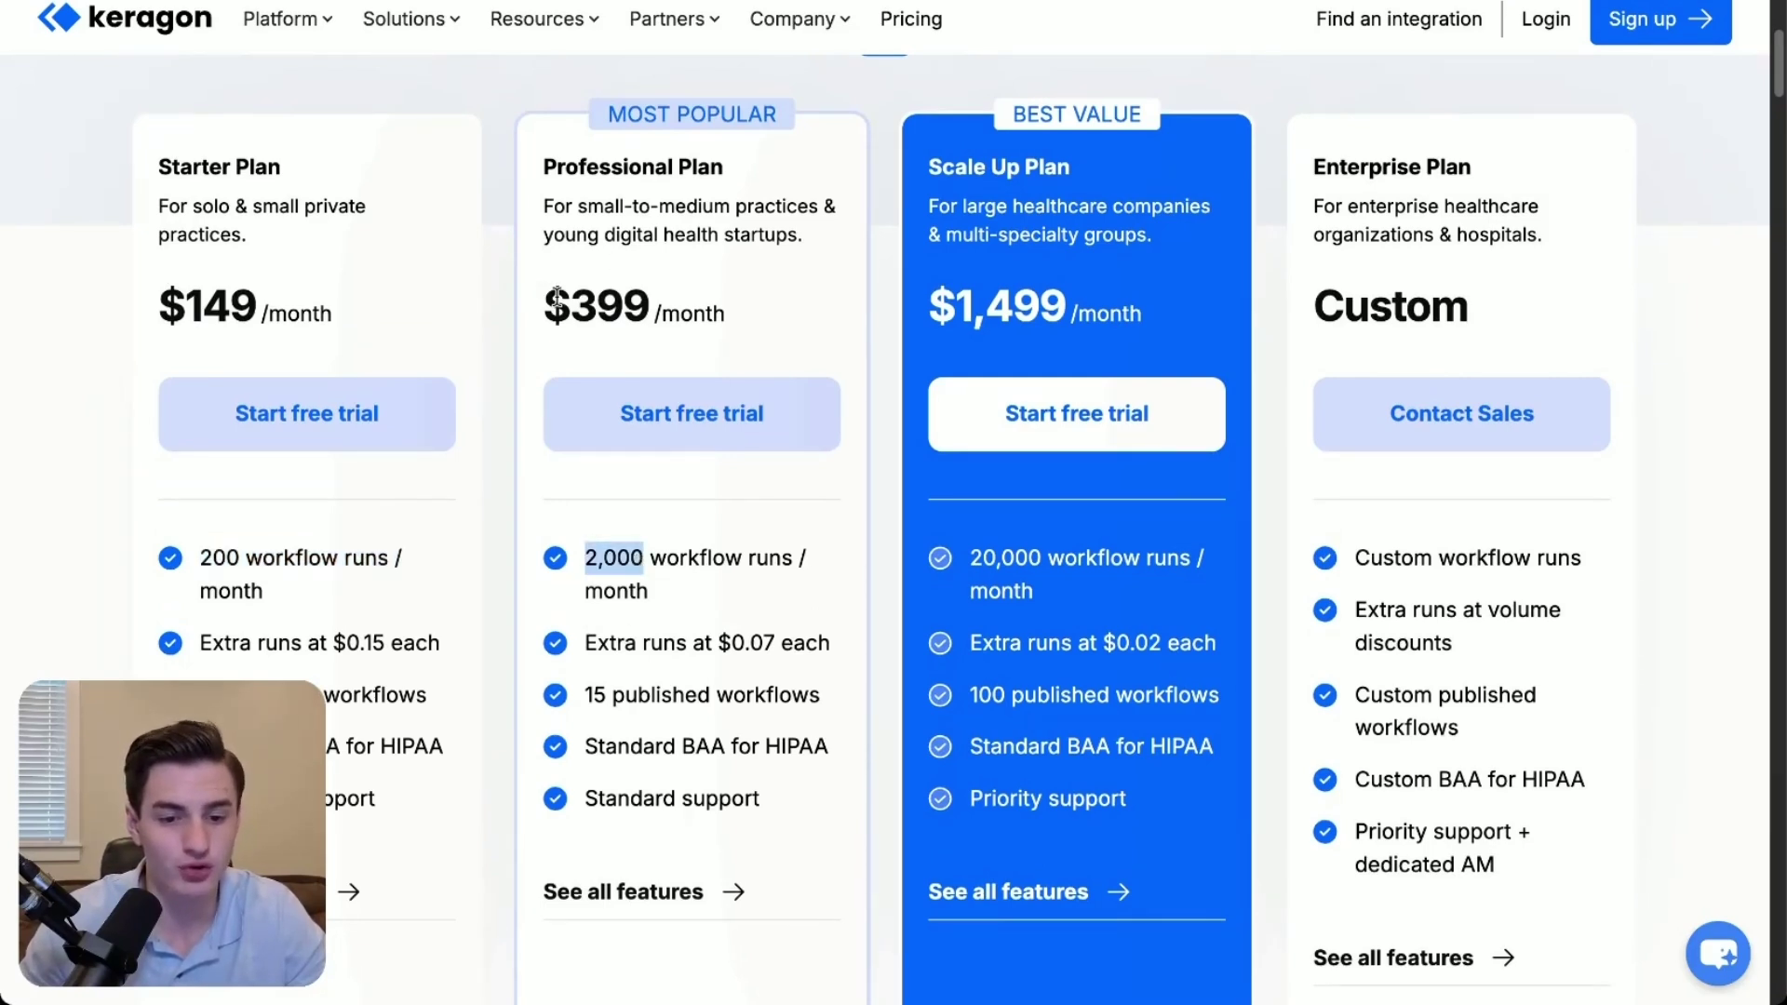
left_click_drag(570, 305, 637, 297)
scroll(637, 298, "down", 1)
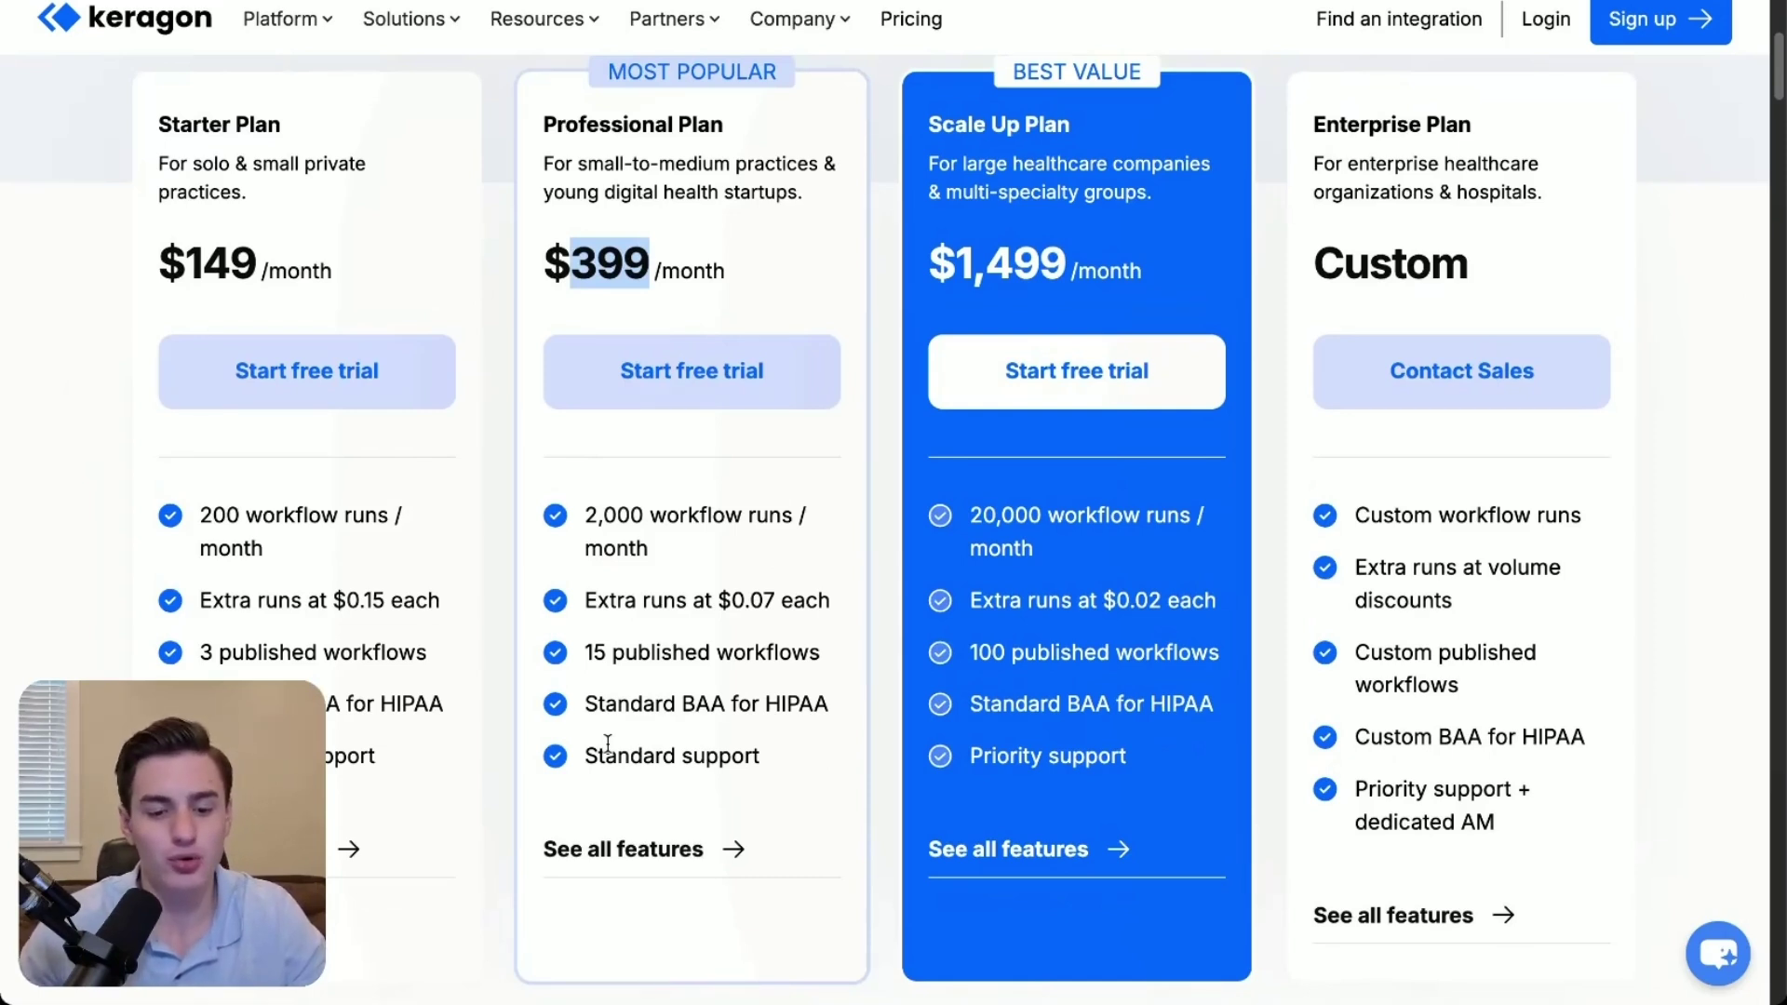
scroll(570, 419, "up", 3)
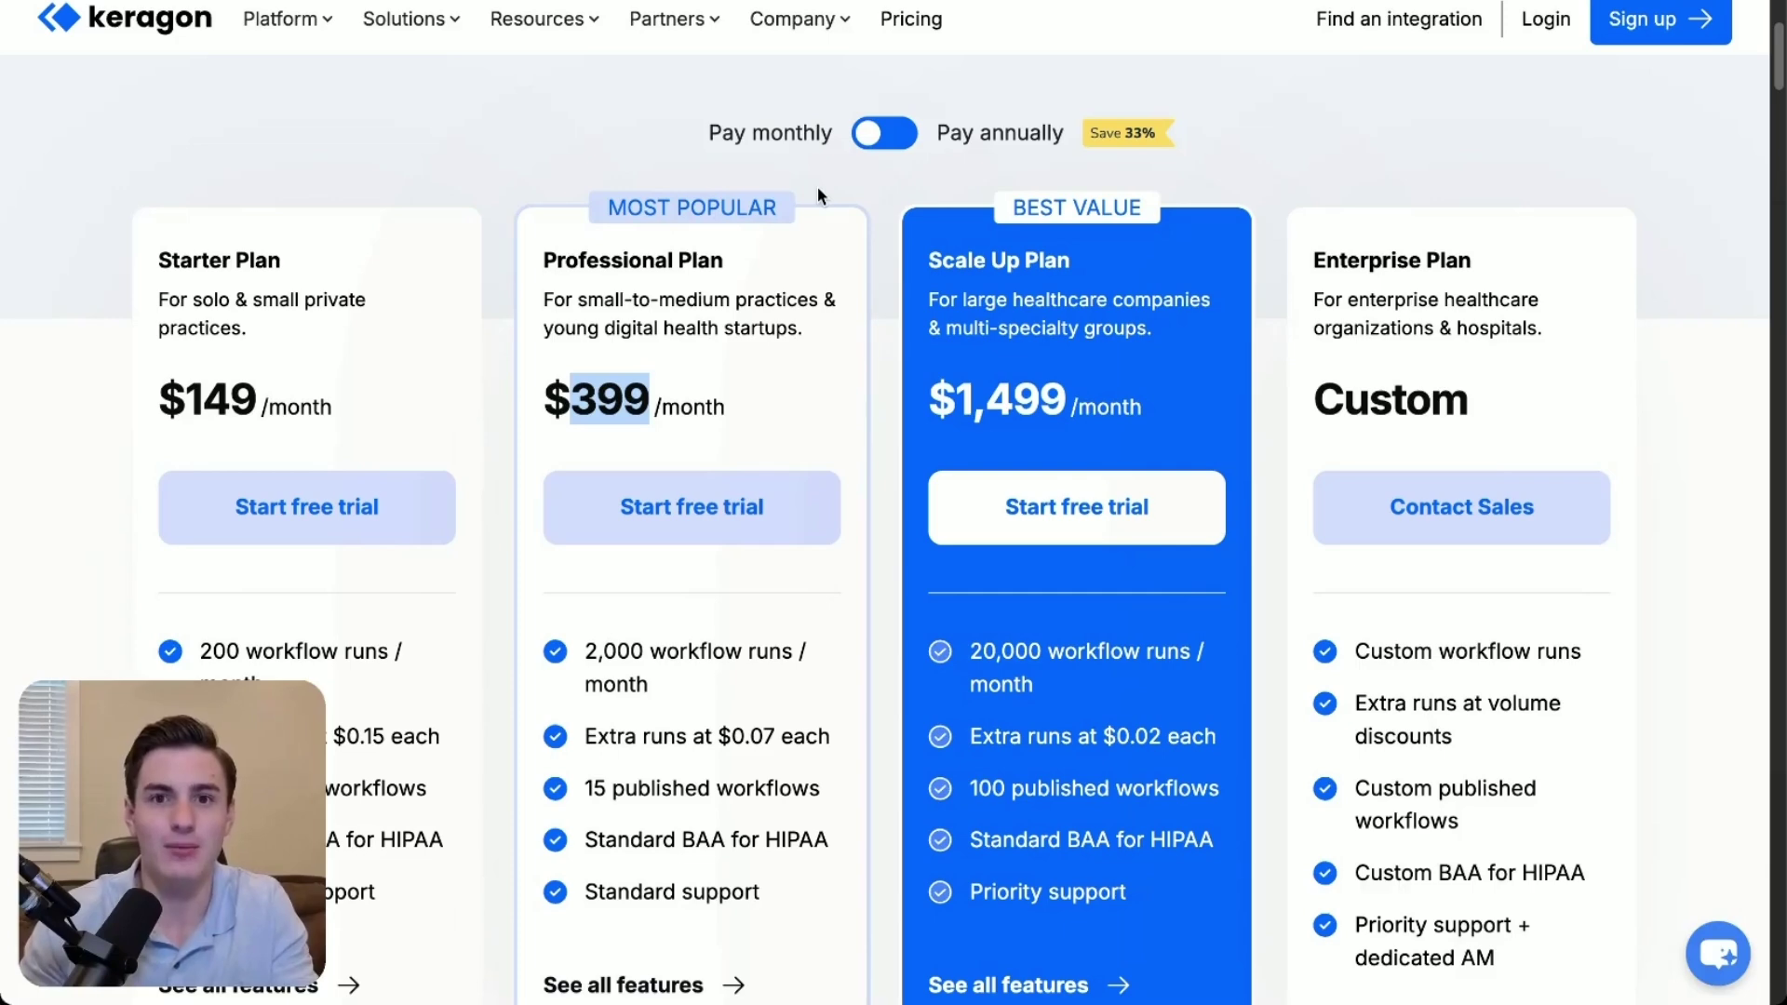
scroll(670, 308, "down", 2)
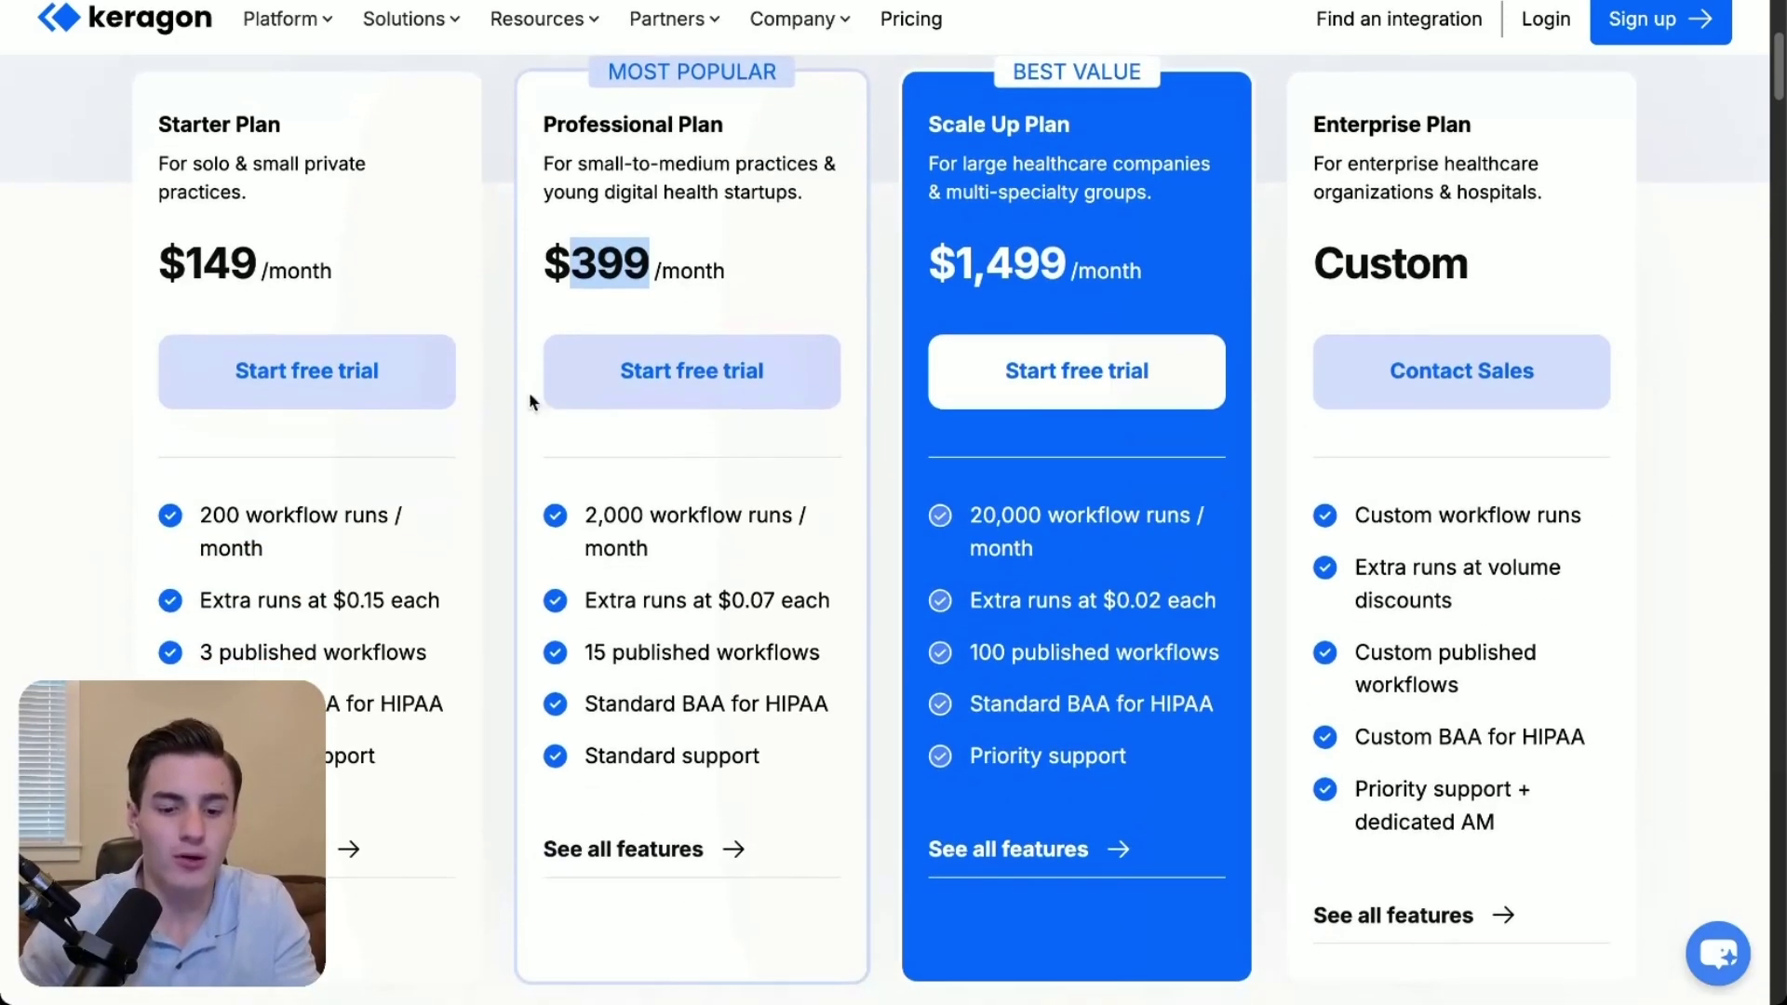
scroll(642, 428, "up", 2)
scroll(642, 429, "up", 1)
scroll(740, 197, "down", 3)
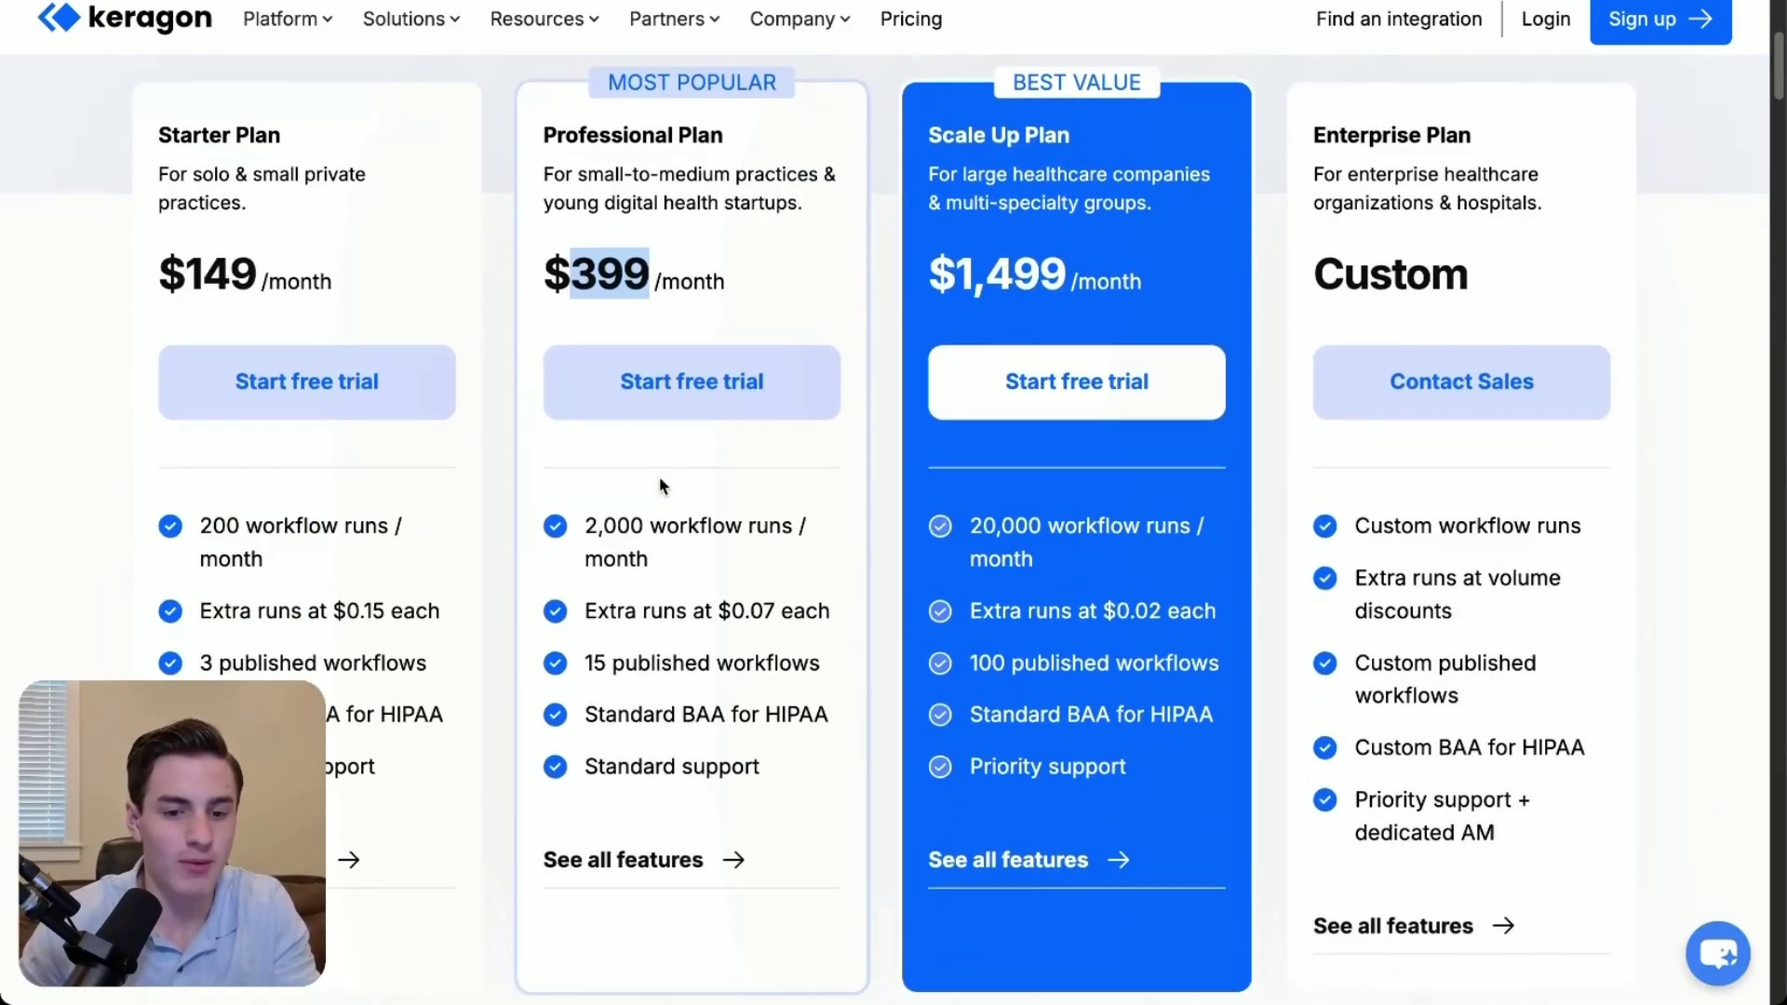
left_click(602, 293)
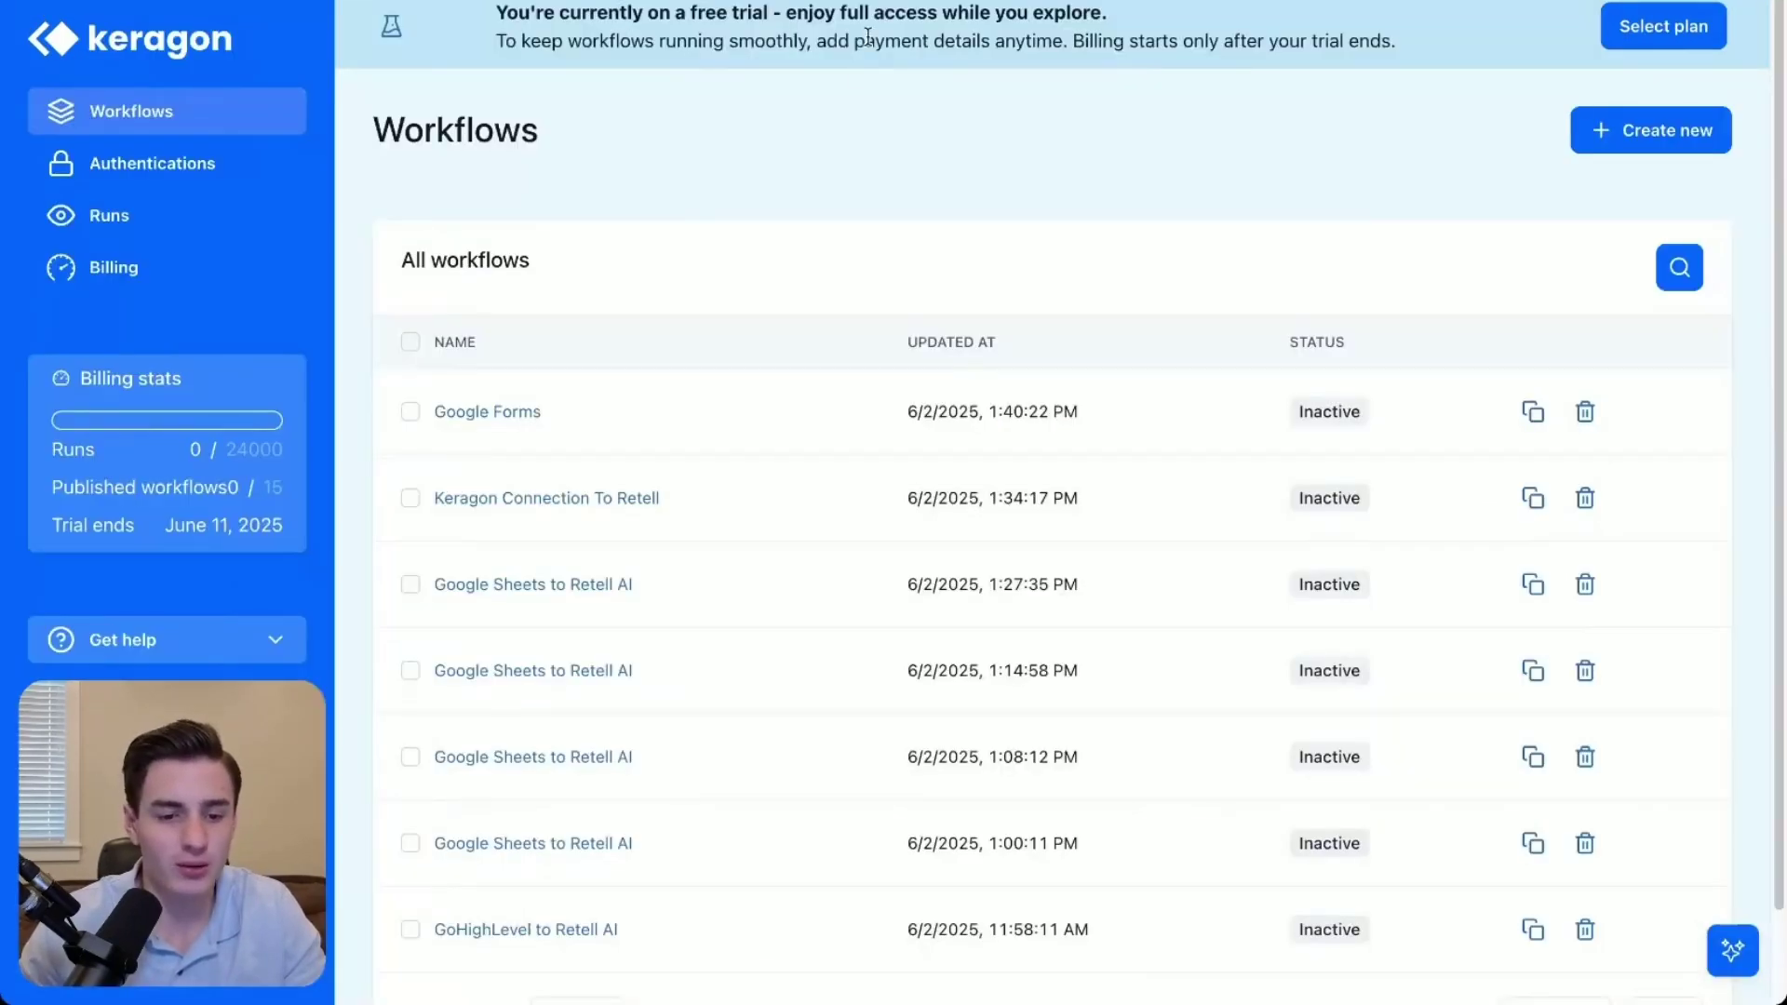
Step: Create a new workflow with Google Sheets as the trigger, skipping the action for now
left_click(1634, 149)
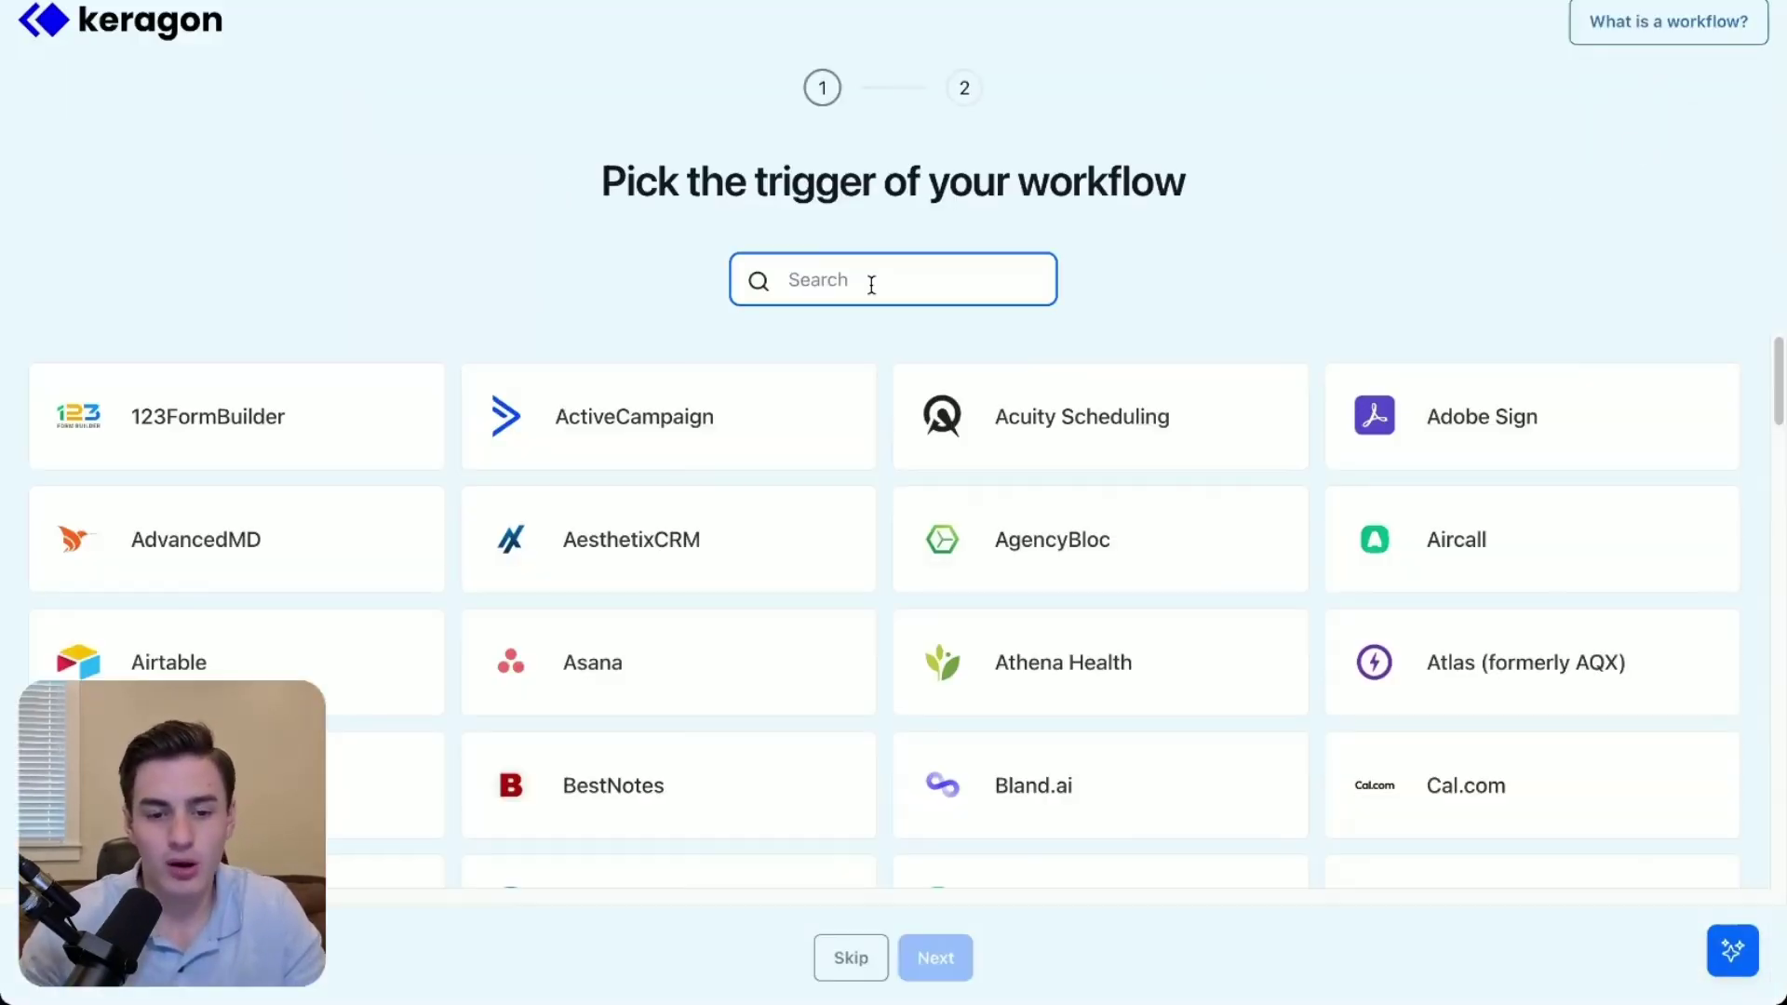
type("goog")
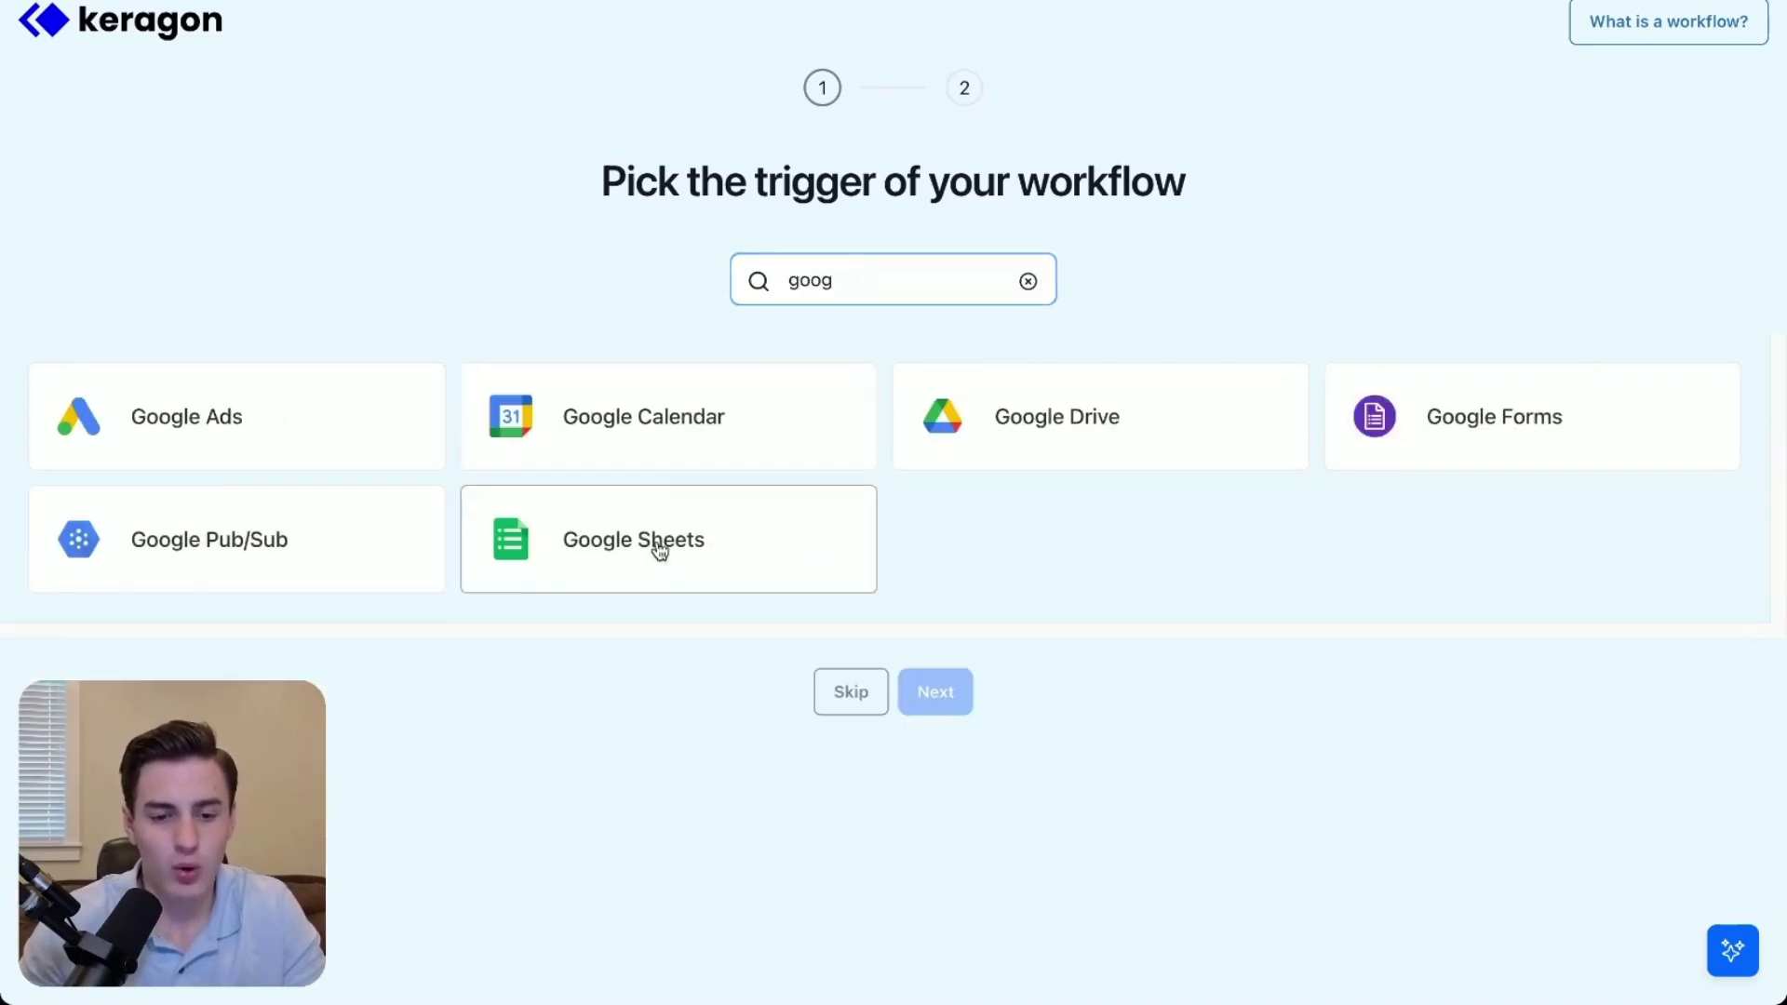
left_click(658, 557)
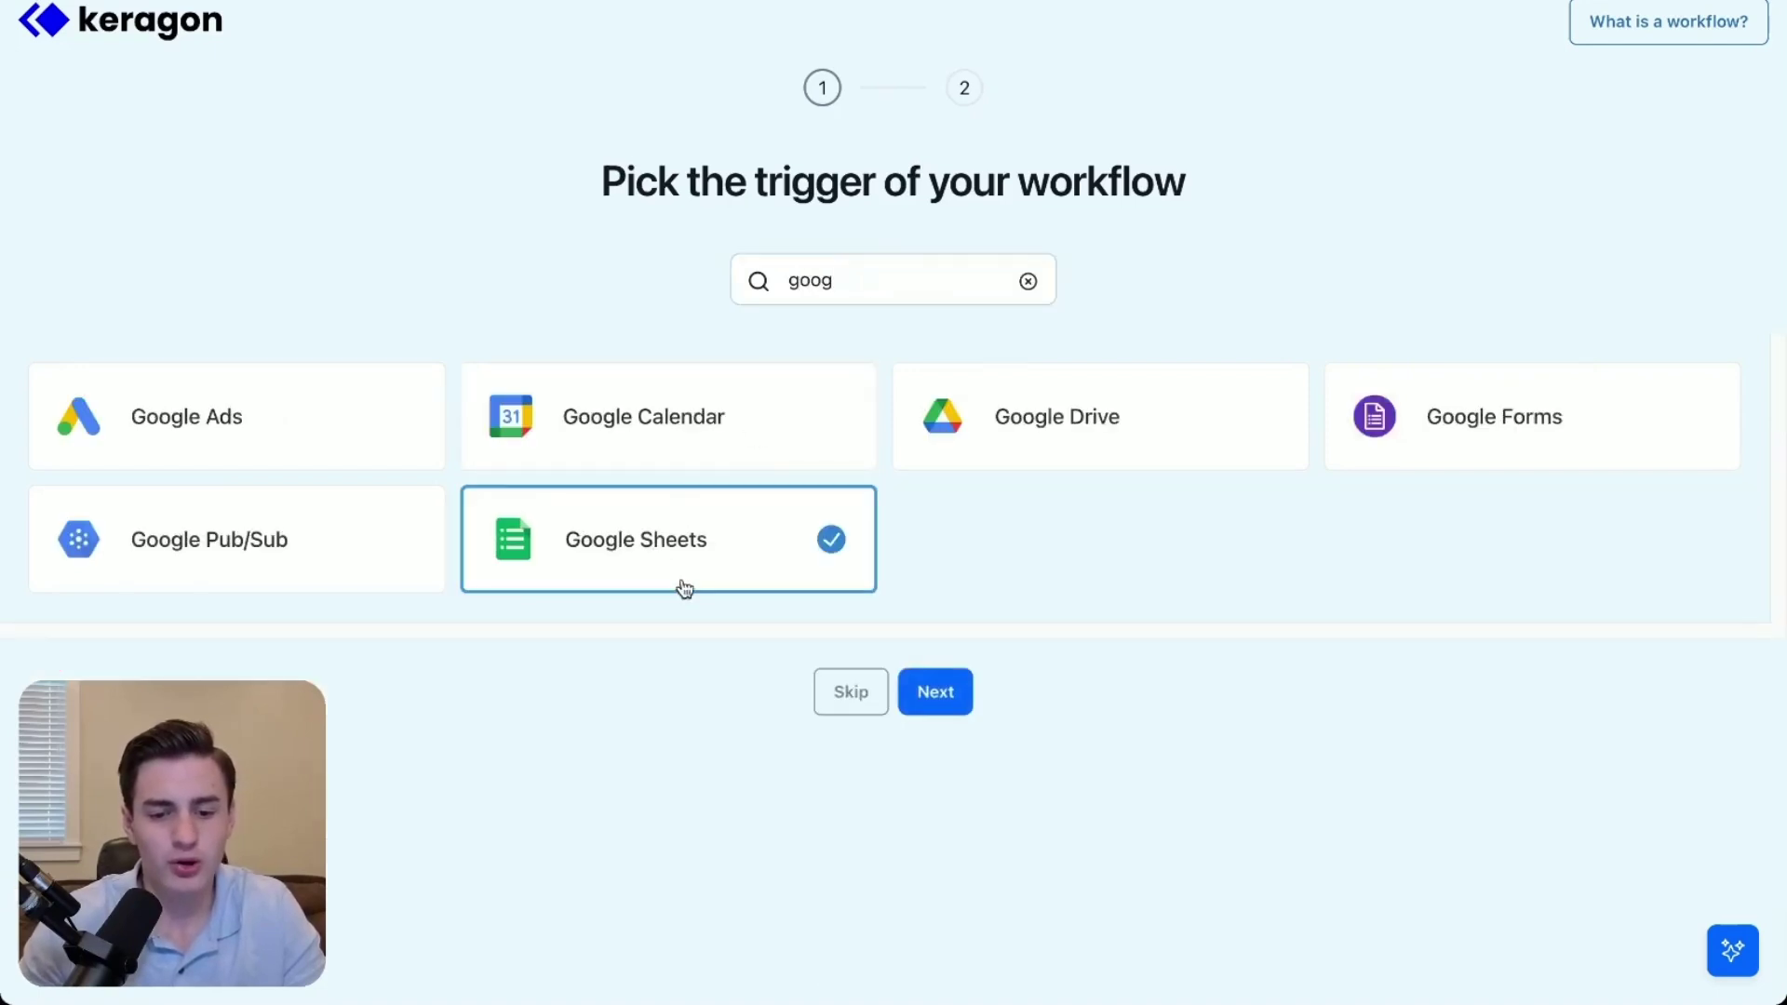
left_click(934, 686)
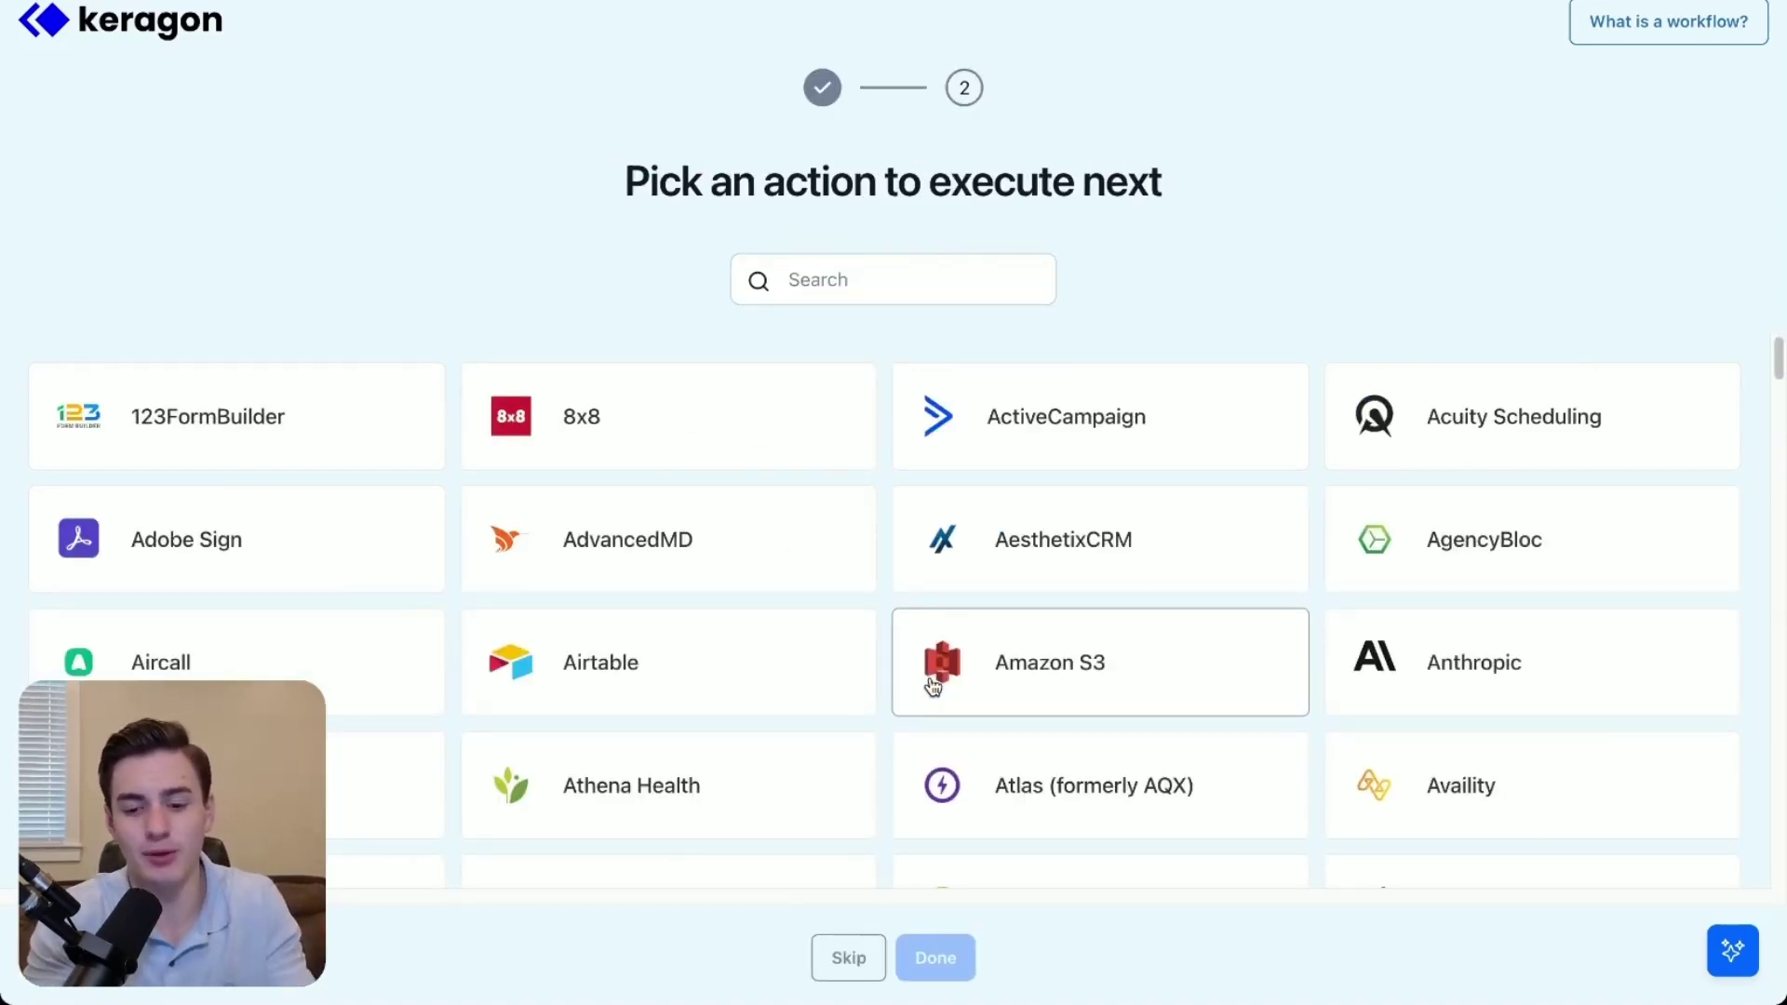
left_click(841, 975)
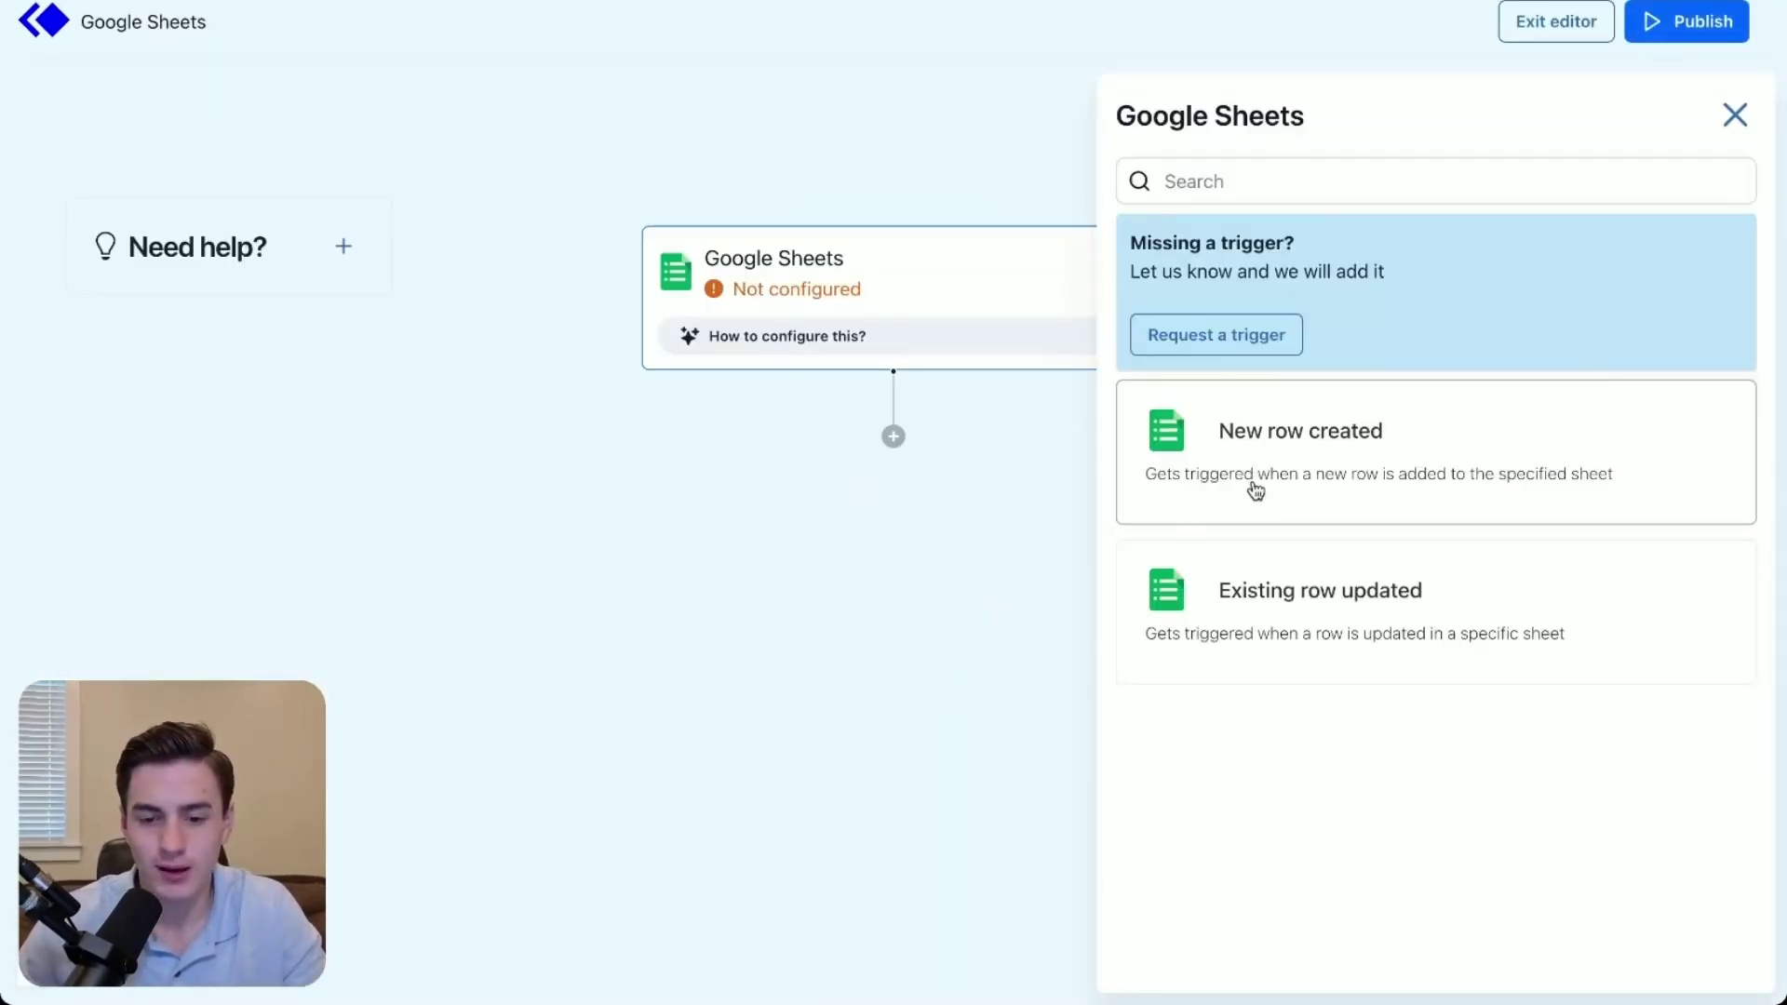
Step: Set the trigger to New row created with the connected Google account, noting the Spreadsheet ID field
left_click(1271, 461)
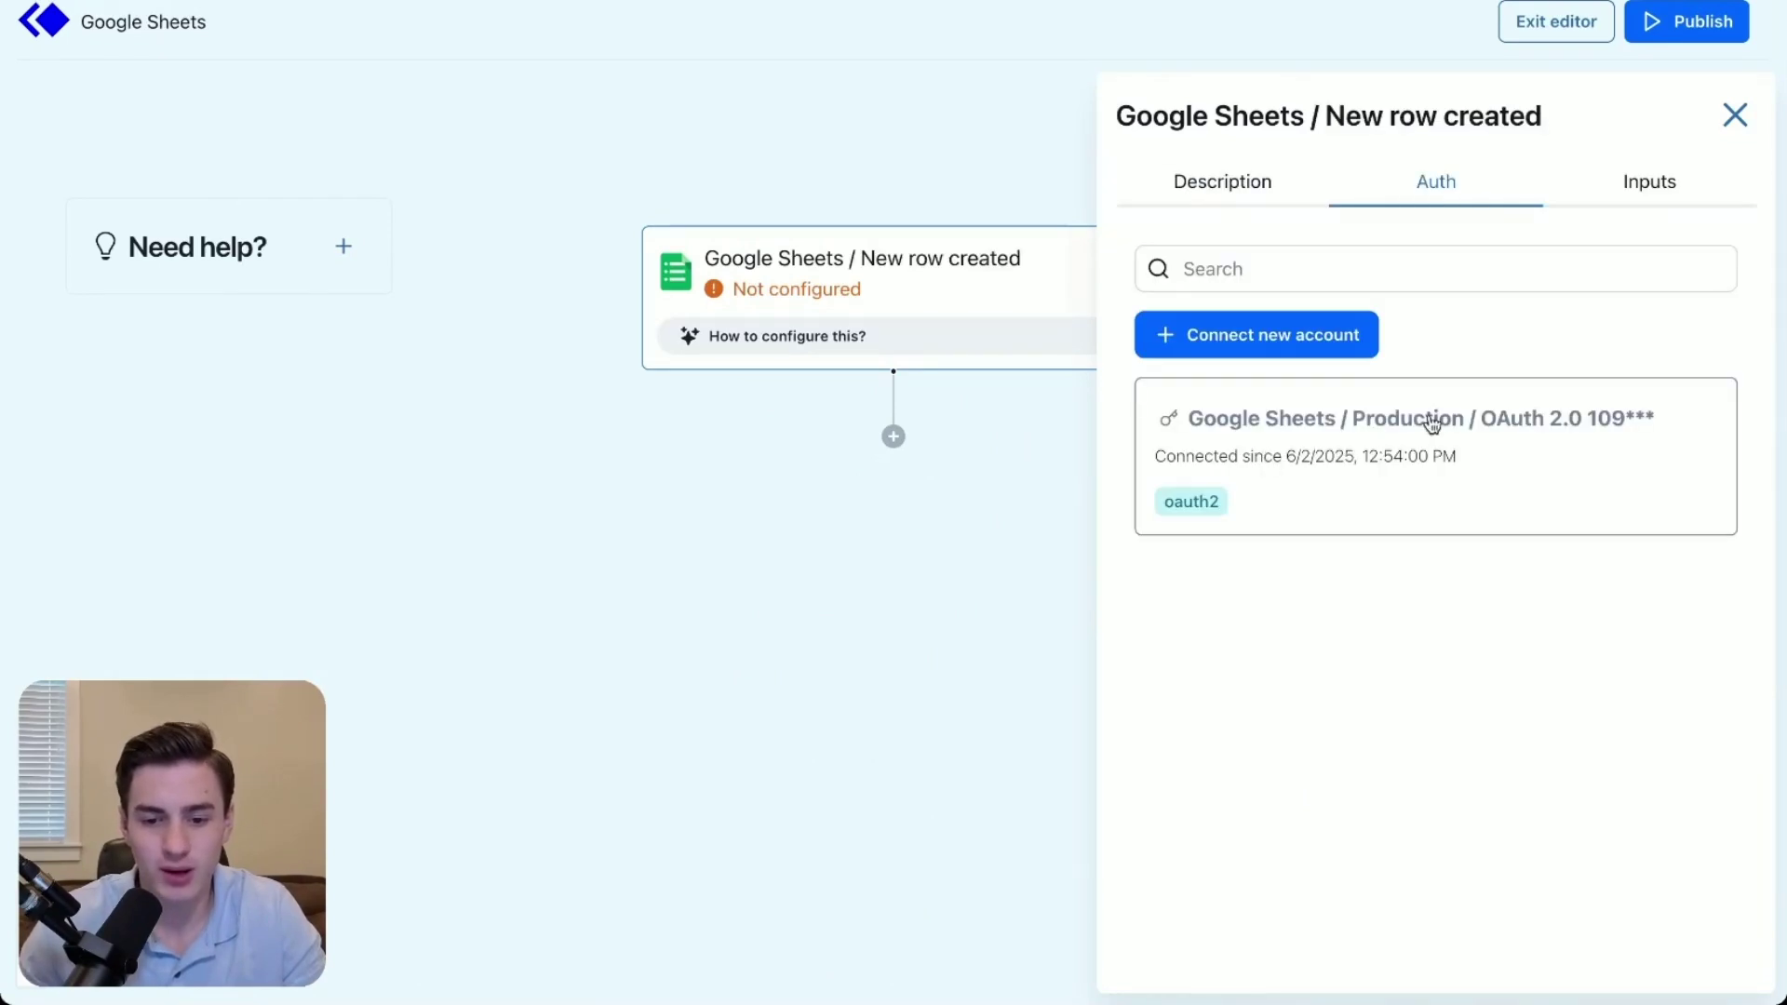
left_click(1458, 427)
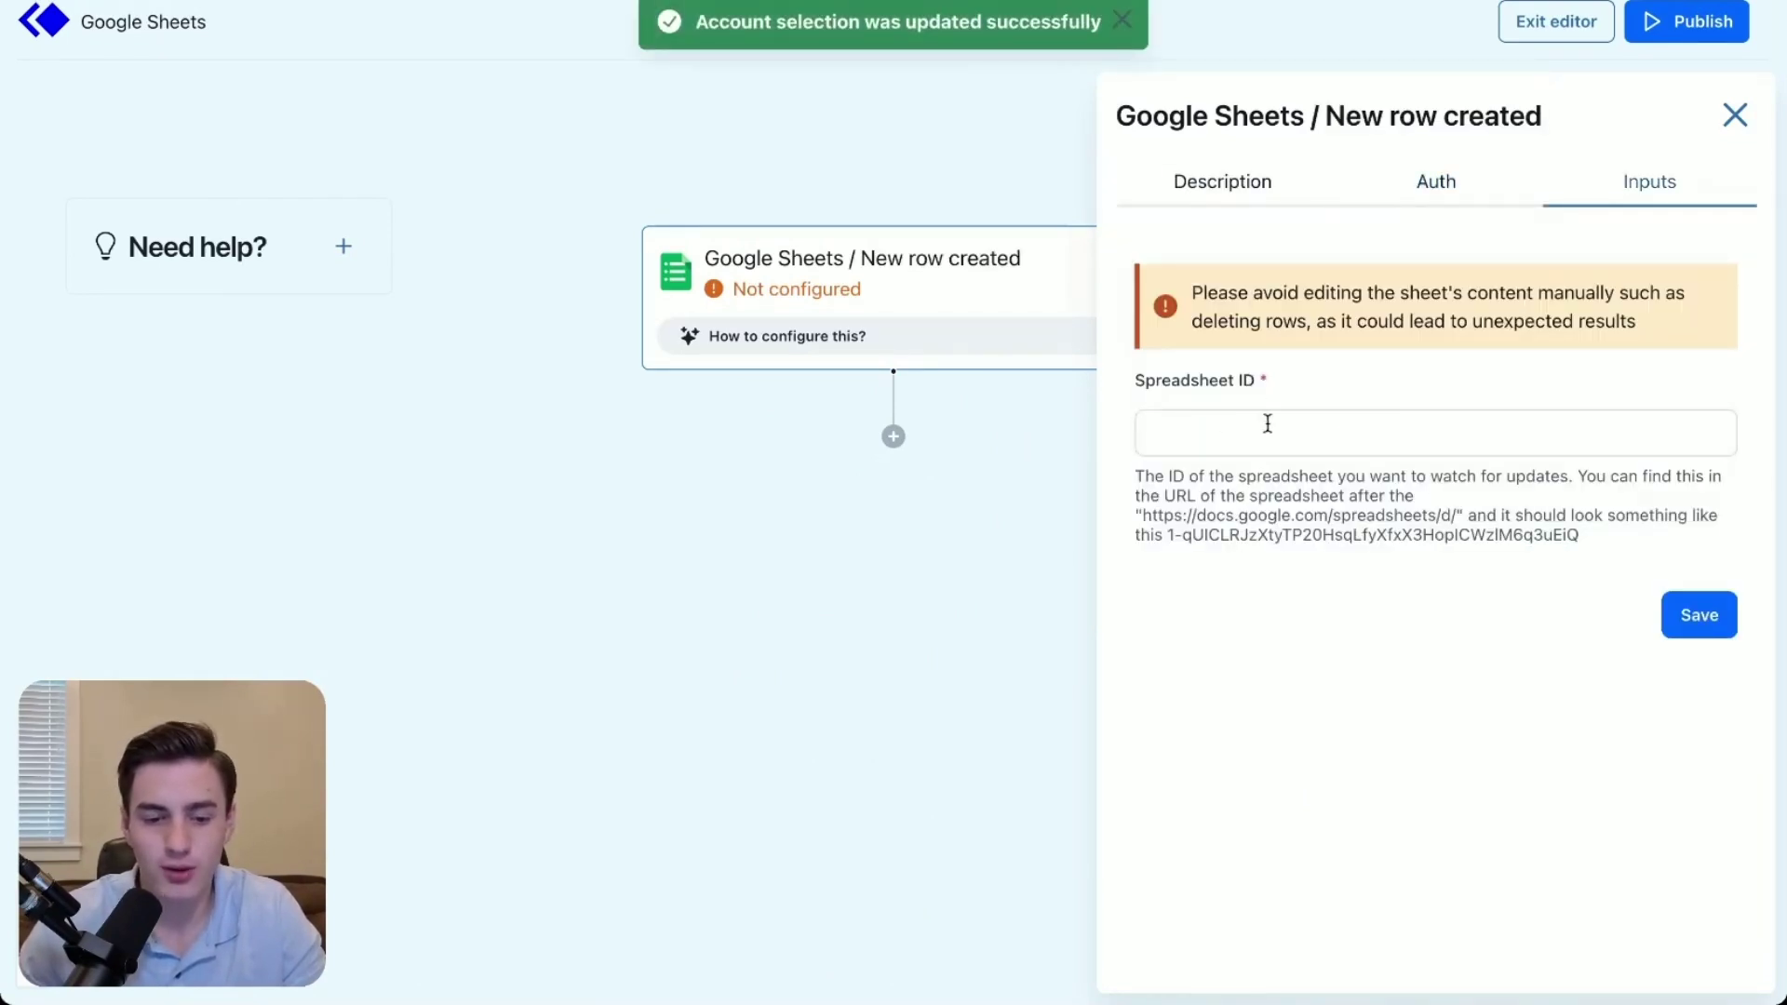
triple_click(1145, 384)
double_click(1150, 382)
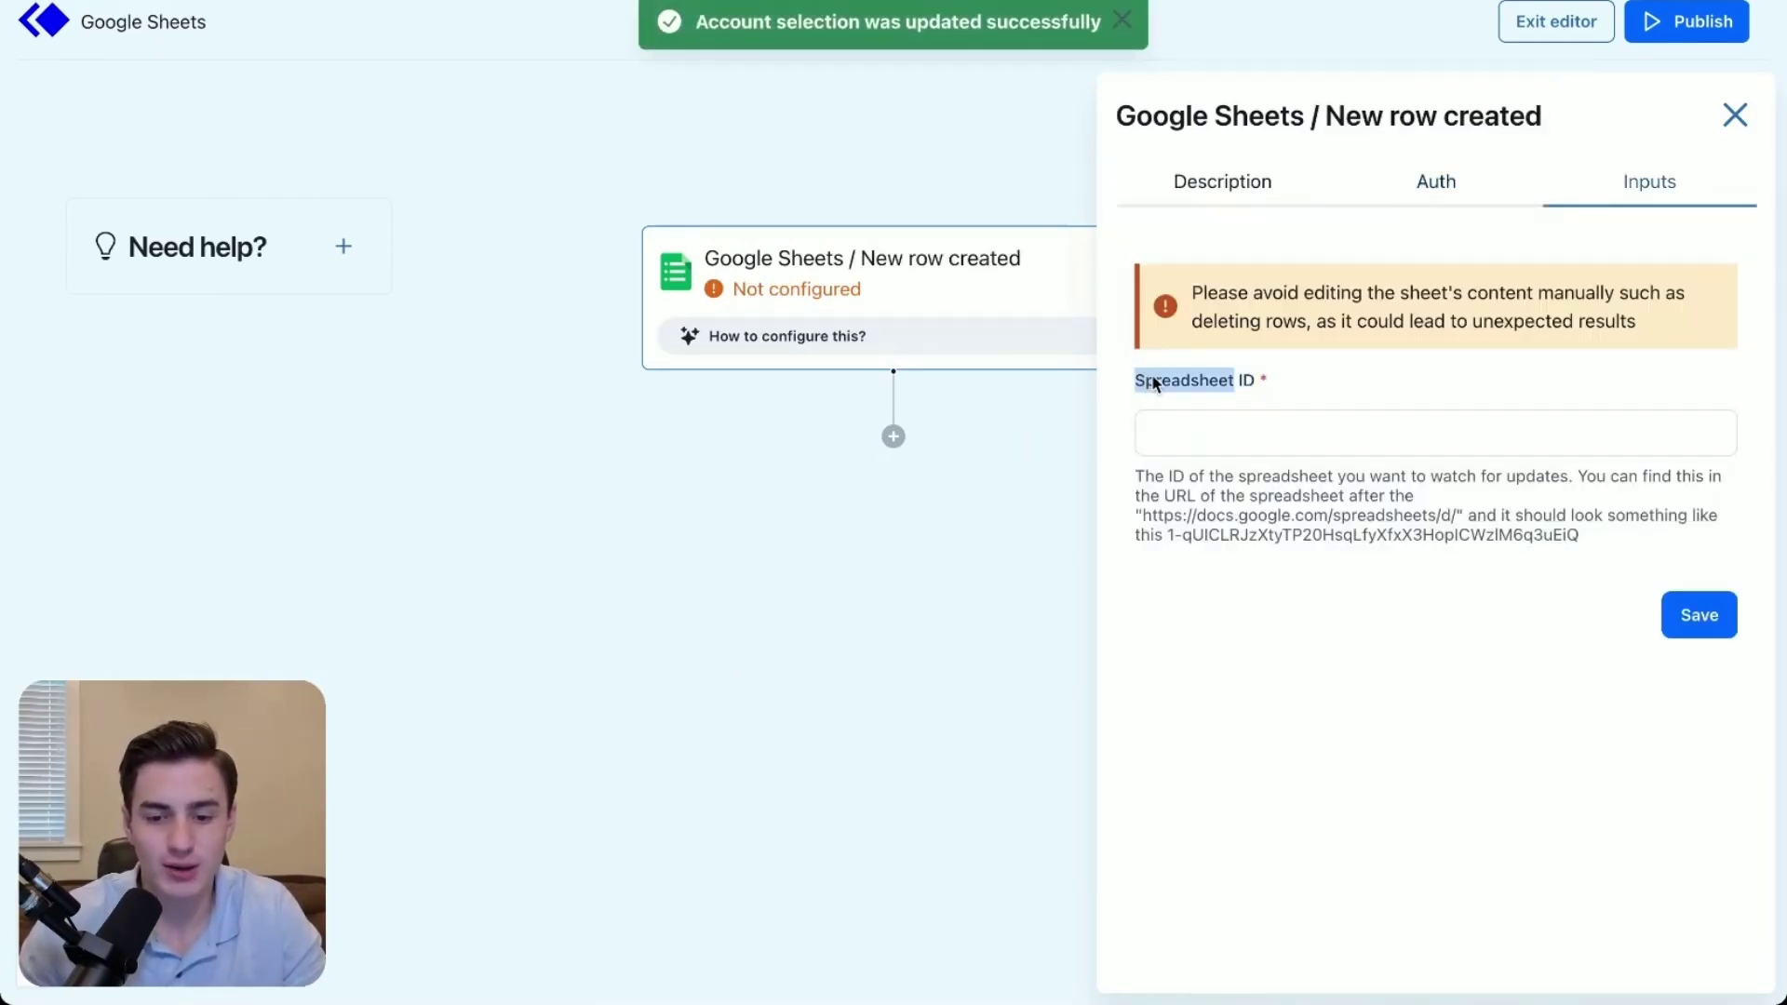
Step: In the new blank spreadsheet, rename the first sheet to 'Test 1'
key("ctrl+Tab")
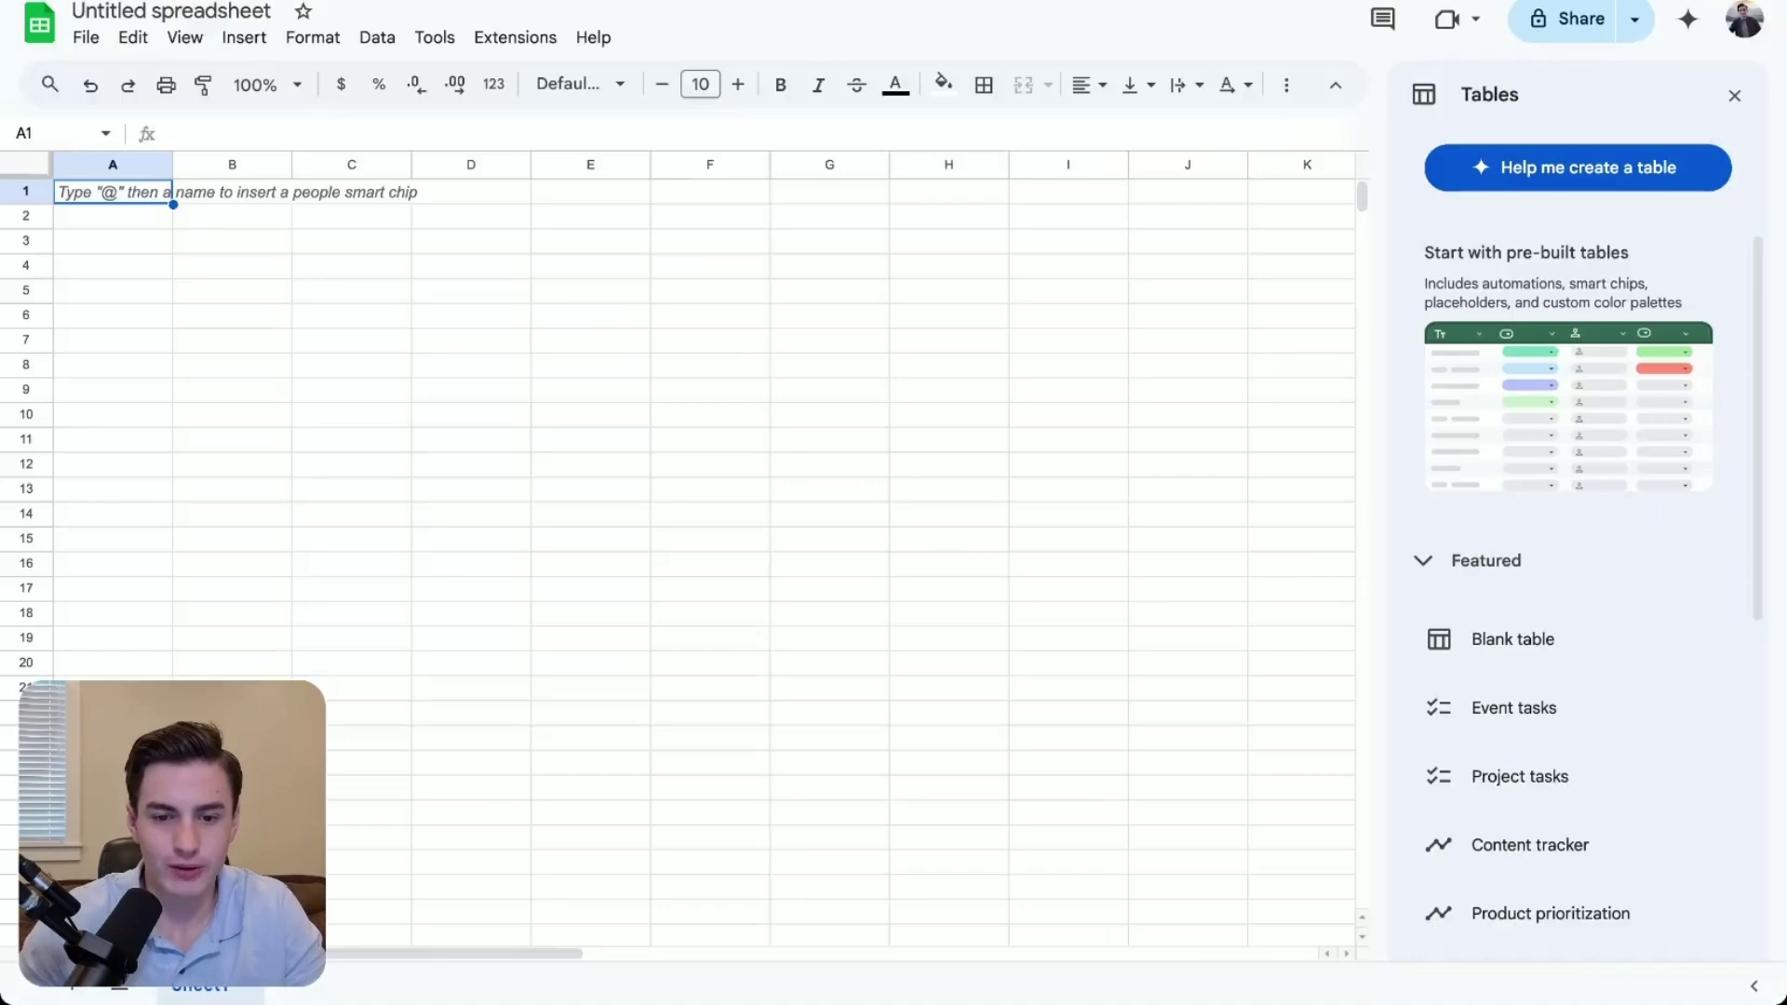
right_click(212, 992)
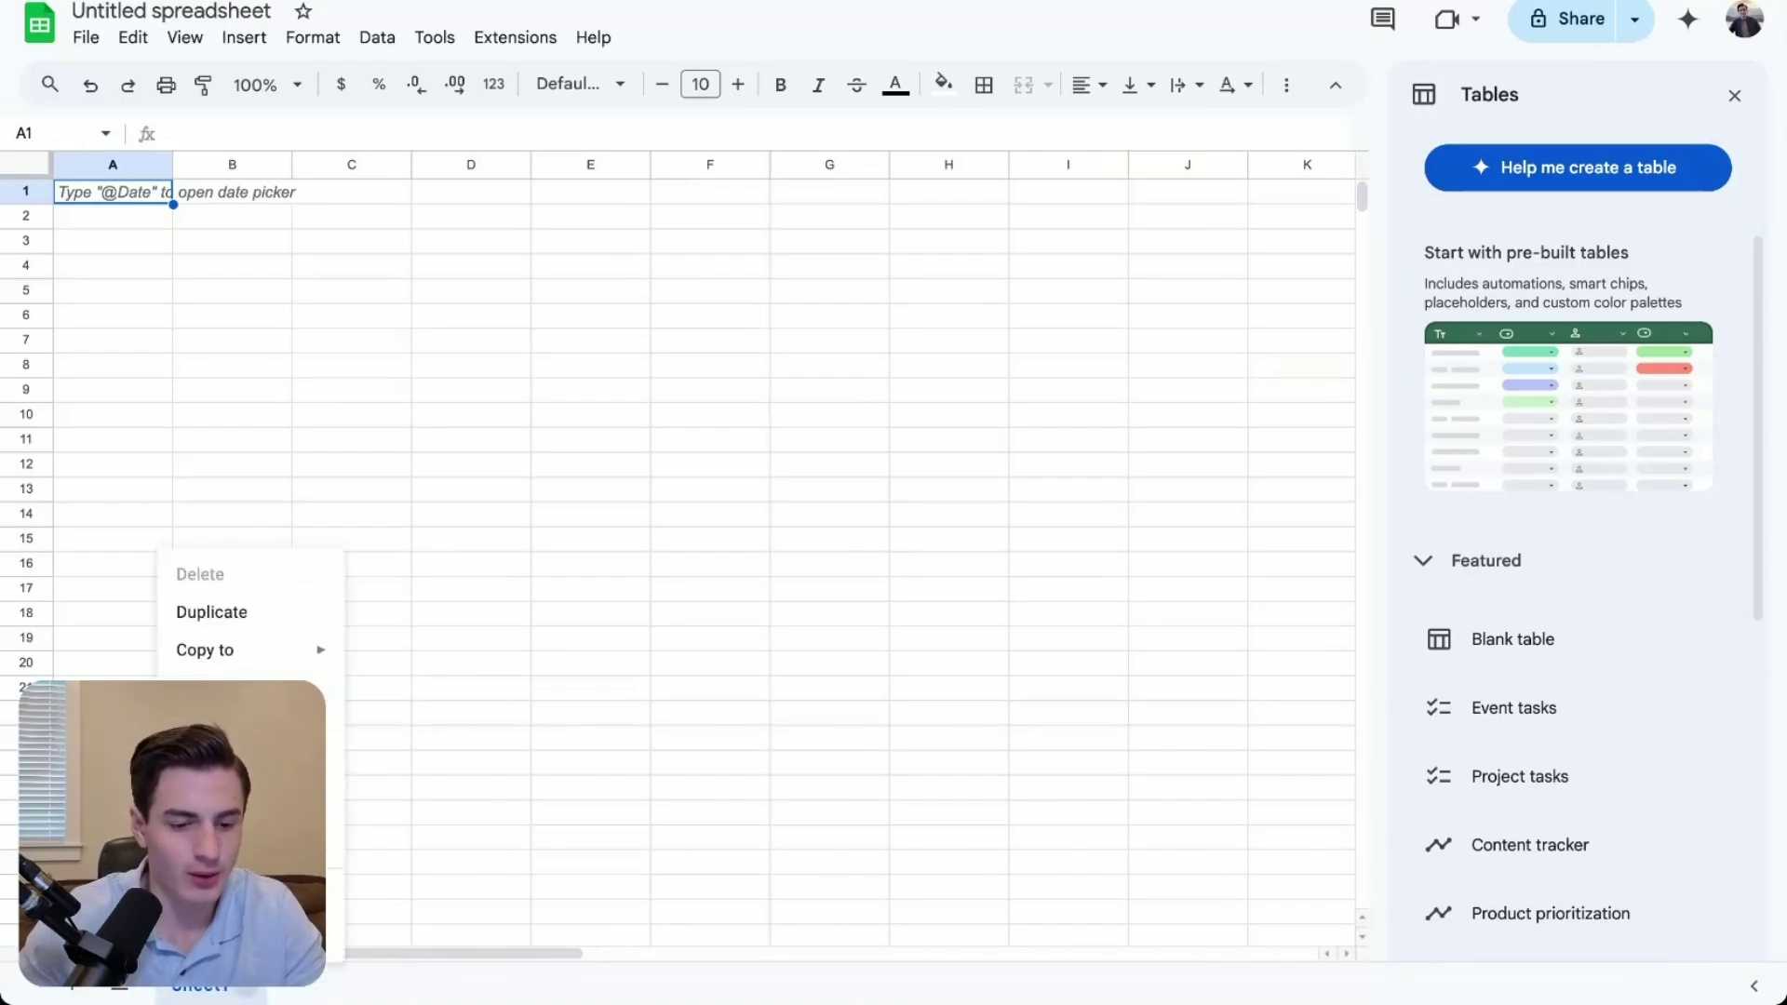
left_click(242, 689)
type("Test")
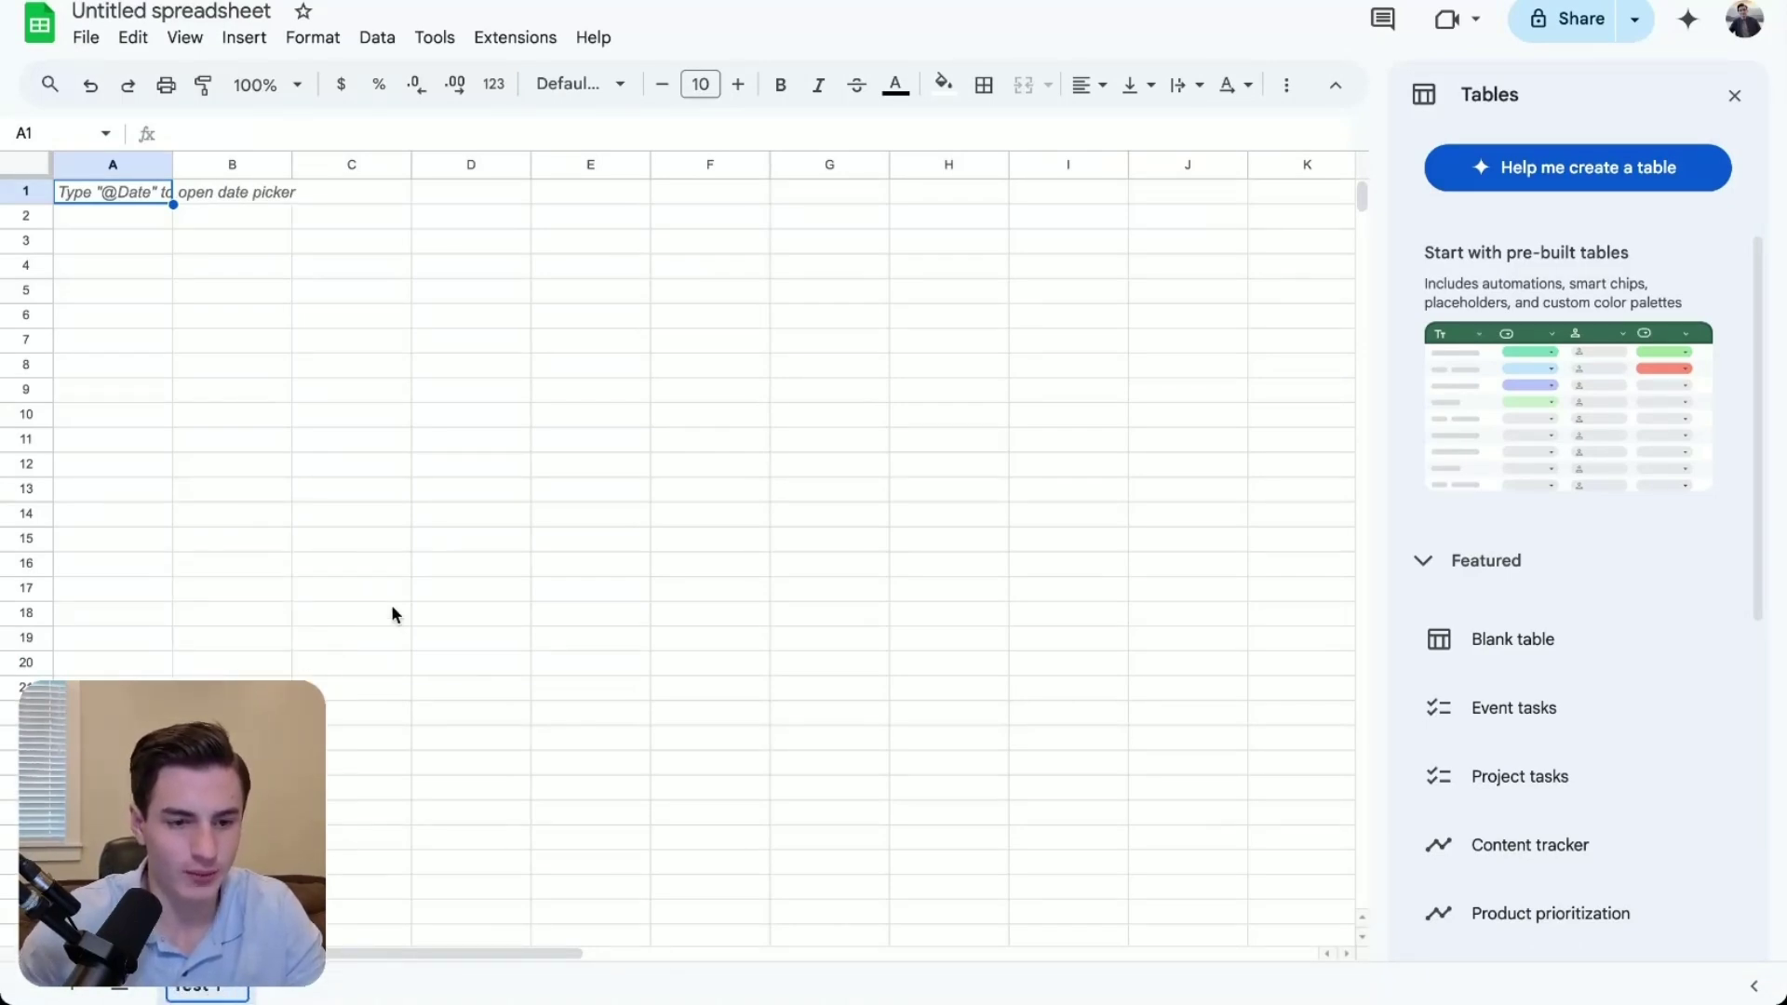
left_click(392, 615)
Step: Title the spreadsheet 'Keragon Medical Sheet' and return to the Keragon workflow tab
left_click(133, 37)
left_click(170, 11)
type("Keragon Medi")
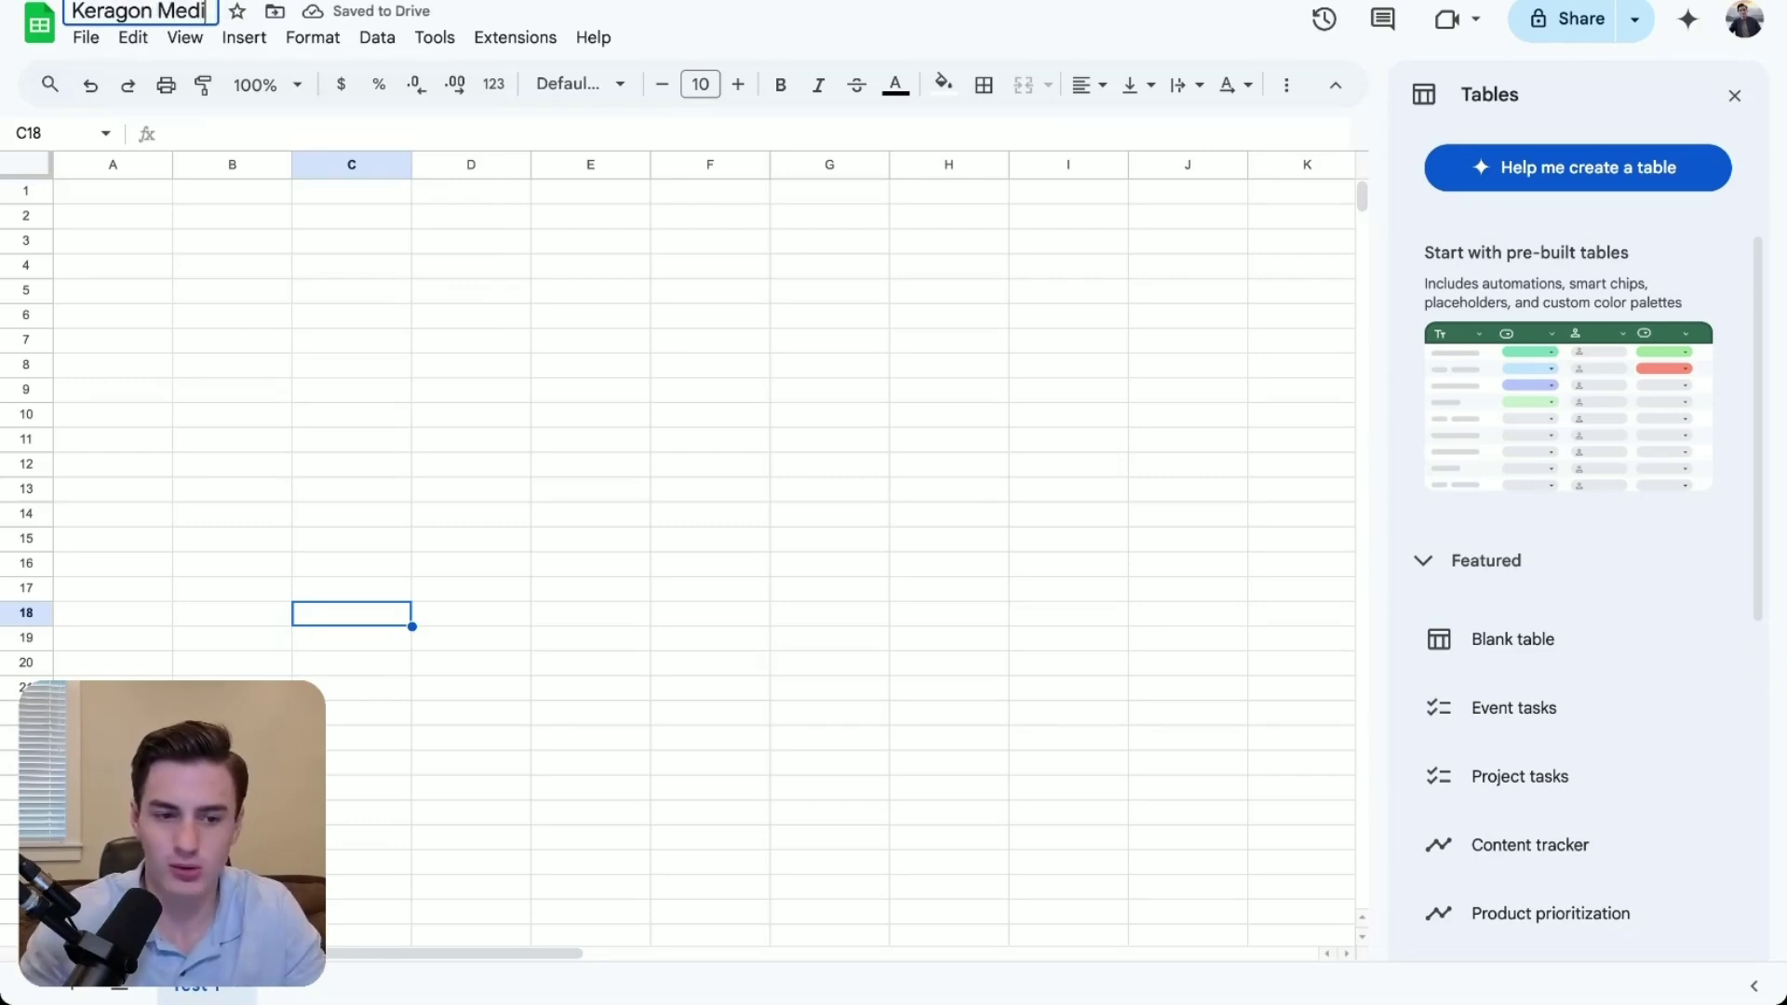
type("cal Sheet")
left_click(232, 290)
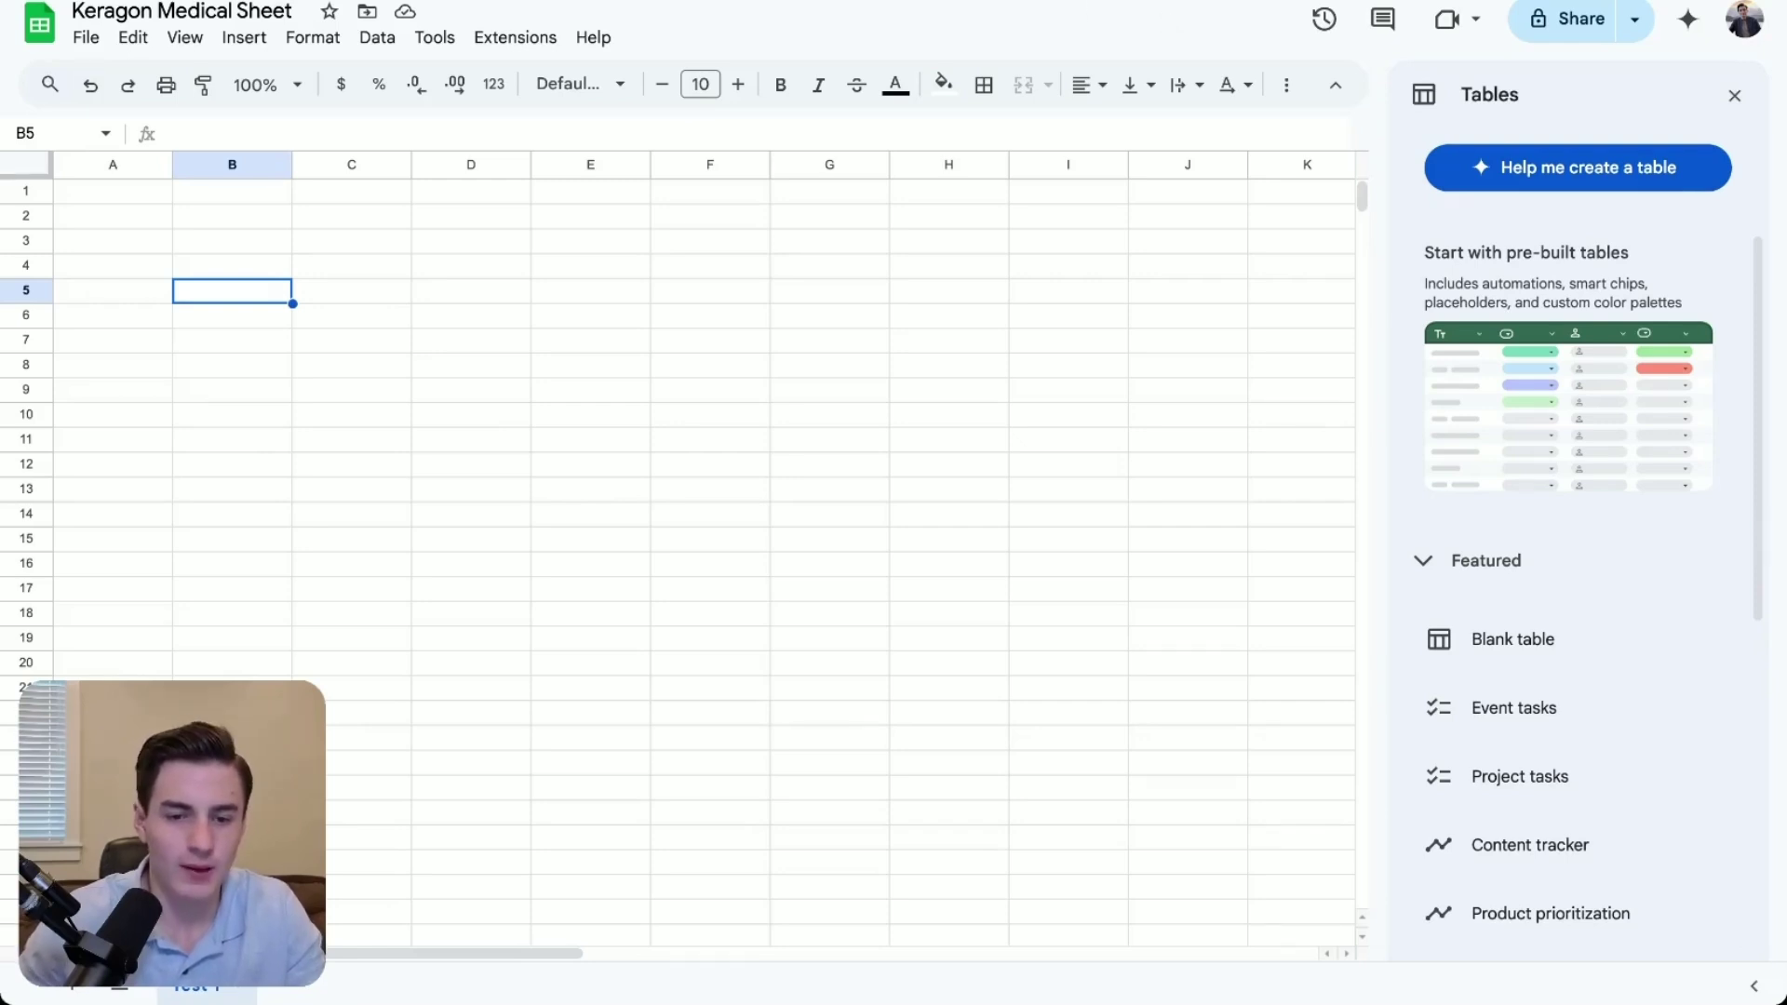
left_click(735, 1)
Step: Paste the spreadsheet ID, watch worksheet Test 1, save the trigger and attempt publishing
left_click(1219, 435)
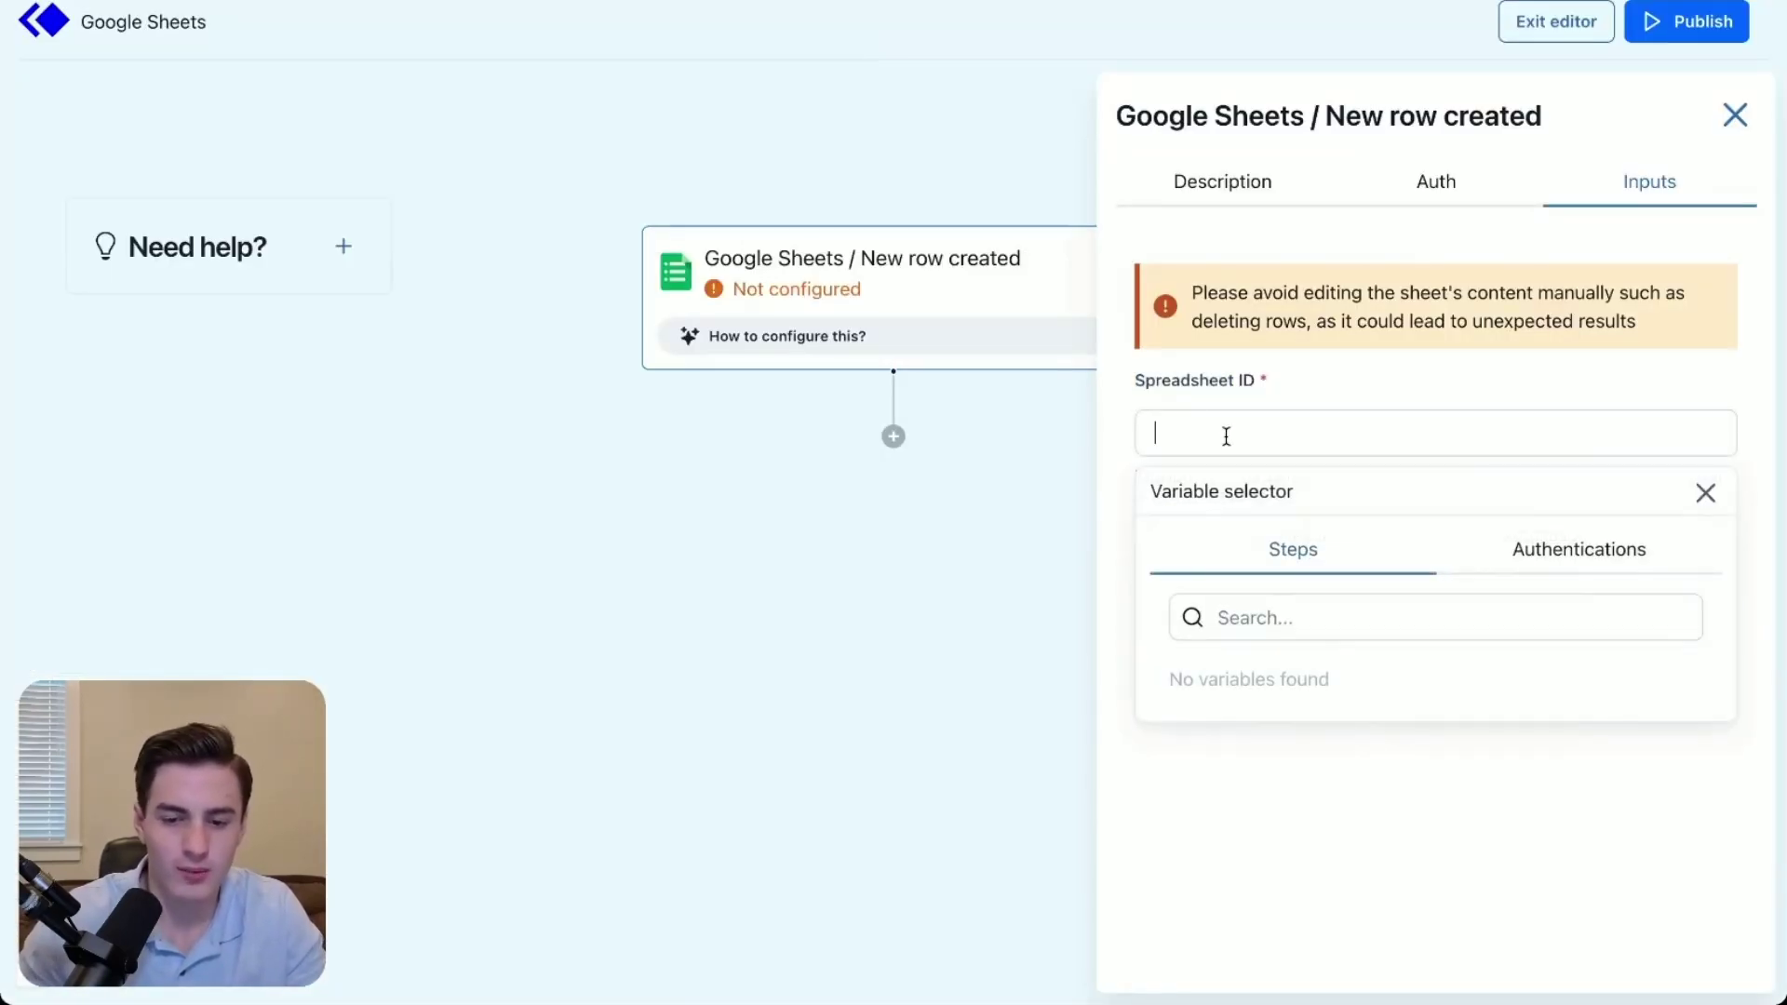
left_click(1420, 372)
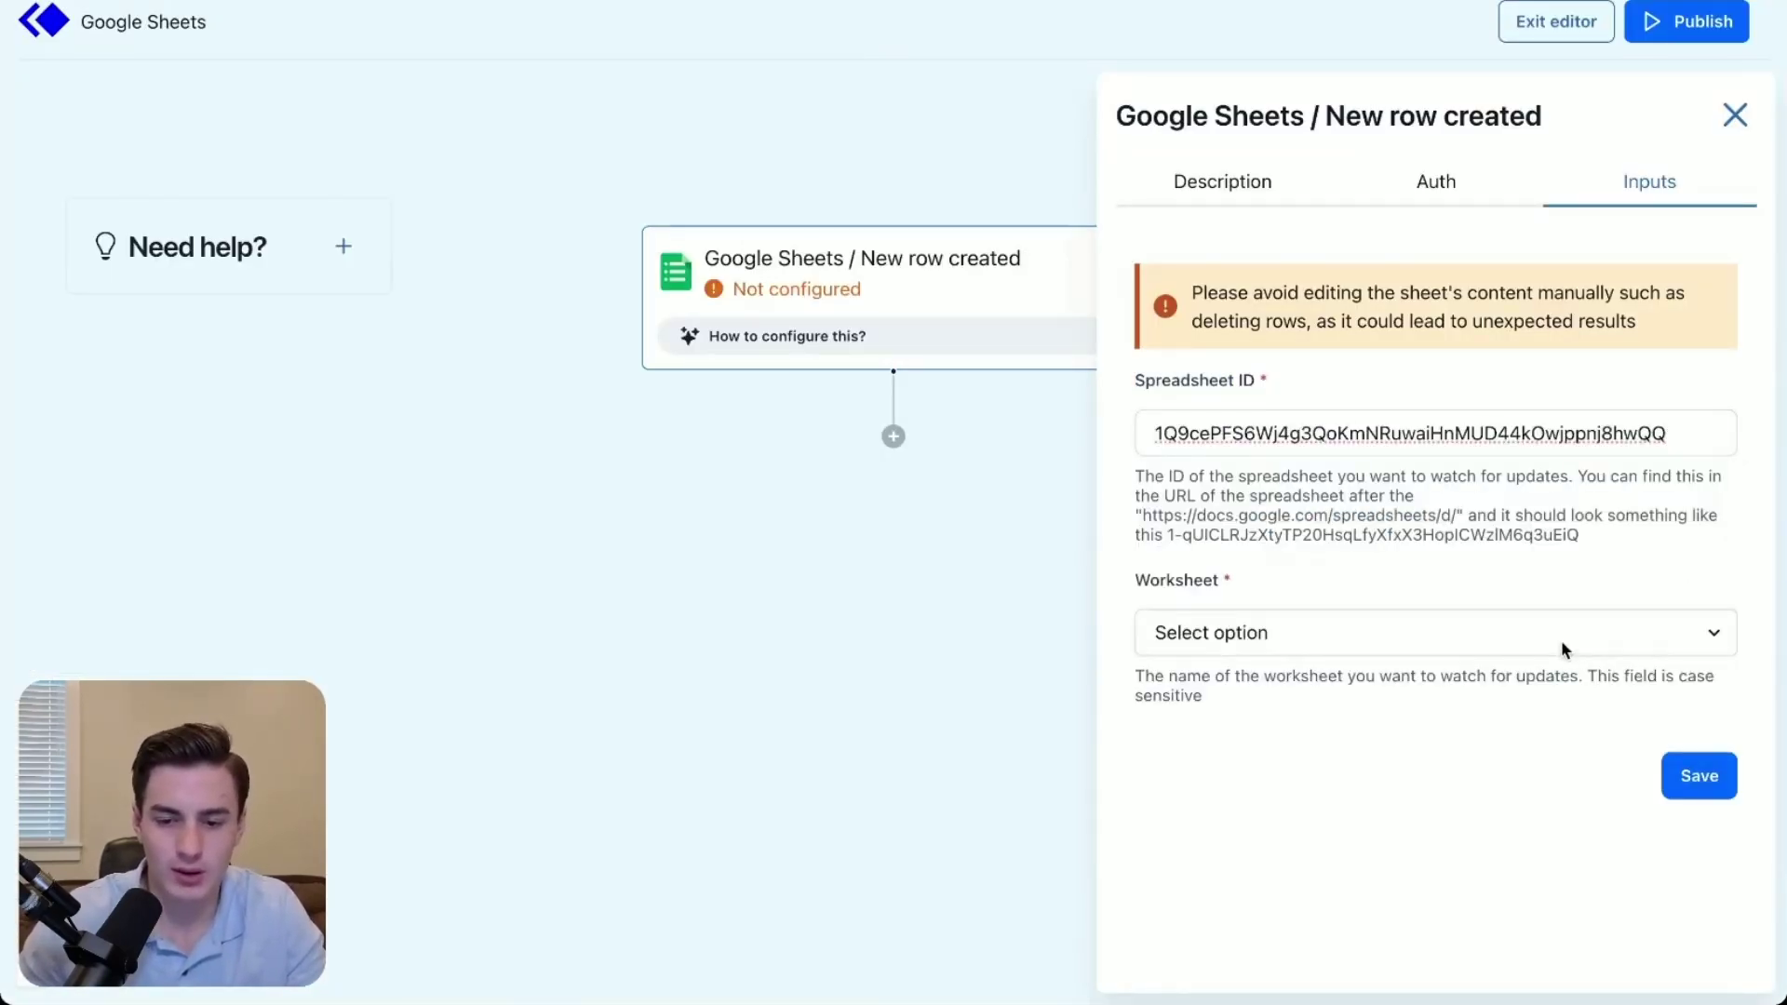
left_click(1562, 642)
mouse_move(1245, 540)
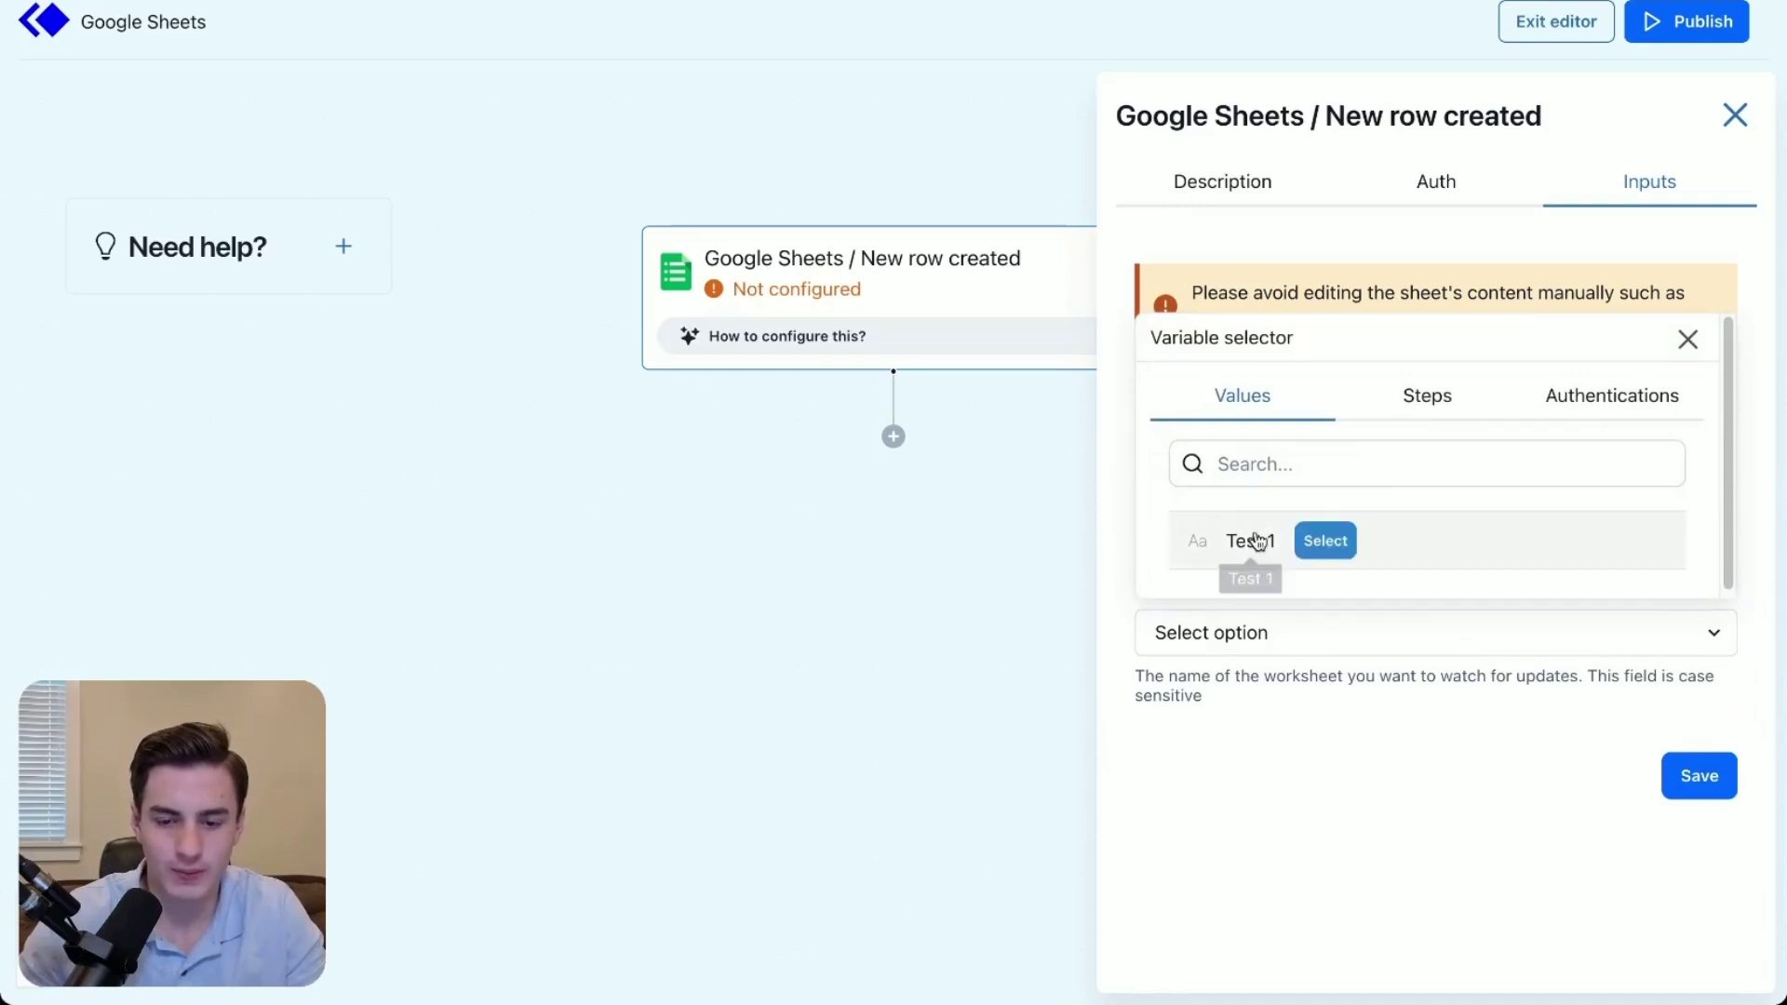
left_click(1318, 548)
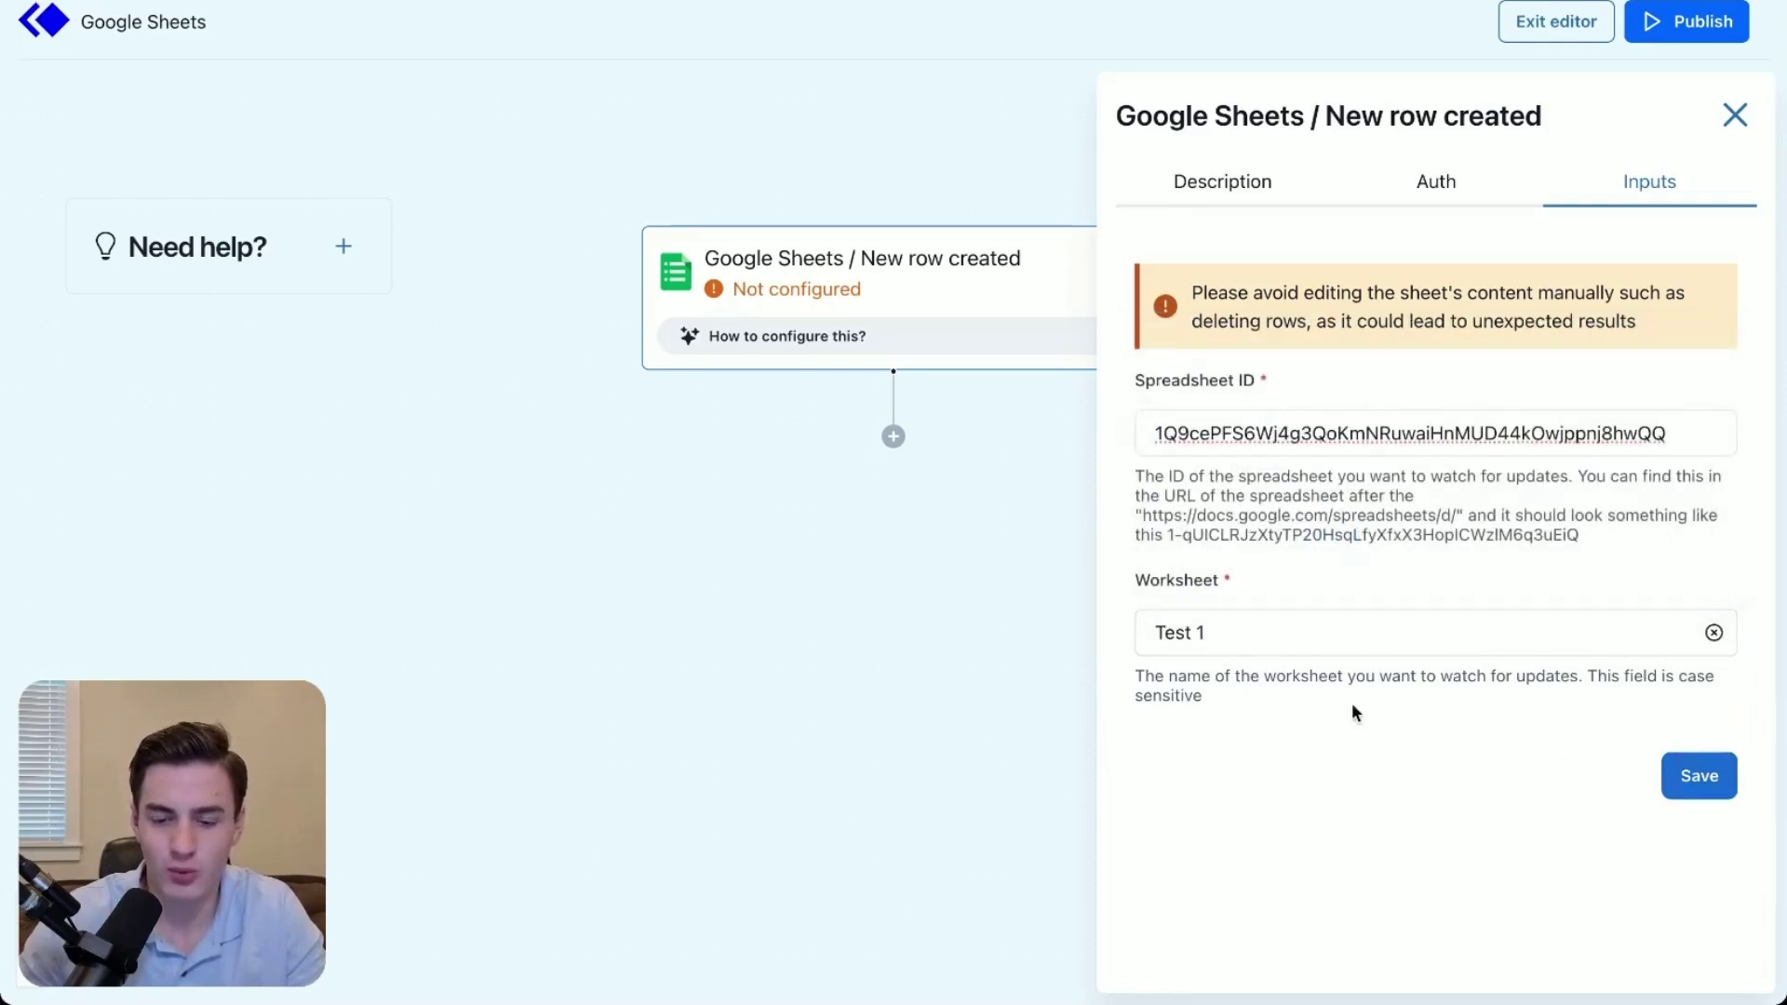
left_click(1700, 782)
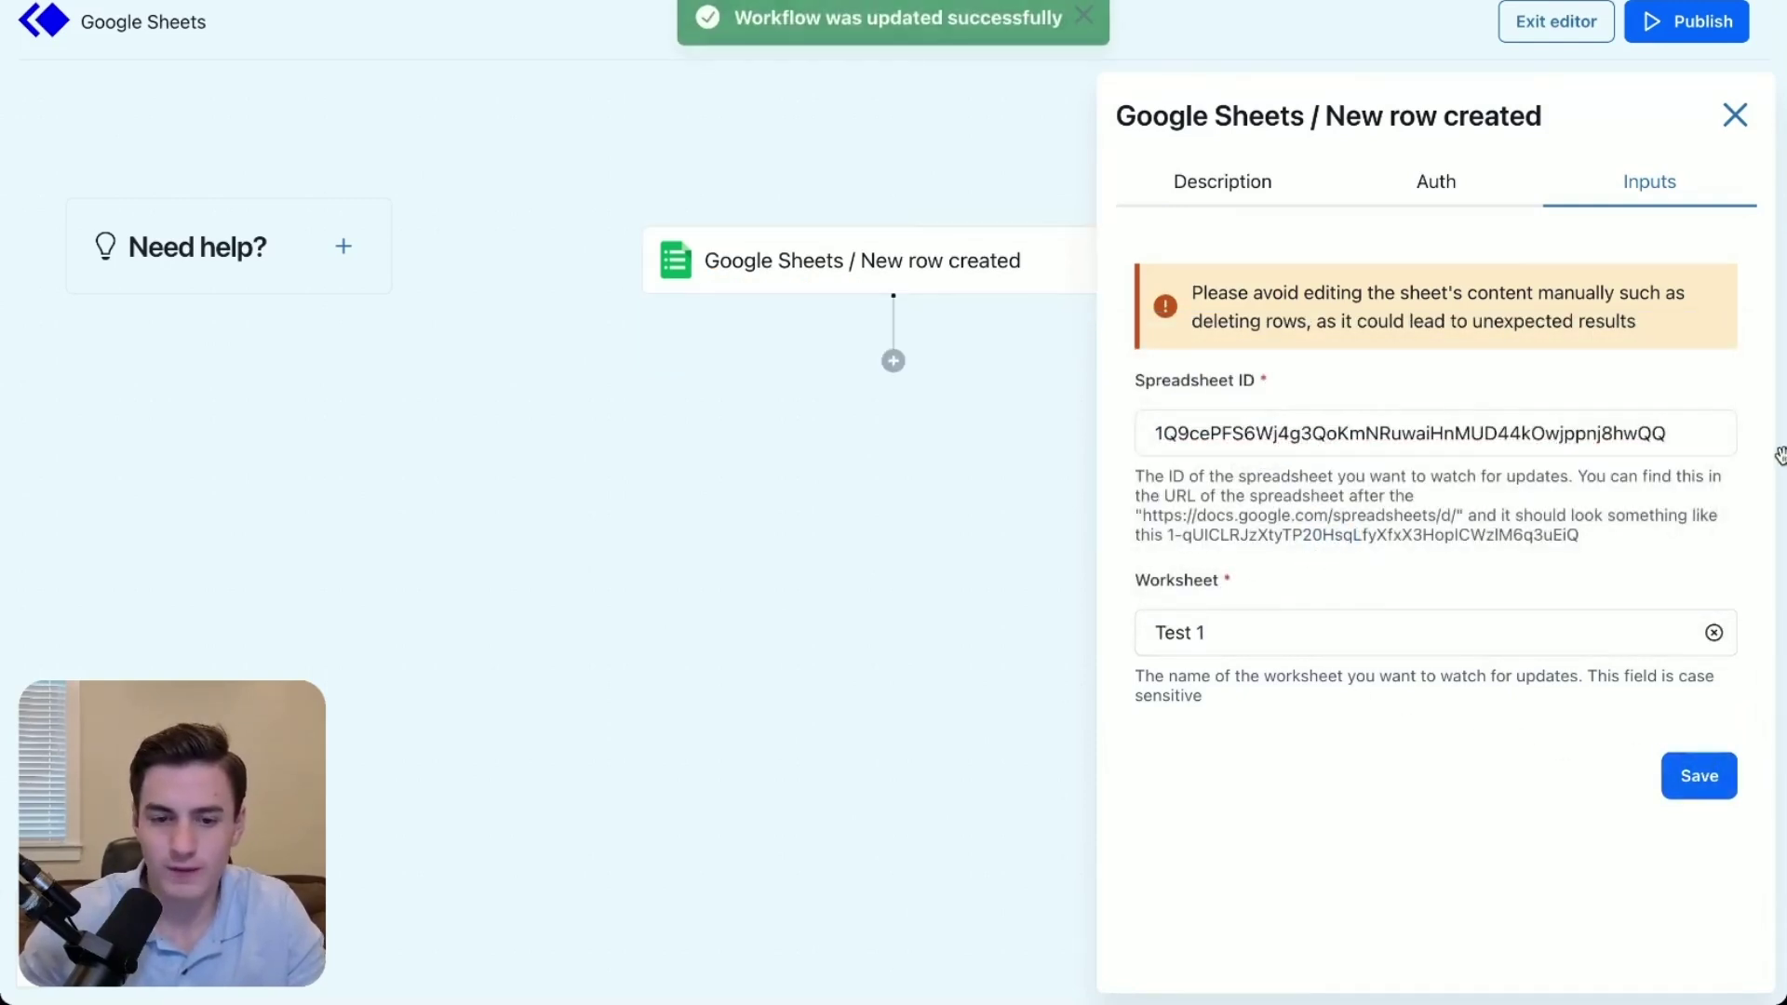
left_click(1735, 115)
left_click(1718, 35)
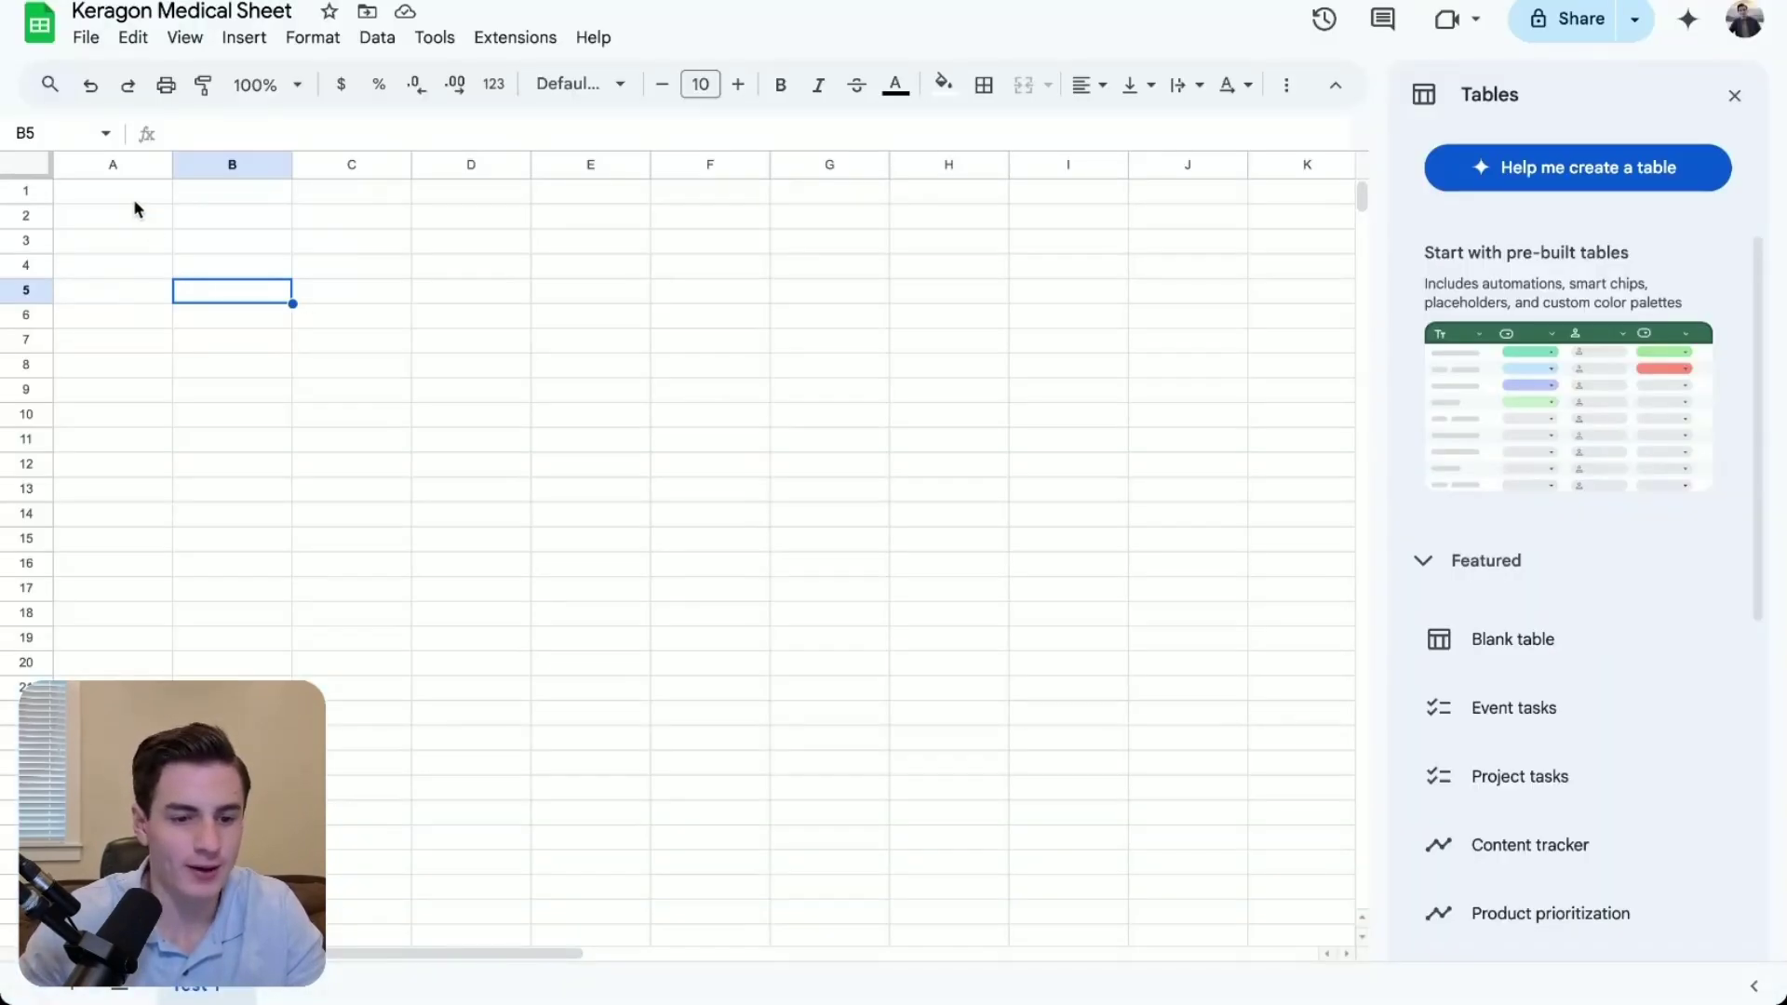
Step: Paste the test phone number into cell A1 and check its contents
left_click(132, 198)
key("ctrl+v")
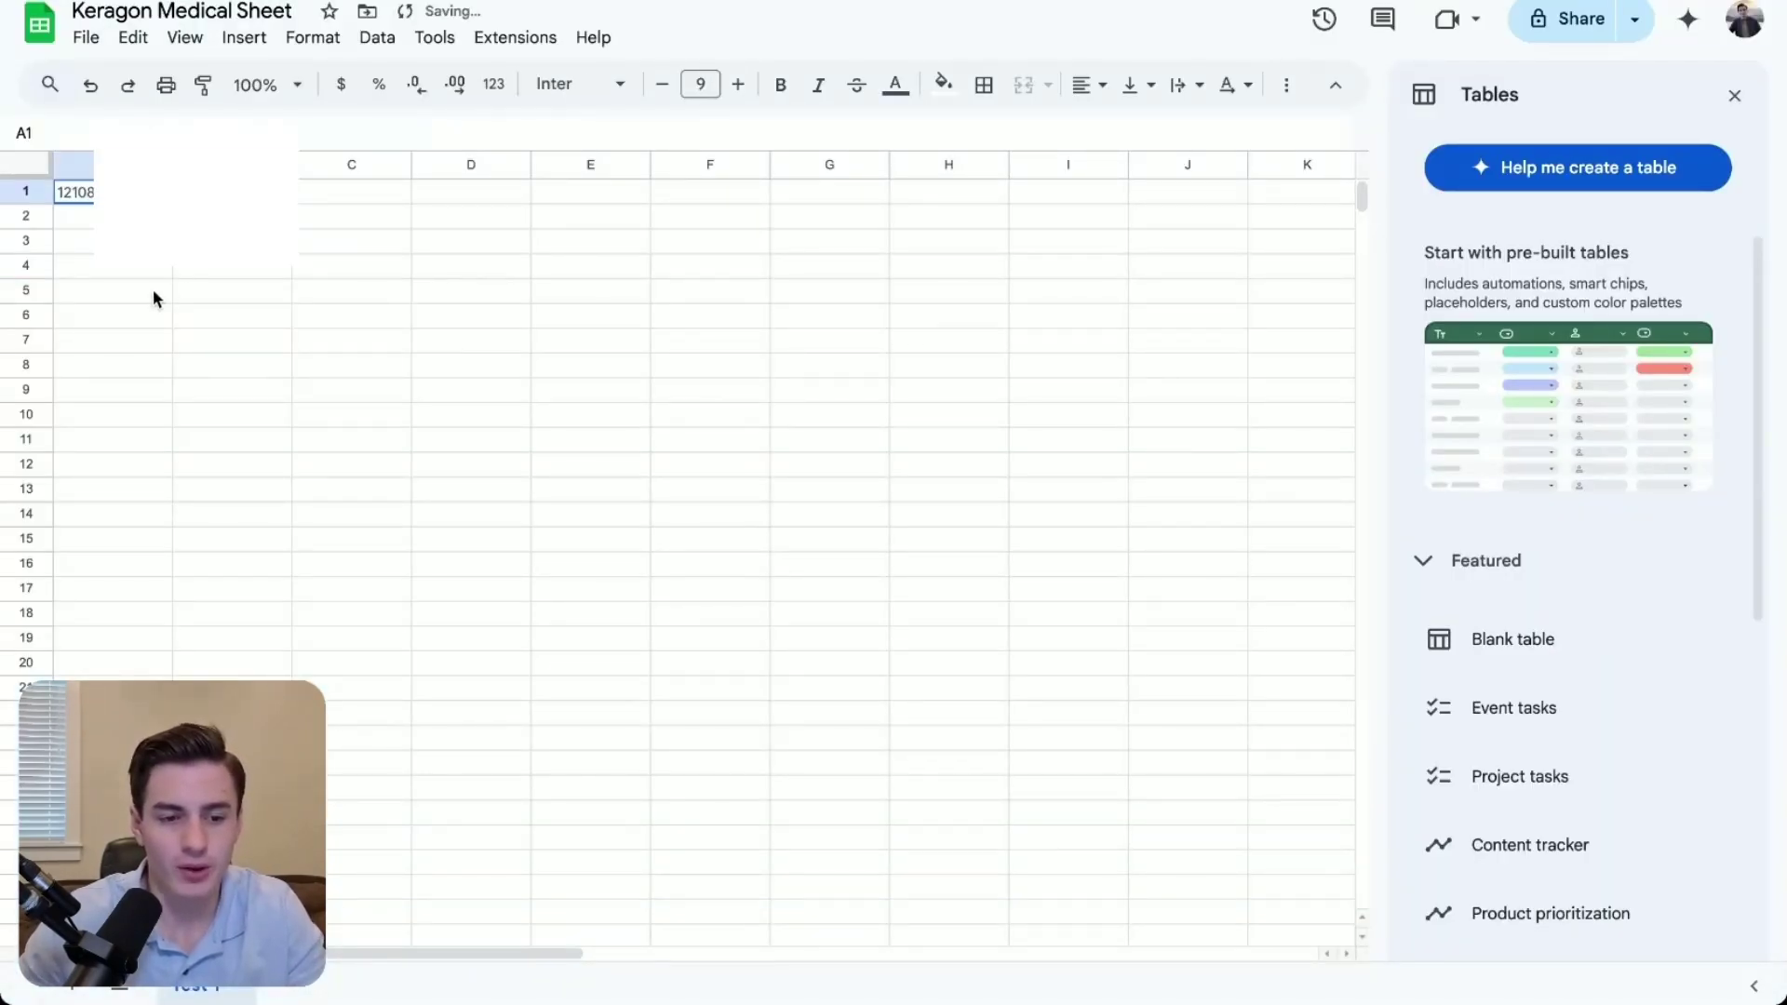
left_click(159, 291)
left_click(75, 191)
double_click(75, 191)
left_click(175, 267)
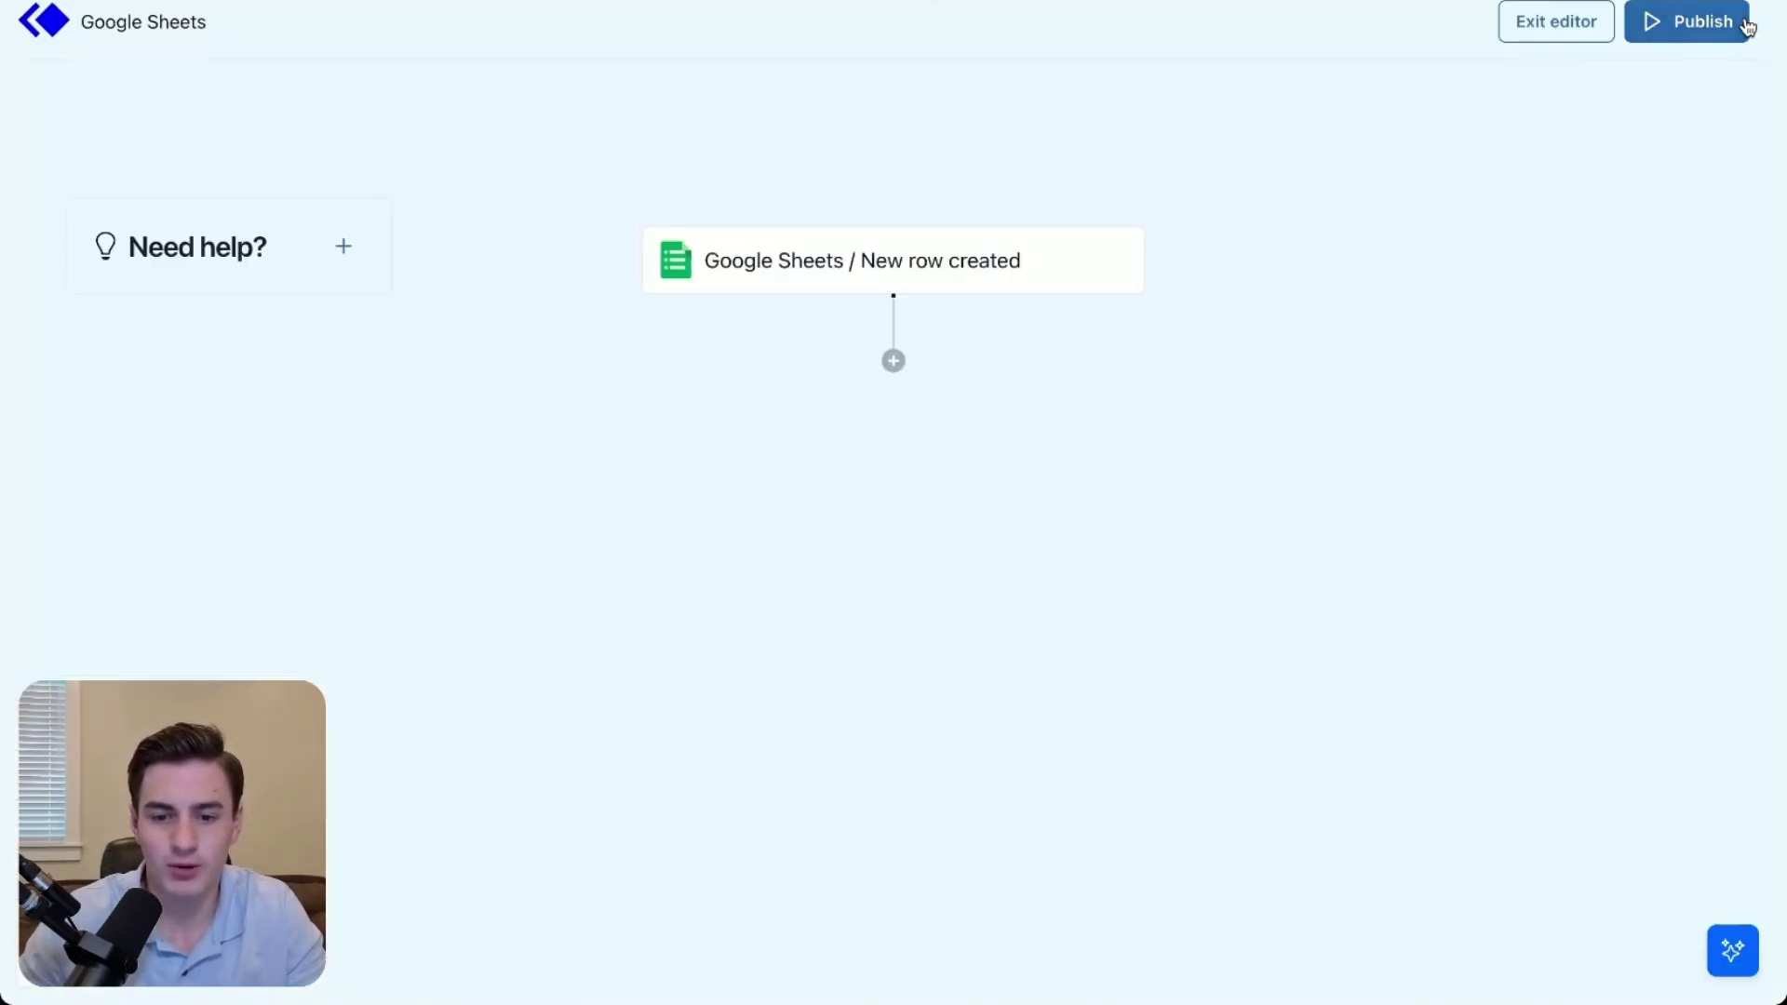
Step: Publish the Keragon workflow, then paste the phone number into cell A2 as a new row
left_click(1731, 22)
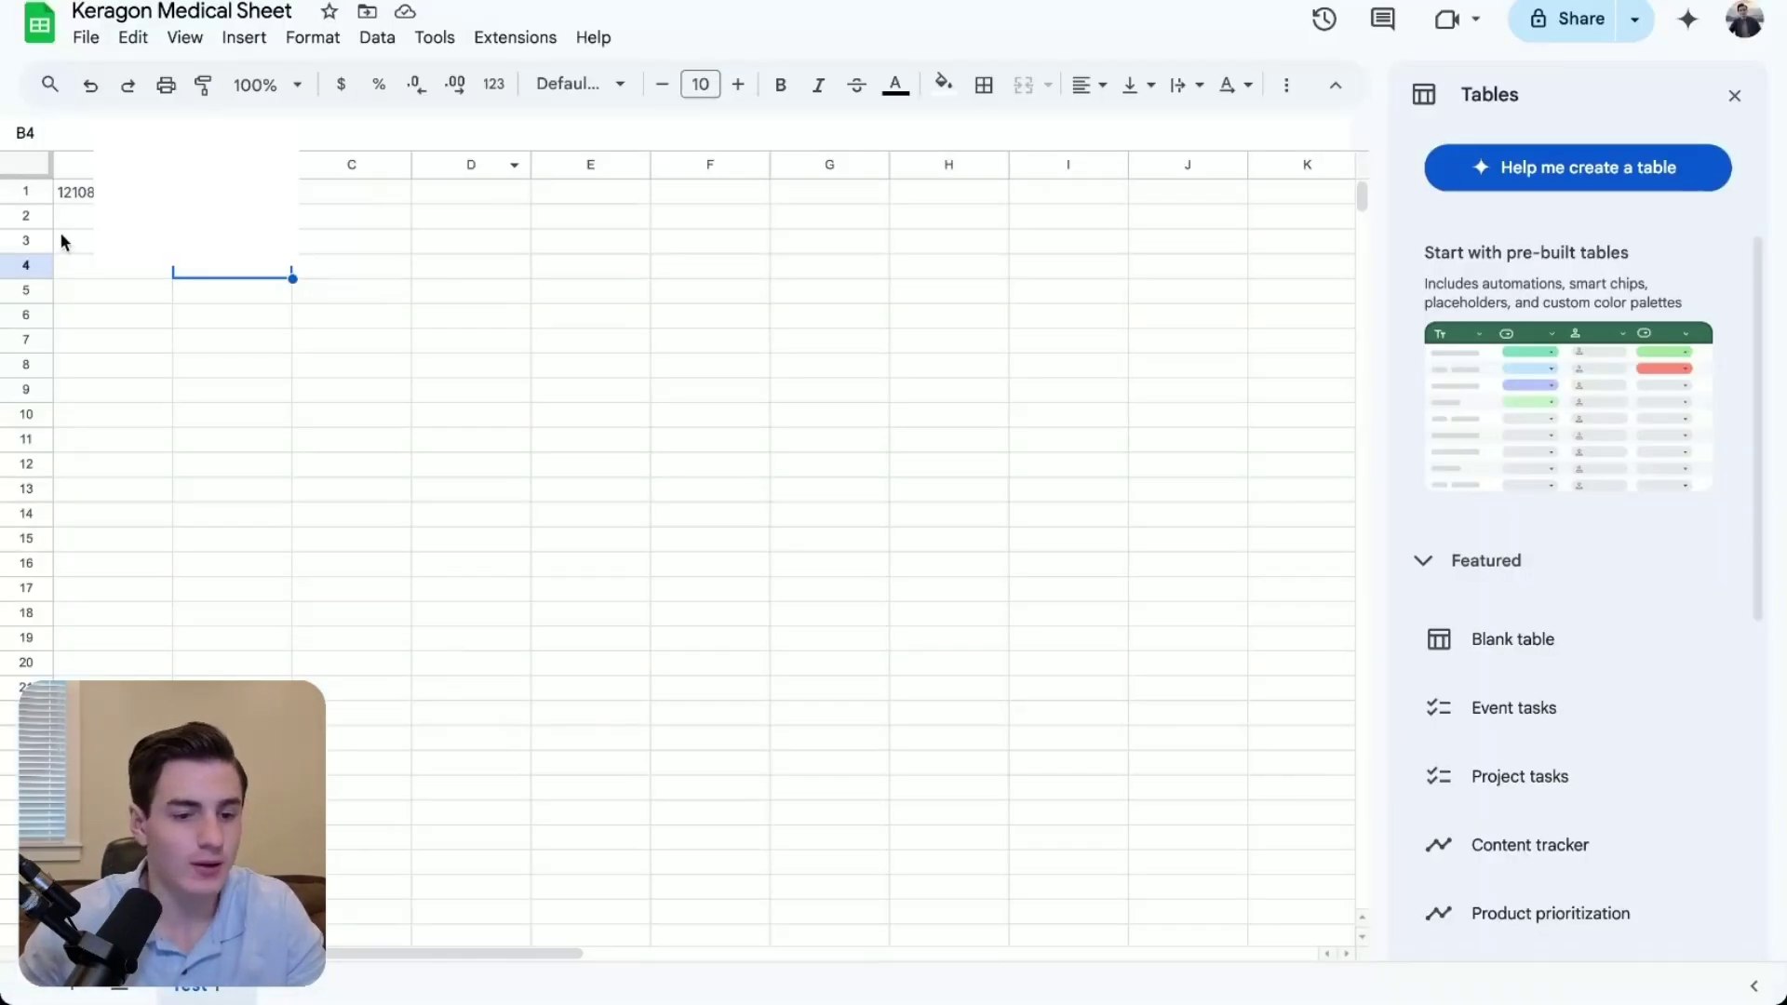
left_click(88, 209)
type("12108")
left_click(399, 298)
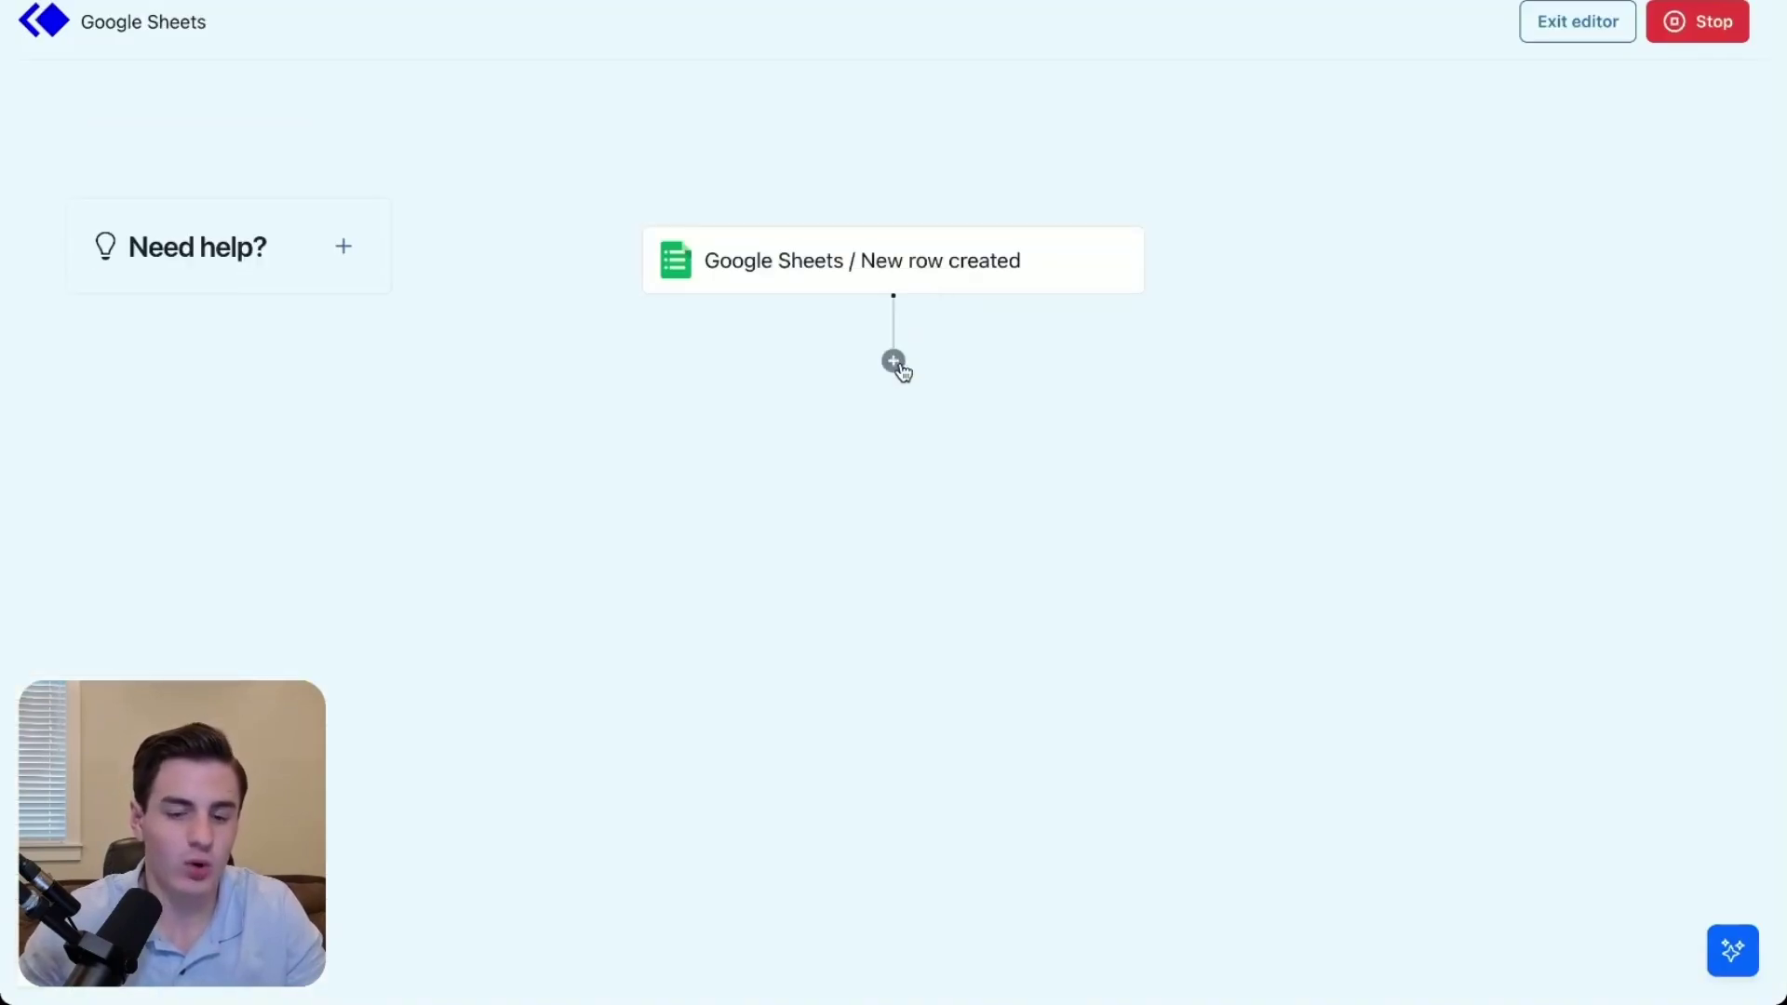
Step: Add a Retell AI Create phone call action after the trigger using the 6/2/2025 account
left_click(896, 363)
left_click(1170, 177)
type("r")
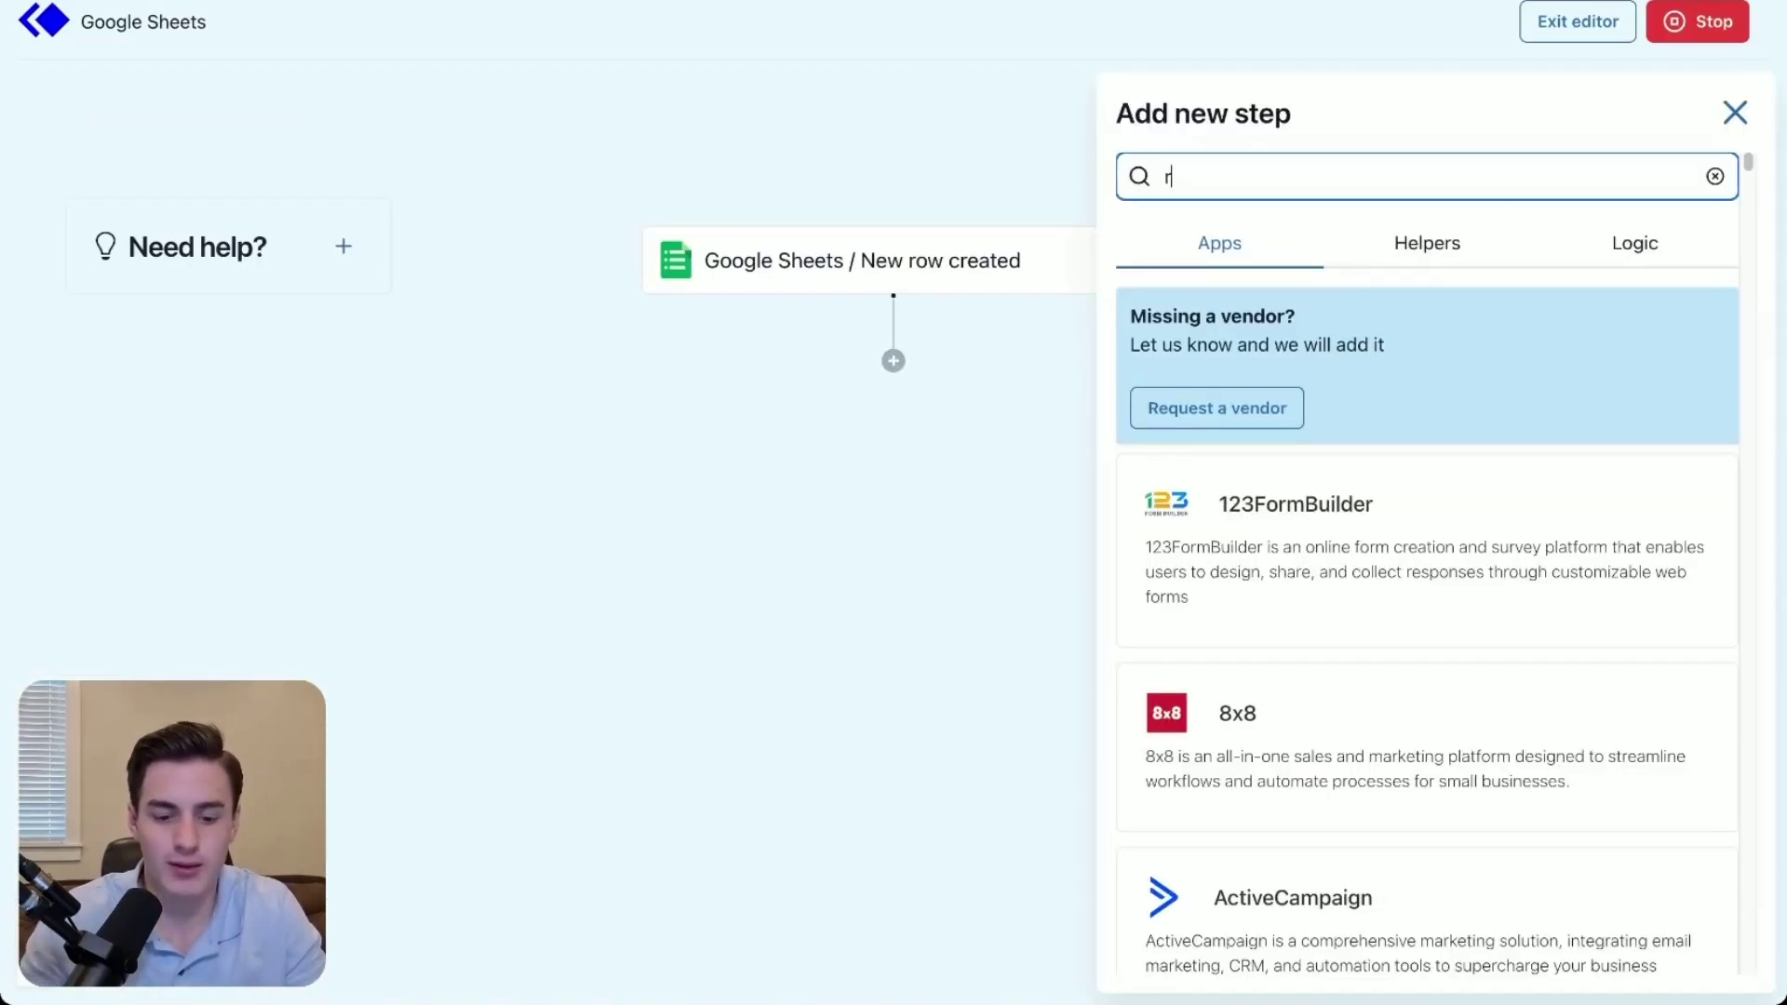
type("etell")
left_click(1214, 529)
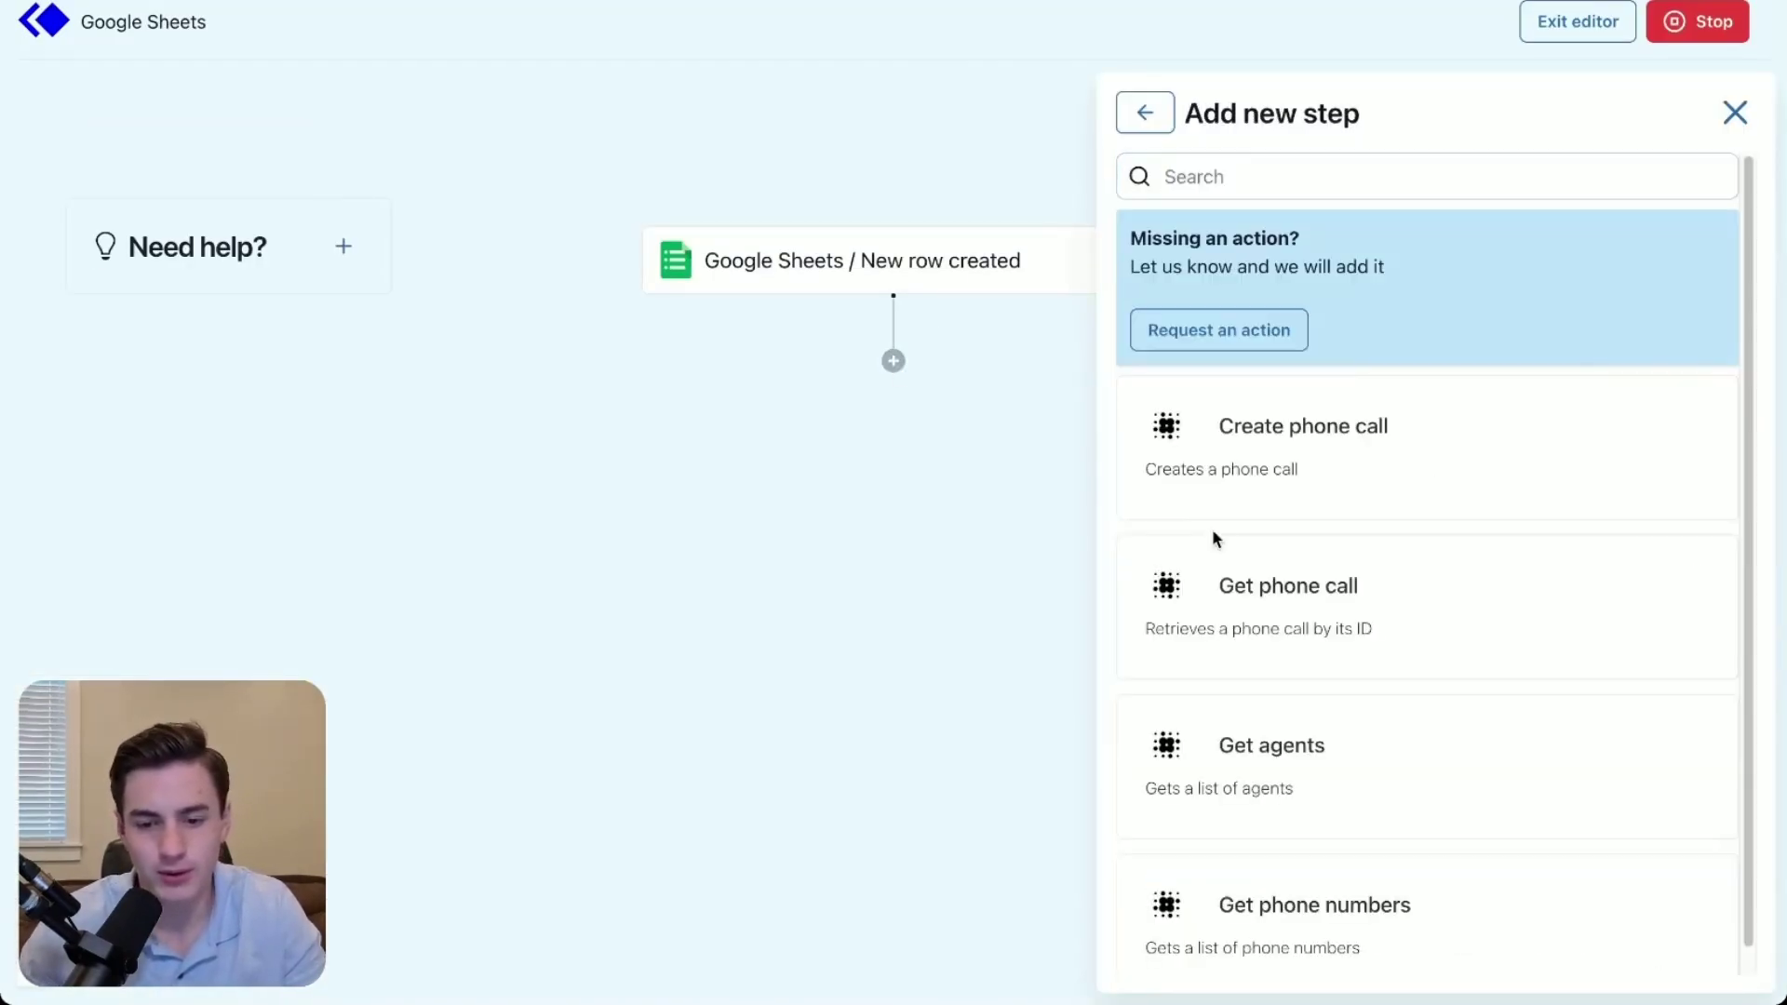
left_click(1263, 506)
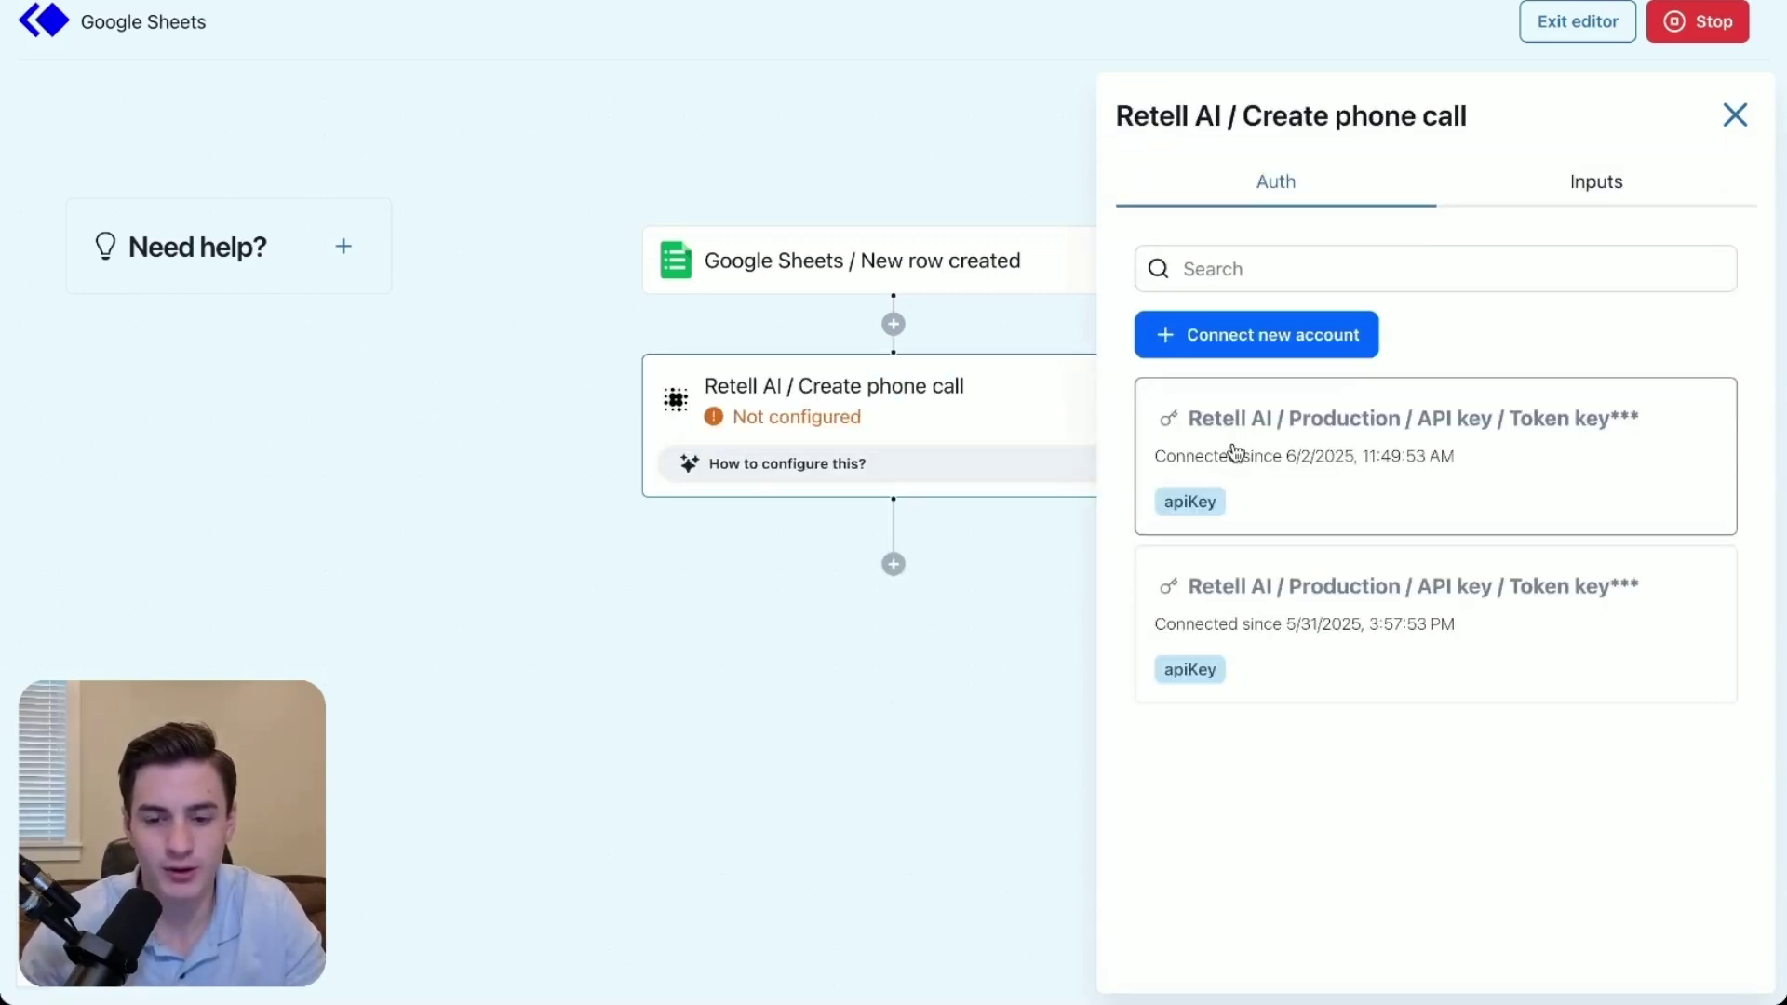
left_click(1257, 449)
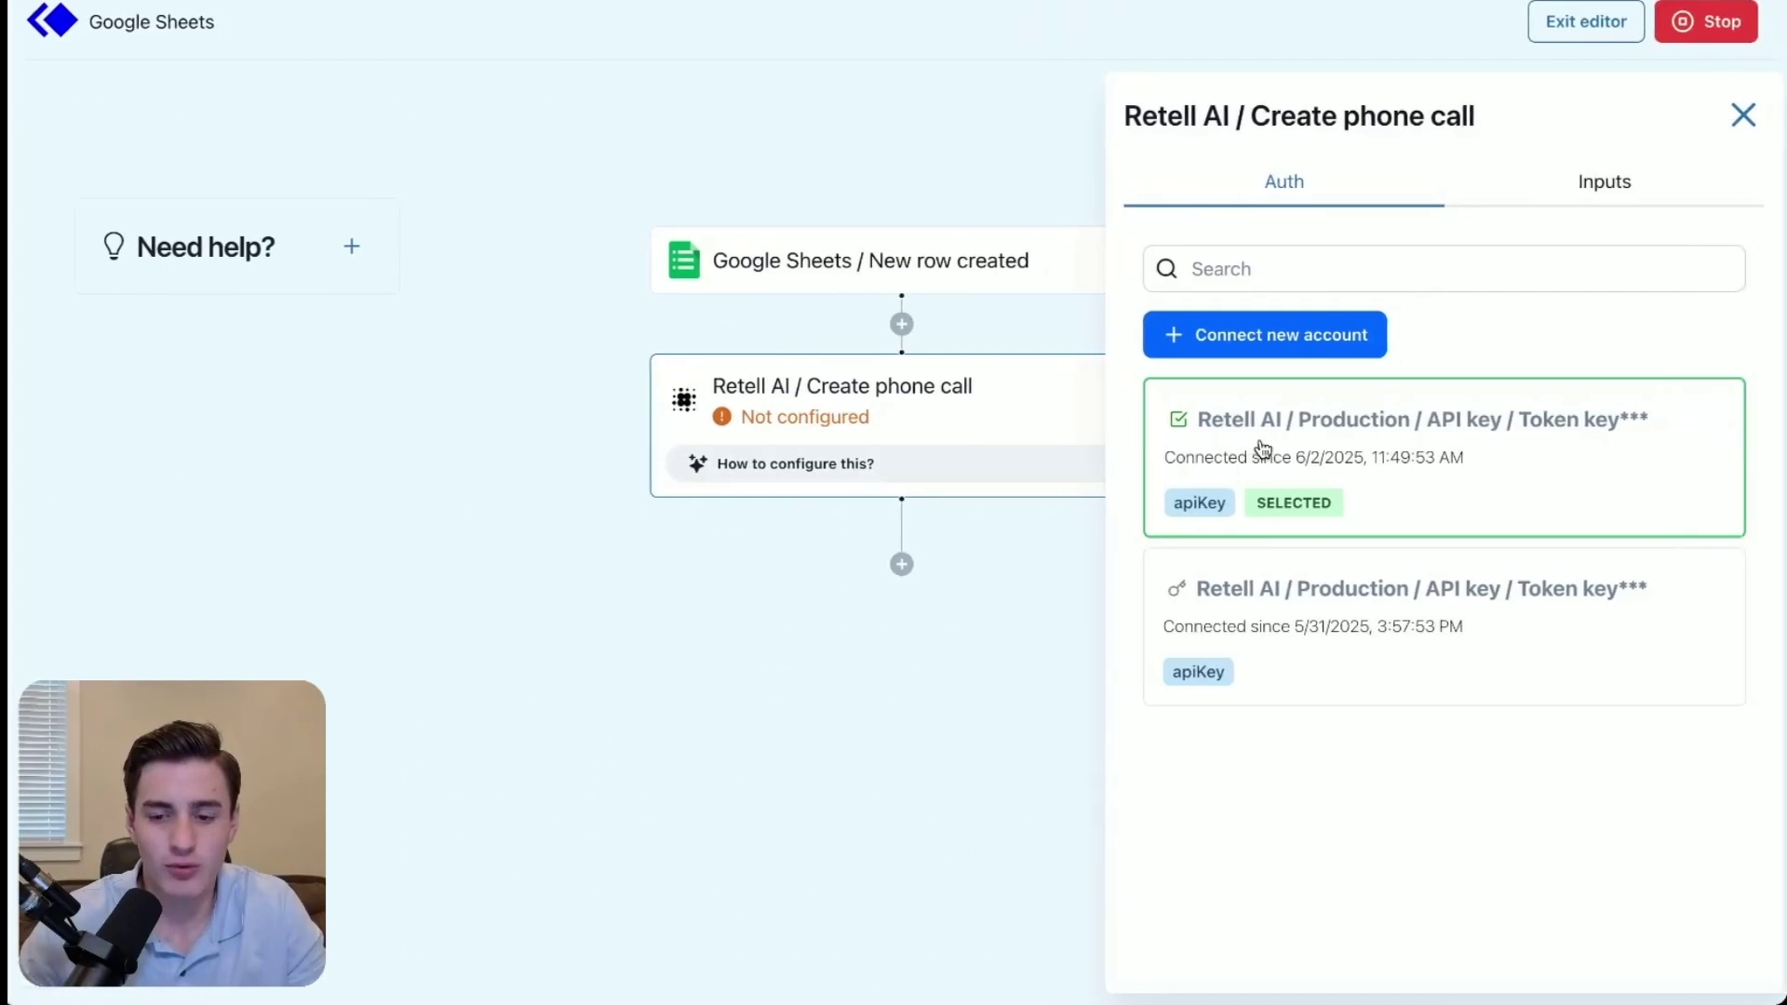
key("ctrl+Right")
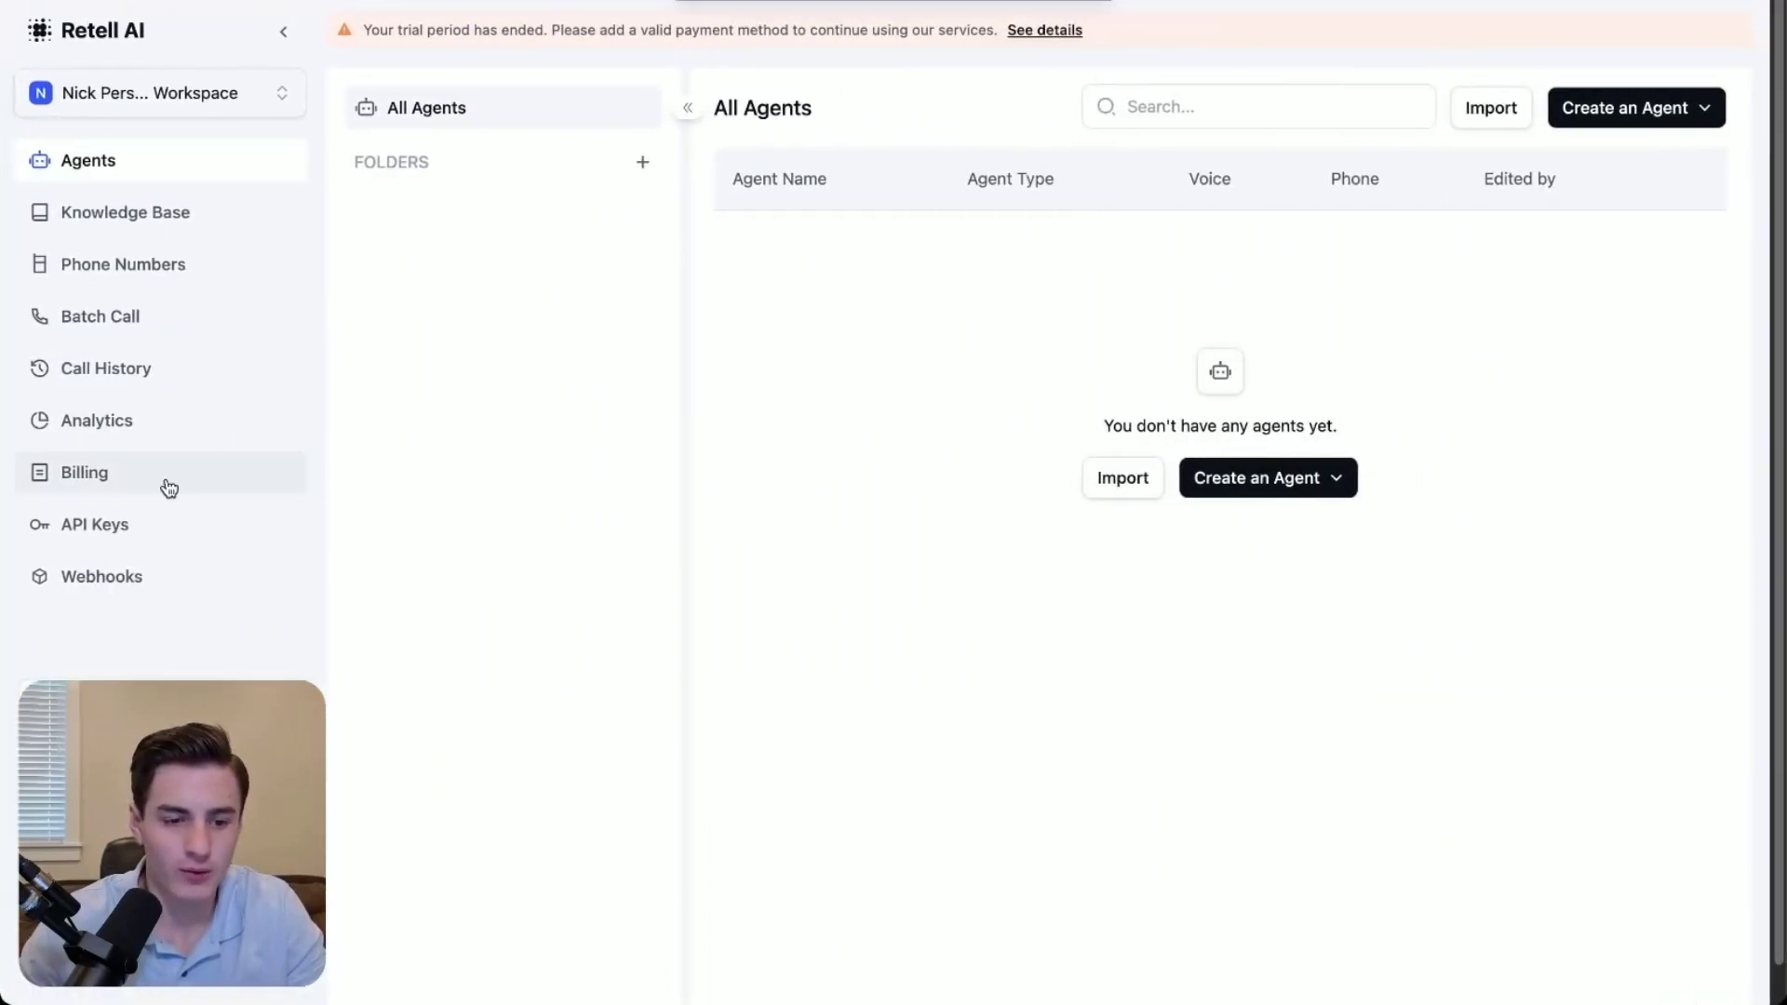
Step: Create an API key named 'Youtube' from Retell AI's API Keys page
left_click(151, 535)
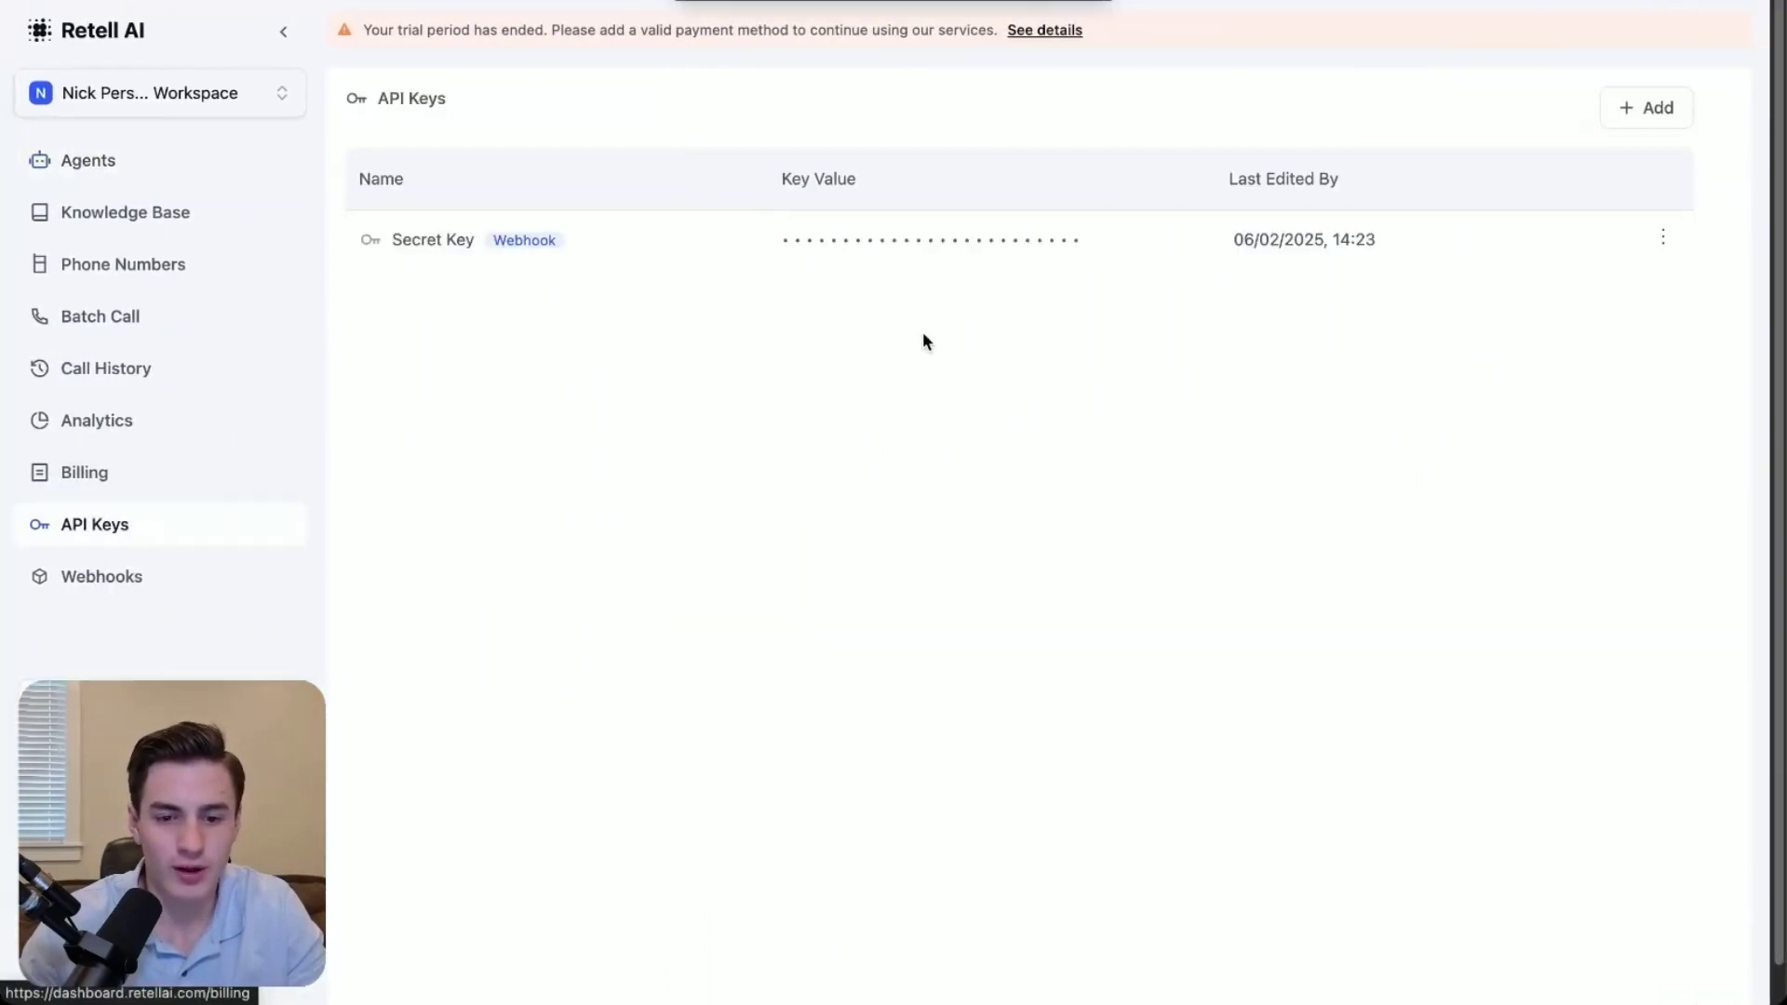
left_click(1636, 105)
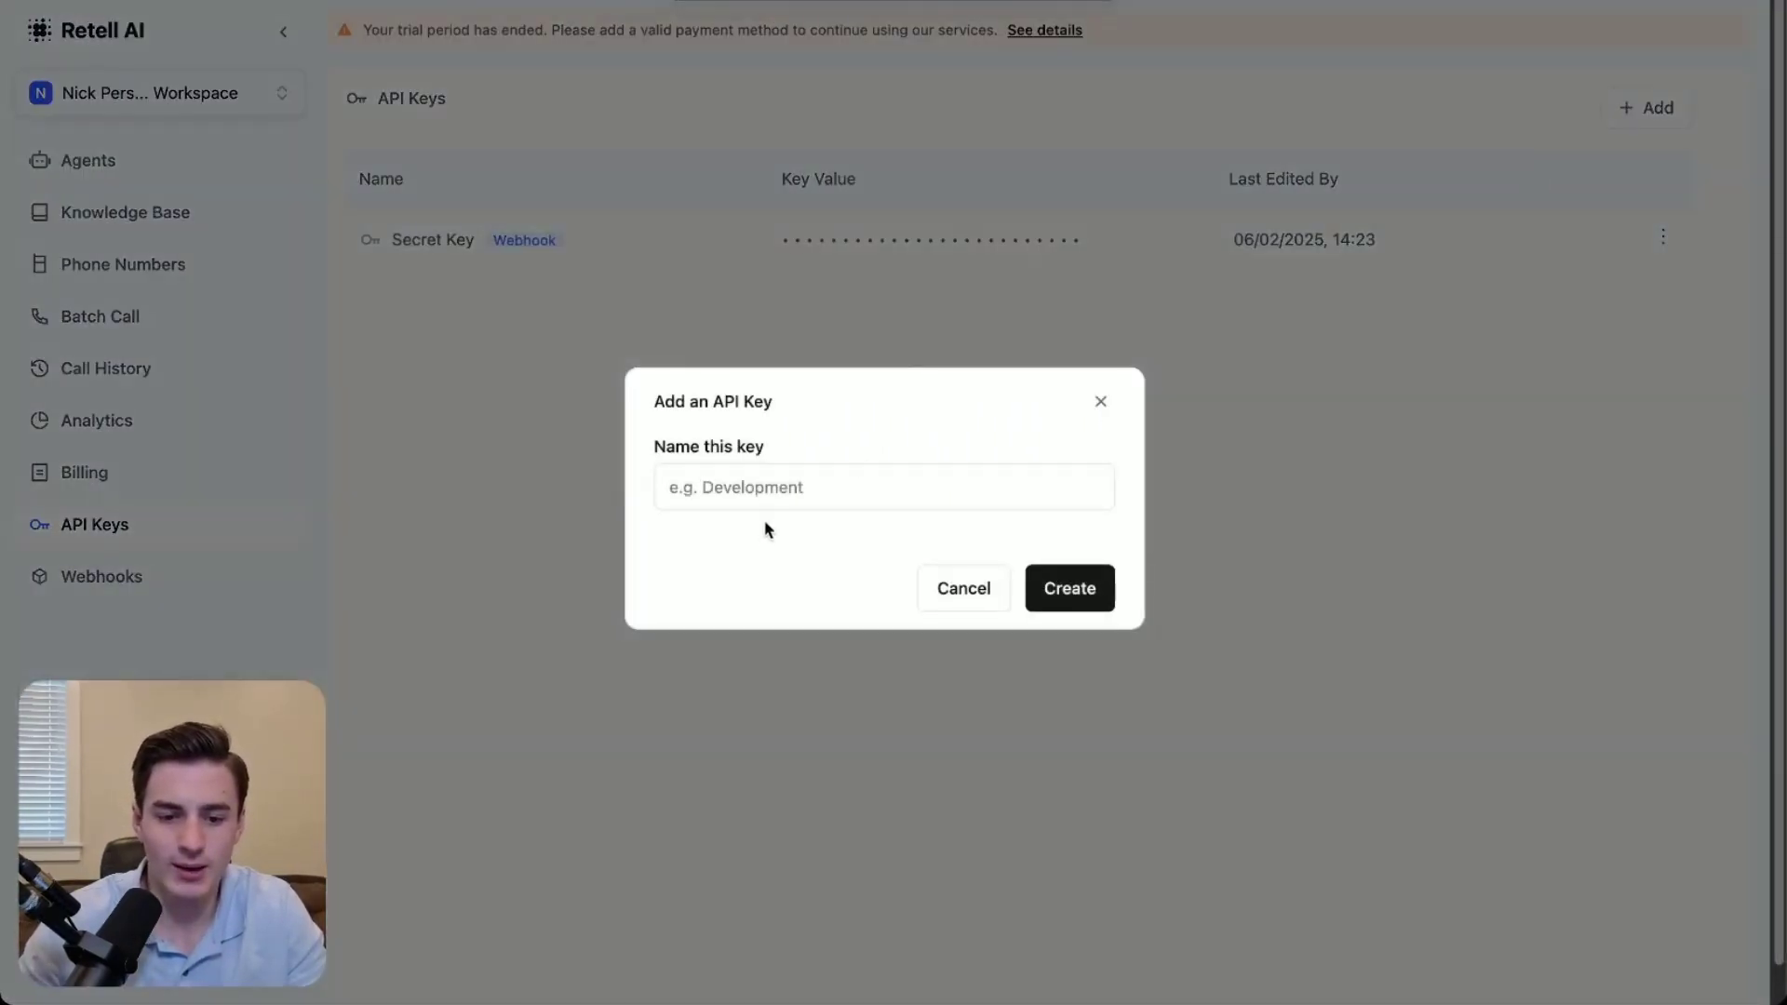
left_click(797, 477)
type("Youtube")
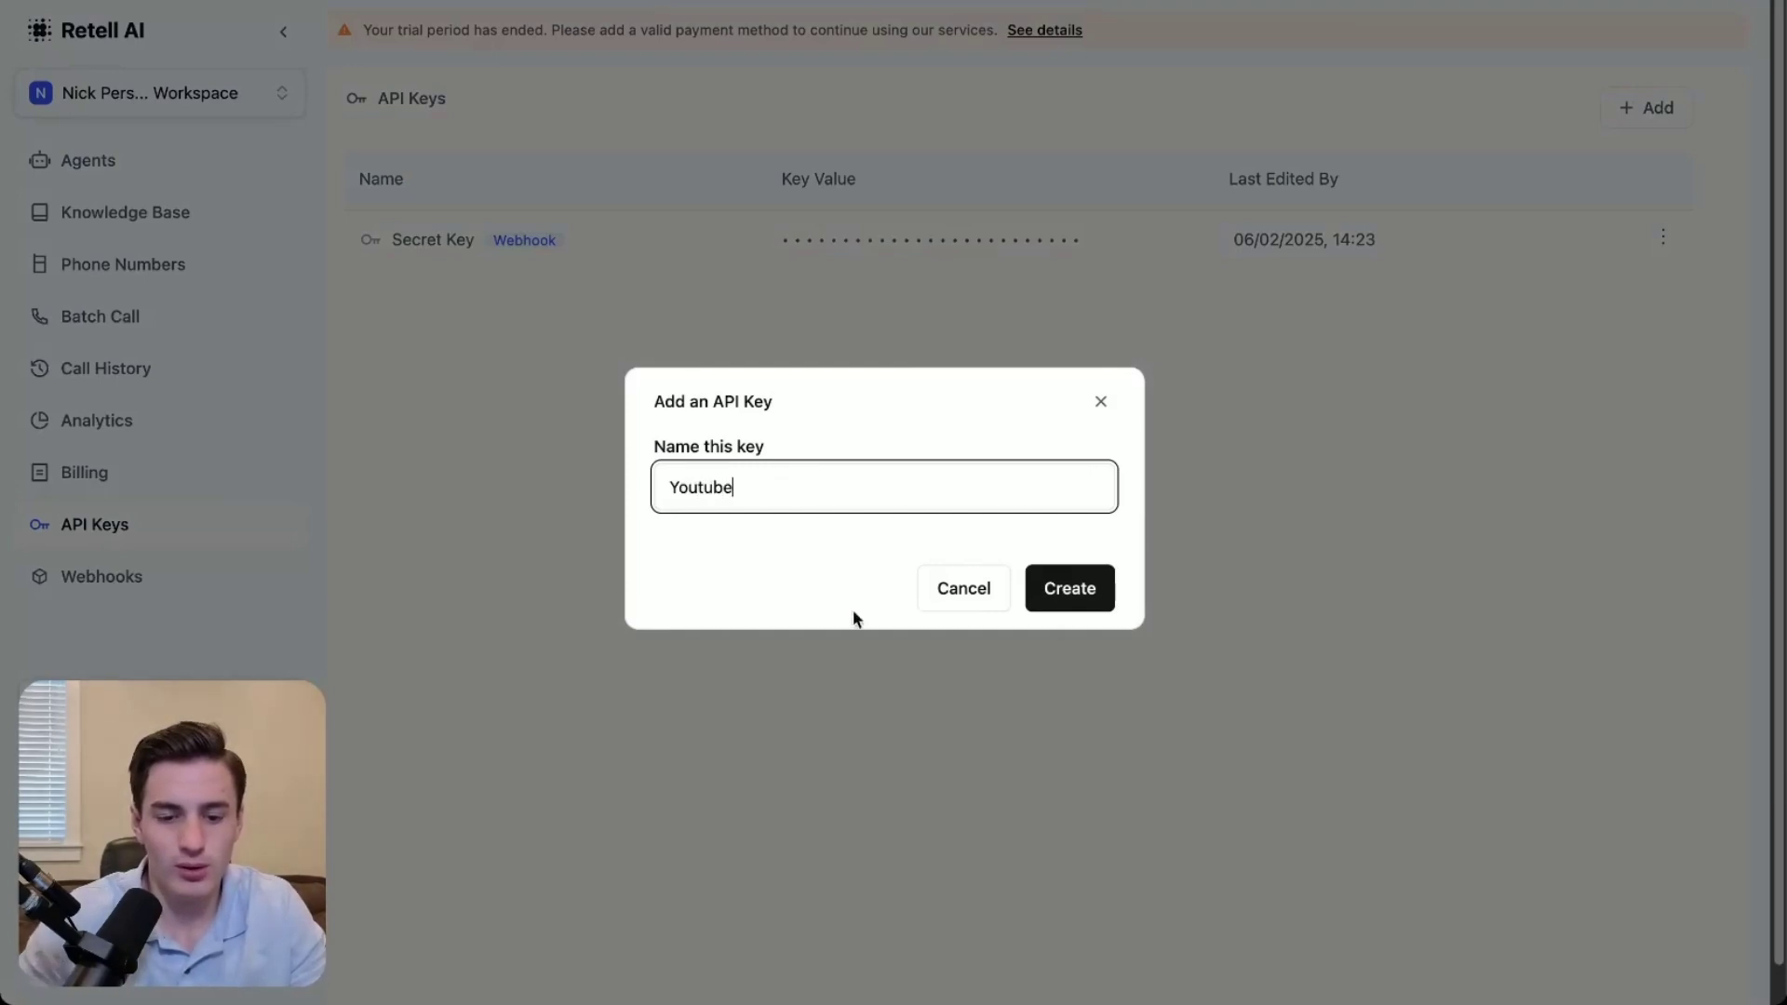
left_click(1096, 587)
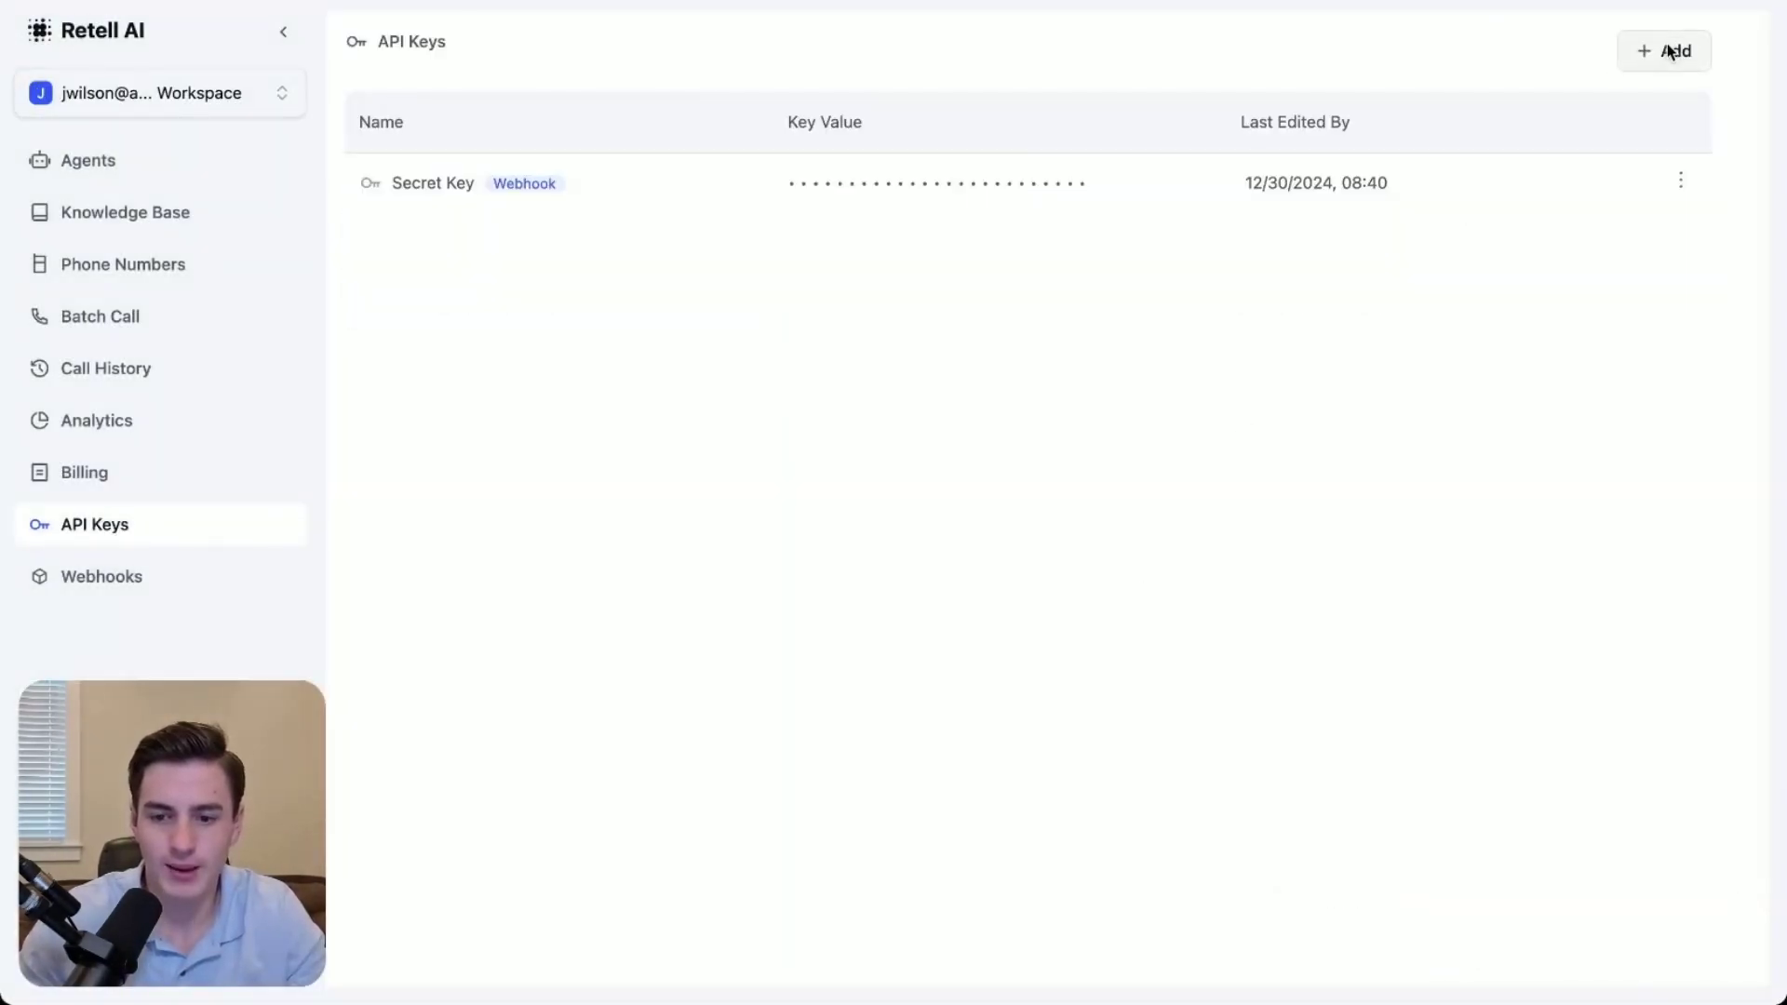
Step: Add a second API key, again named 'Youtube'
left_click(1667, 50)
left_click(861, 477)
type("Youtube")
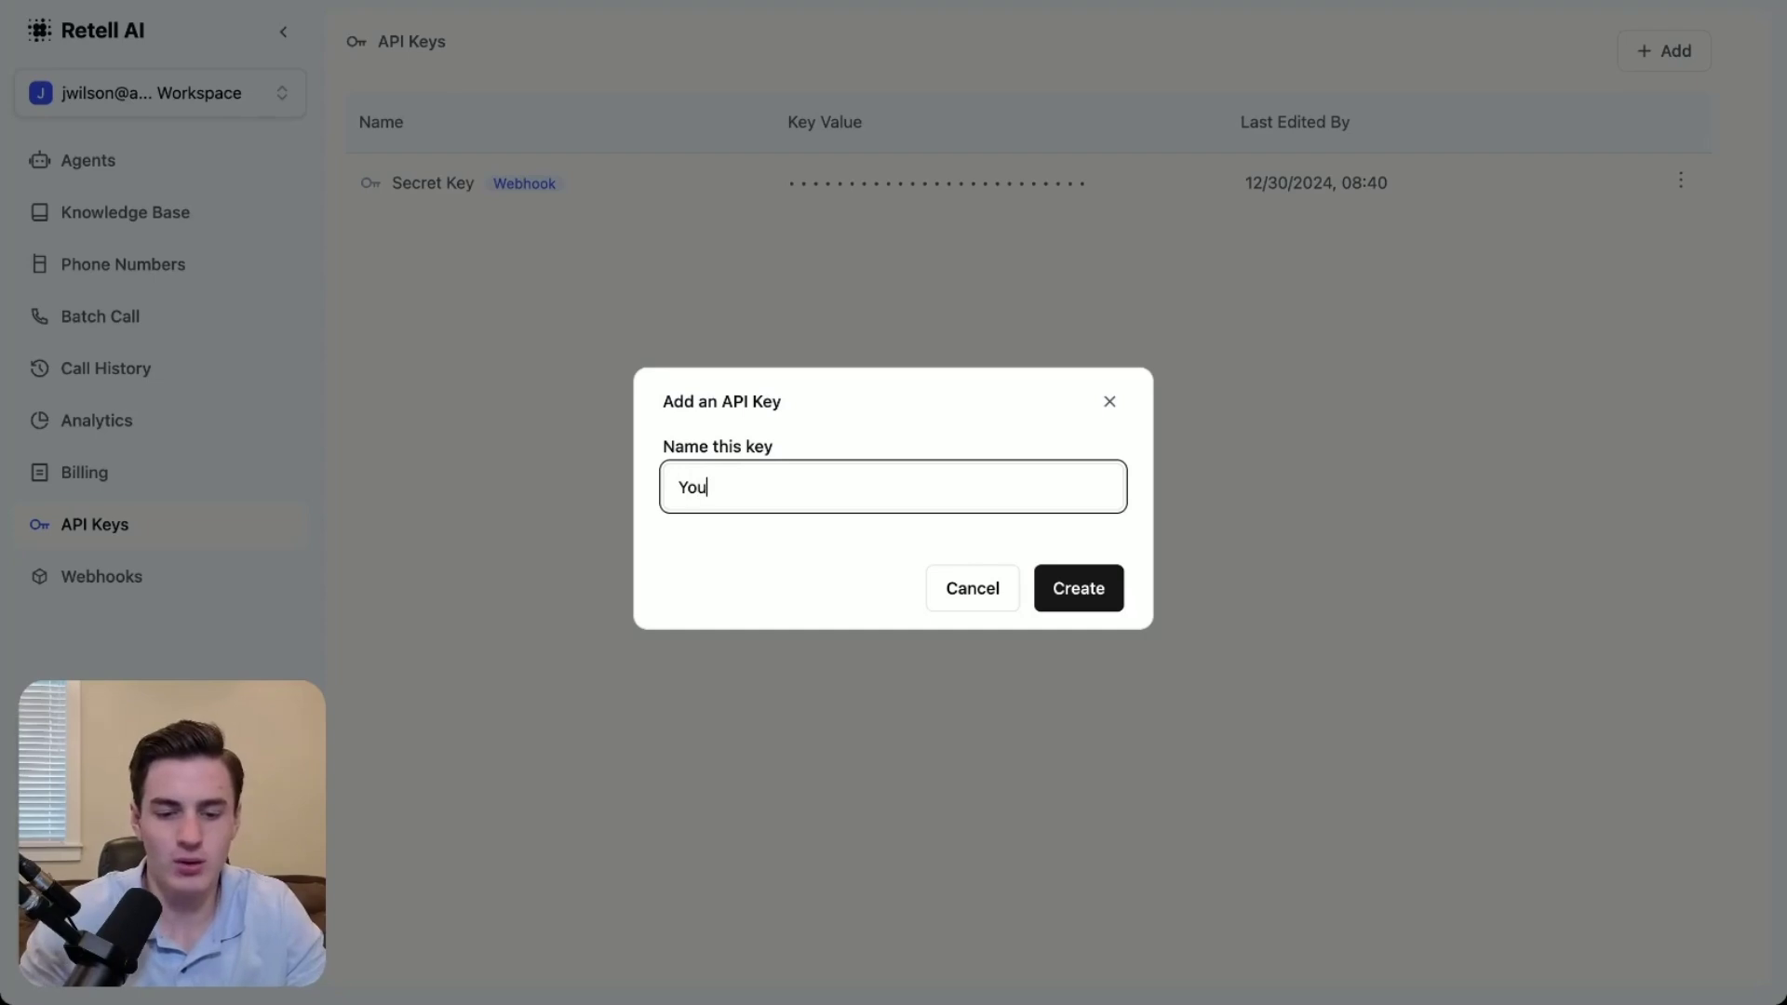
left_click(1059, 583)
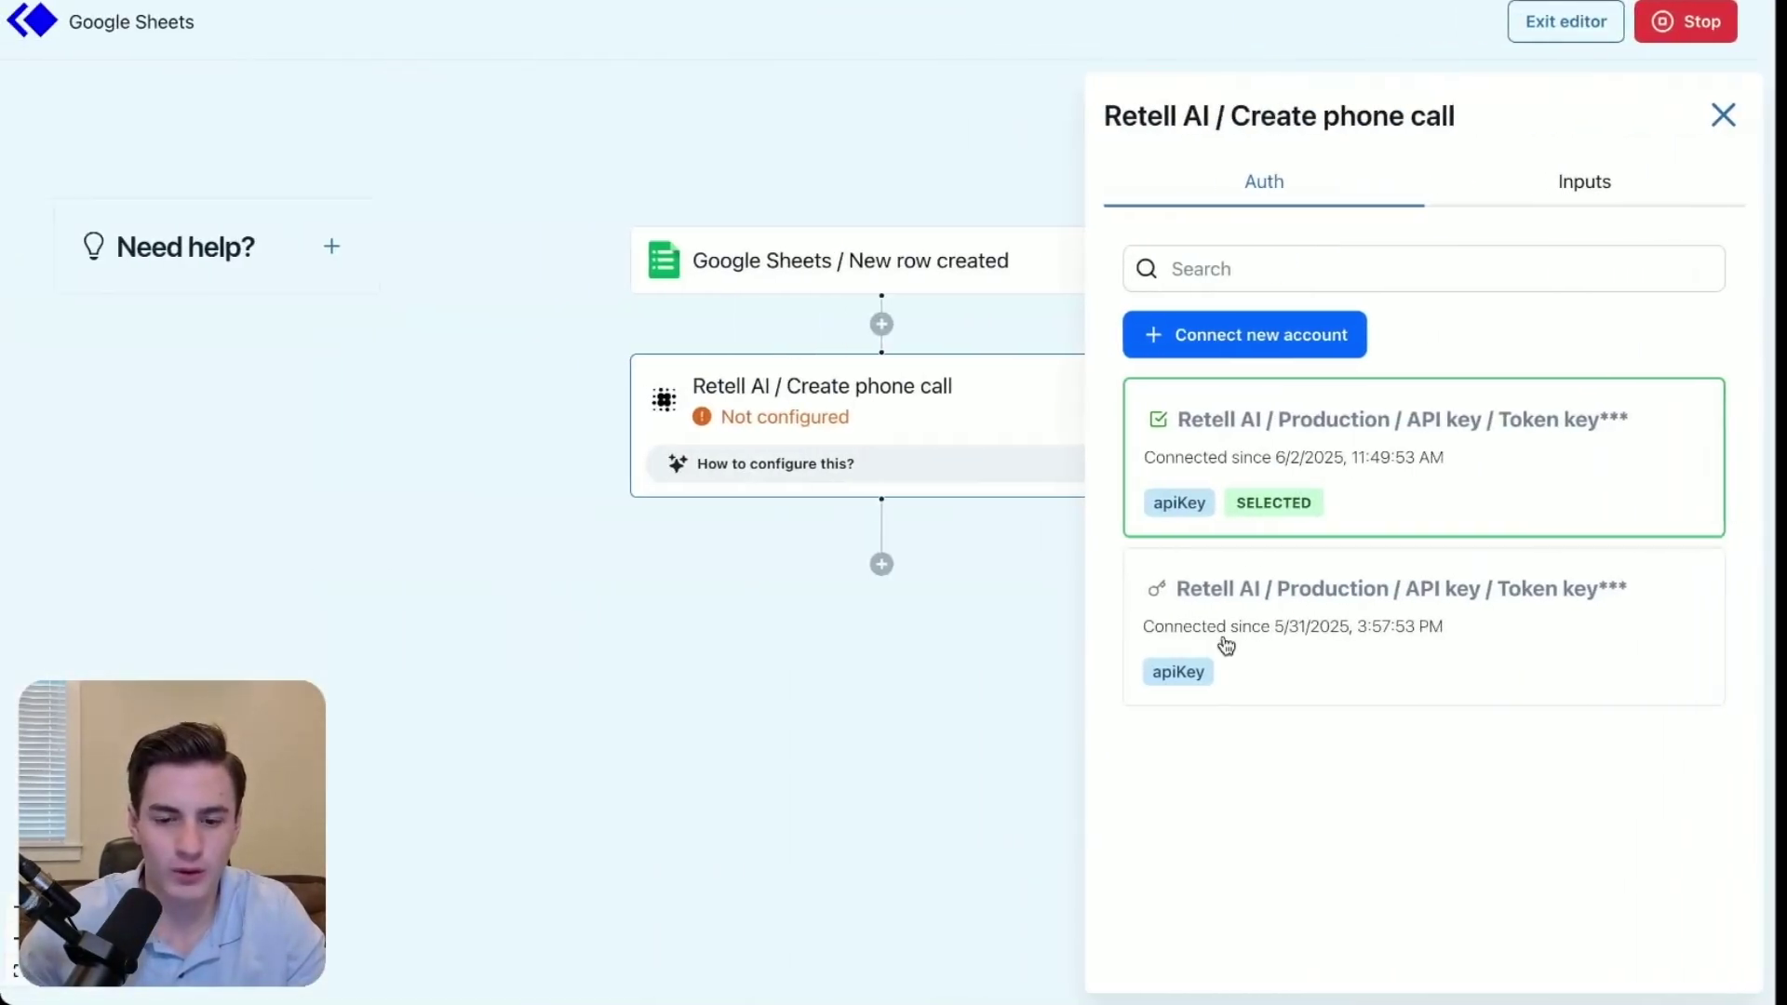
Step: Connect a new Retell AI account to the phone-call step using the pasted API key
left_click(1624, 180)
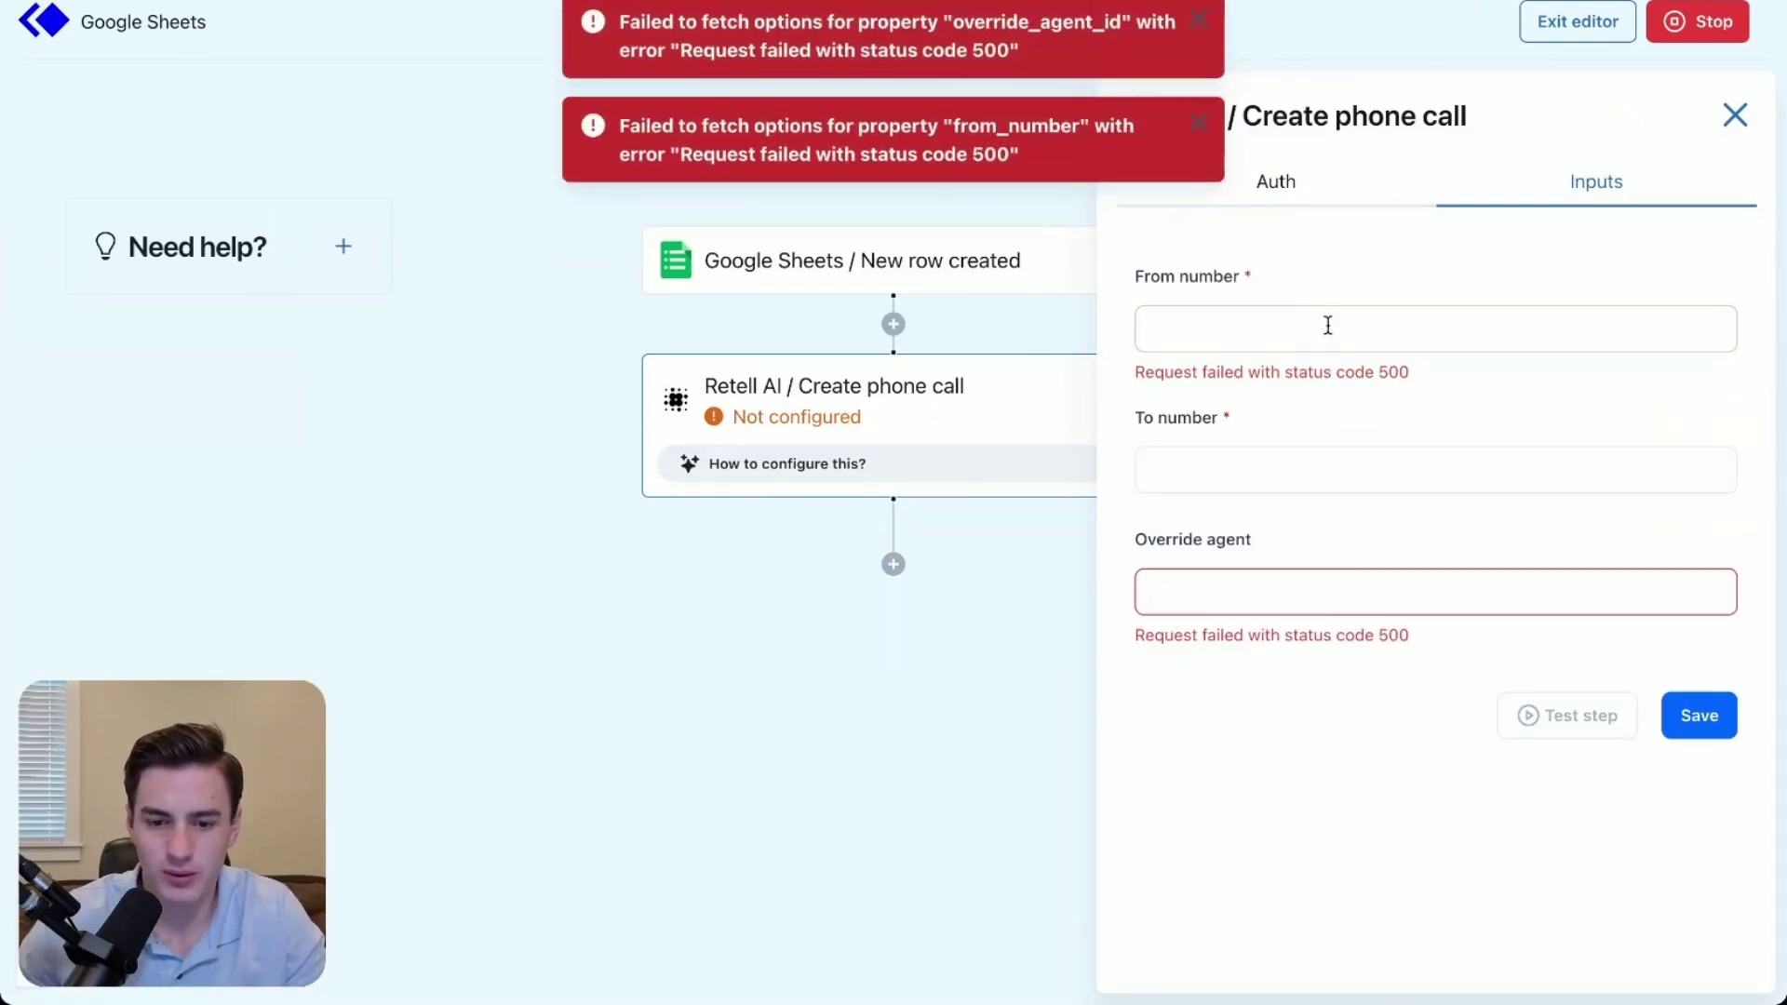
left_click(1329, 328)
left_click(1310, 205)
left_click(1276, 328)
left_click(1337, 392)
key("ctrl+v")
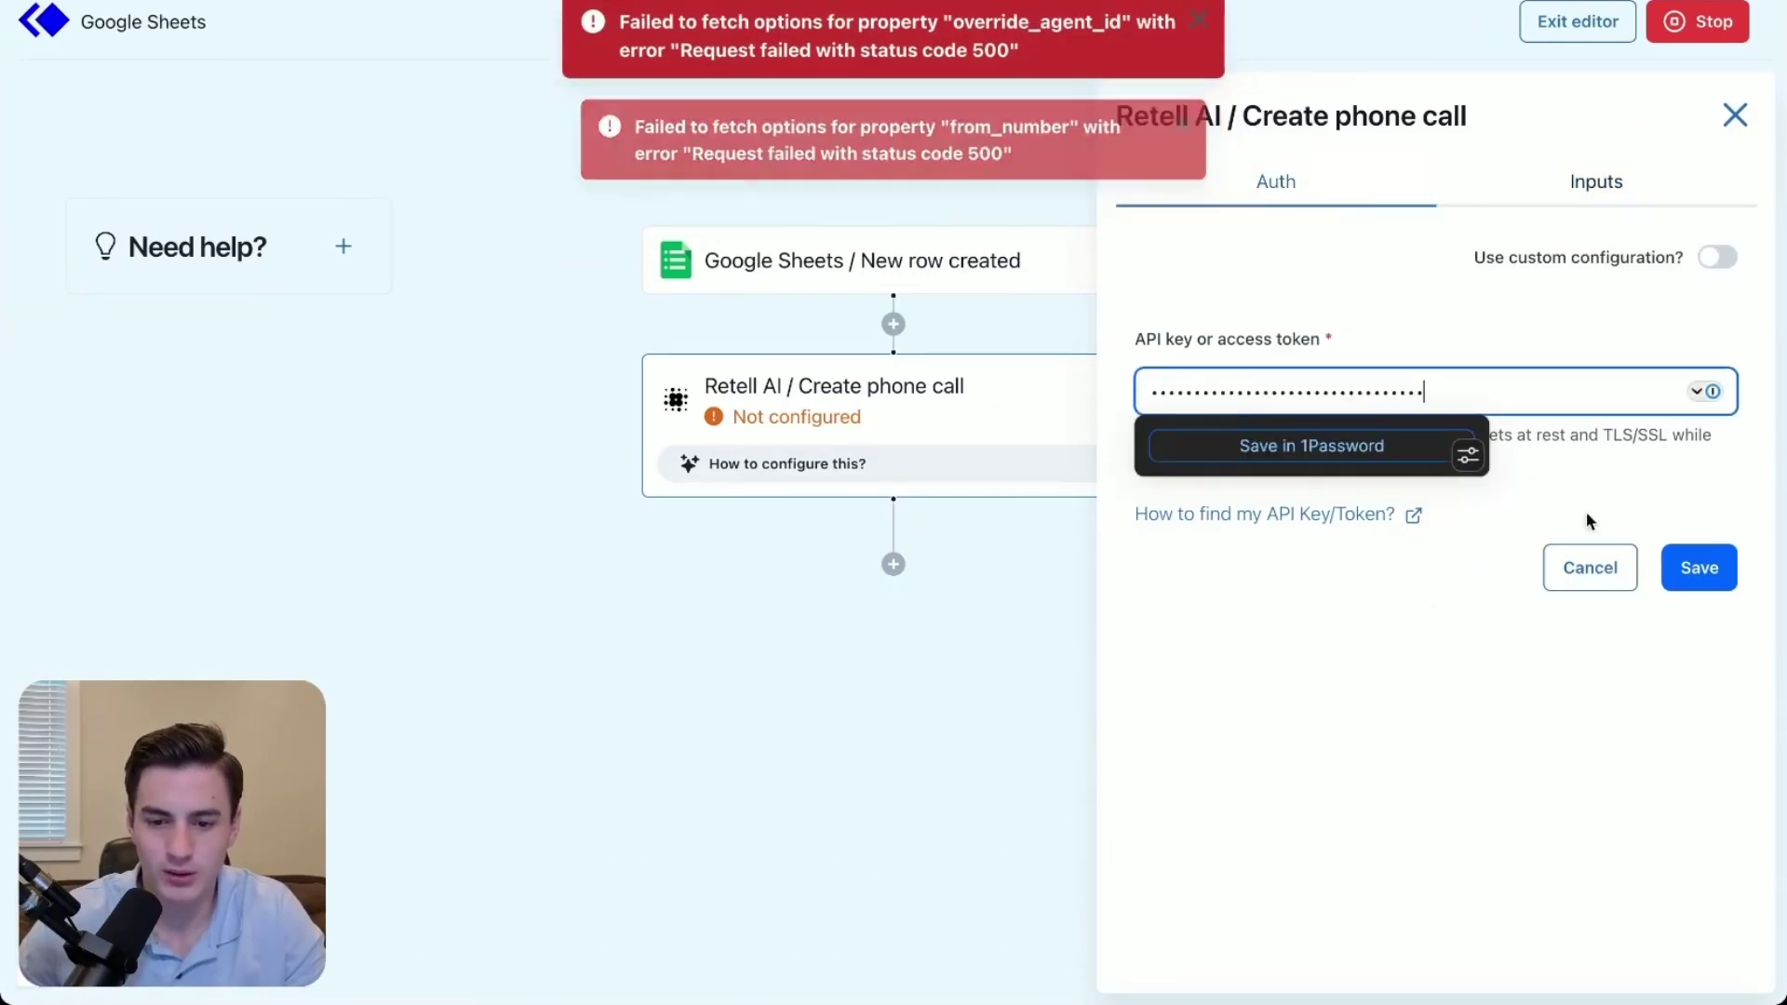
left_click(1699, 570)
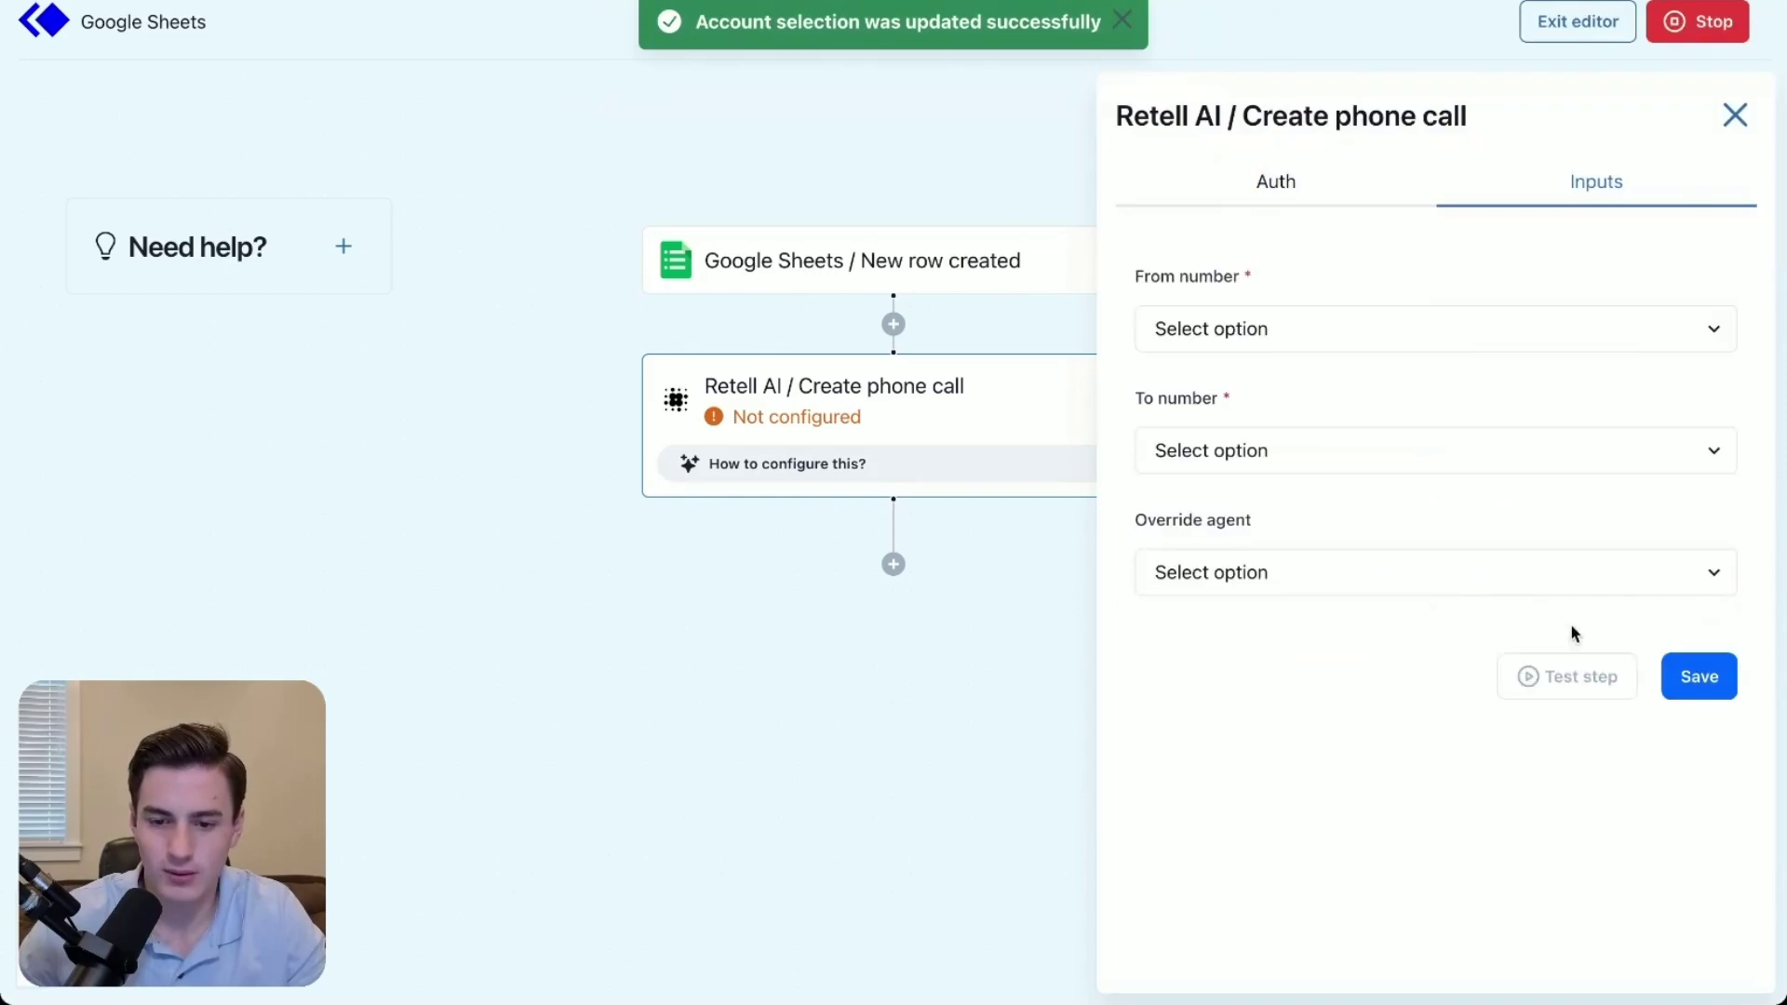
Step: Set the From number to the first Retell number, leave To empty, and close the panel
left_click(1337, 331)
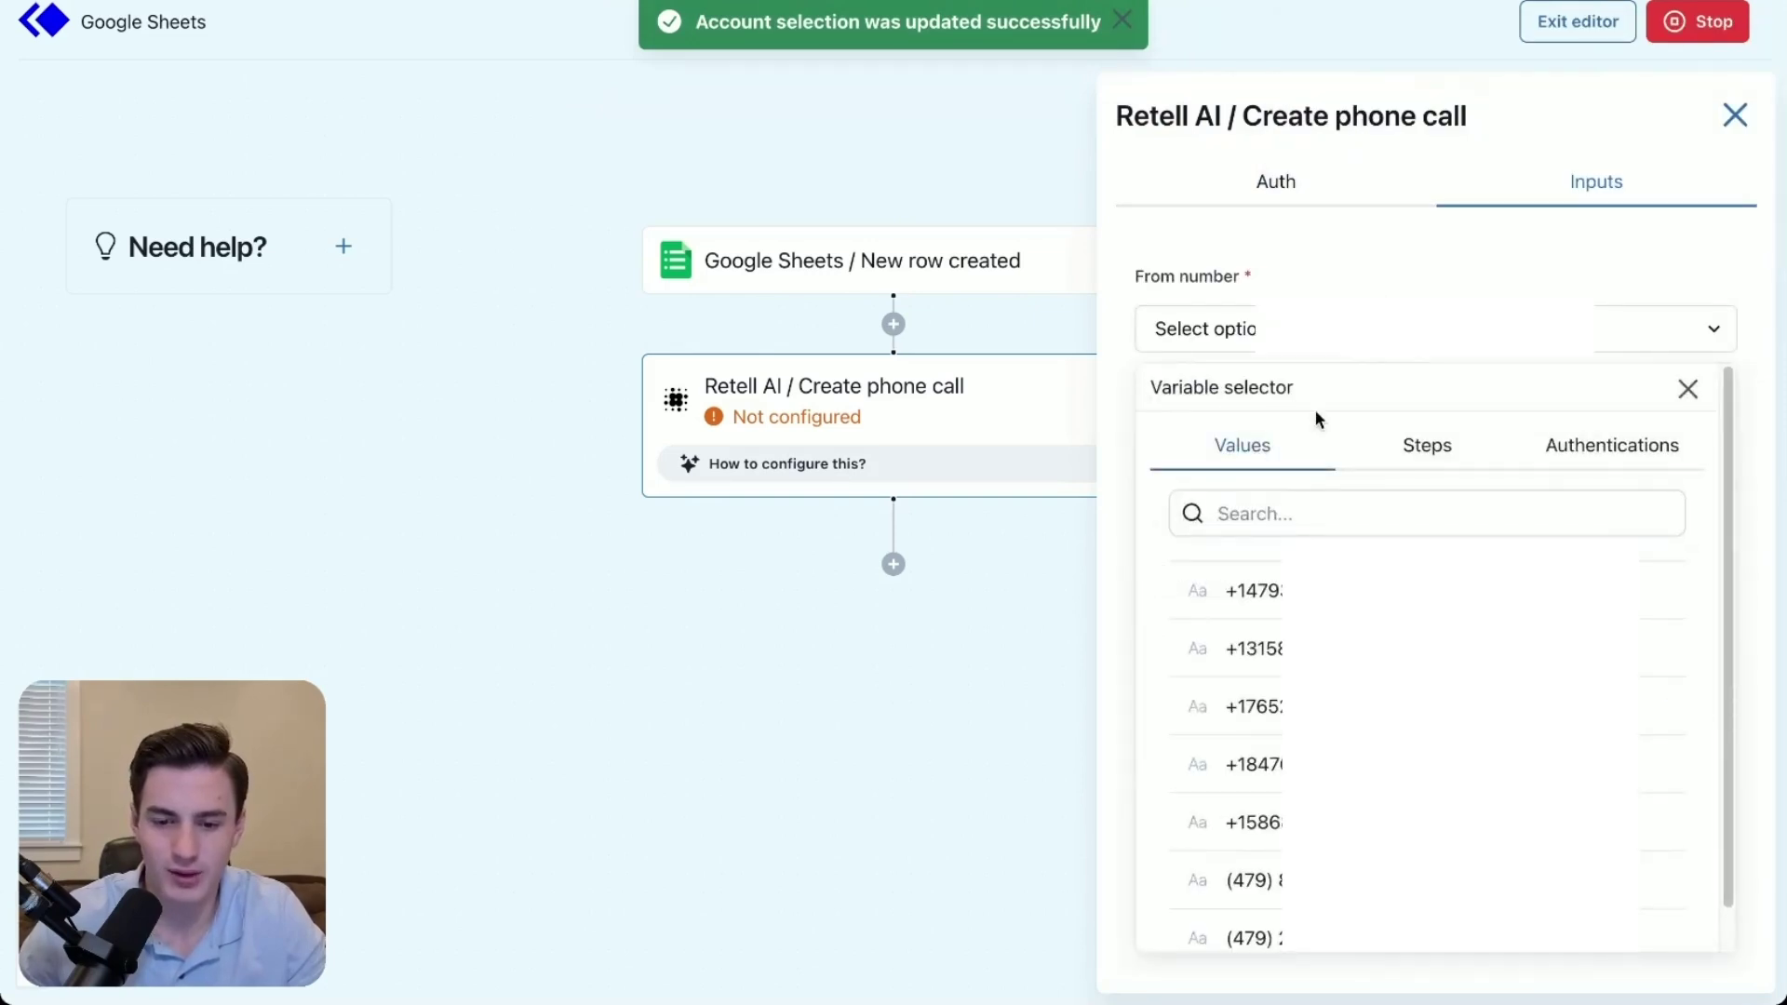
left_click(1396, 591)
left_click(1379, 440)
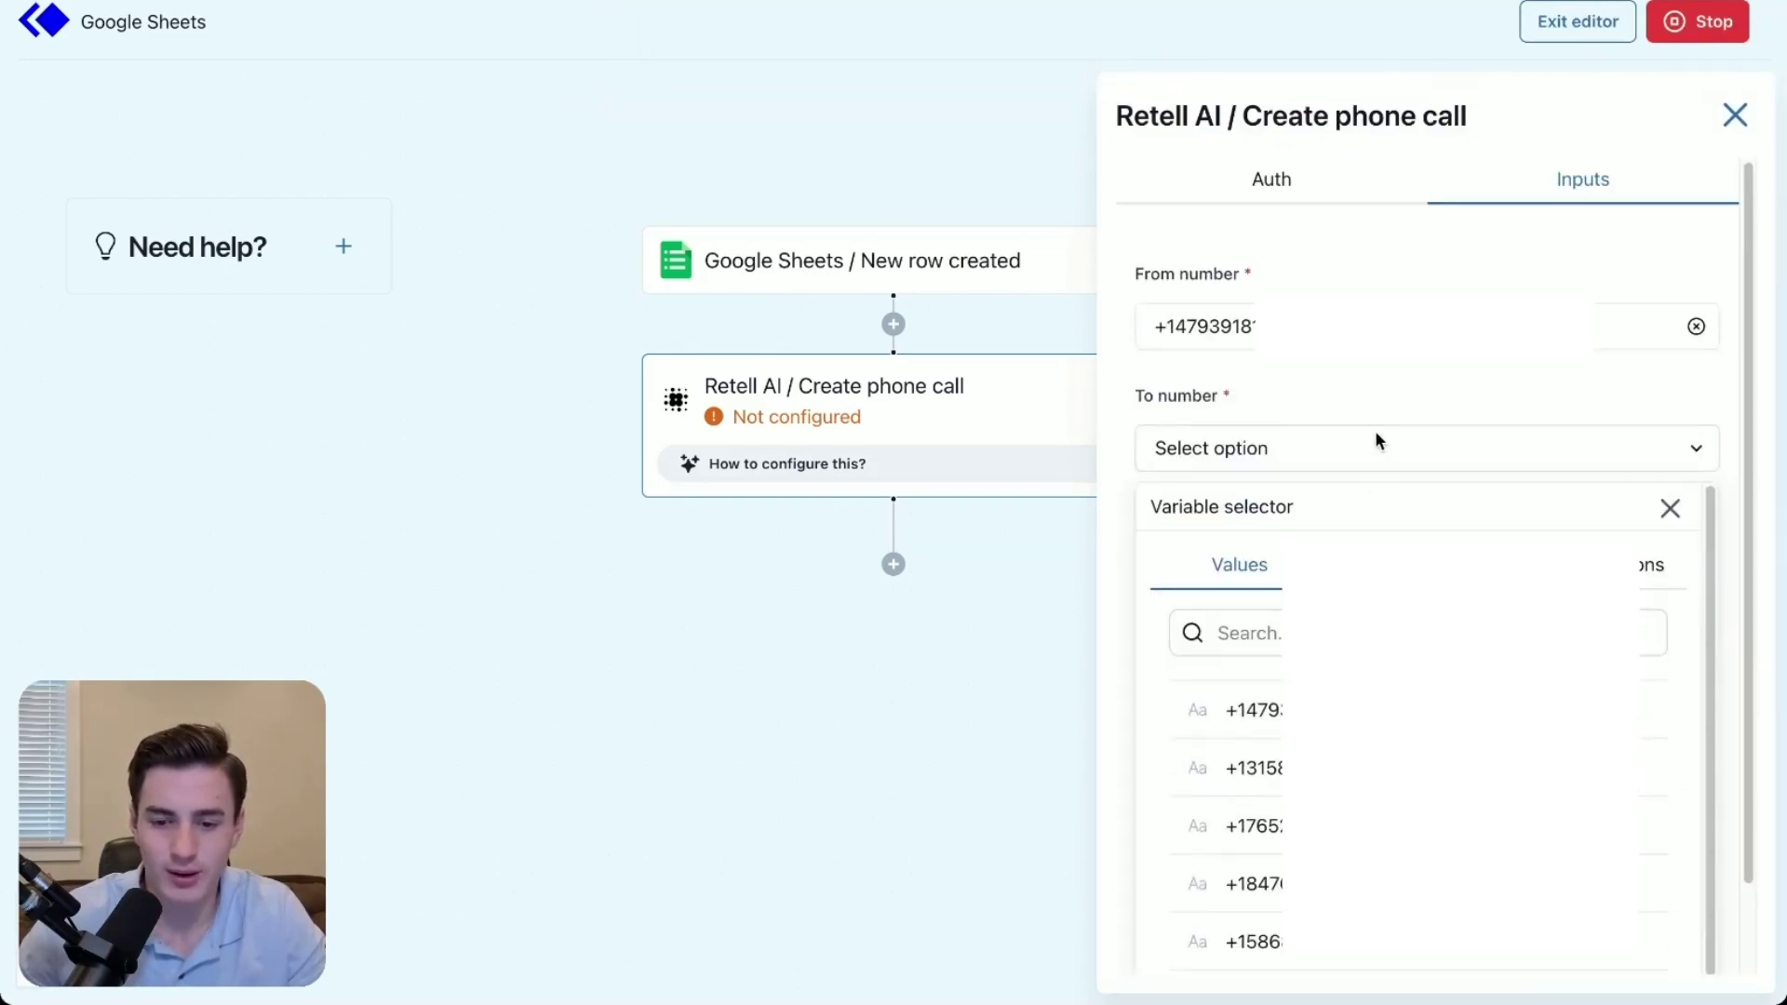
left_click(1238, 712)
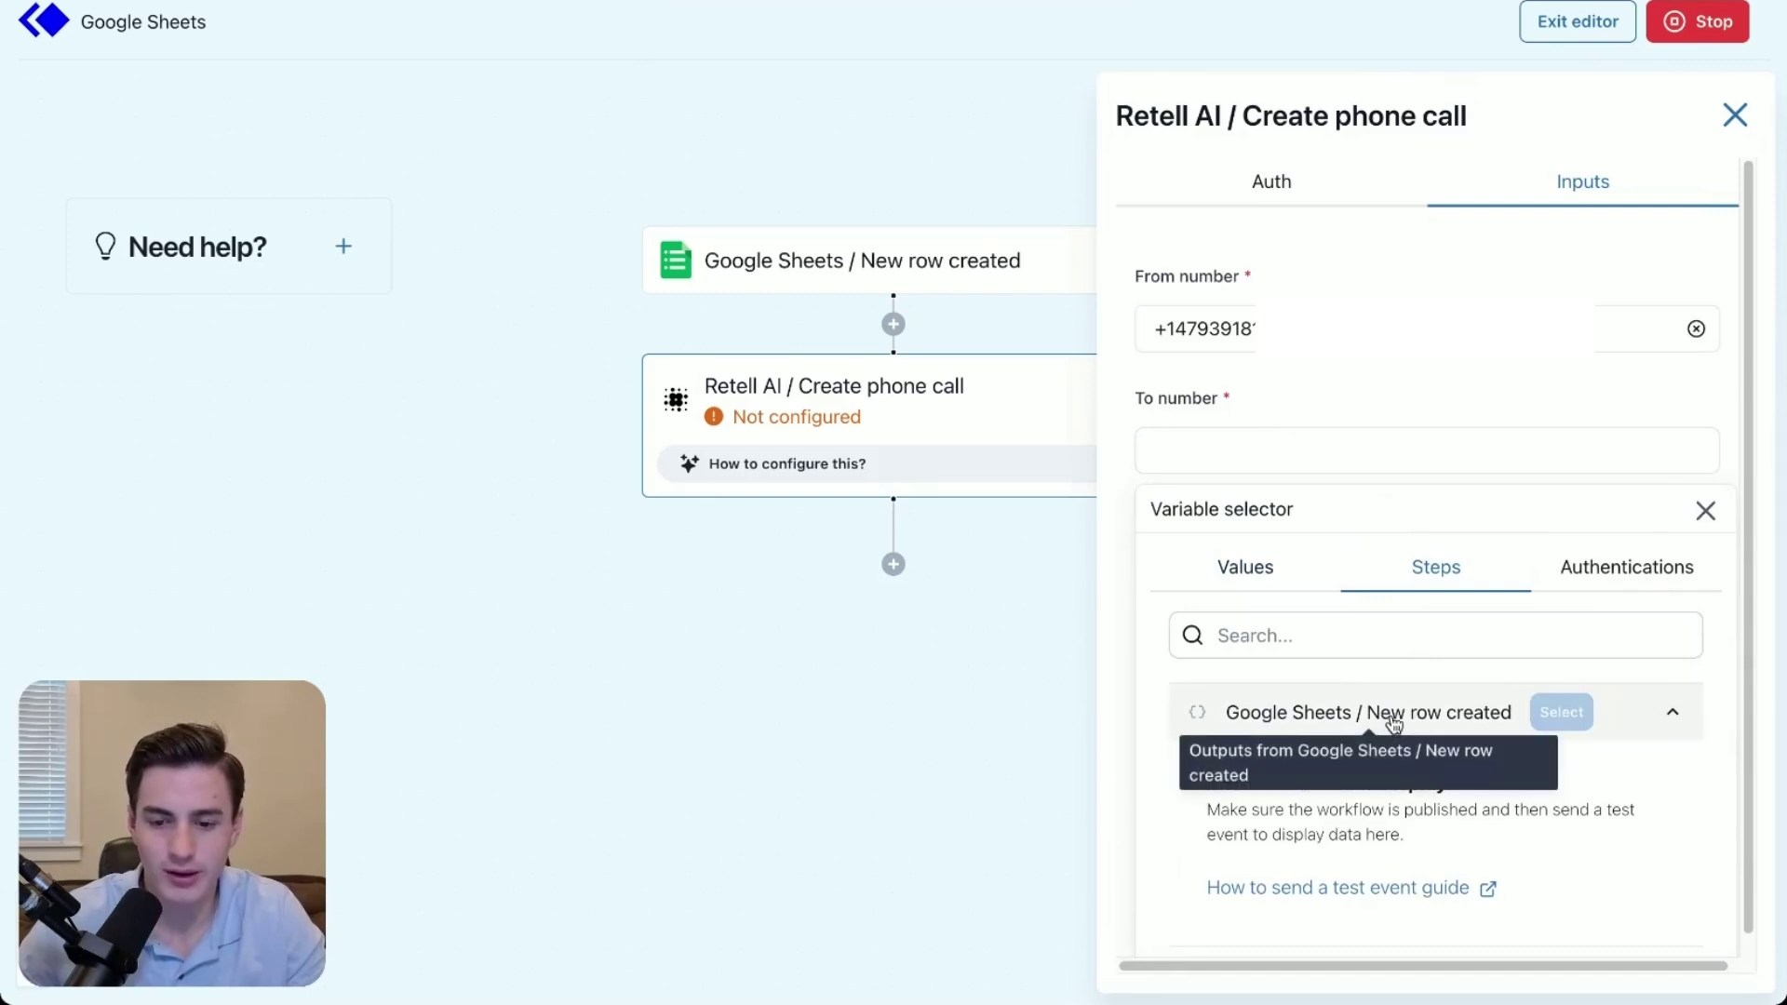
left_click(1394, 719)
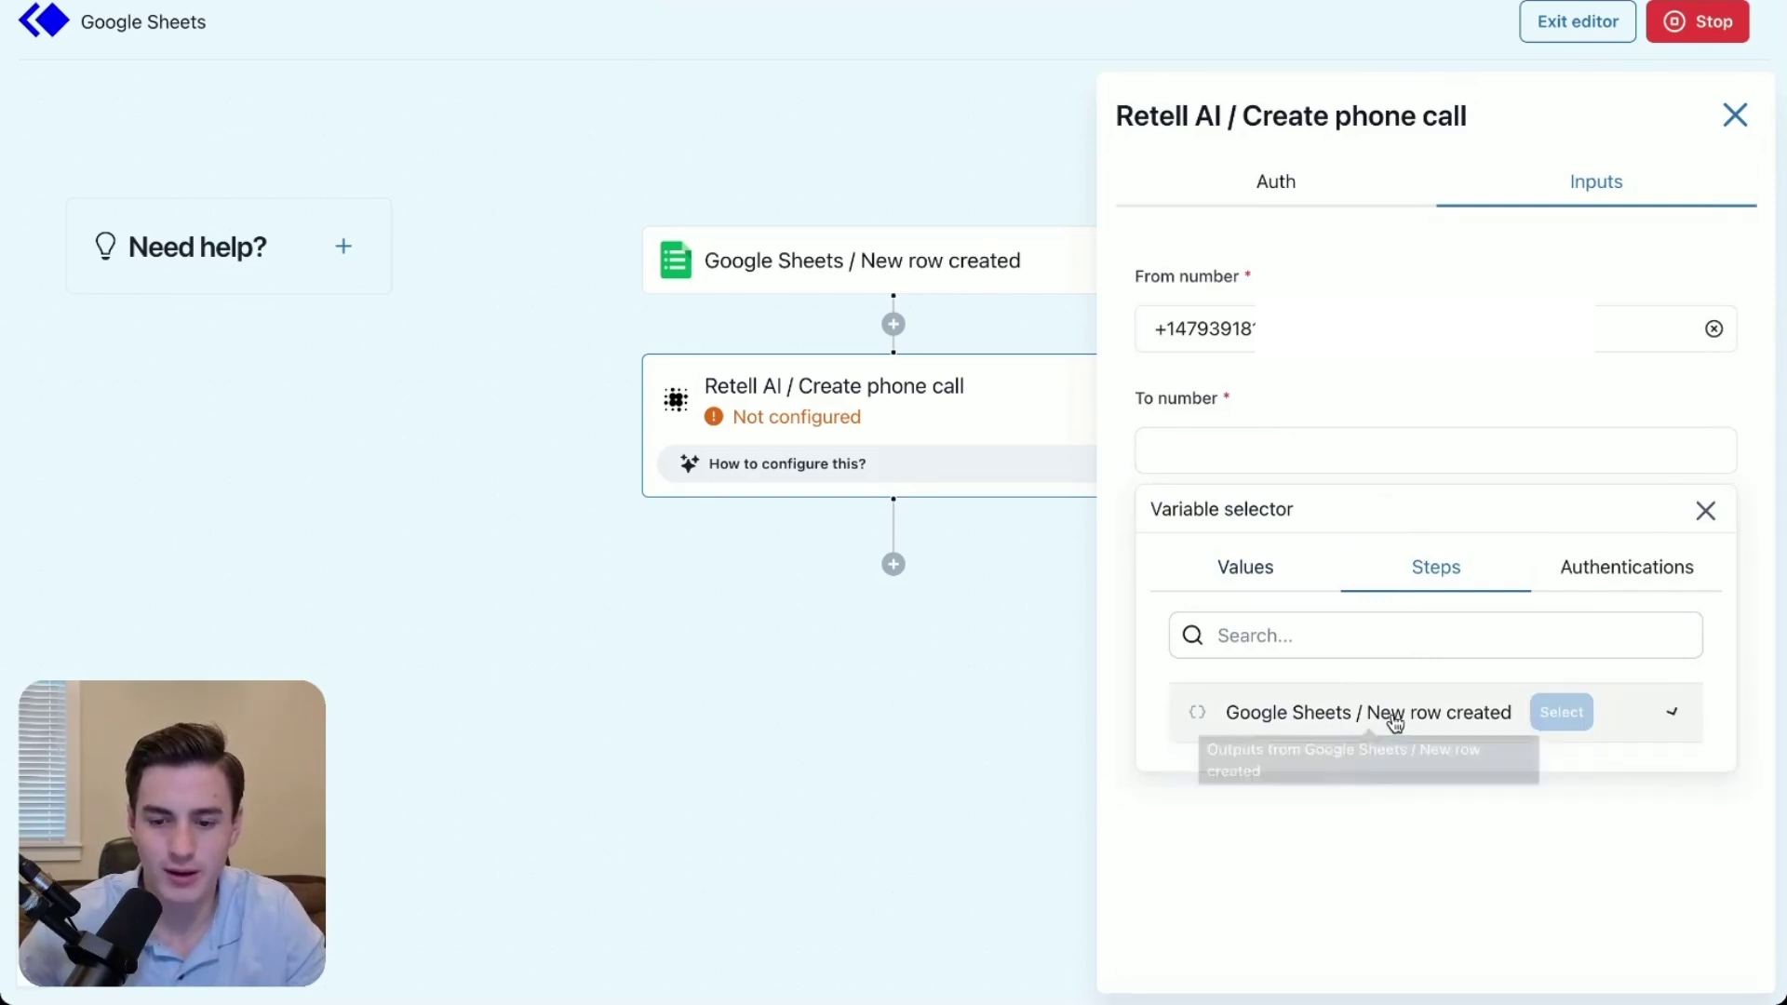
left_click(1622, 127)
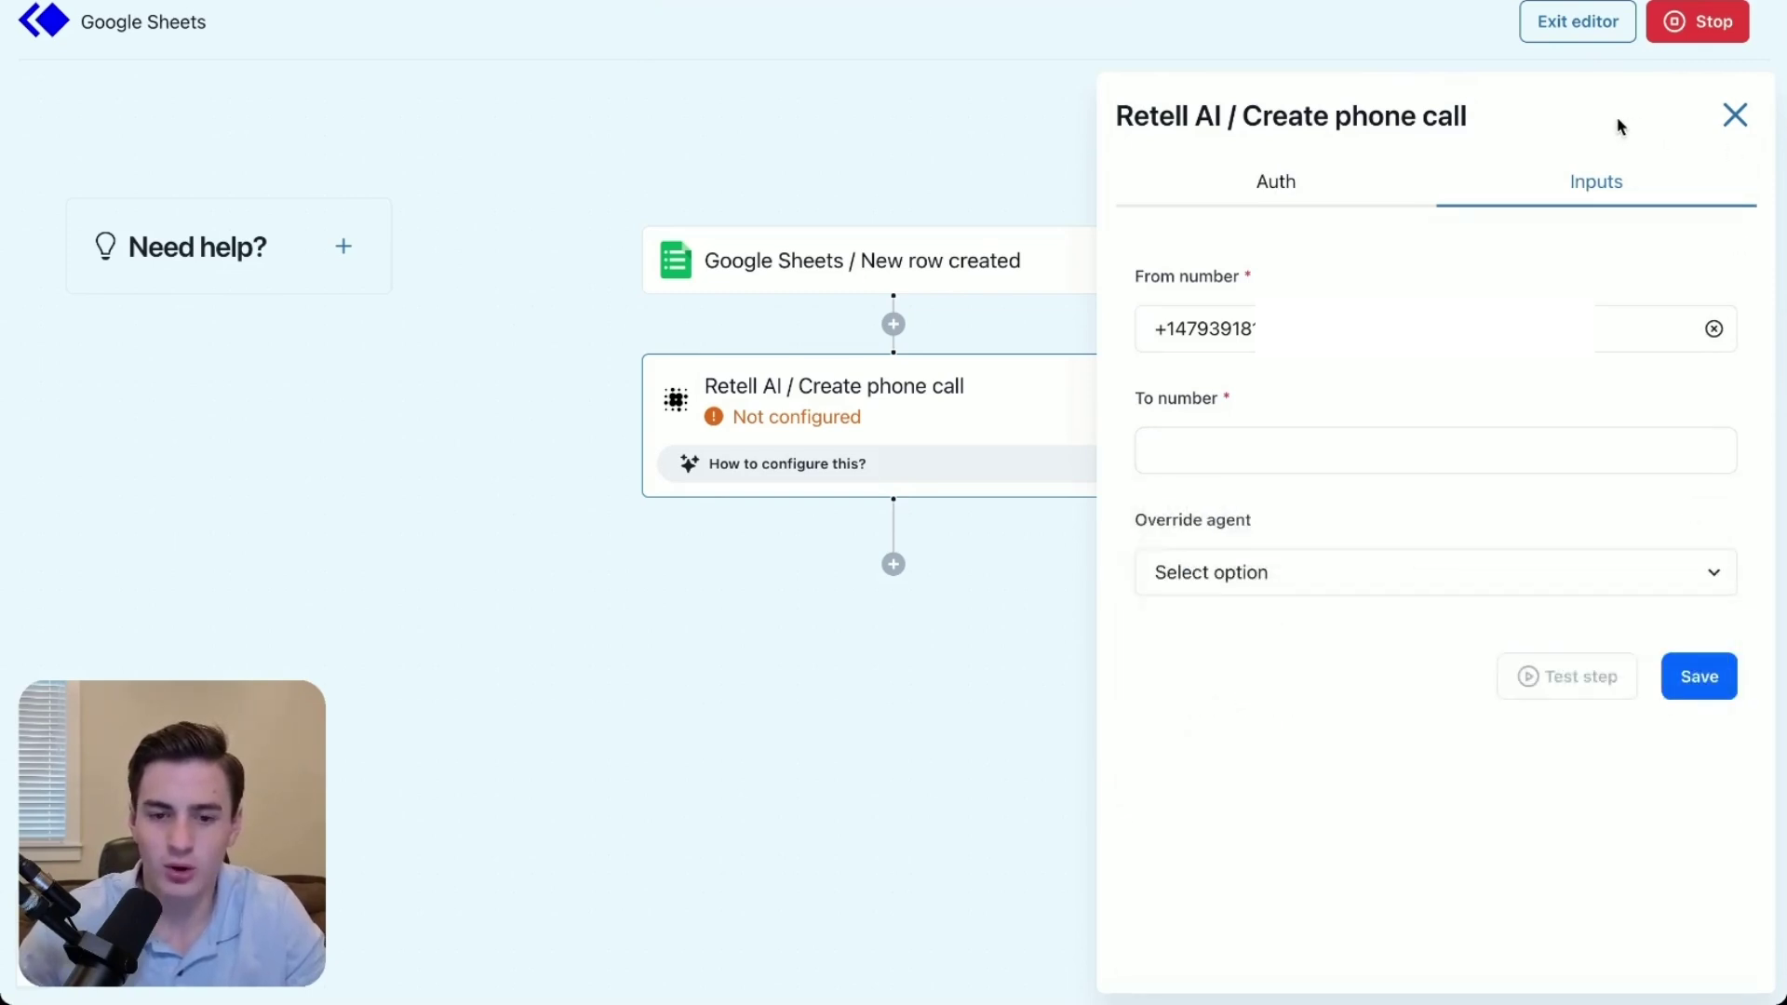
left_click(1739, 122)
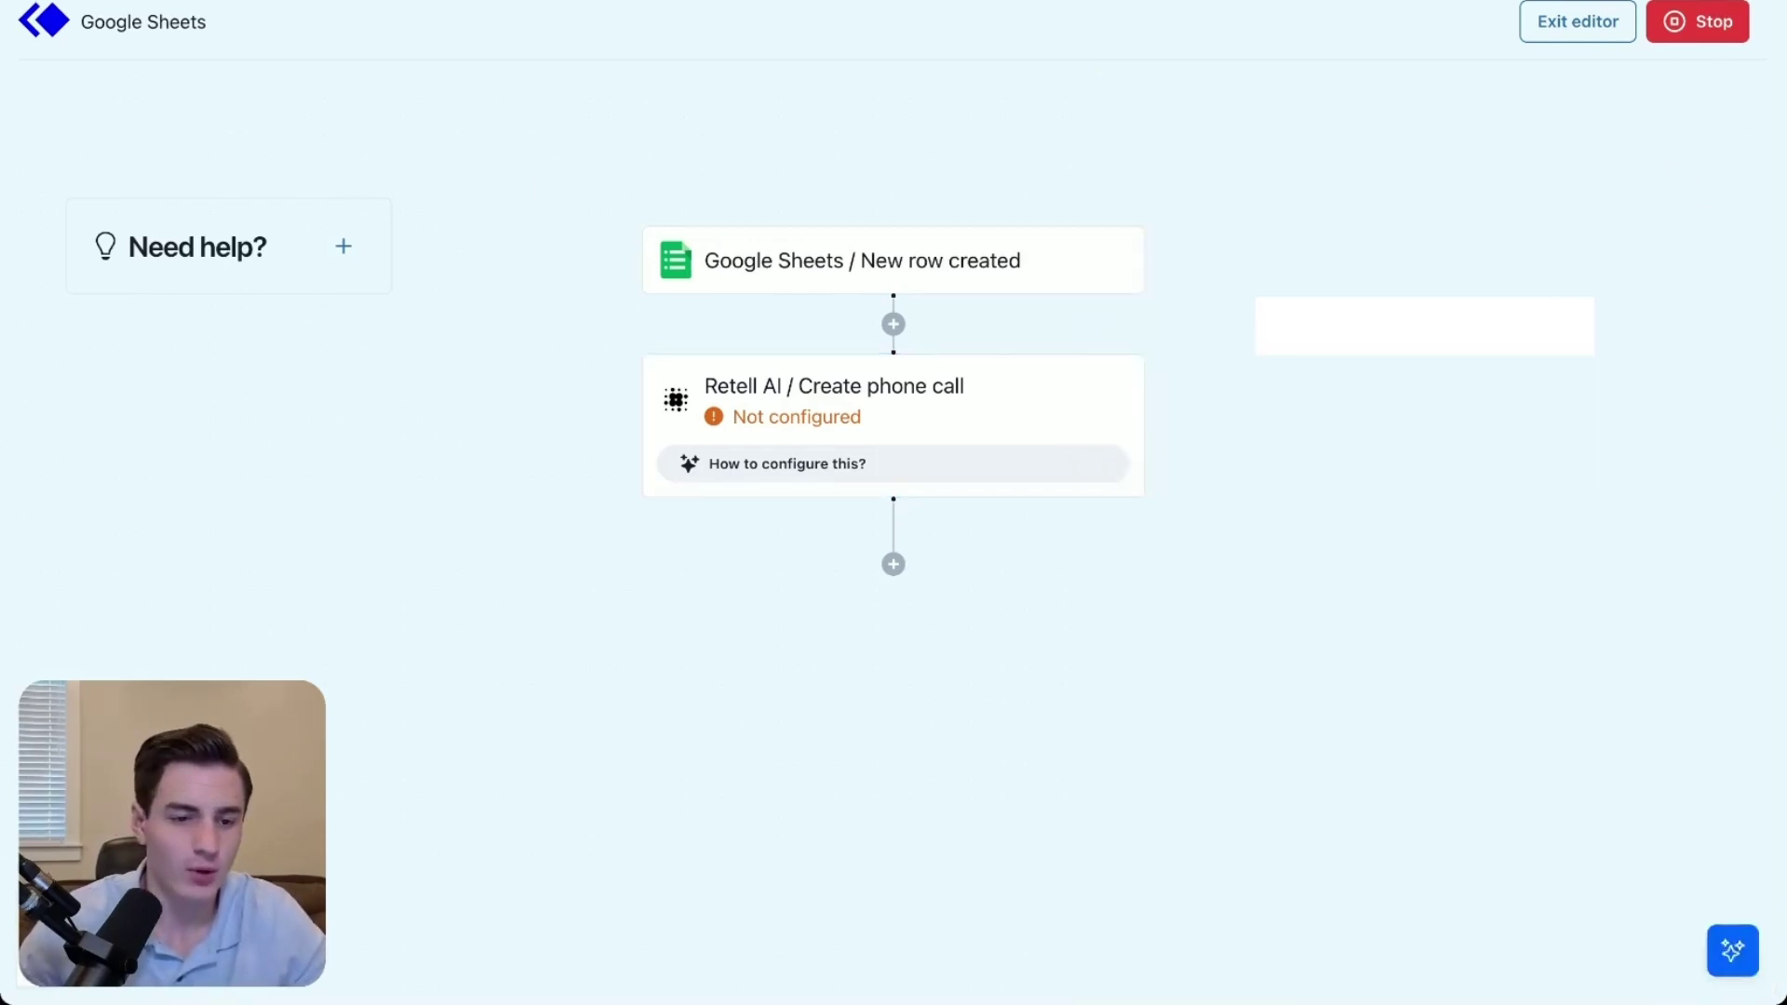
Step: From the Workflows list, create a new workflow with a Google Forms trigger, skipping the action
left_click(49, 36)
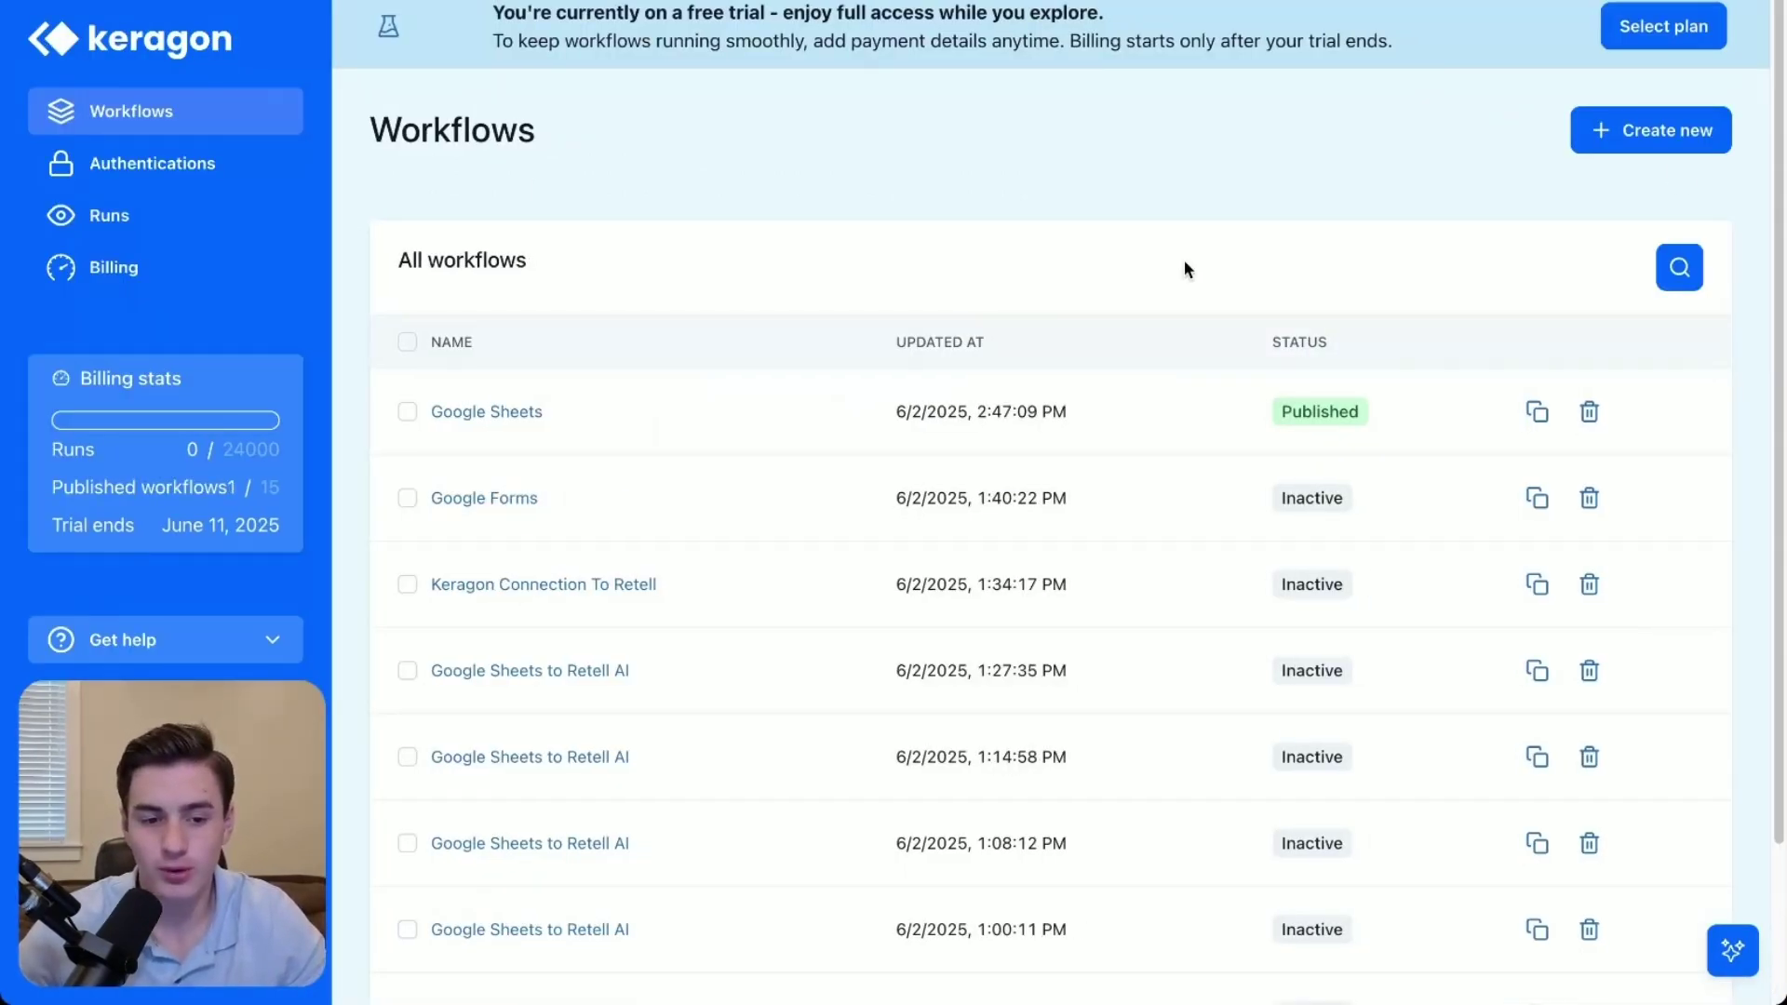
left_click(1598, 147)
left_click(869, 283)
type("google")
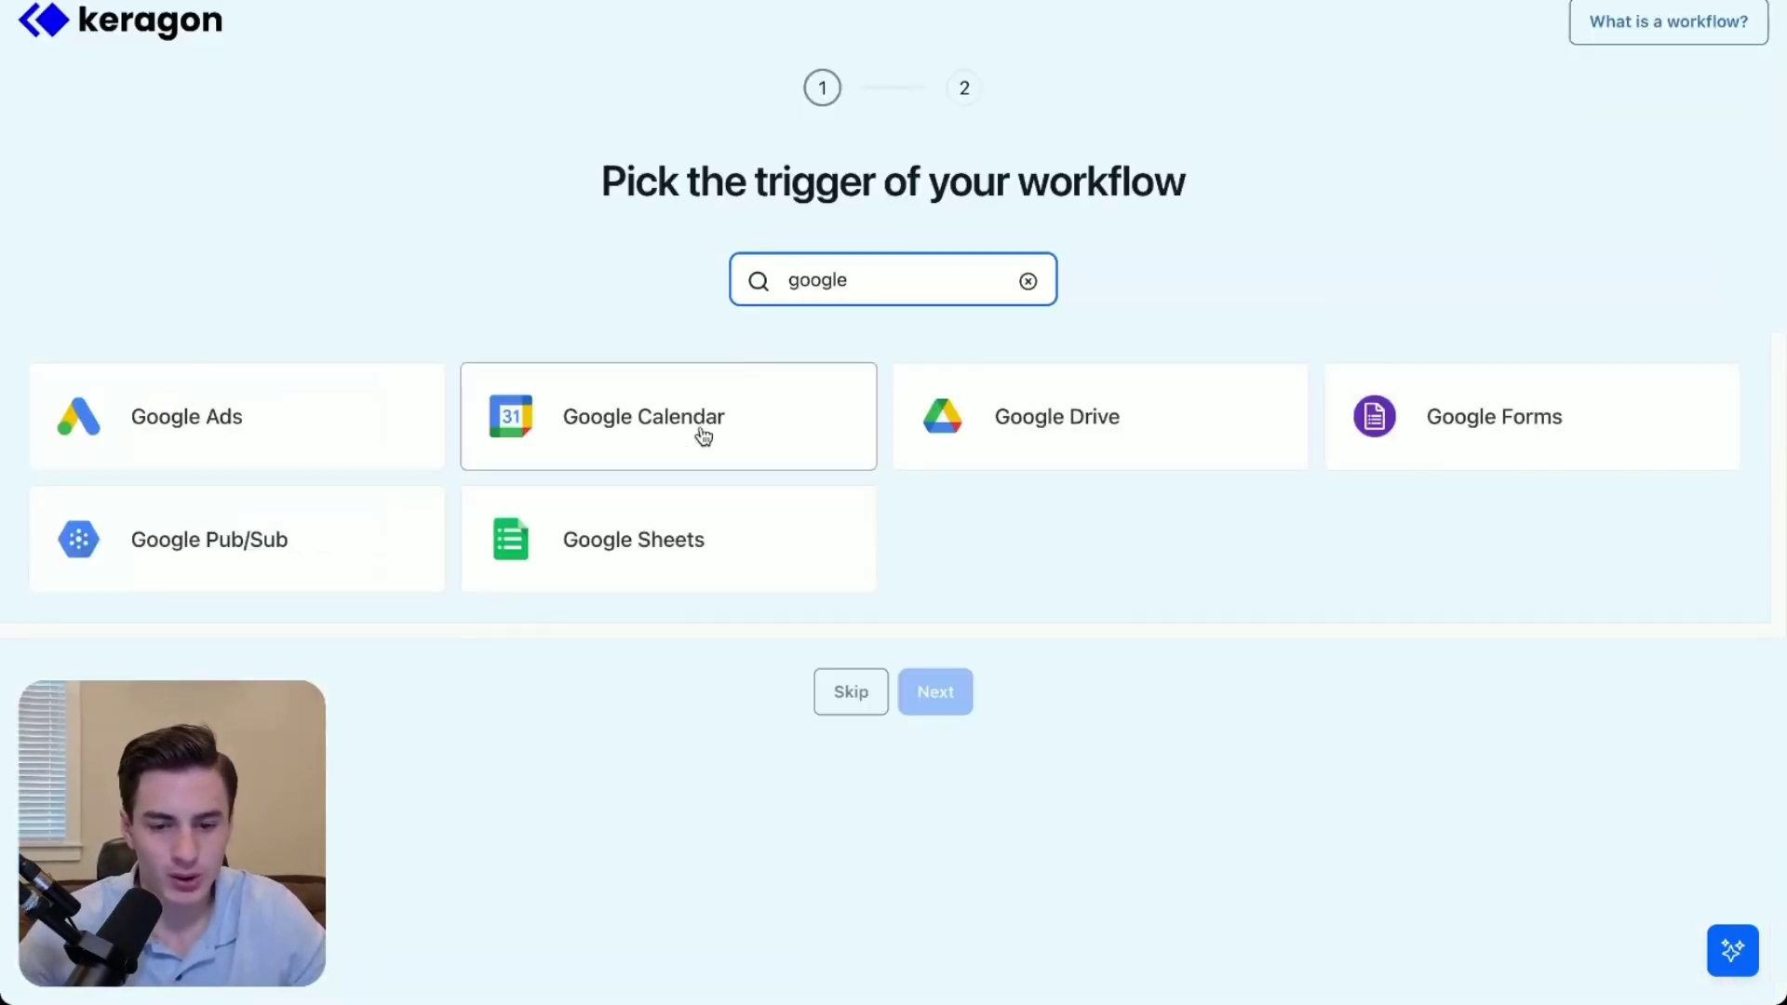
left_click(1416, 445)
left_click(936, 705)
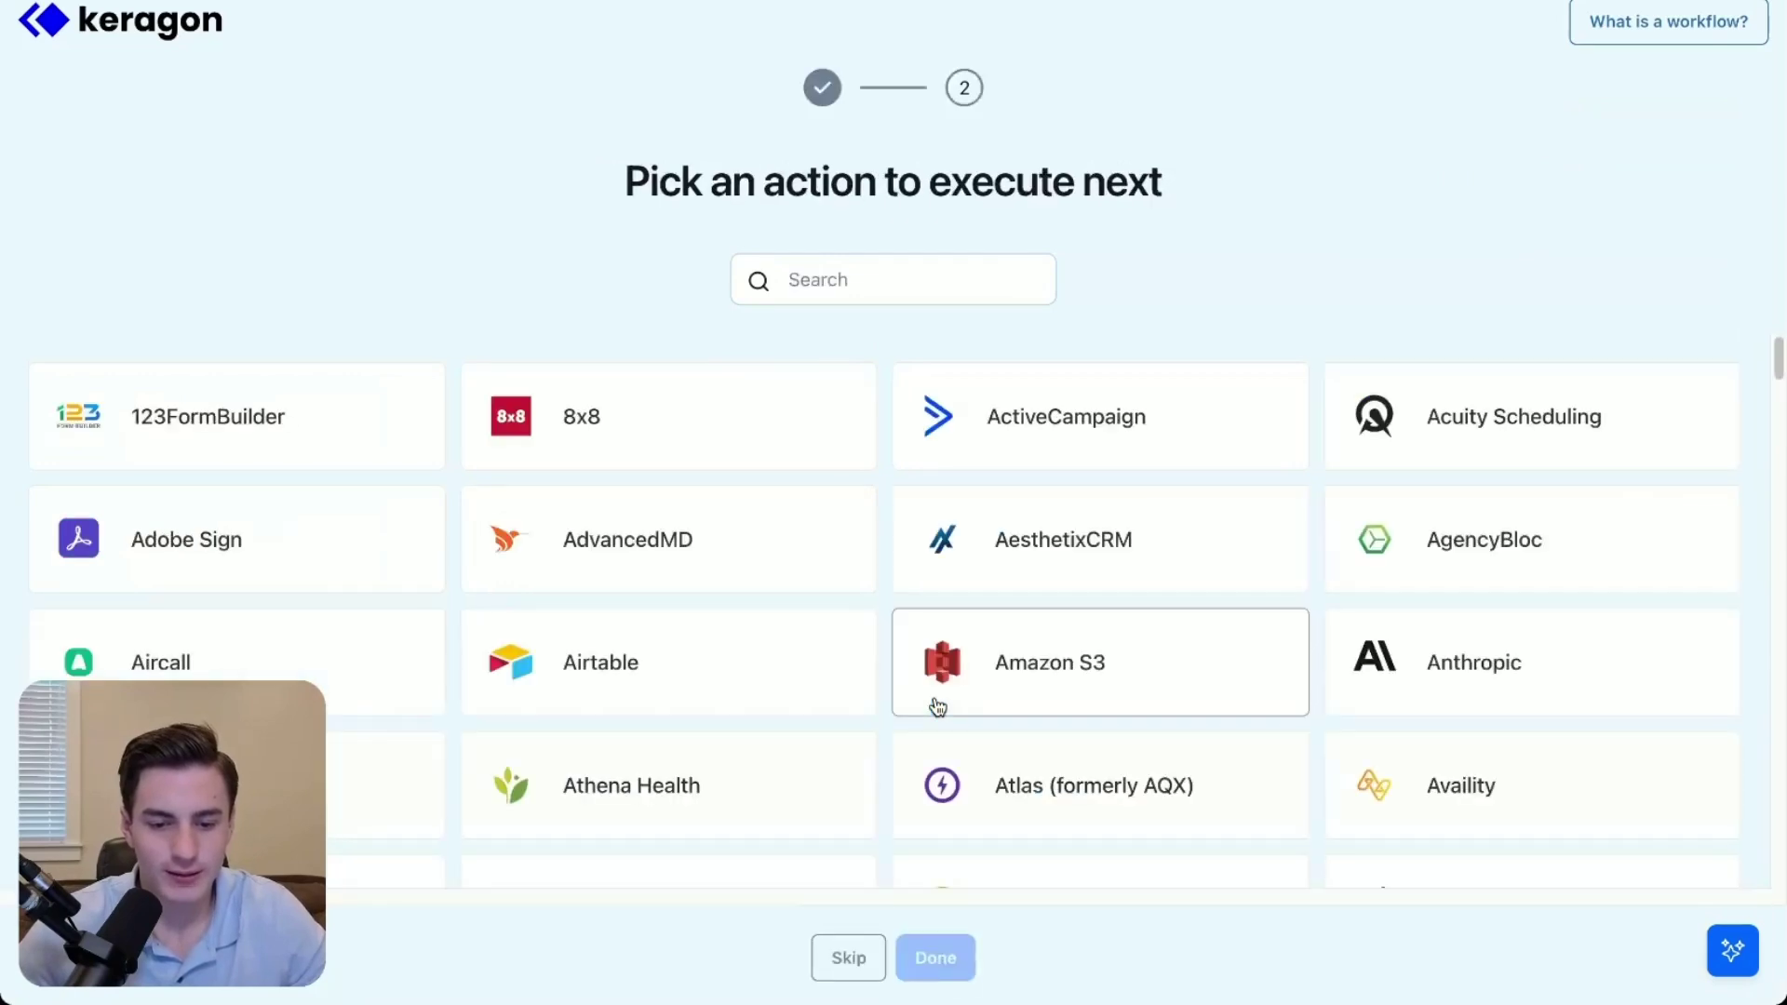
left_click(825, 954)
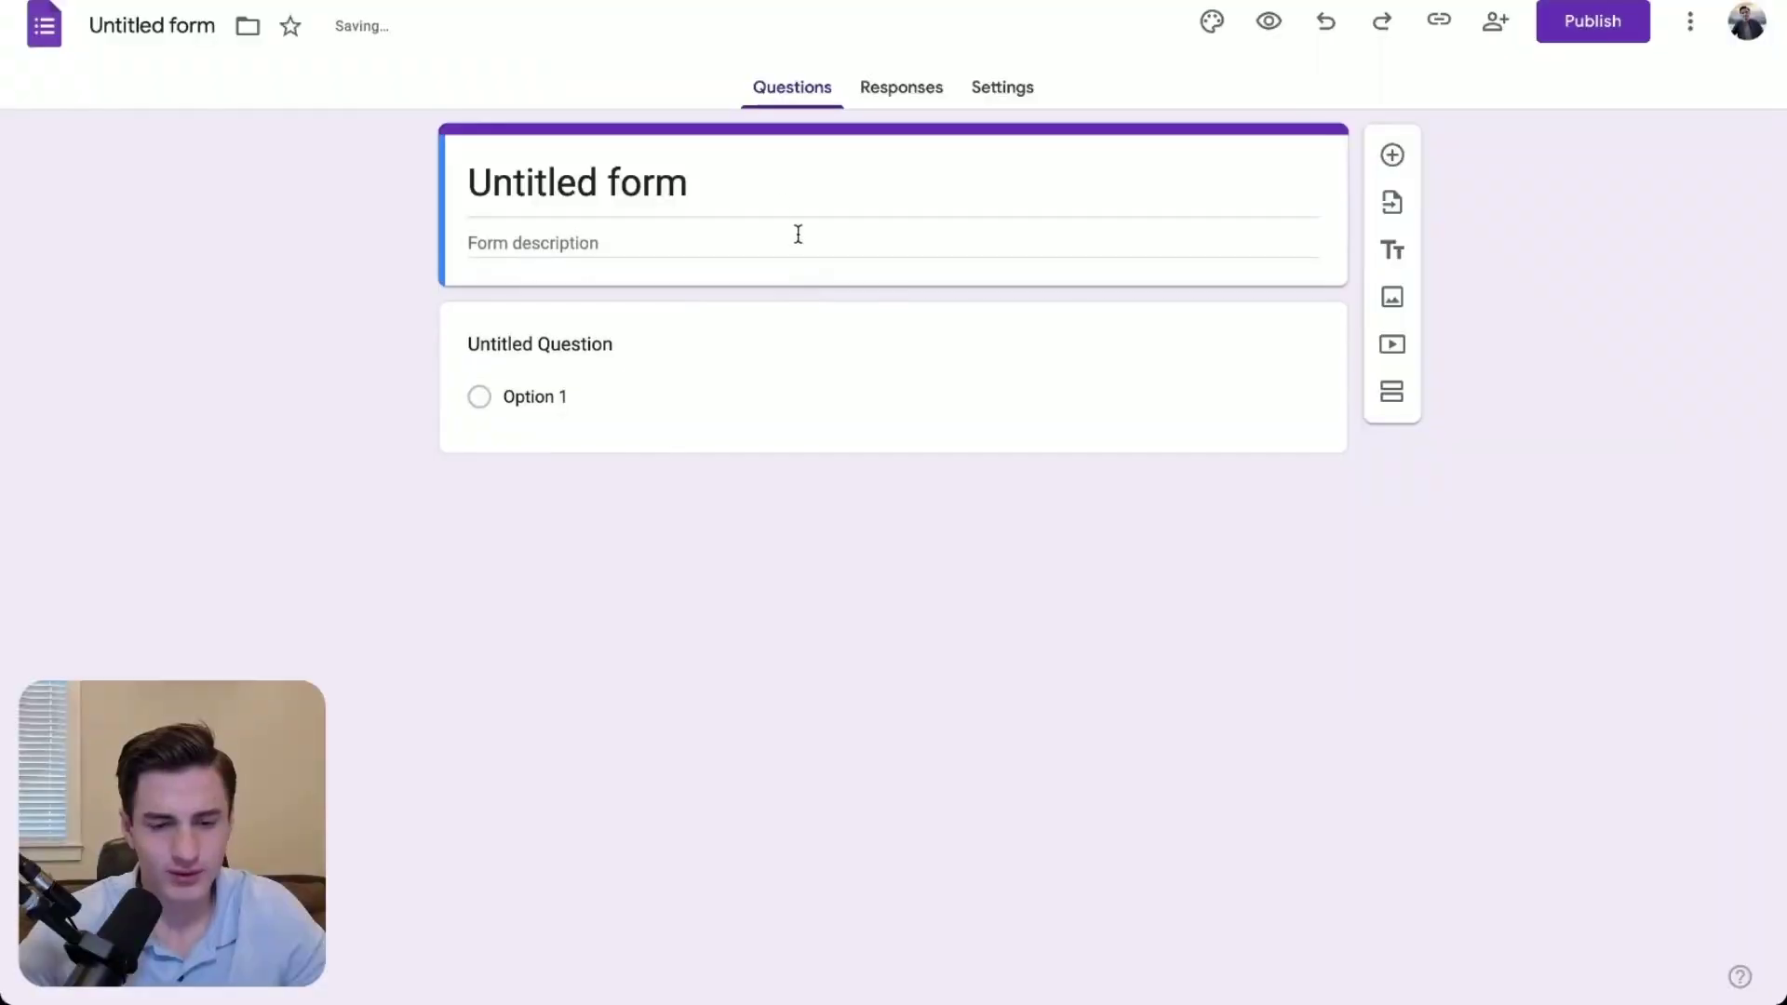
Step: Start a blank form titled 'Keragon Patient Intake Form' with a first question 'Phone Number'
left_click(702, 175)
type("Ke")
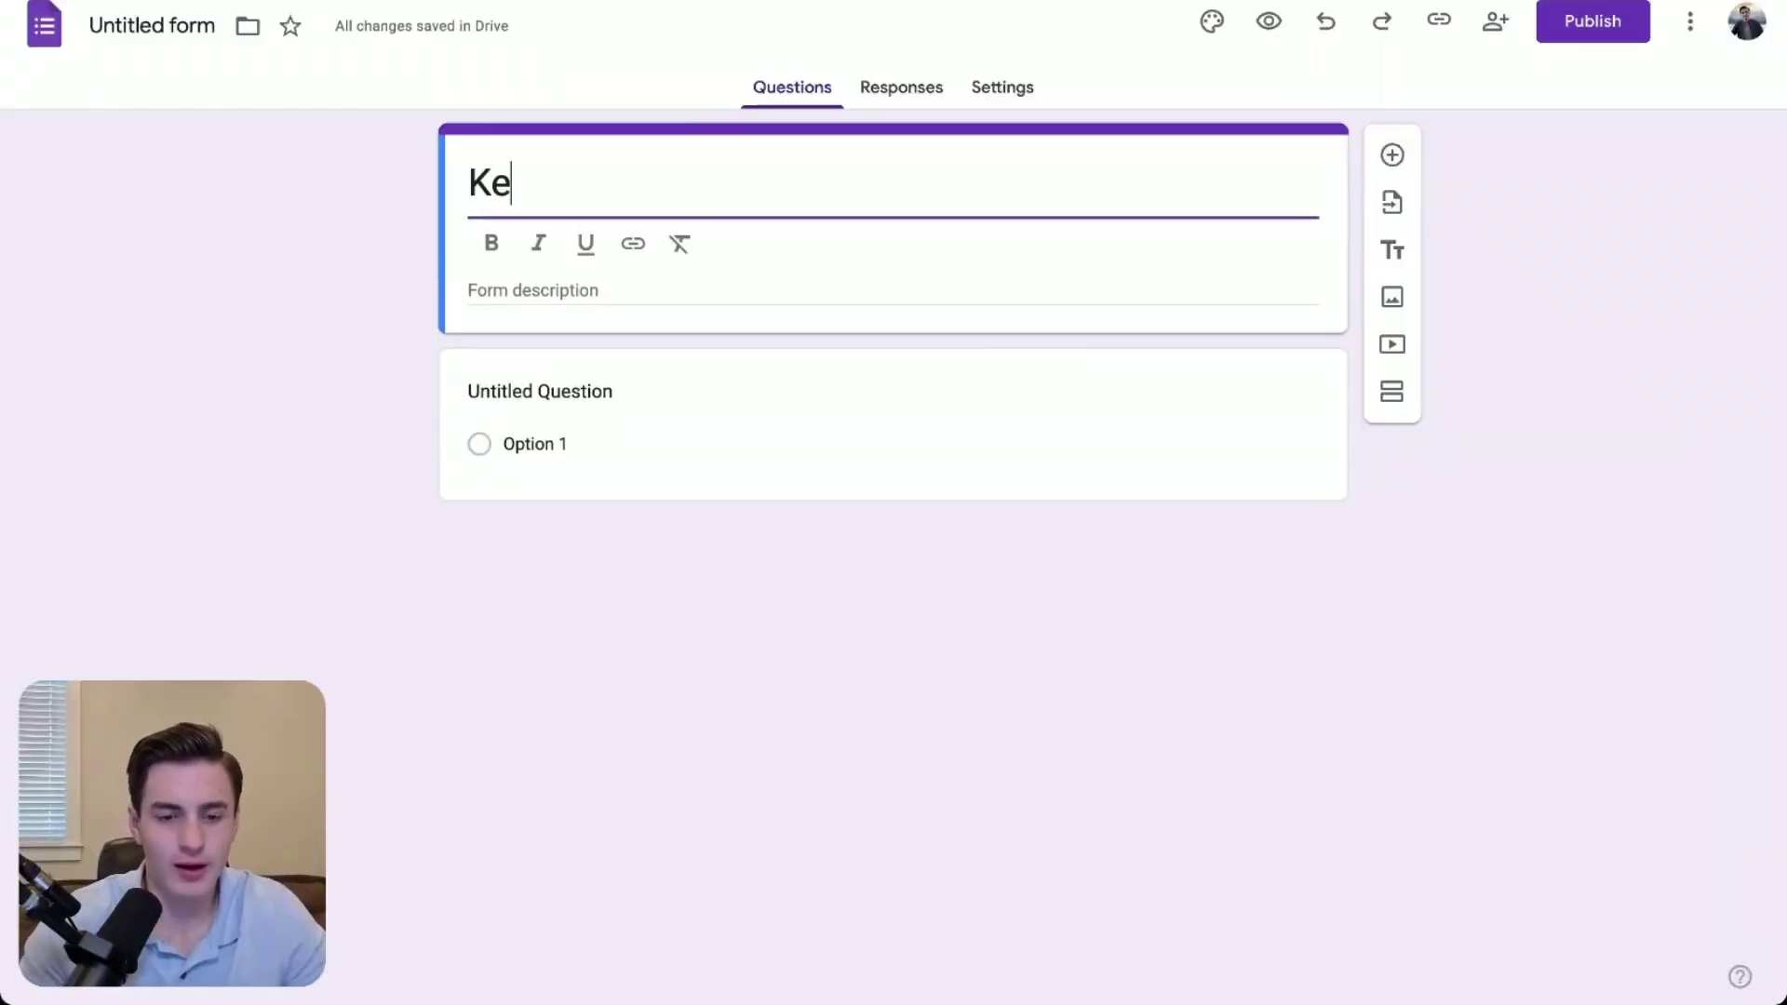
type("ragon Patient Intake Form")
left_click(662, 487)
left_click(670, 380)
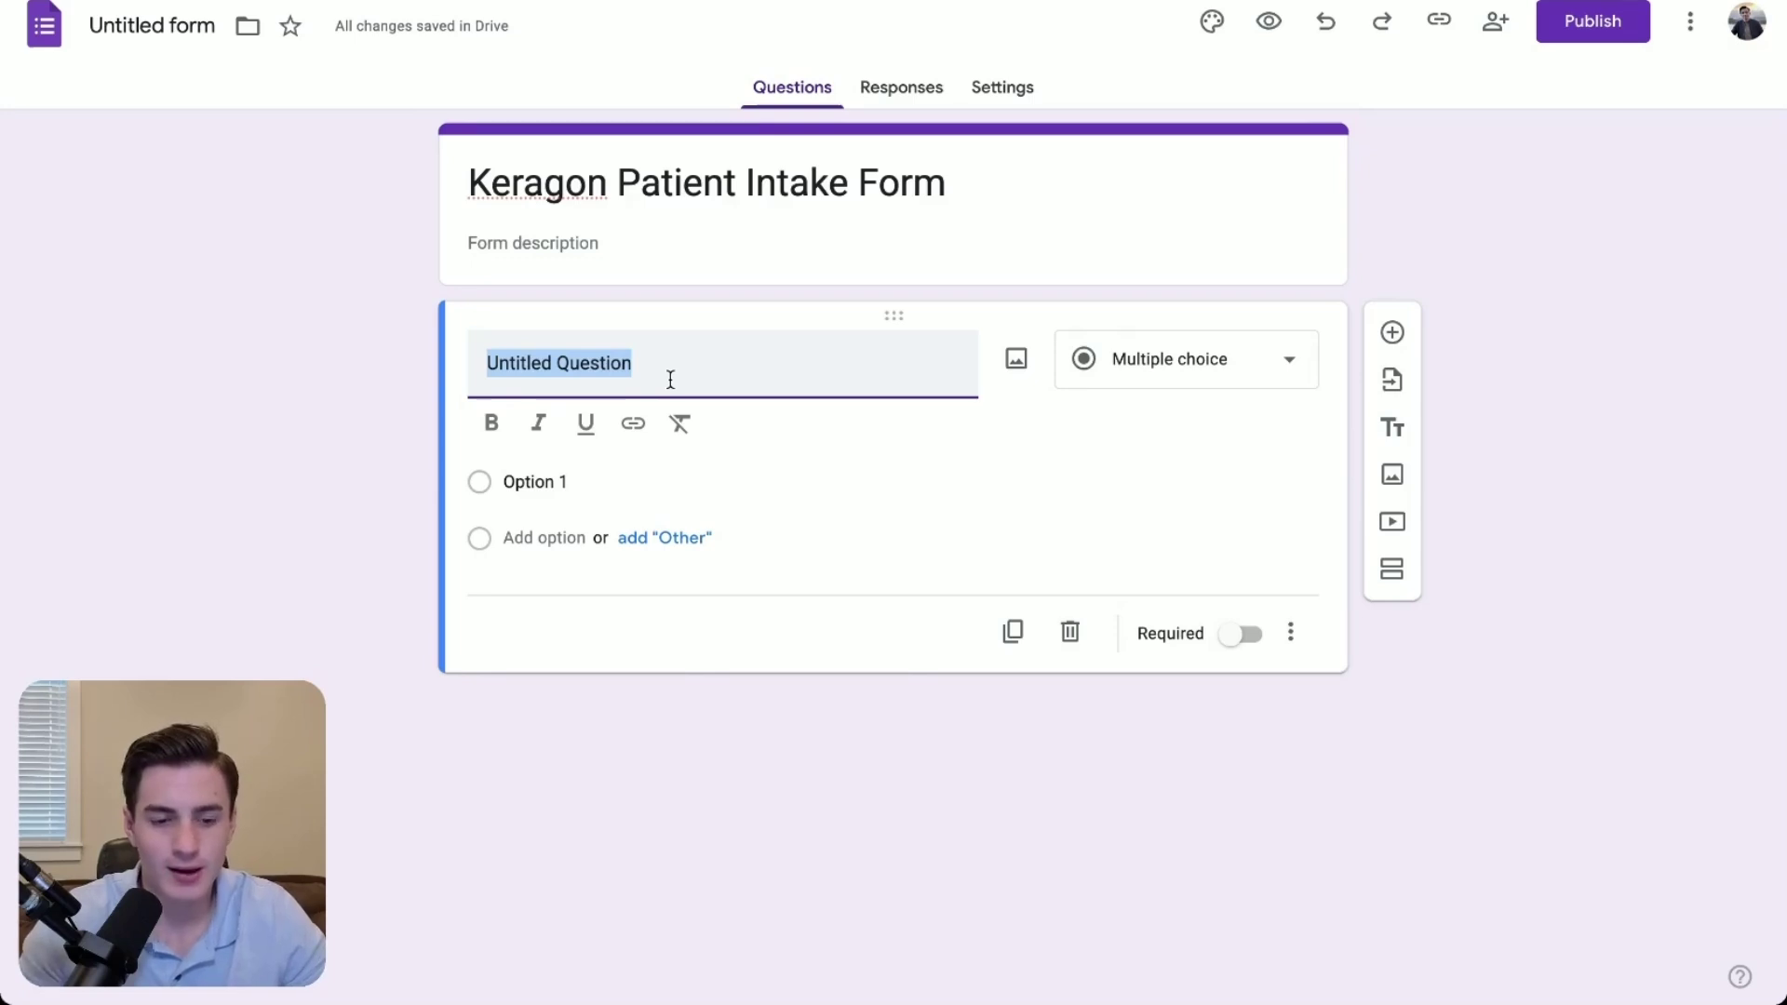
type("Phone Number")
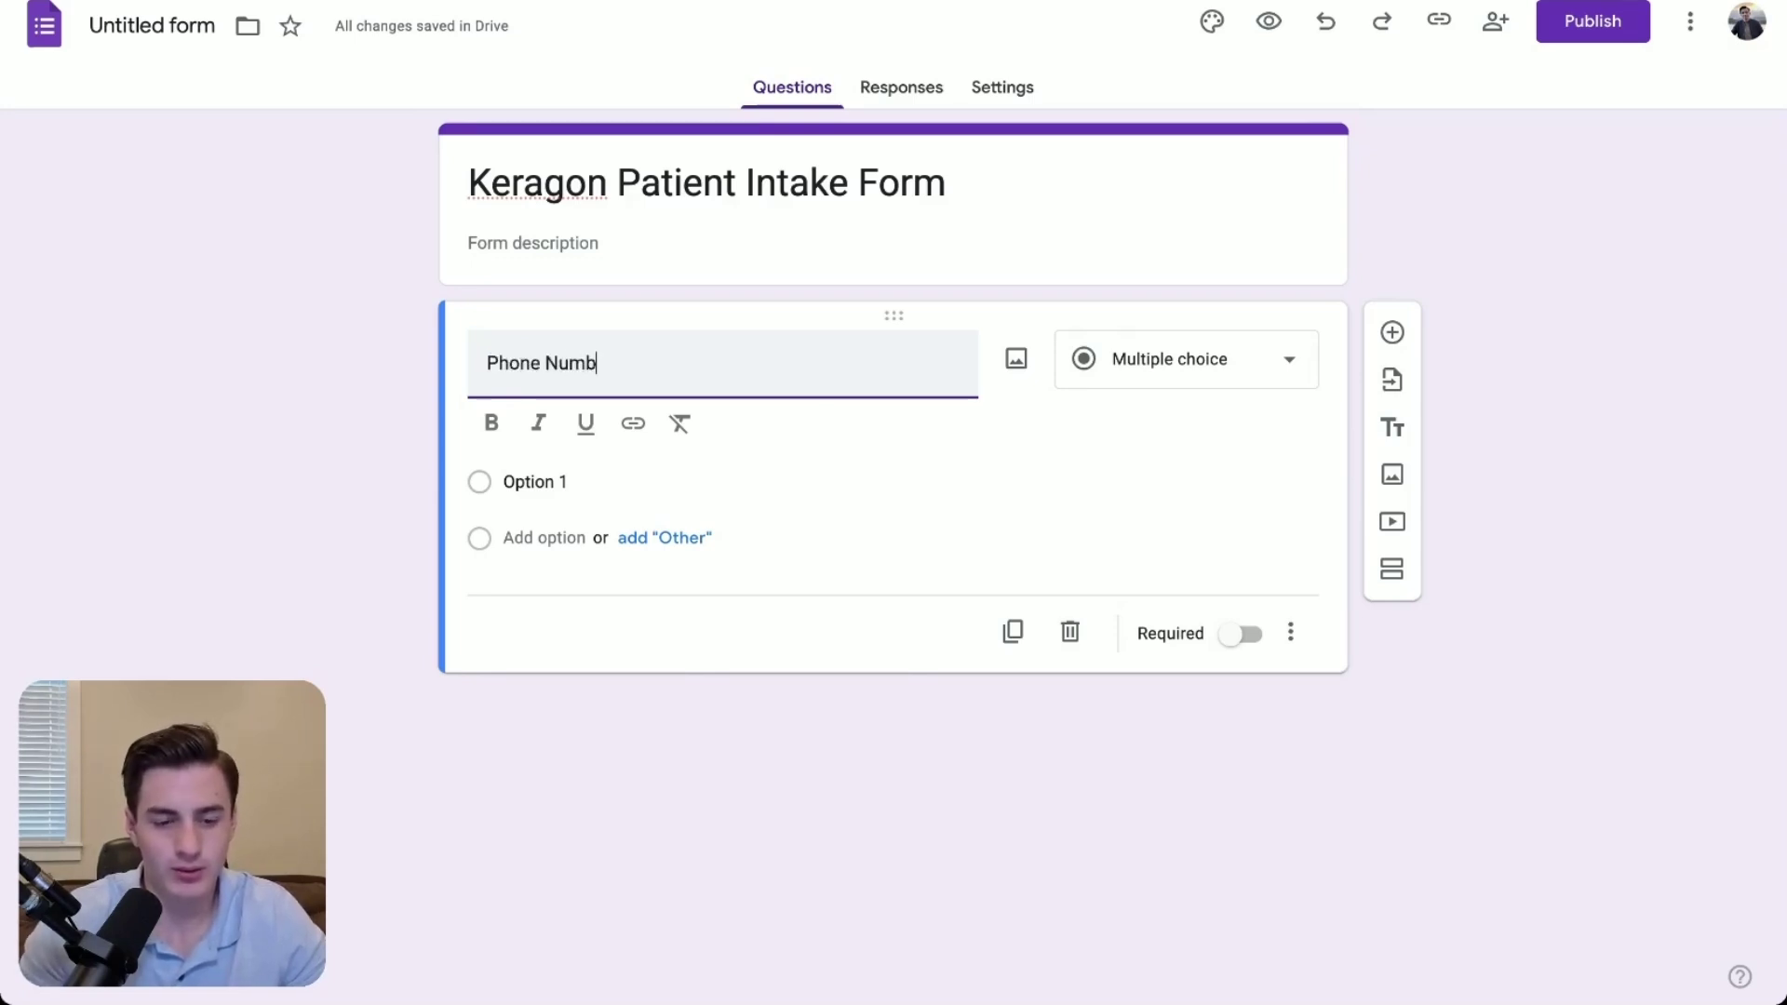
Step: Add questions 'Email', 'Name' and 'Date Of Birth' below Phone Number
left_click(1393, 332)
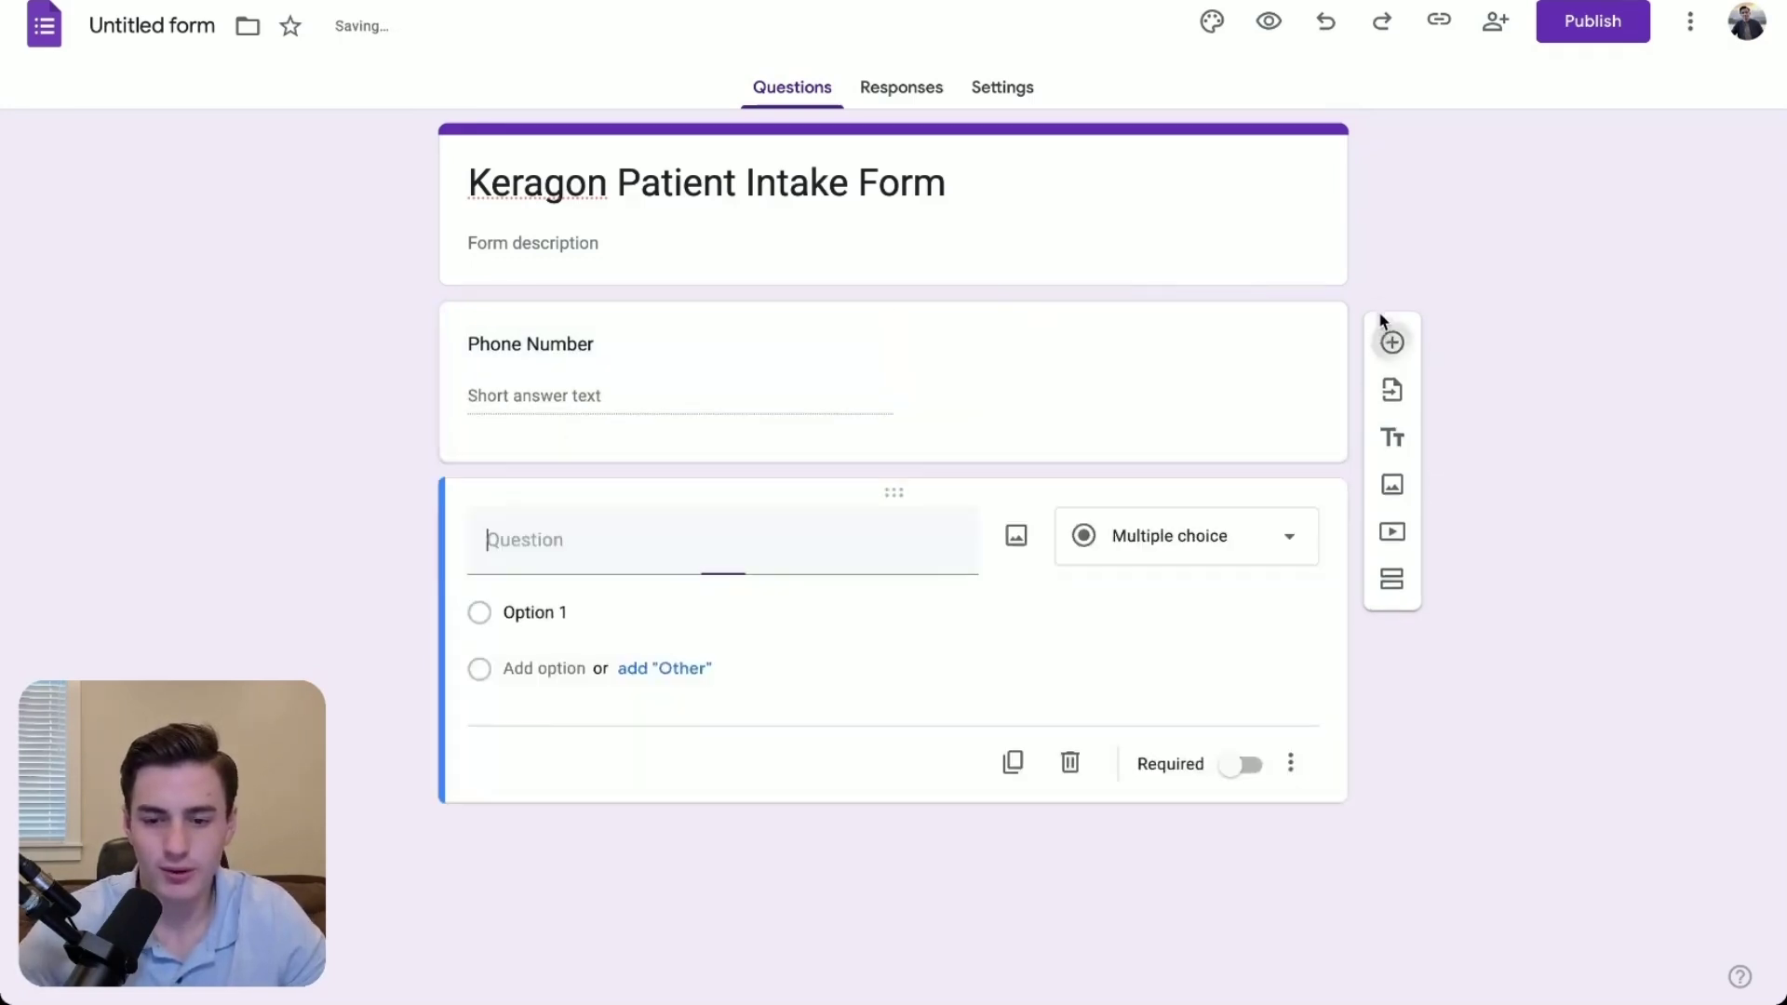
type("Email")
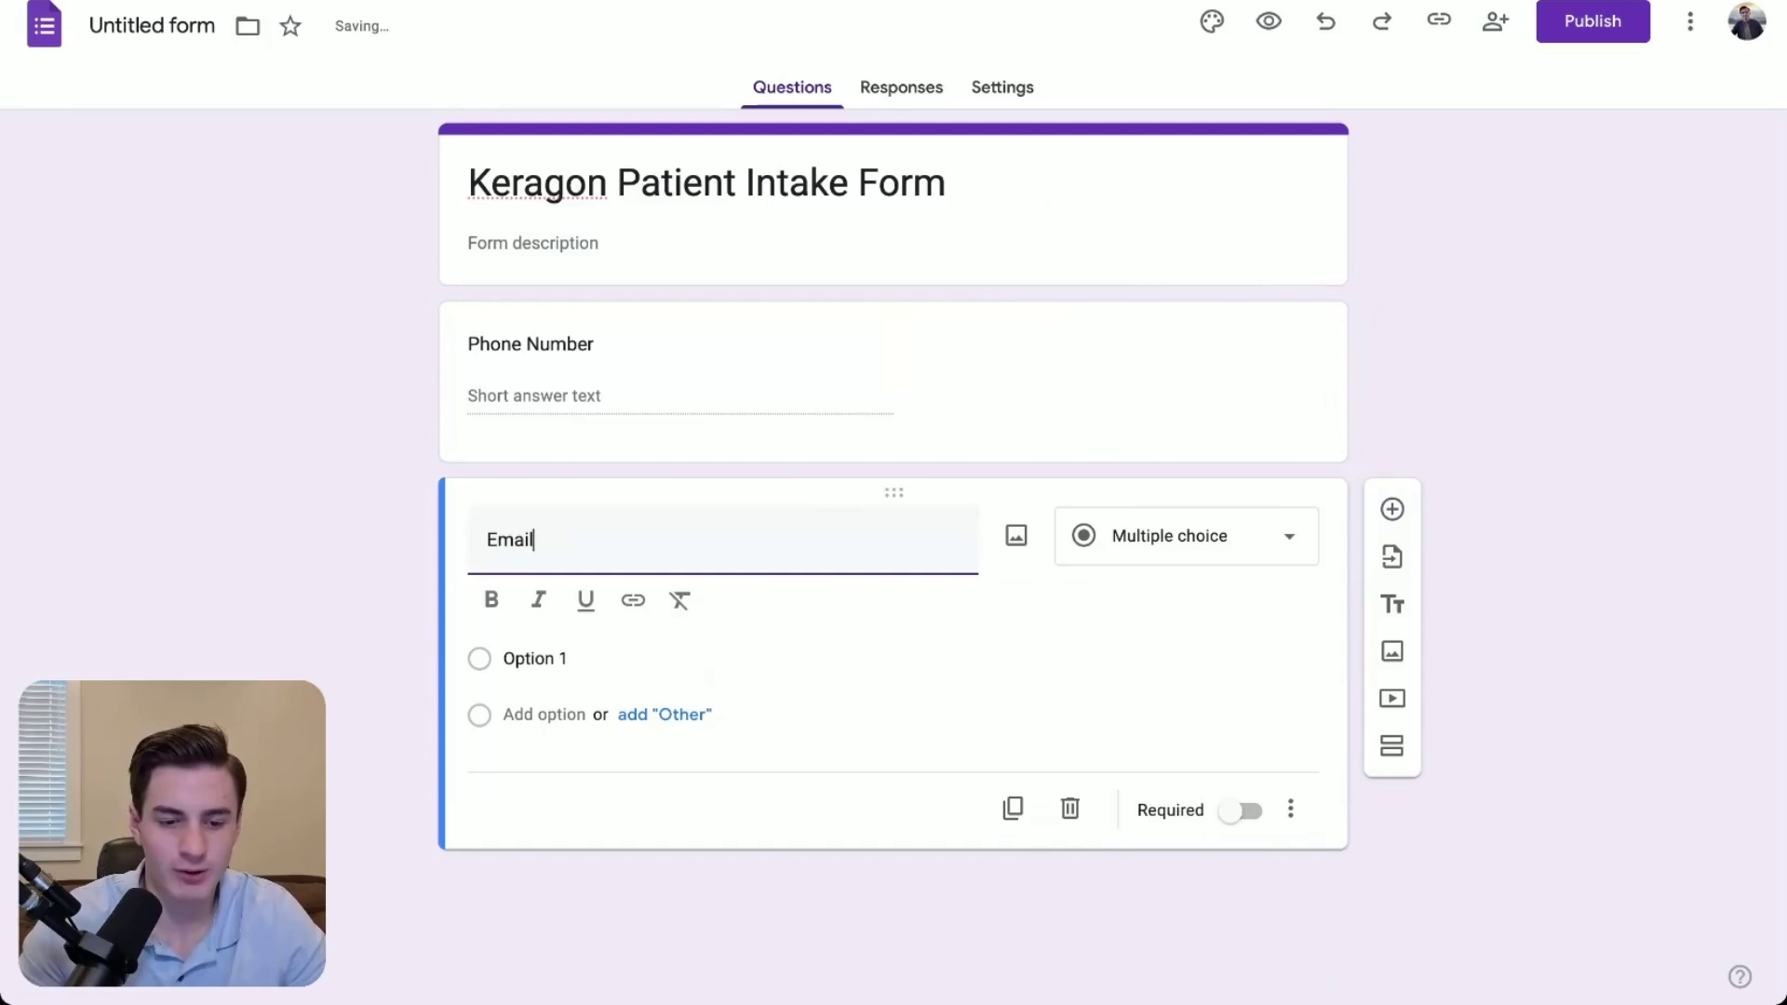
left_click(1392, 509)
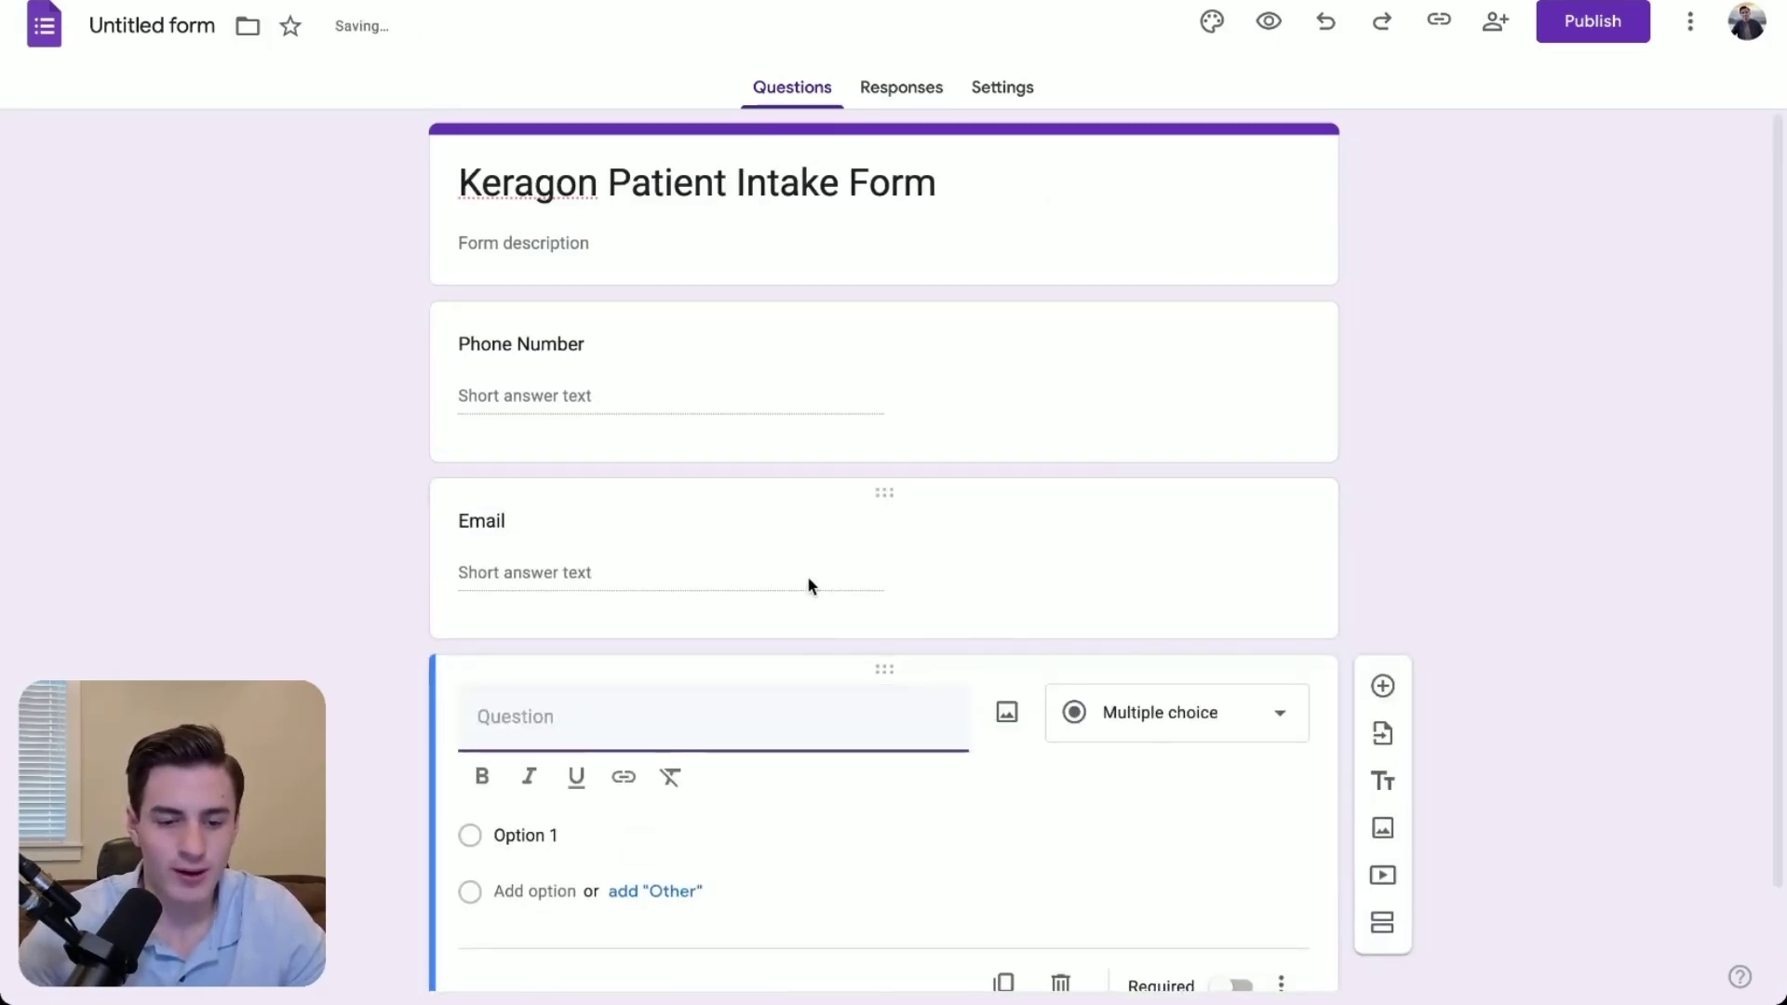
type("Name")
left_click(1384, 689)
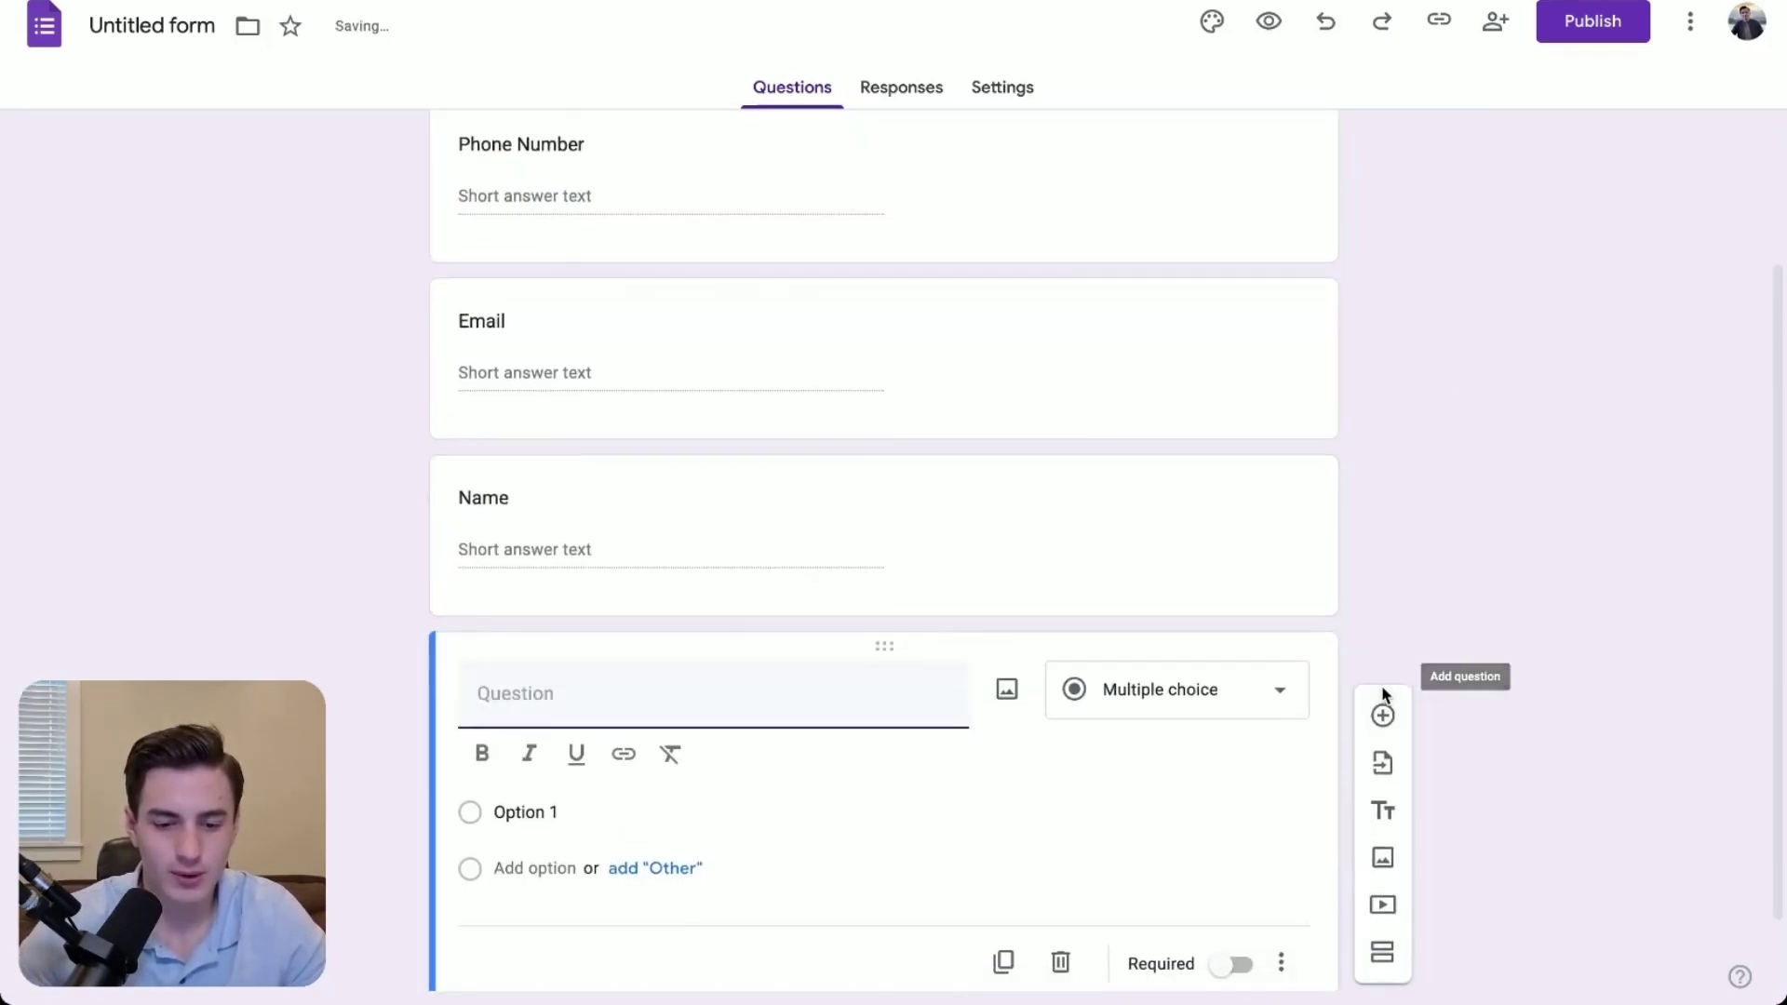
scroll(1105, 658, "up", 2)
scroll(1105, 666, "down", 2)
type("Date Of Birth")
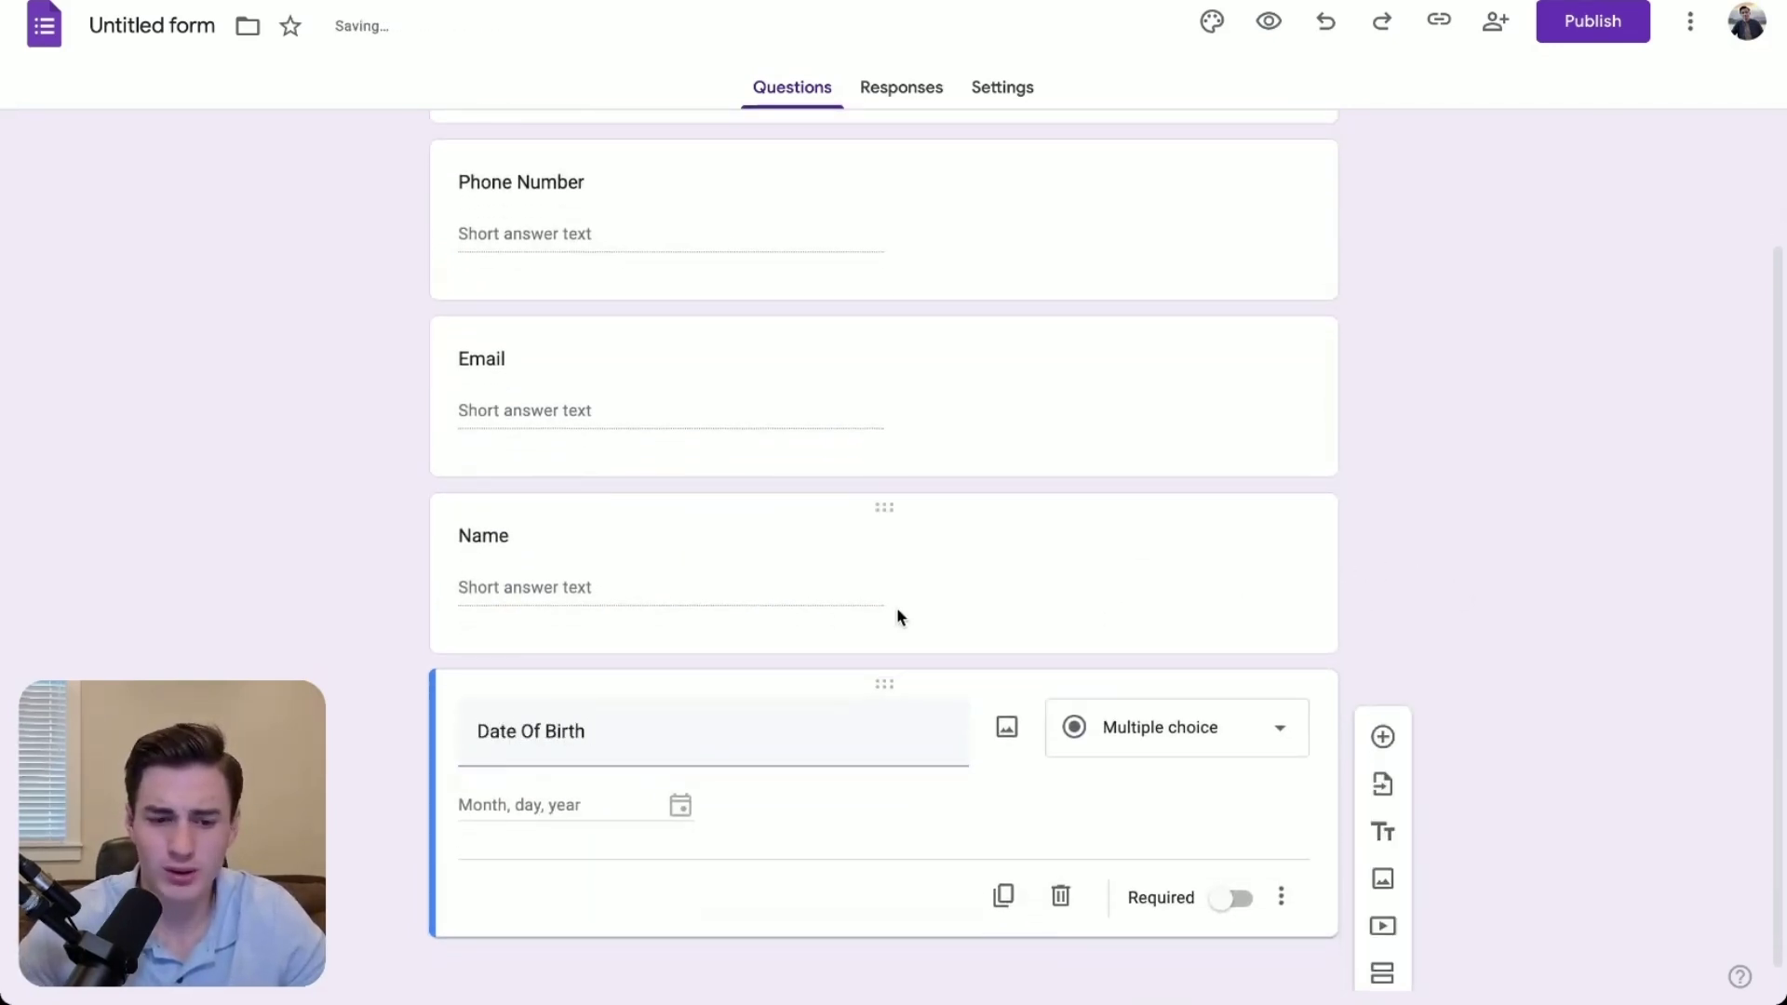
scroll(897, 614, "up", 2)
Step: Reorder the questions to Name, Email, Phone Number, Date Of Birth and make them required
left_click(878, 682)
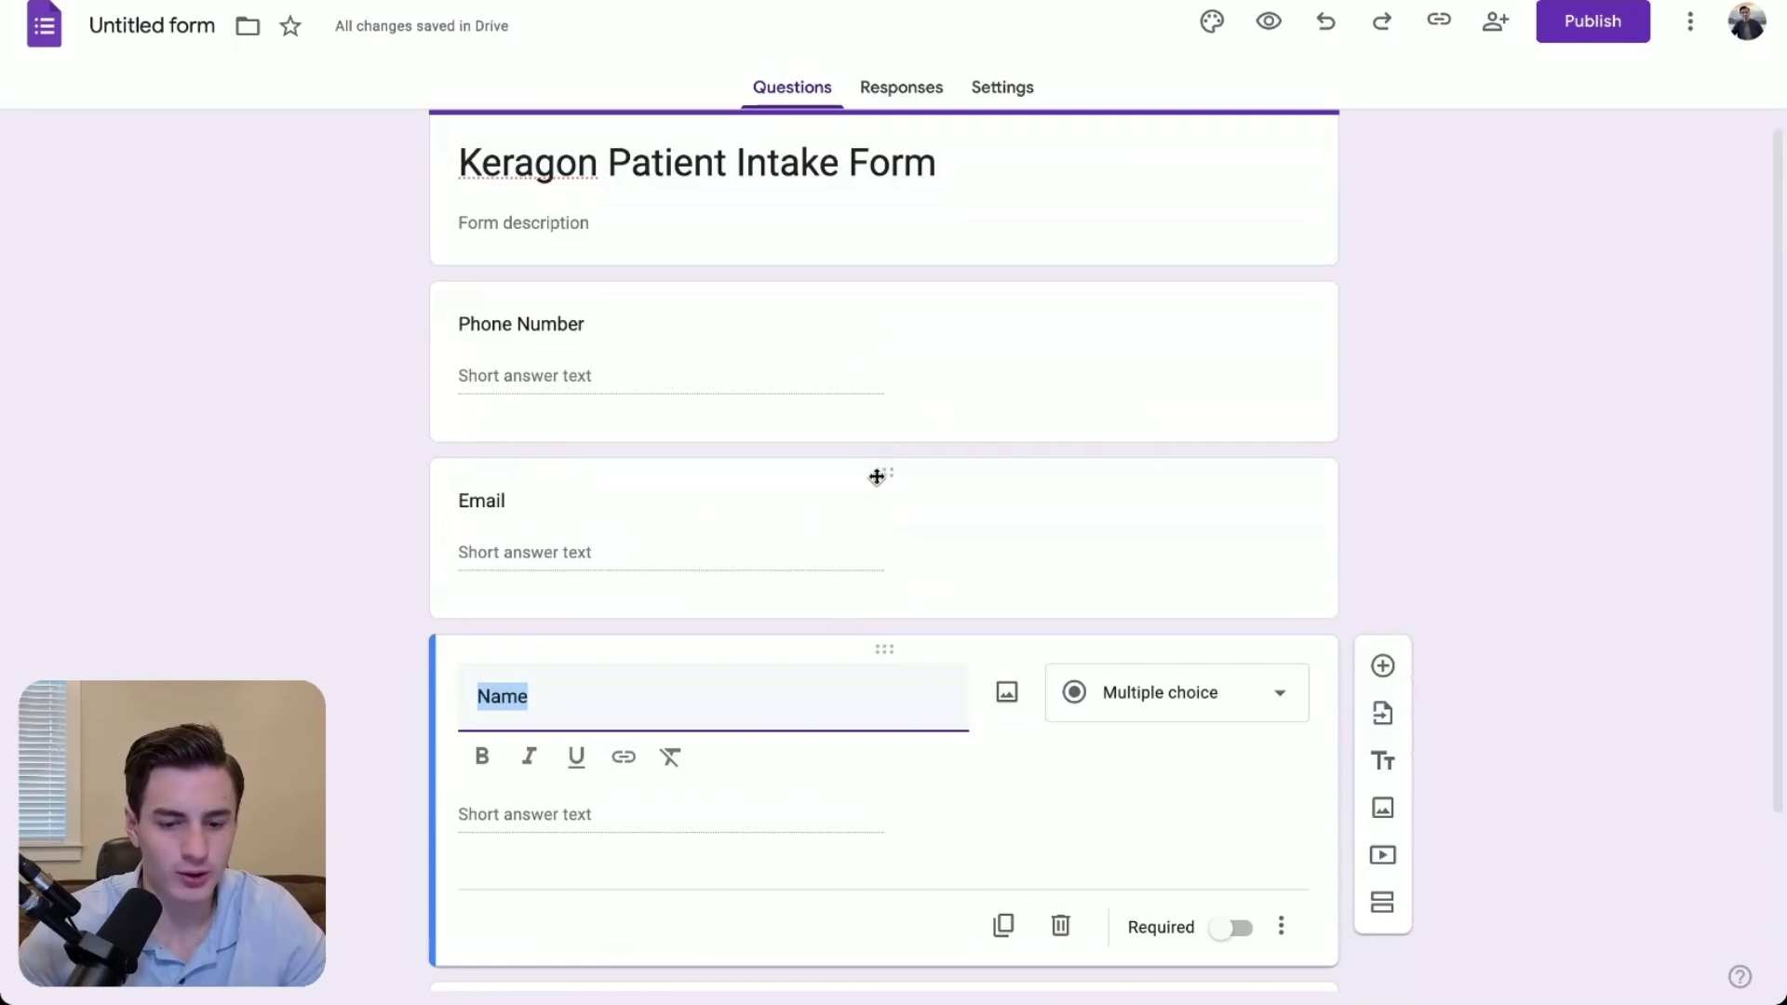
left_click_drag(873, 642, 882, 287)
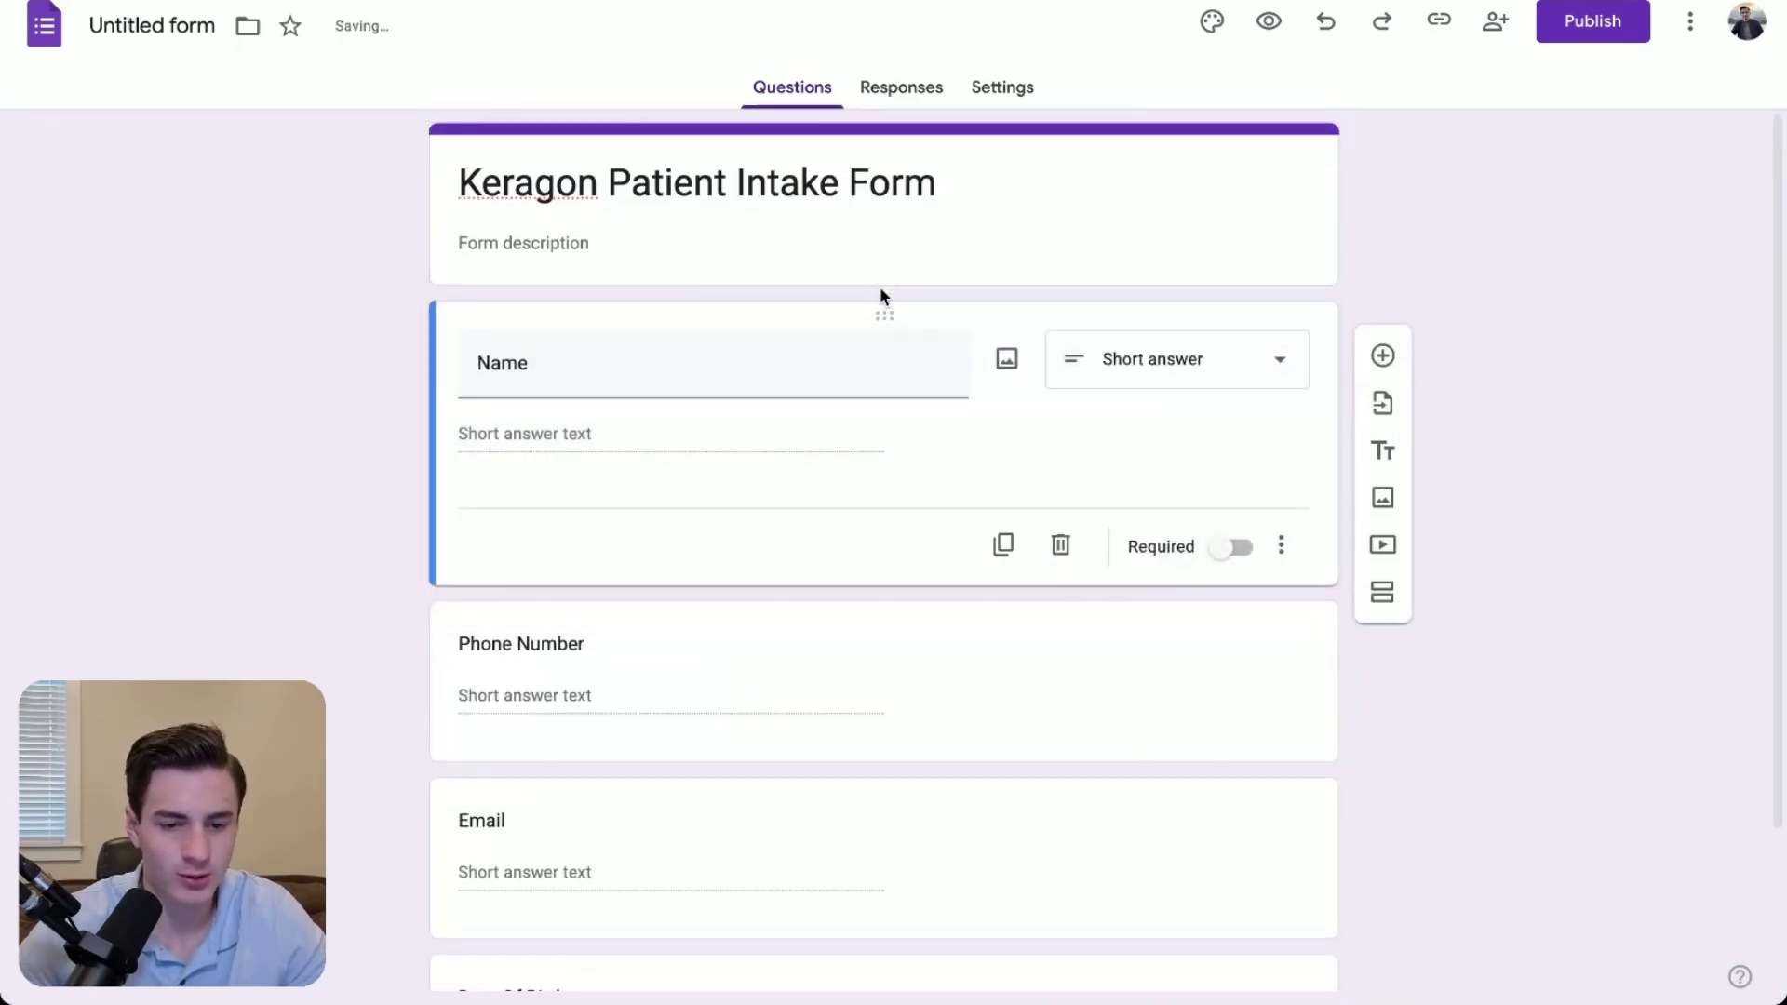
scroll(820, 663, "down", 2)
left_click_drag(909, 637, 899, 456)
scroll(1041, 424, "up", 1)
scroll(1041, 415, "up", 1)
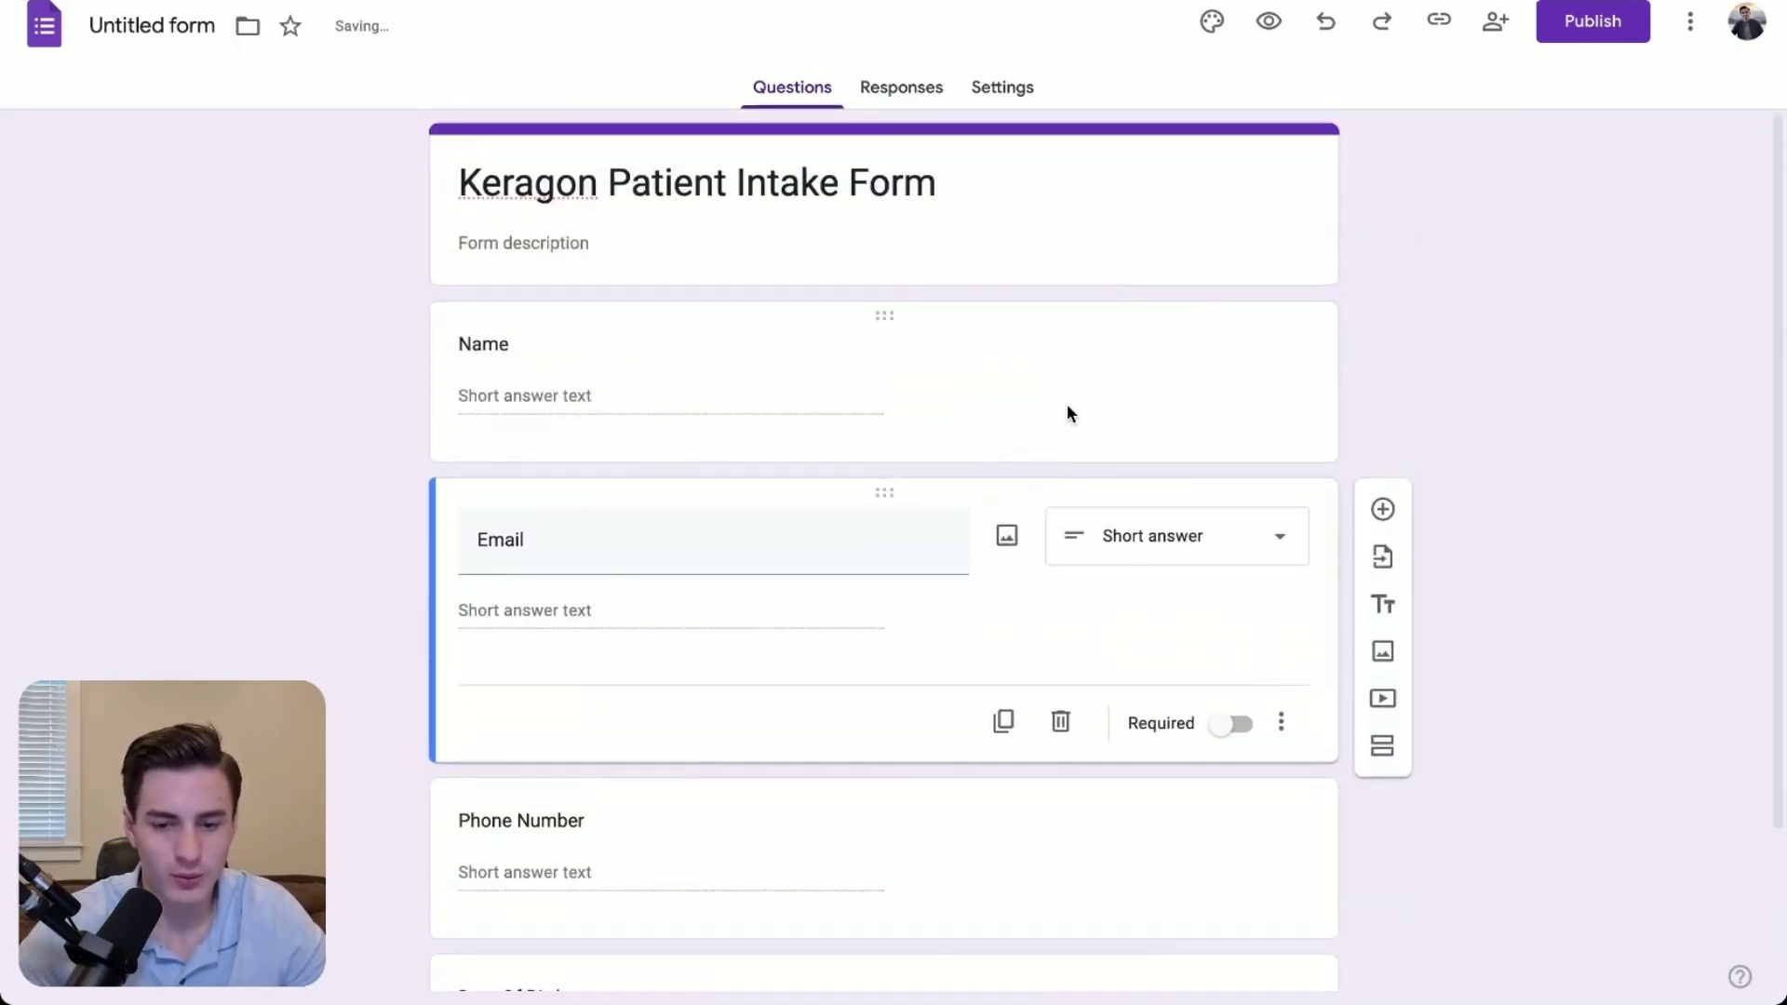
left_click(1067, 408)
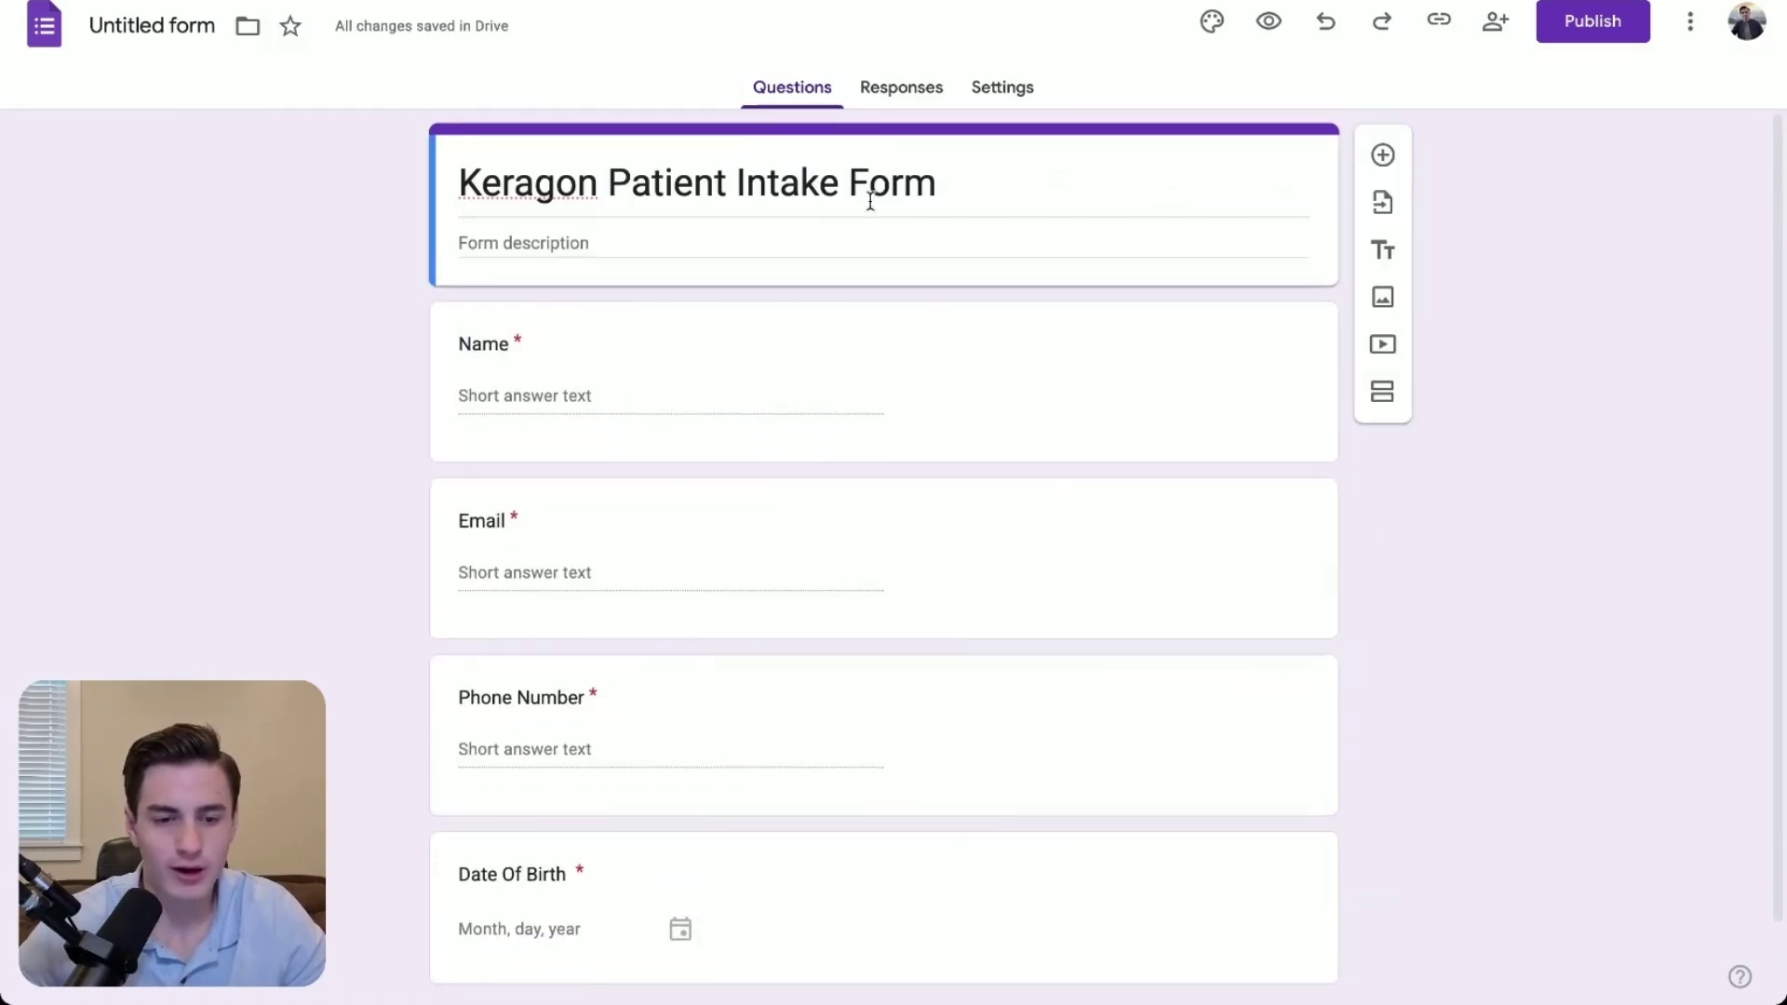
left_click(624, 179)
Step: Rename the form file to match the form title
left_click(623, 179)
triple_click(623, 177)
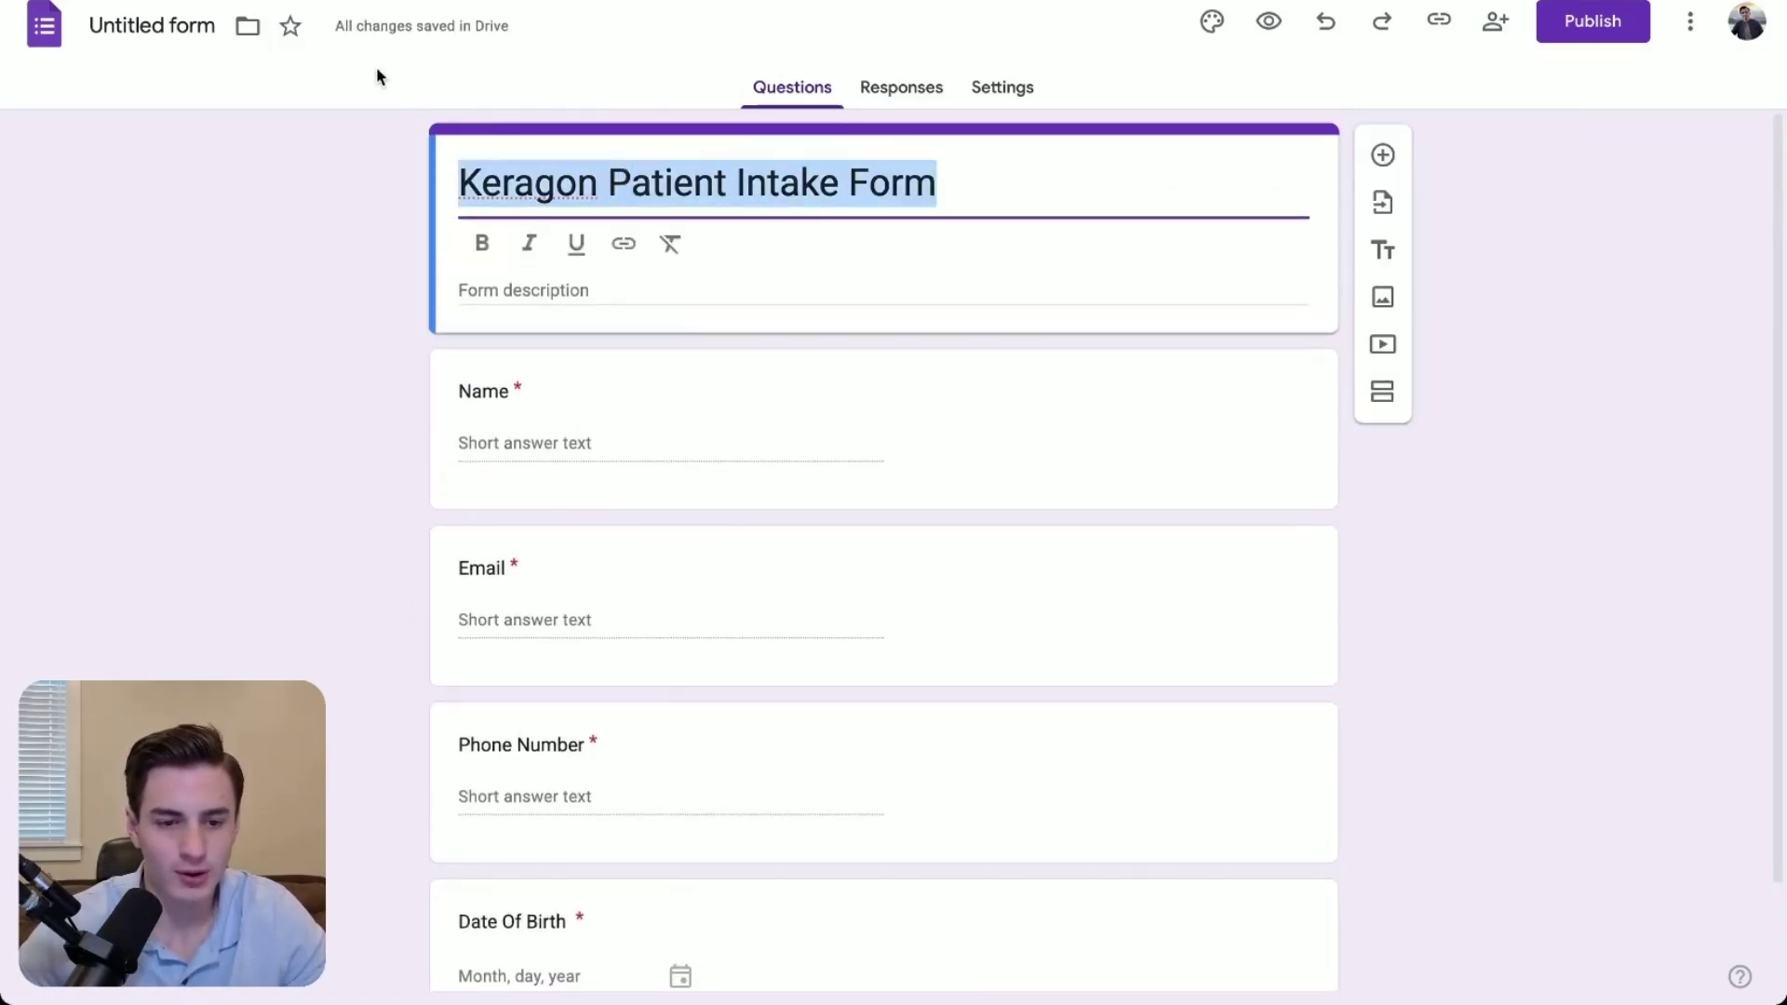
left_click(152, 25)
left_click(425, 266)
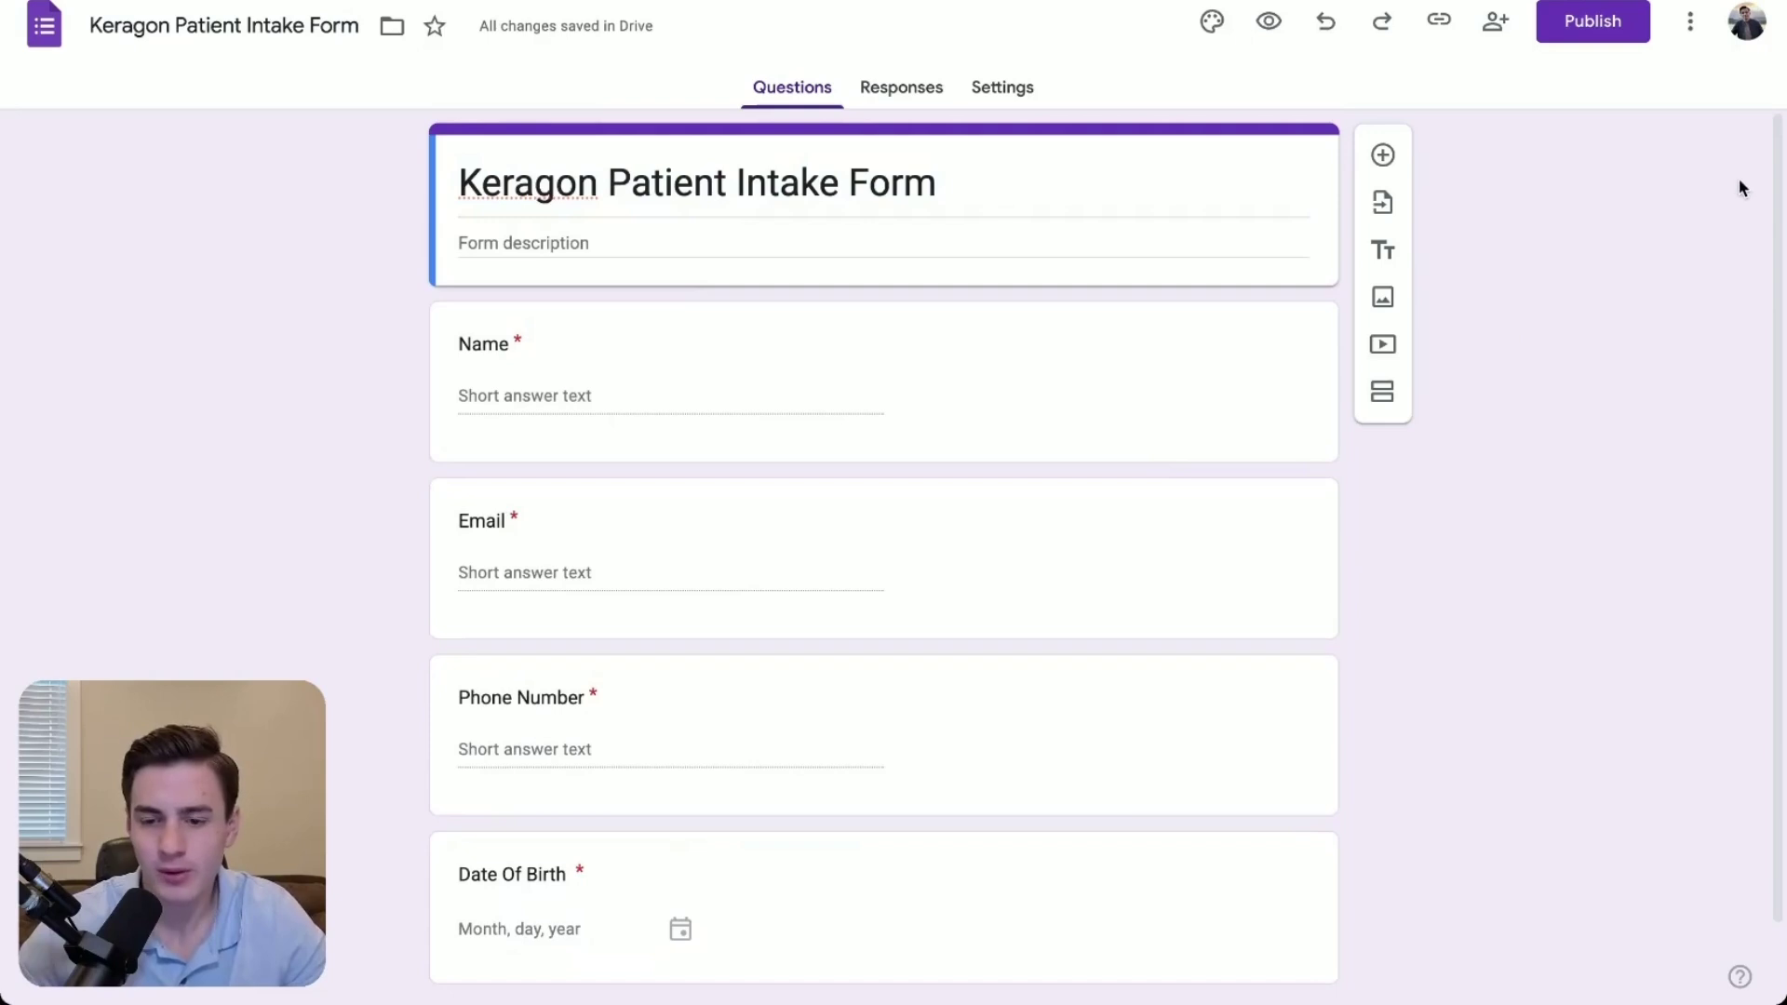
left_click(1569, 25)
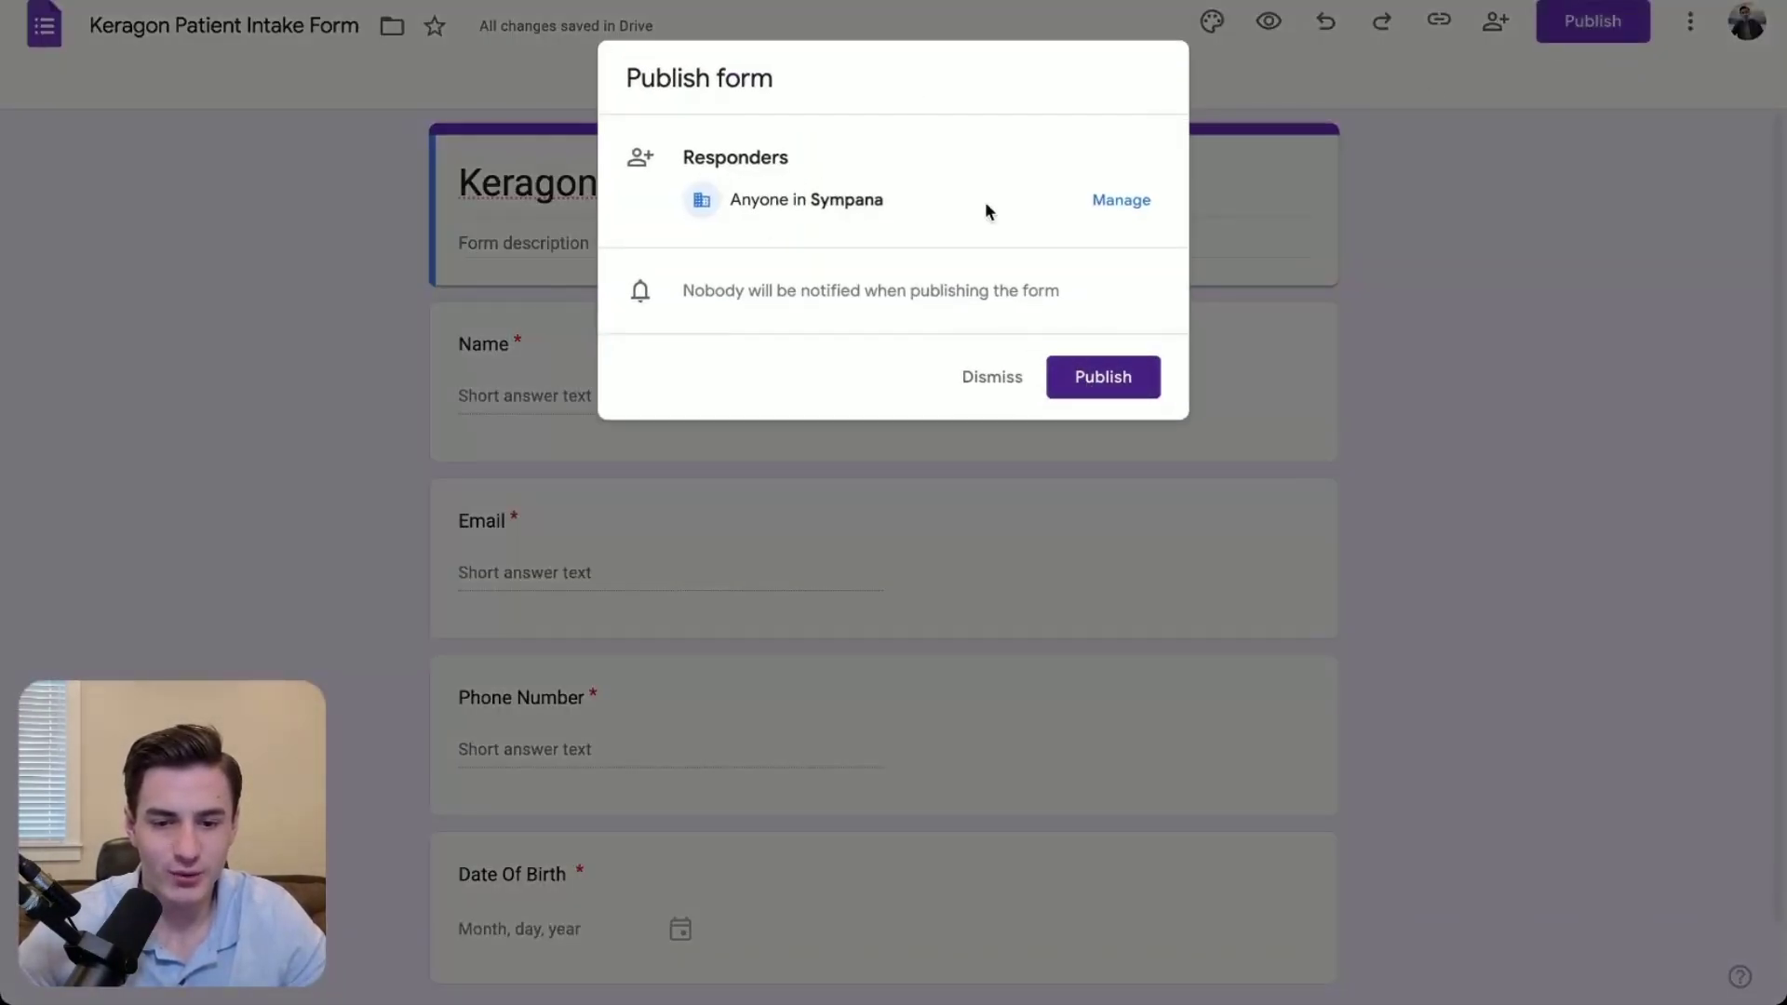
Step: Set the published form's responder access to Anyone with the link
left_click(1122, 201)
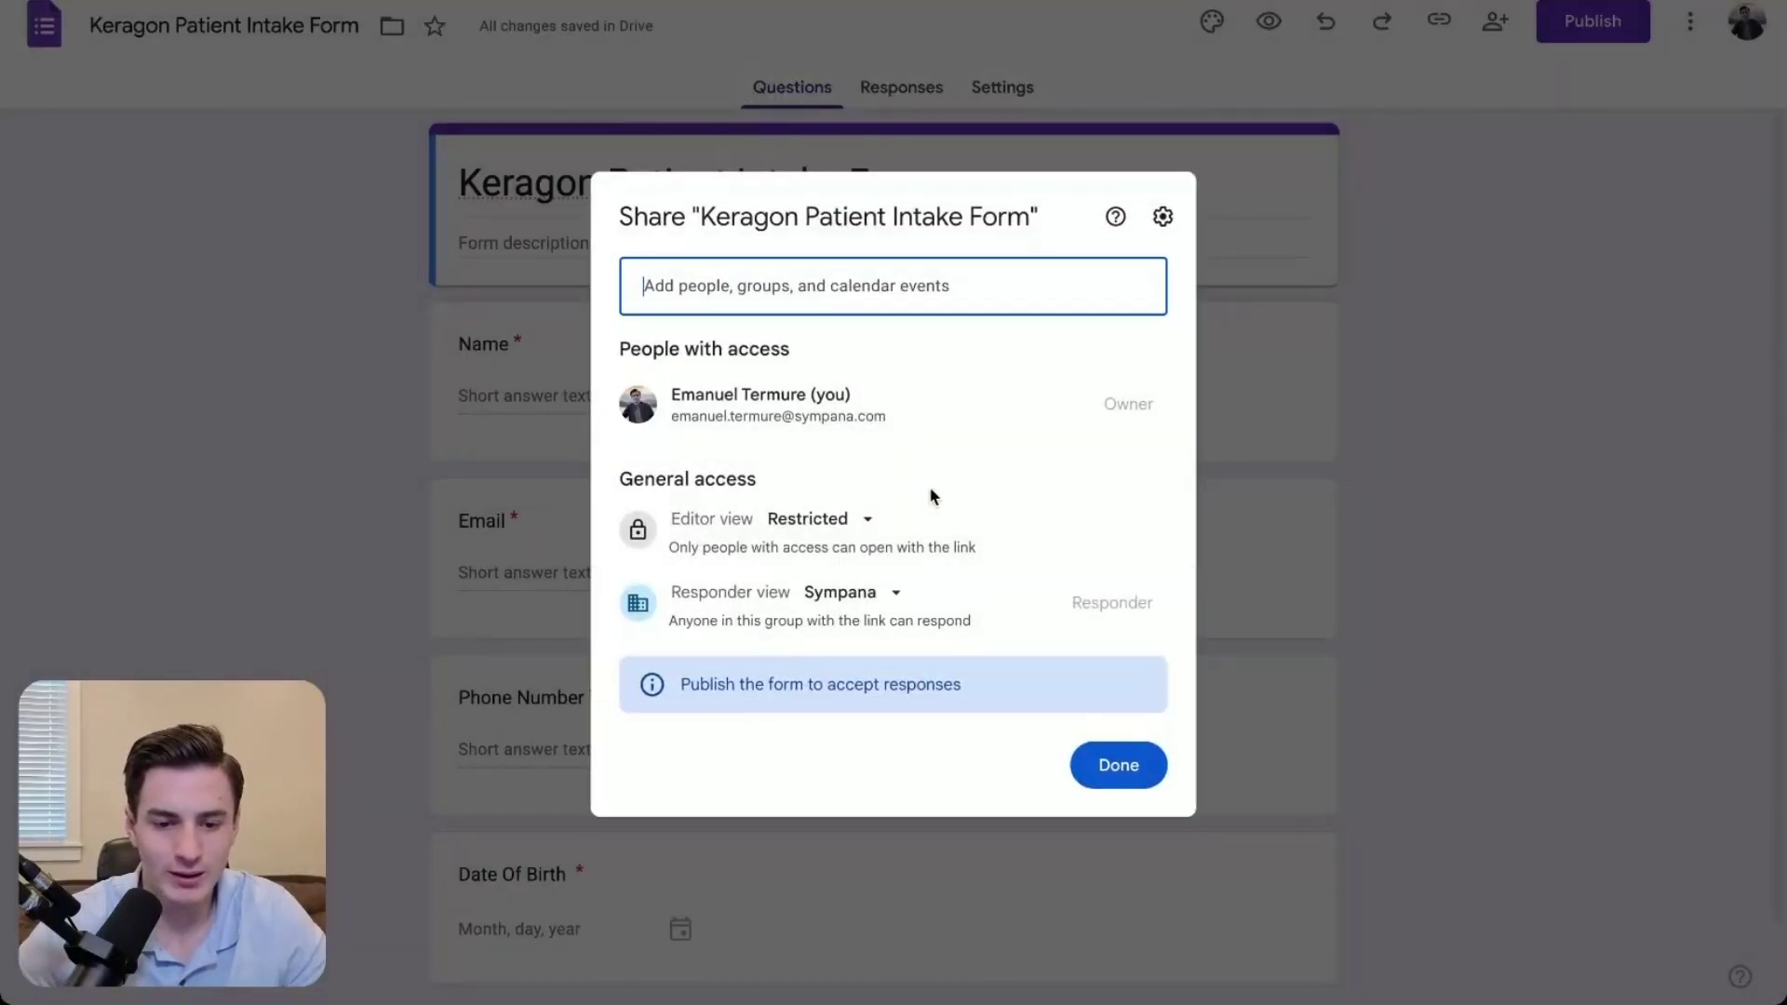
left_click(843, 593)
left_click(849, 809)
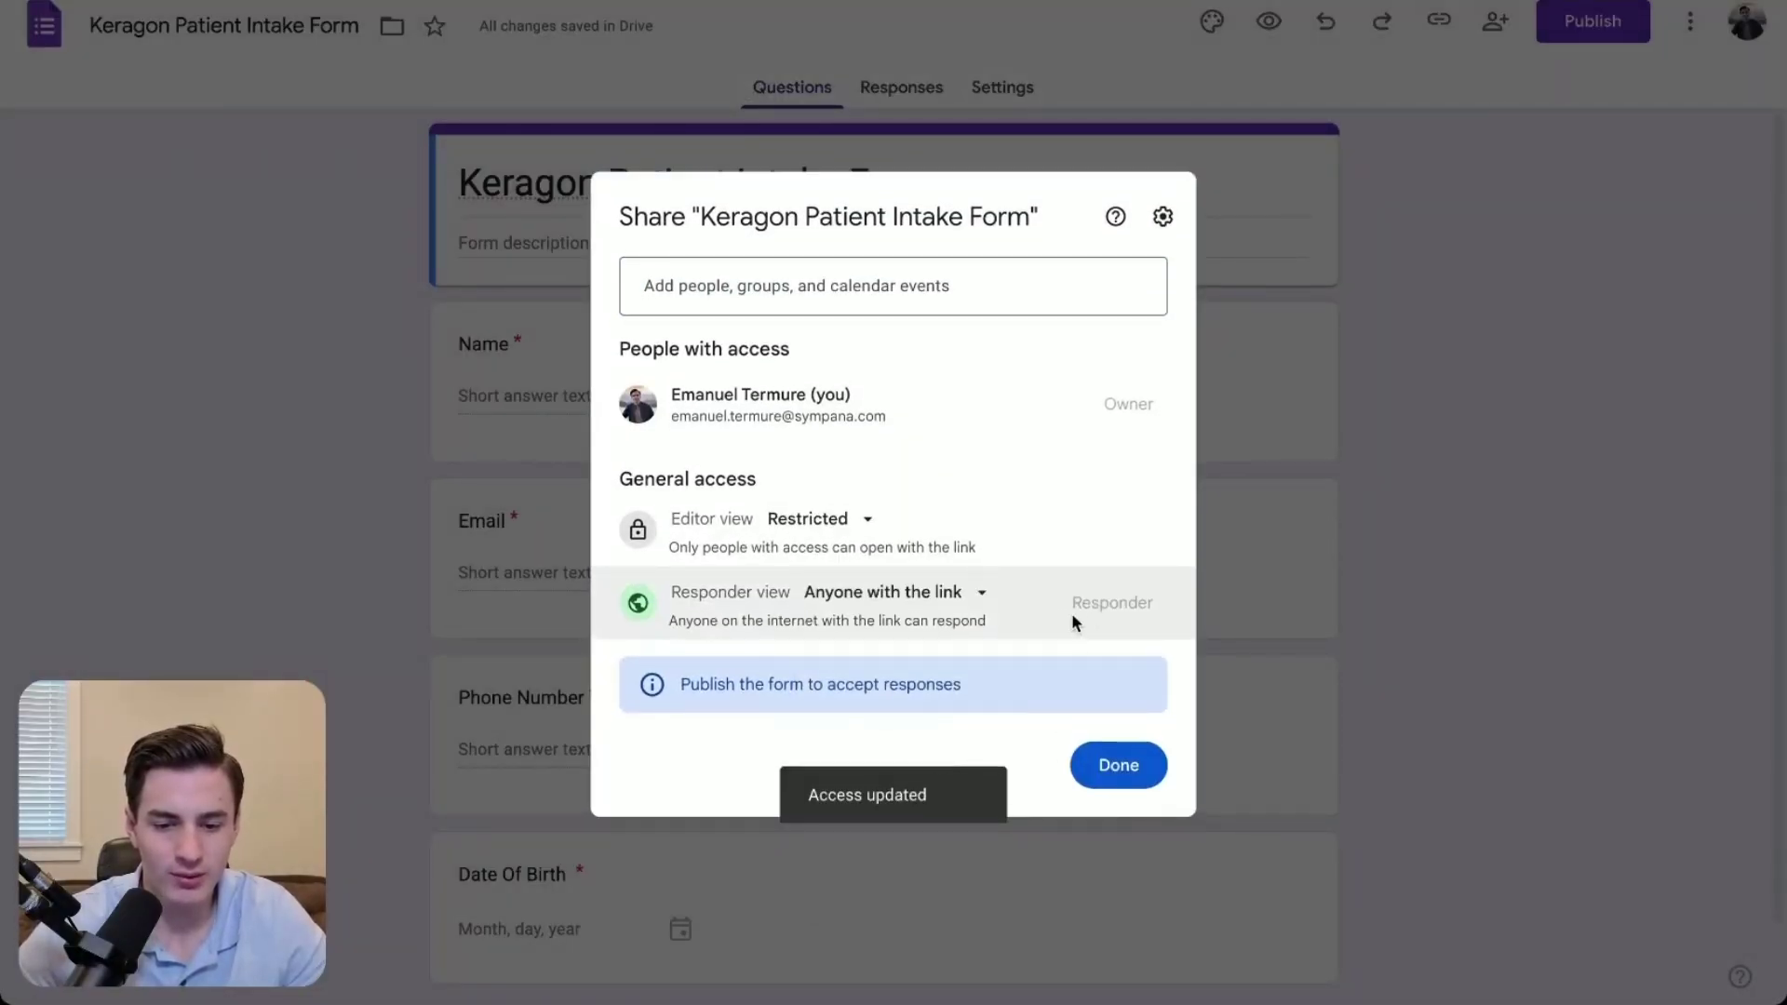
left_click(1098, 760)
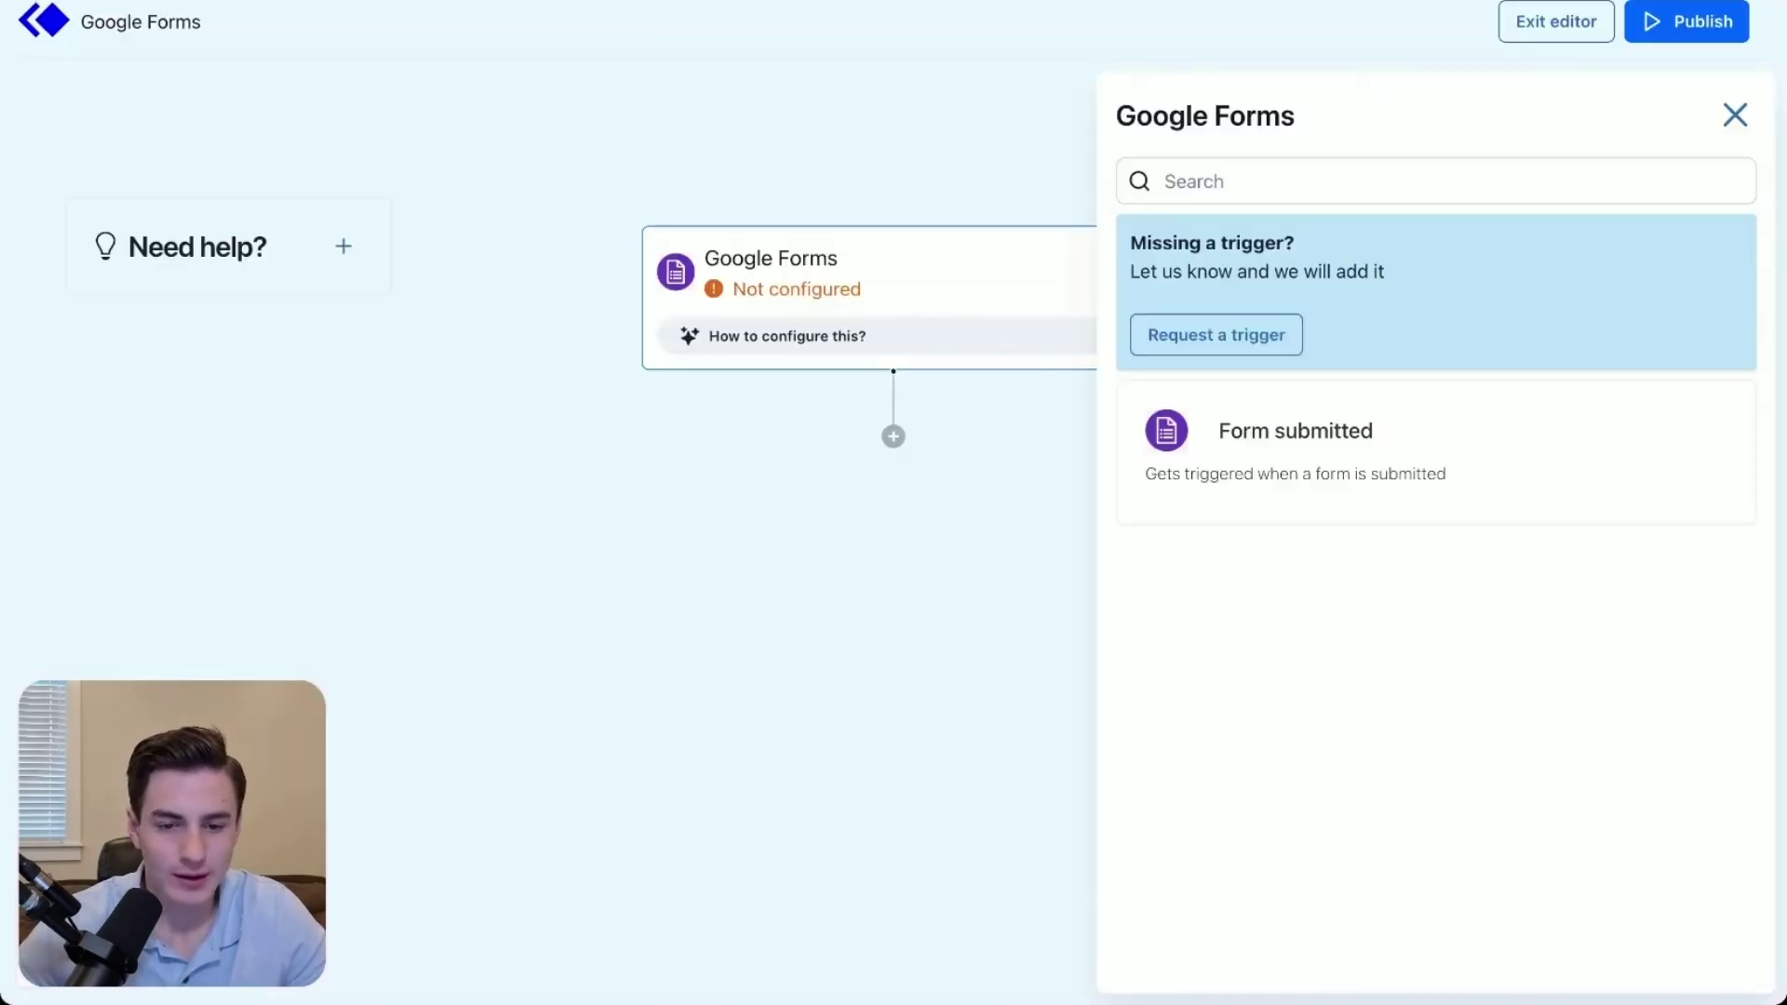
Step: Configure the Form submitted trigger with the connected account and the pasted intake form ID, then save
left_click(1284, 433)
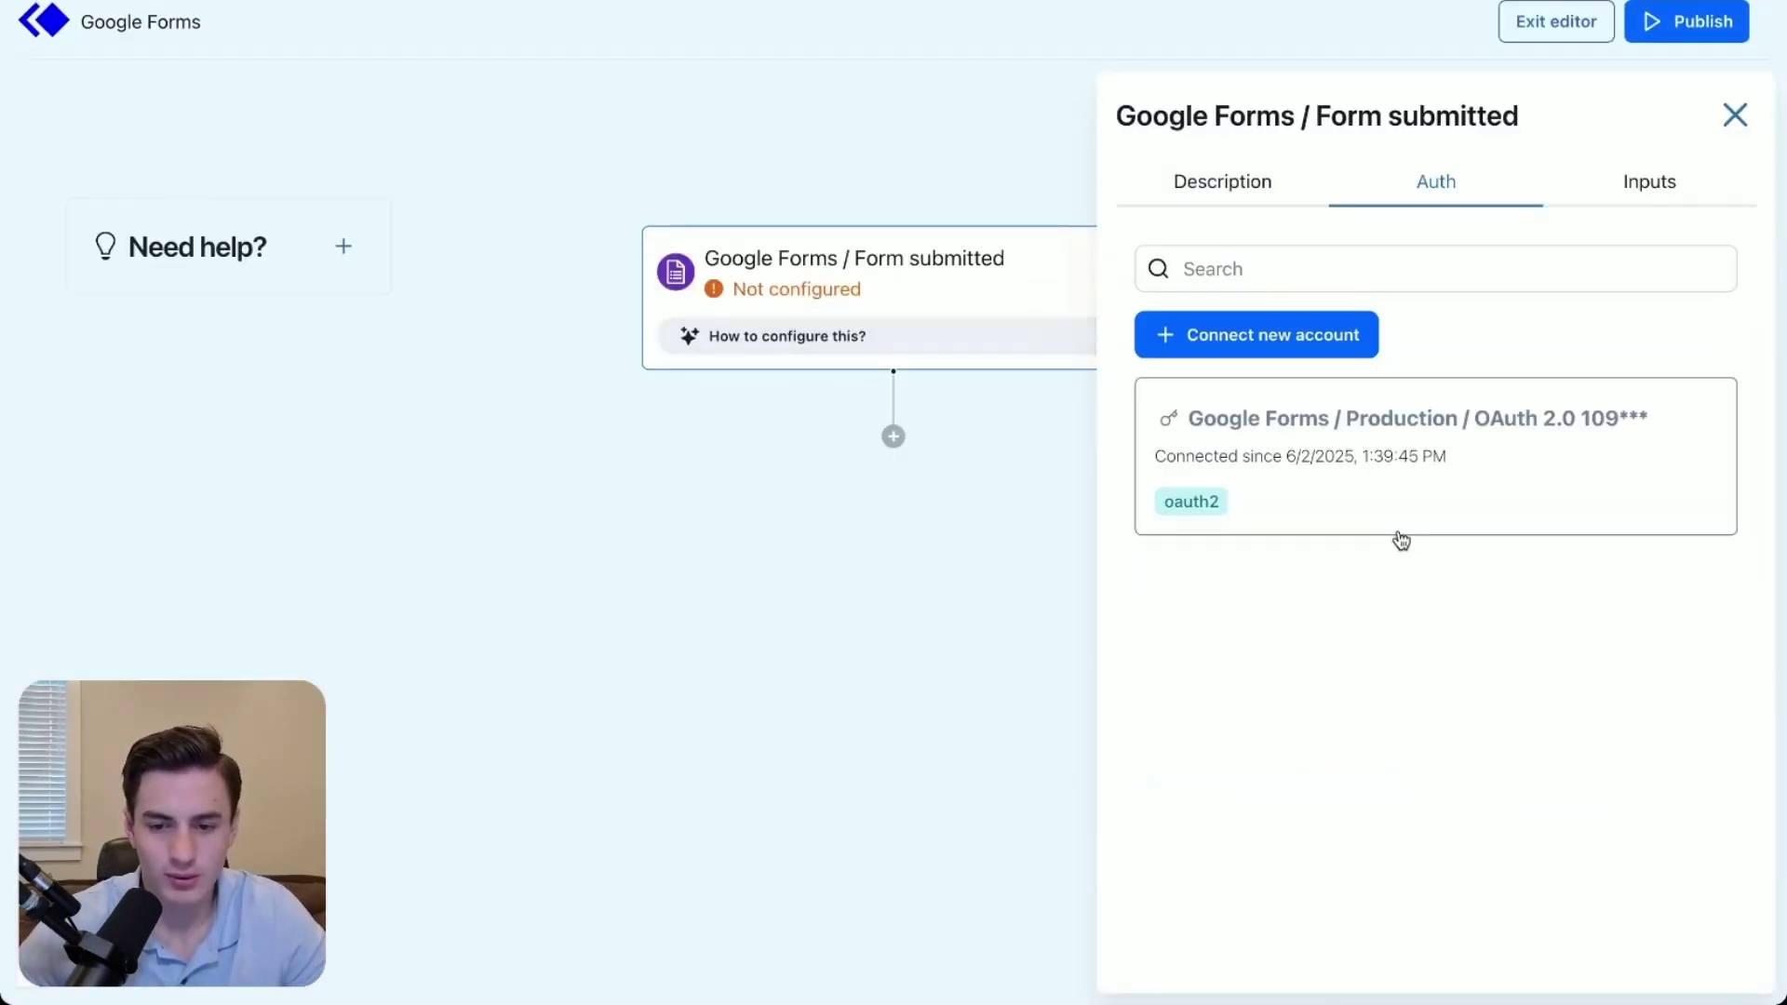
left_click(1372, 480)
left_click(1409, 331)
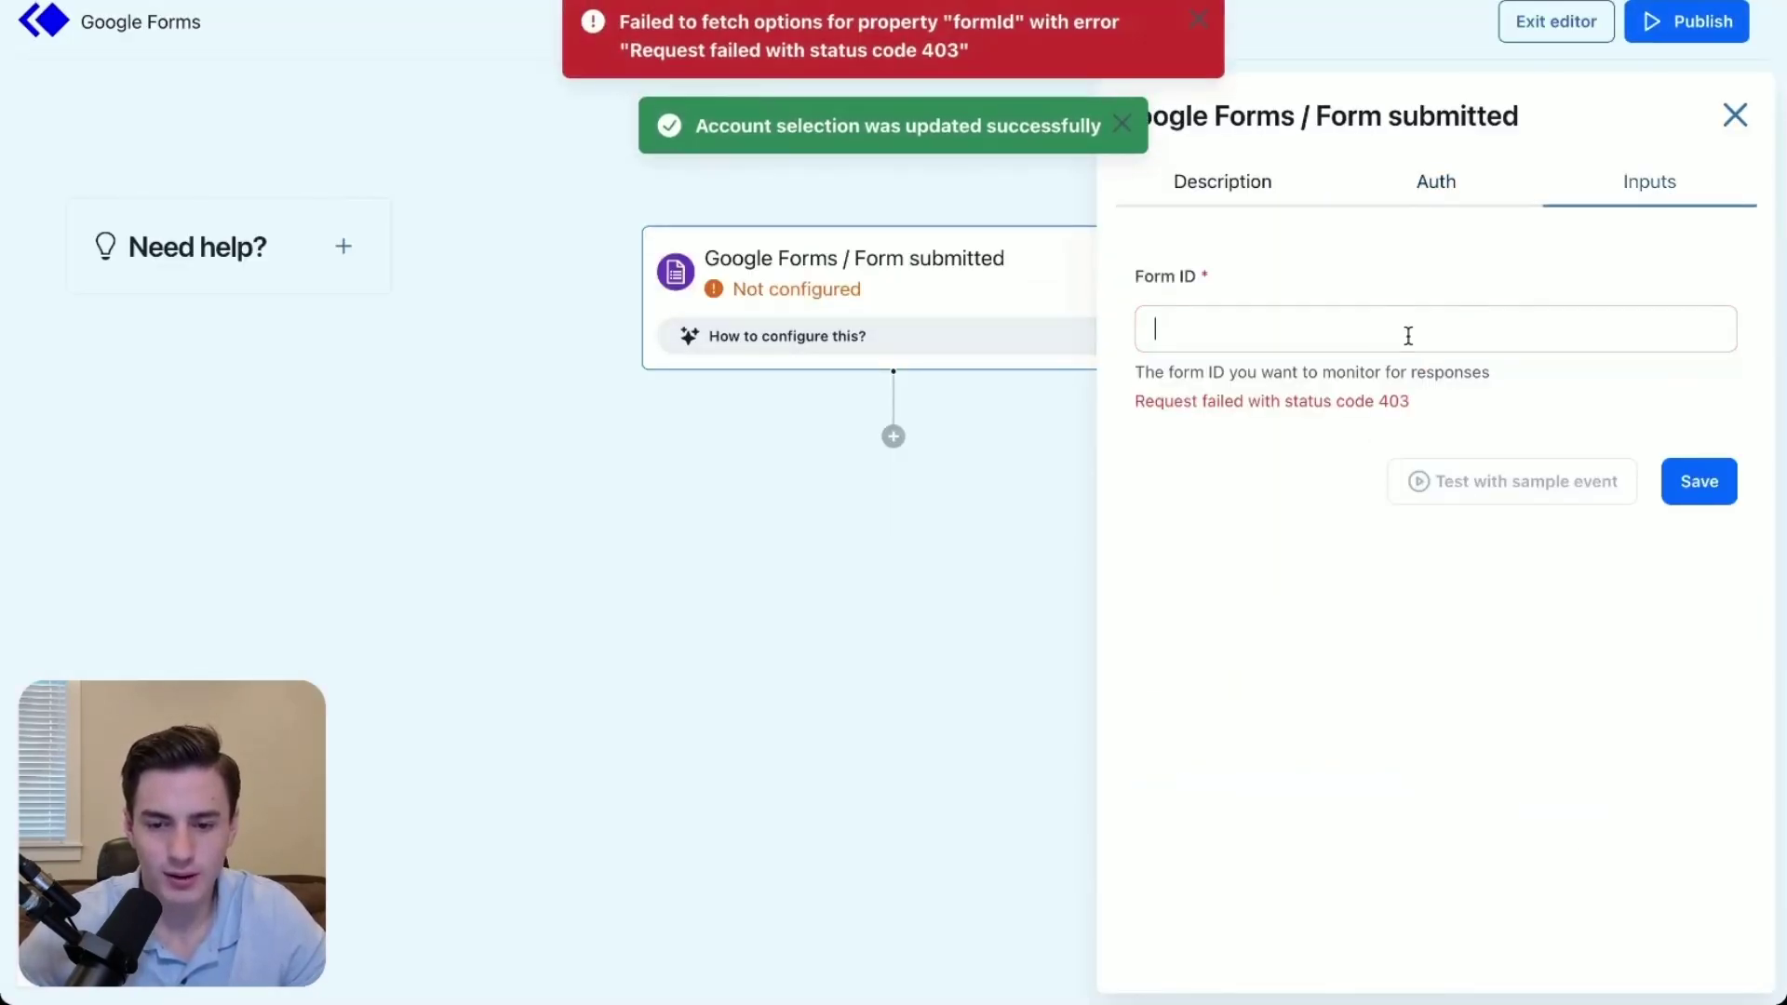
left_click(1461, 292)
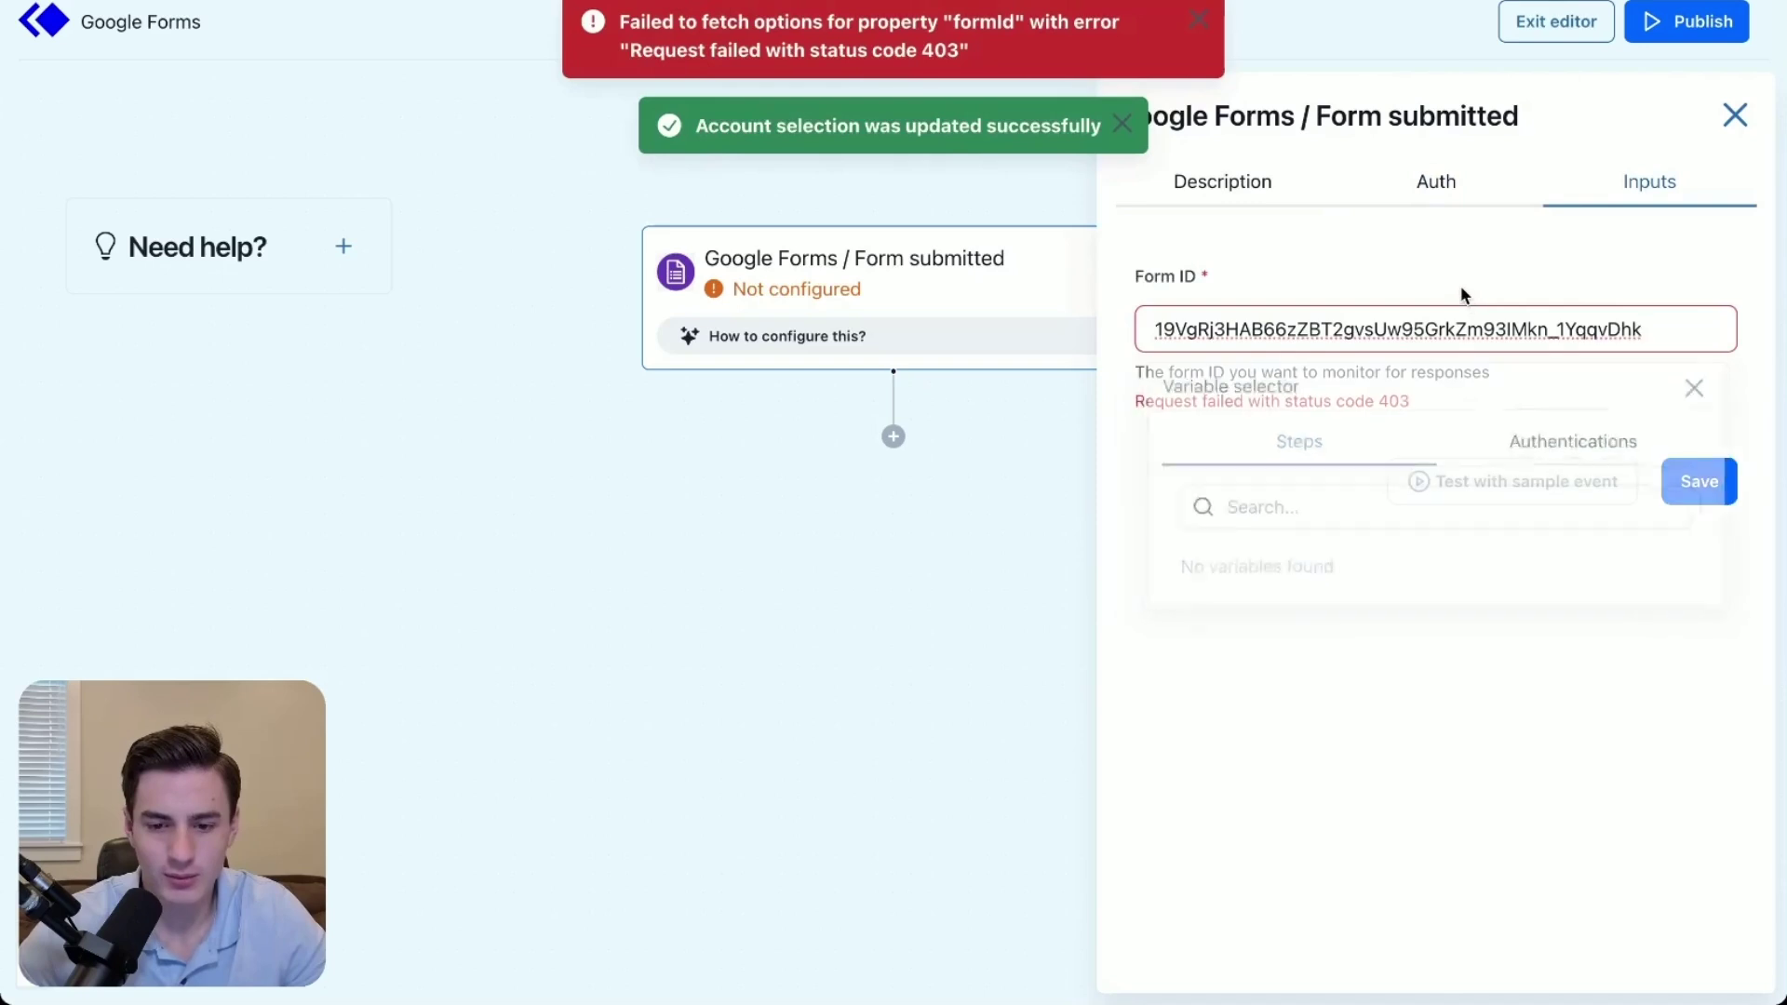
left_click(1703, 452)
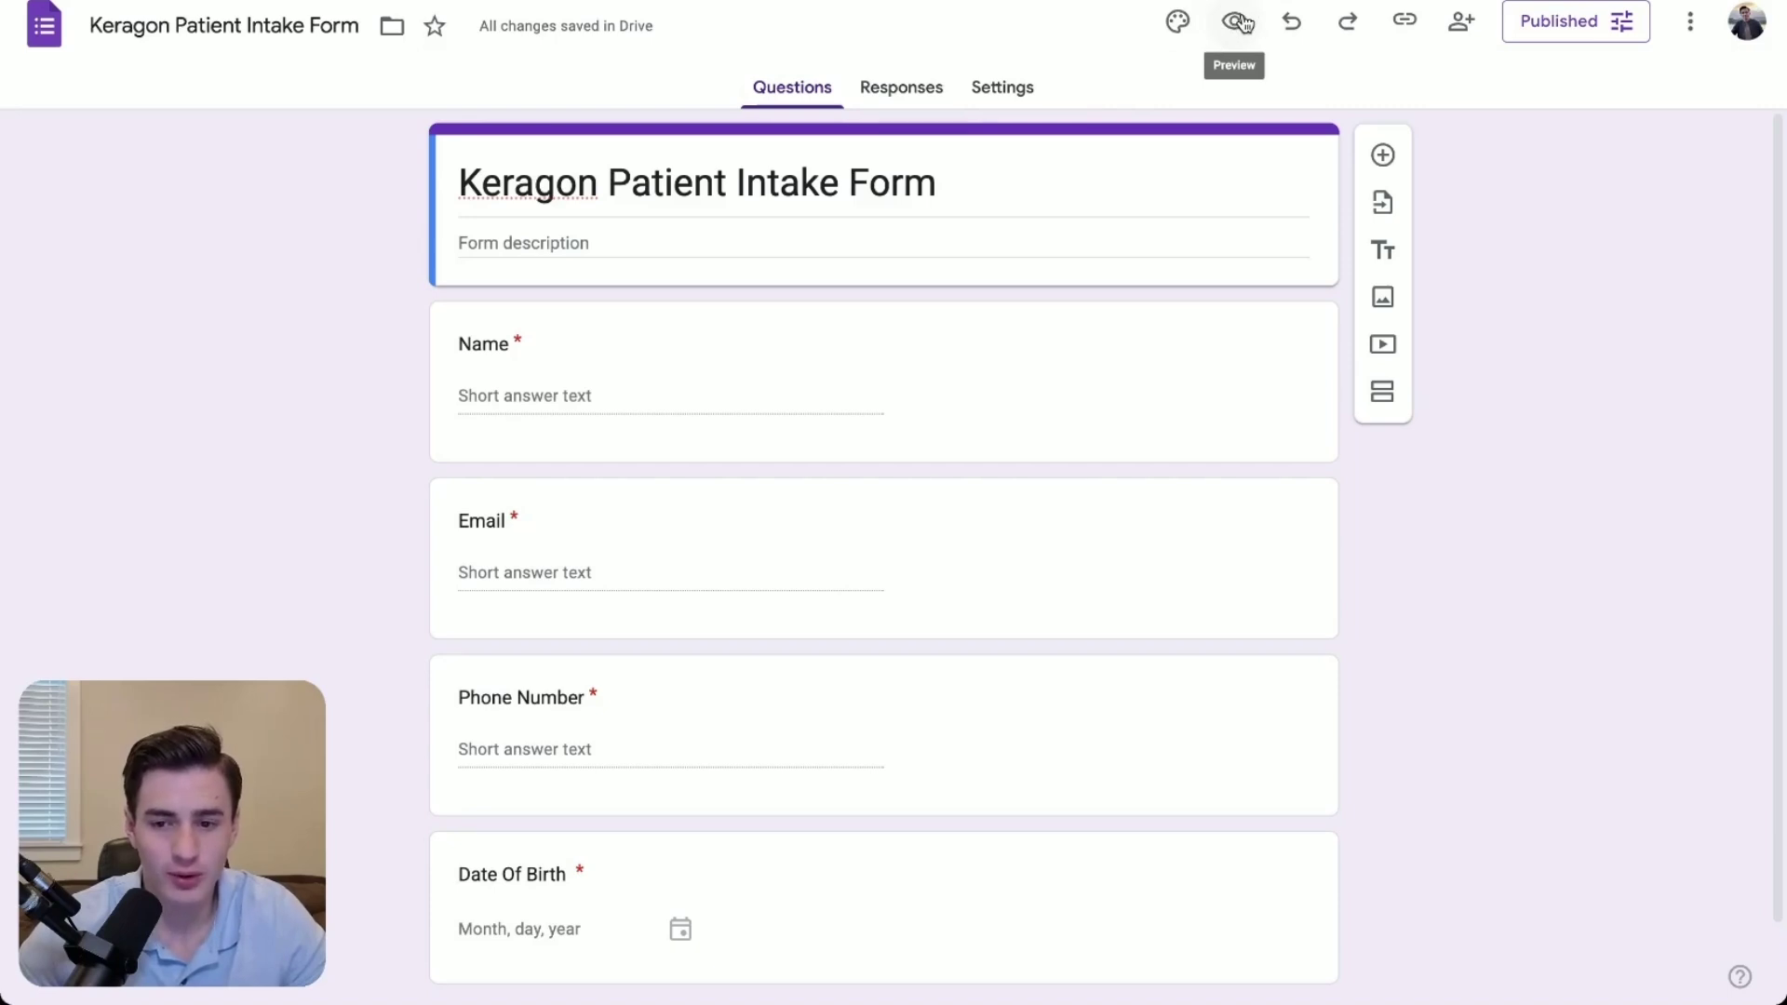
Step: Submit a test response with autofilled name and email, a phone number, and a date of birth
left_click(1405, 20)
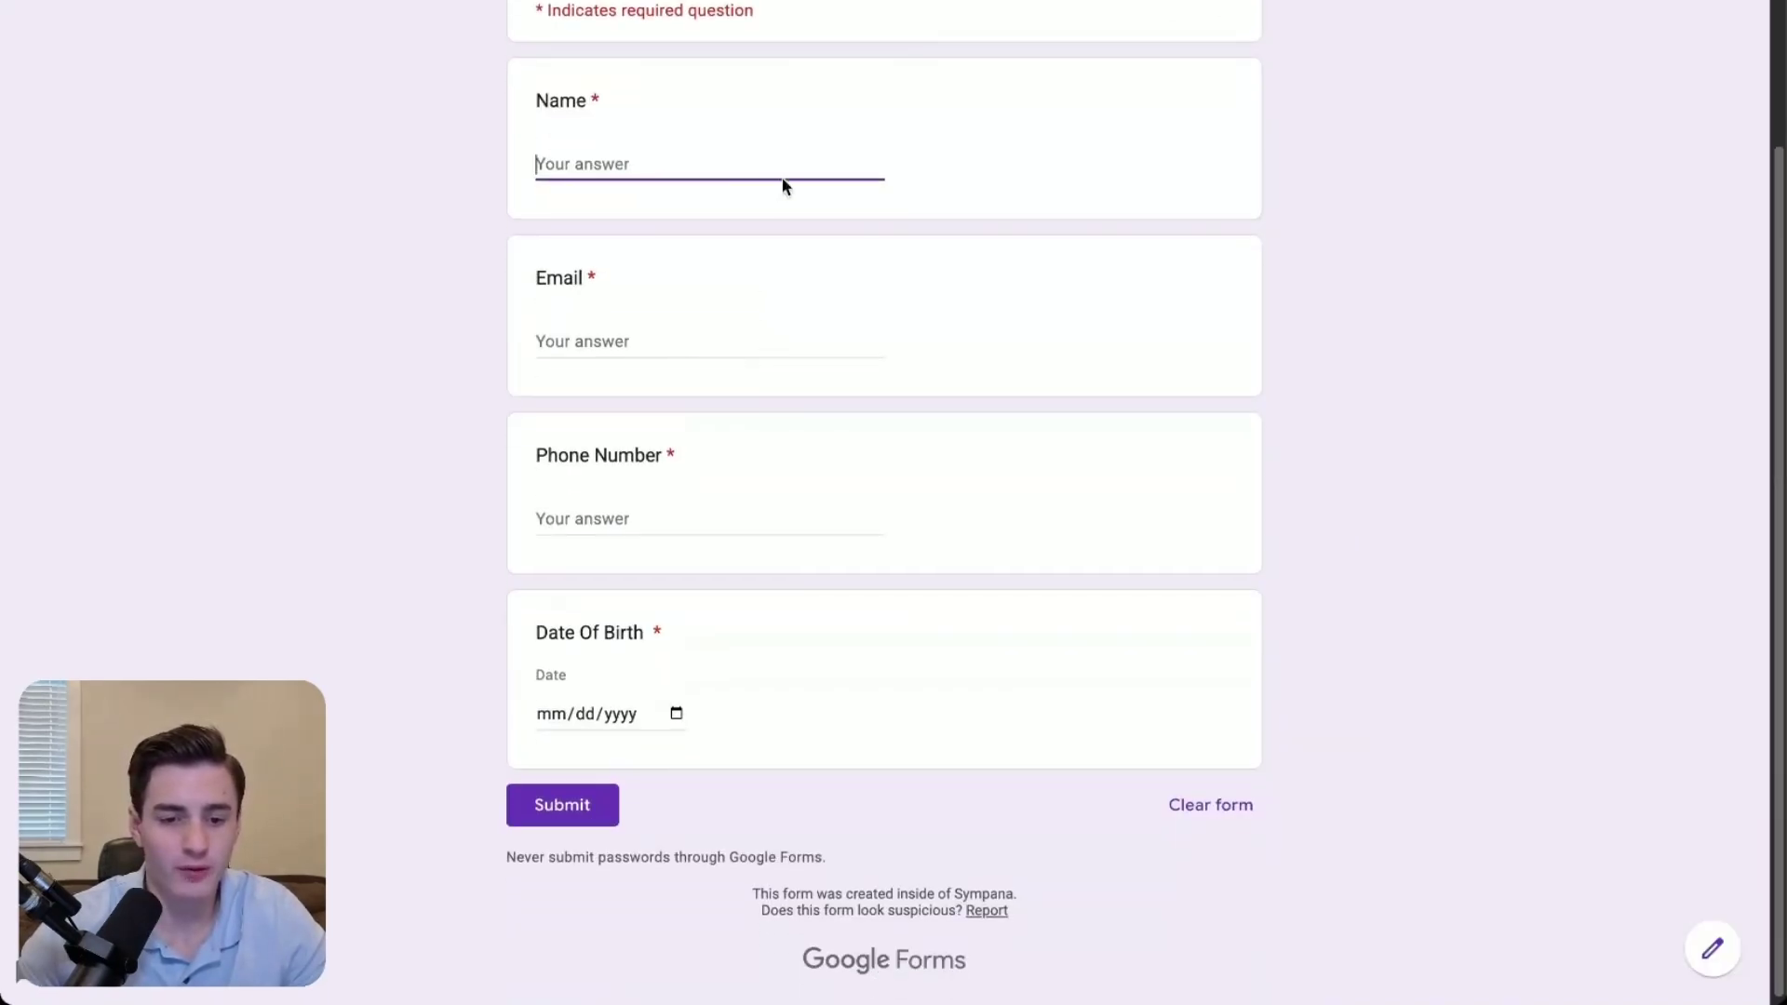
key("Down")
key("Return")
left_click(572, 518)
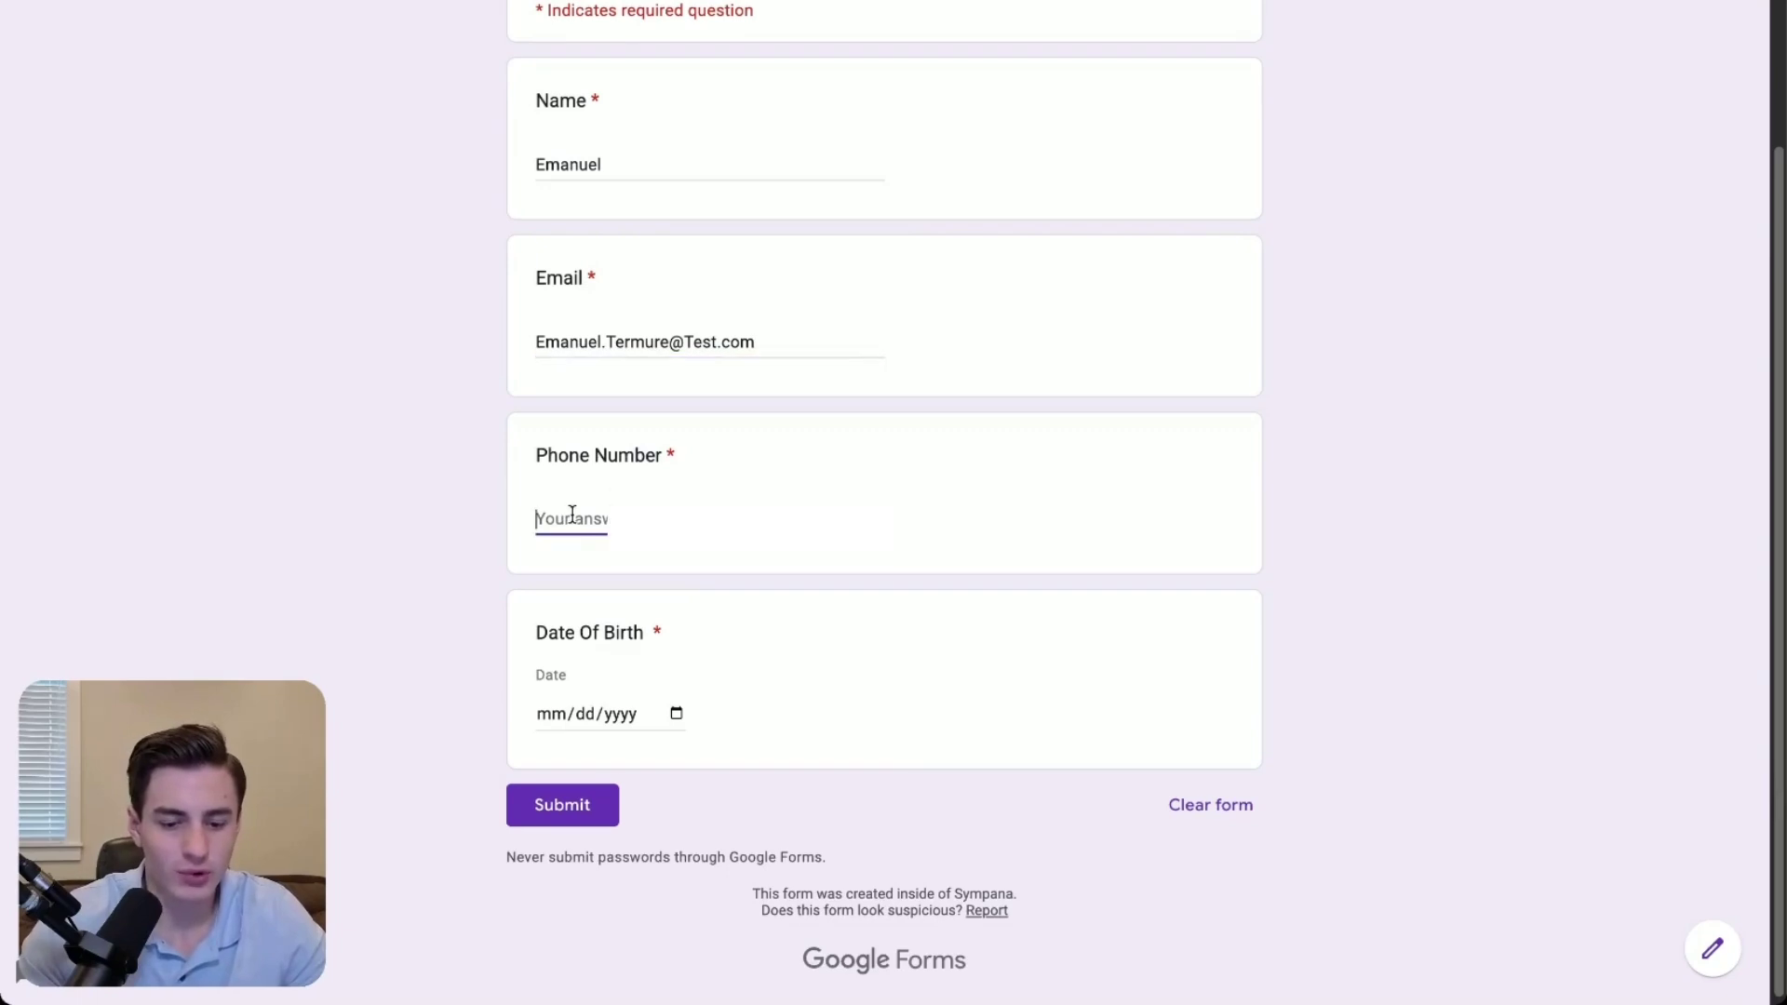
type("42558")
left_click(583, 722)
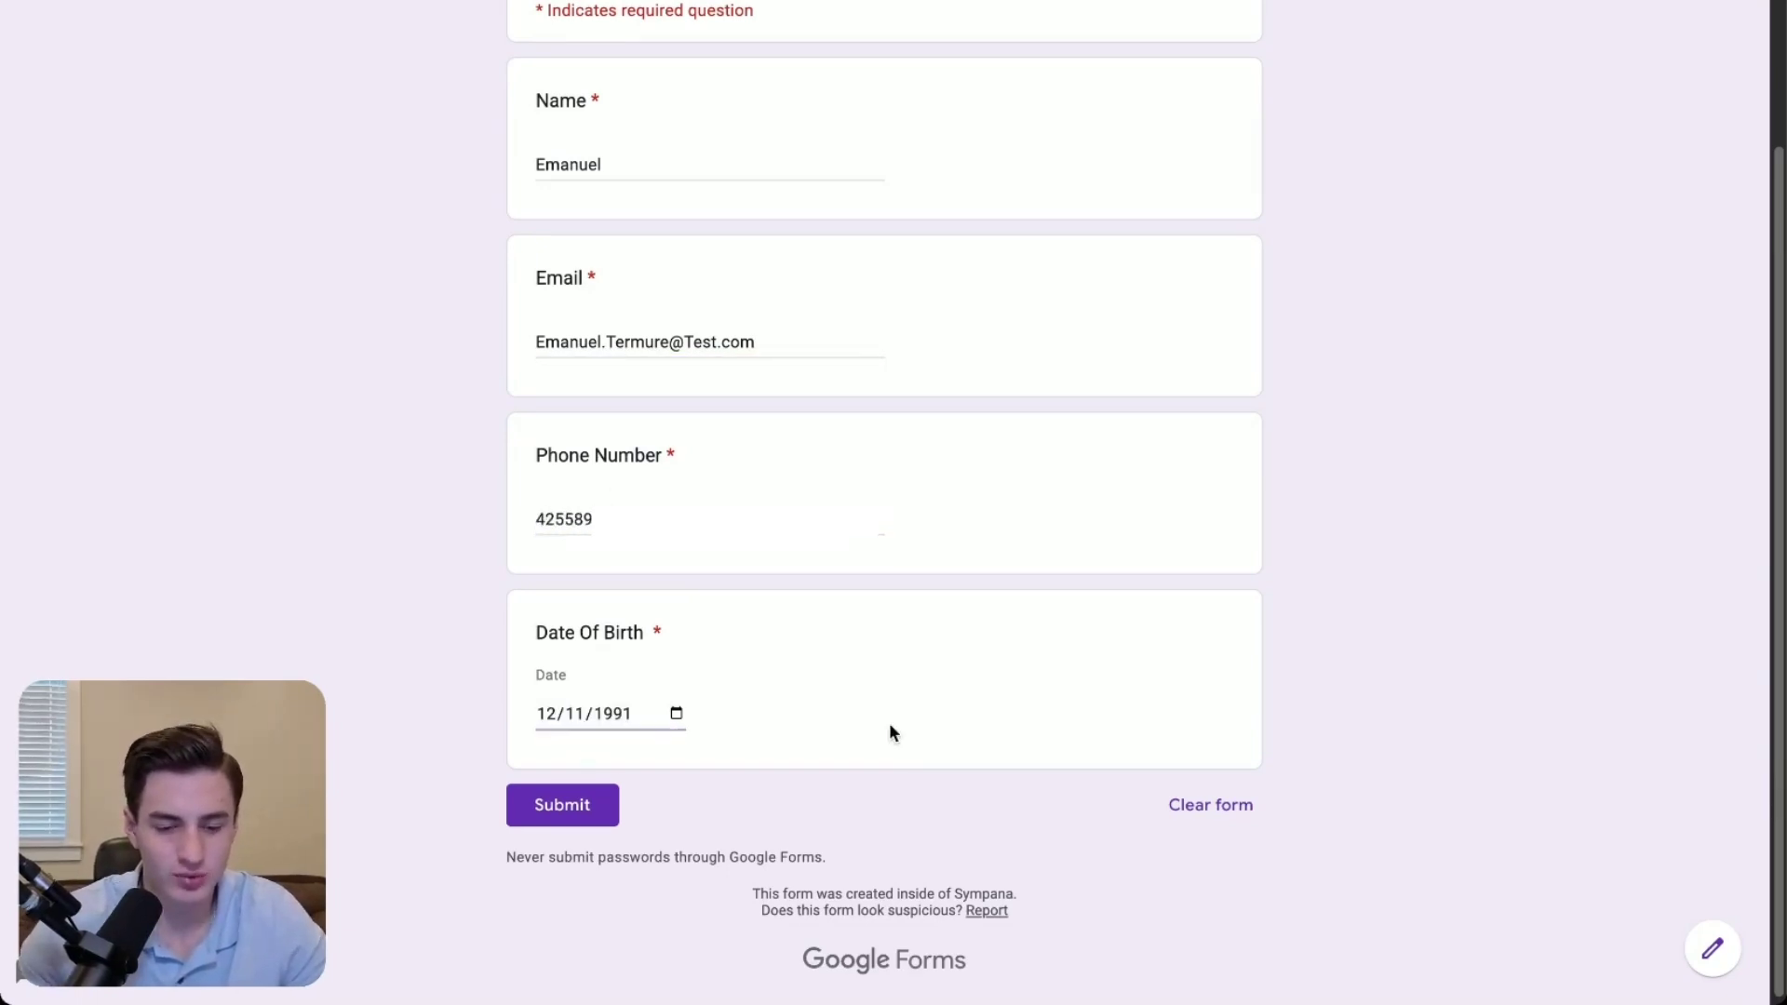
left_click(592, 823)
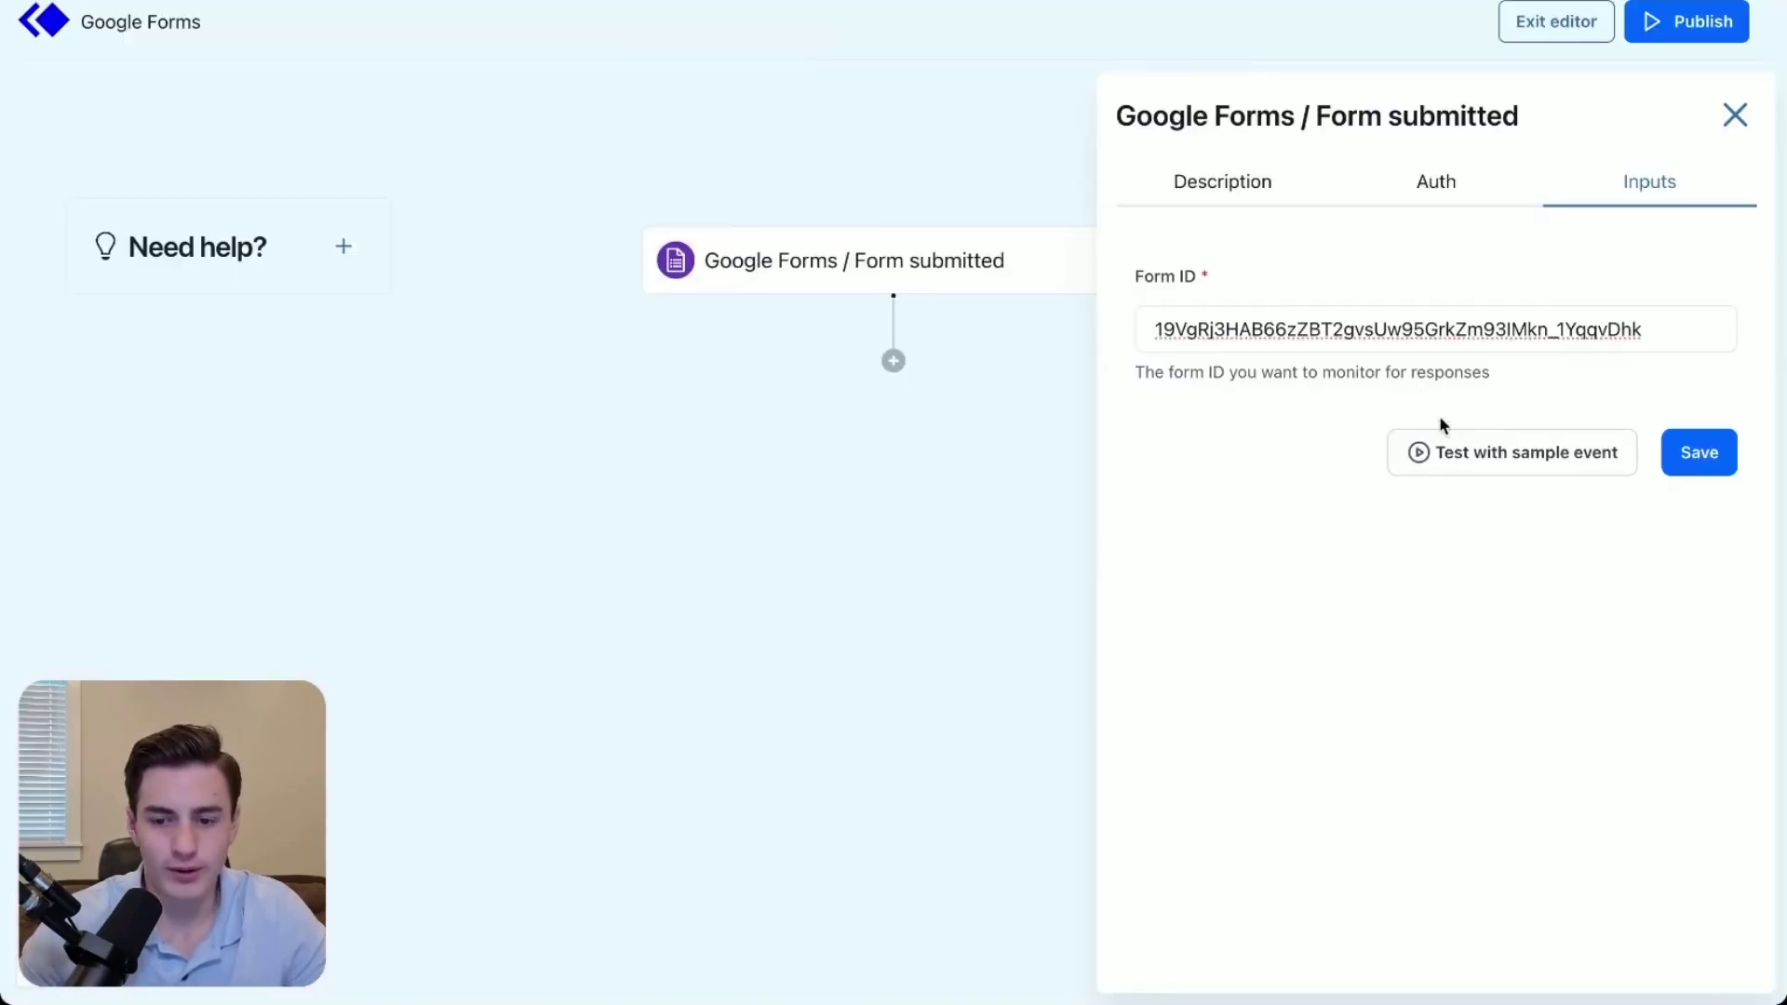
Step: Save the trigger, test it with the recorded form submission sample, then close the results and settings
left_click(1711, 471)
left_click(1505, 455)
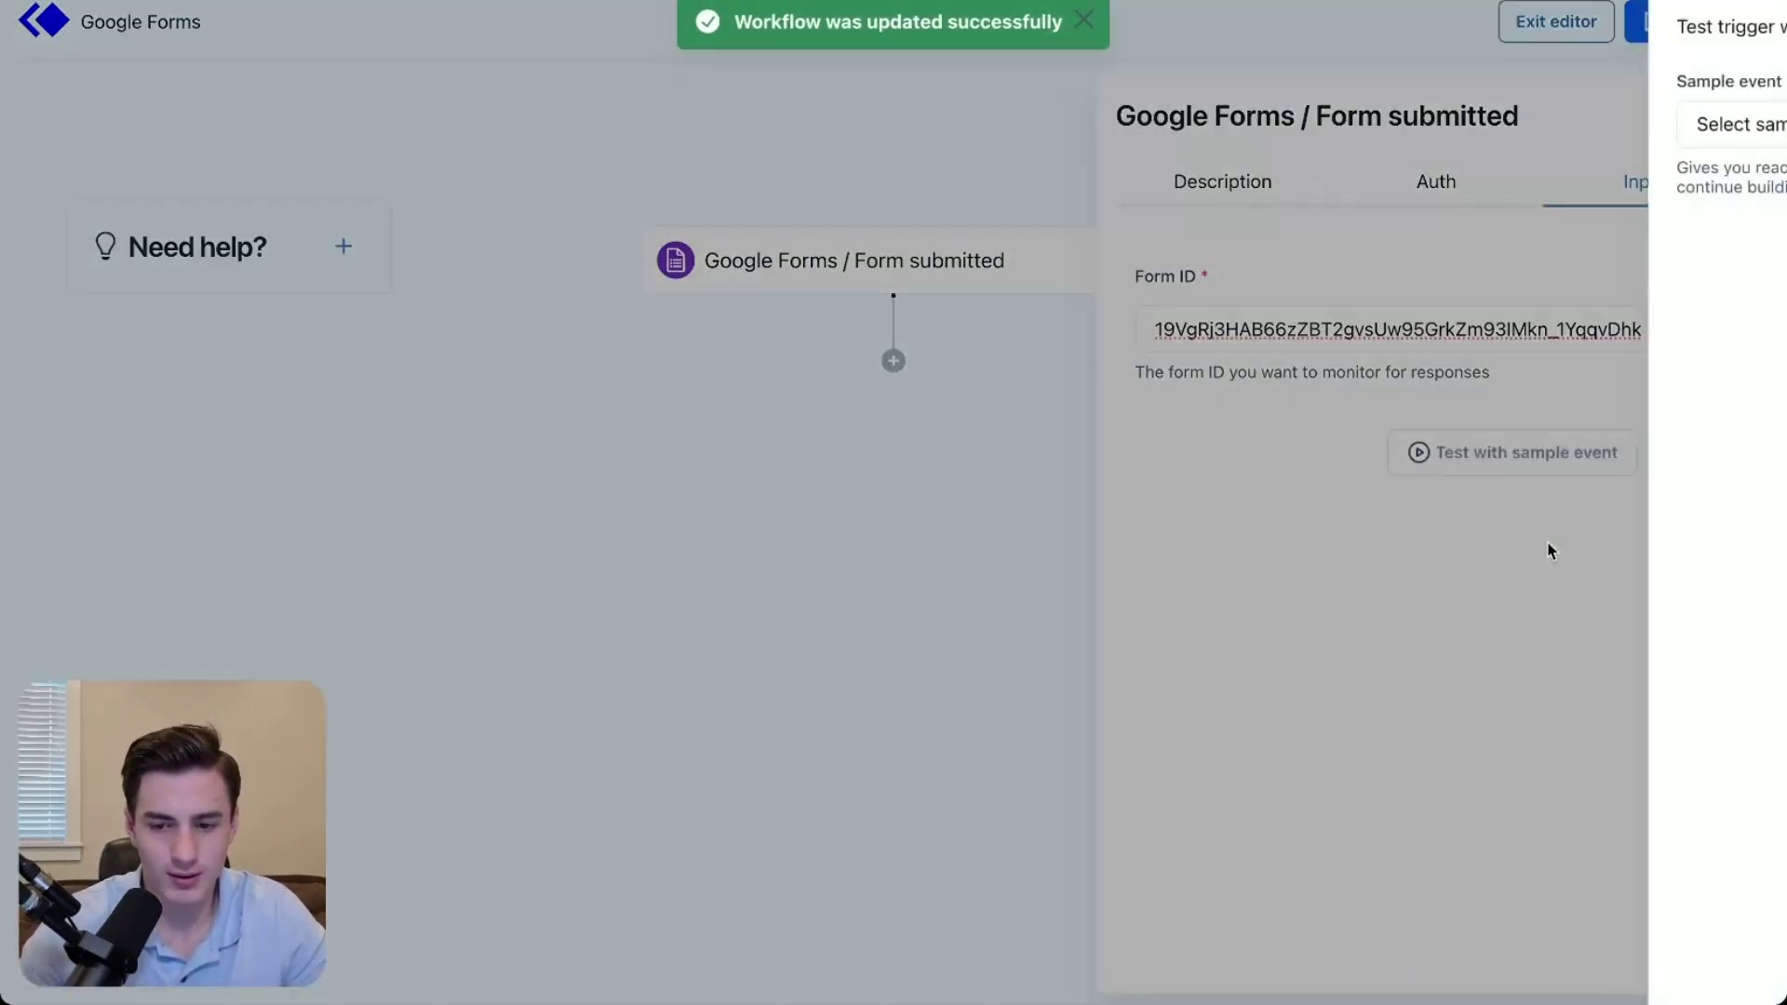
left_click(1556, 120)
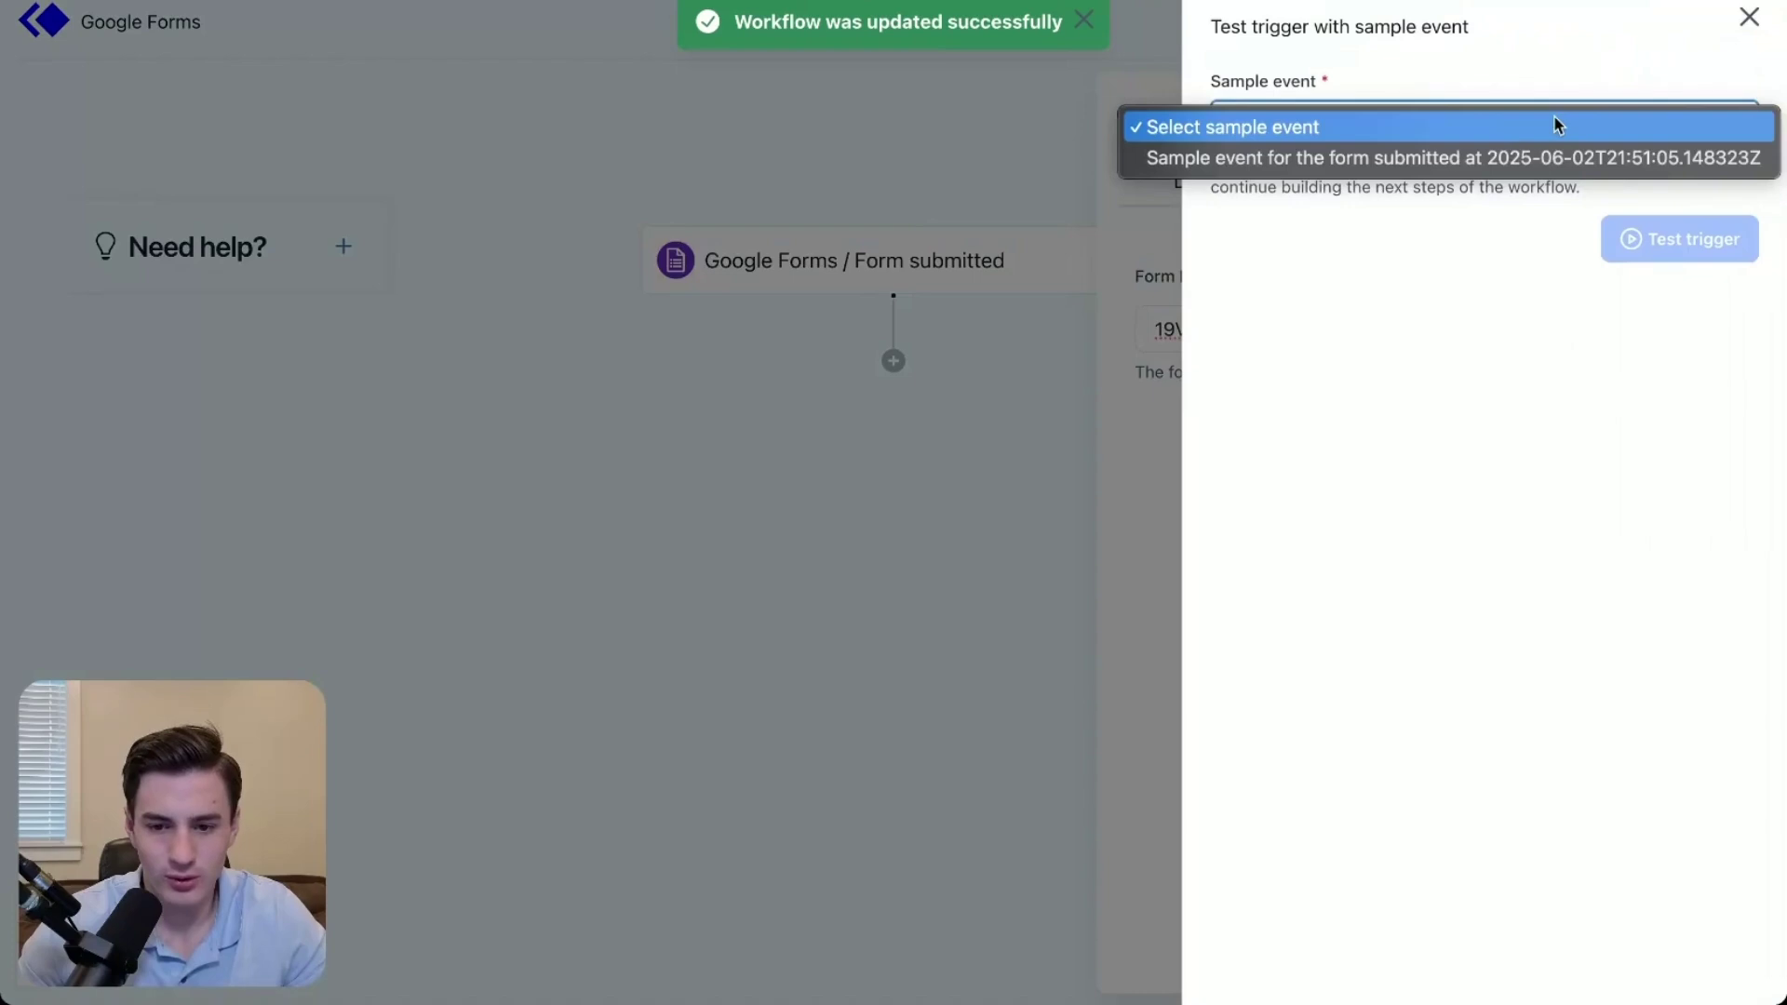
left_click(1521, 164)
left_click(1636, 259)
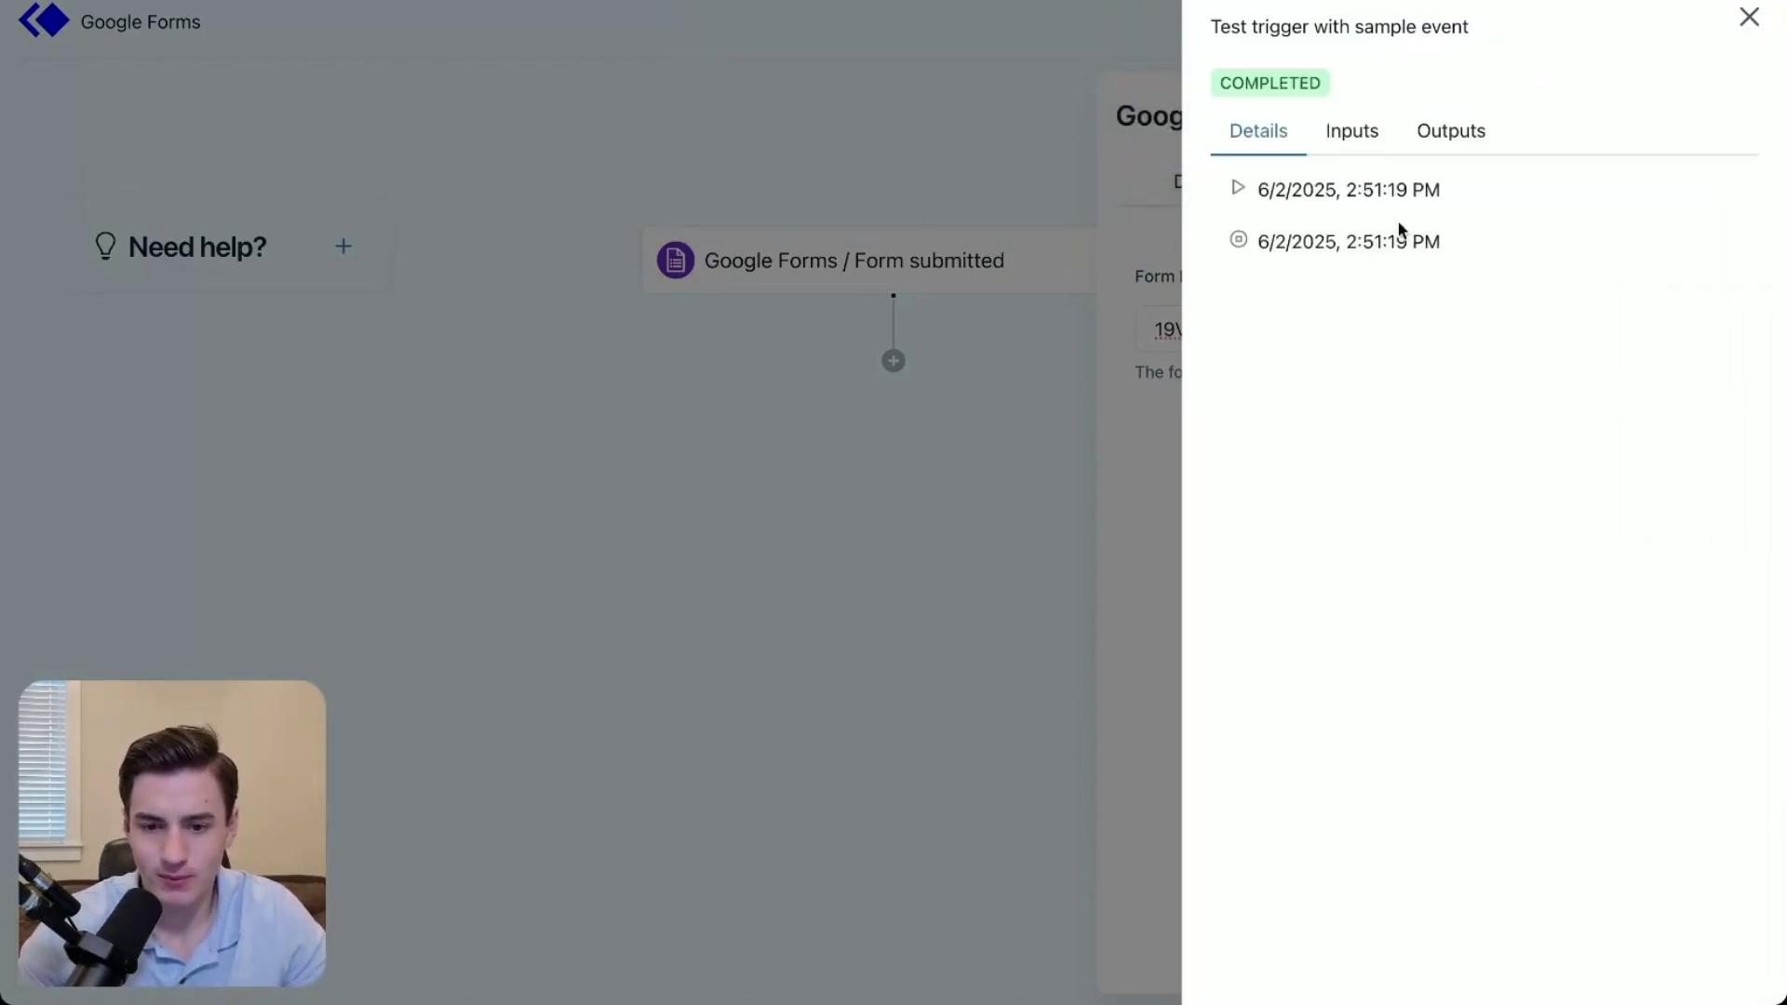
left_click(1749, 17)
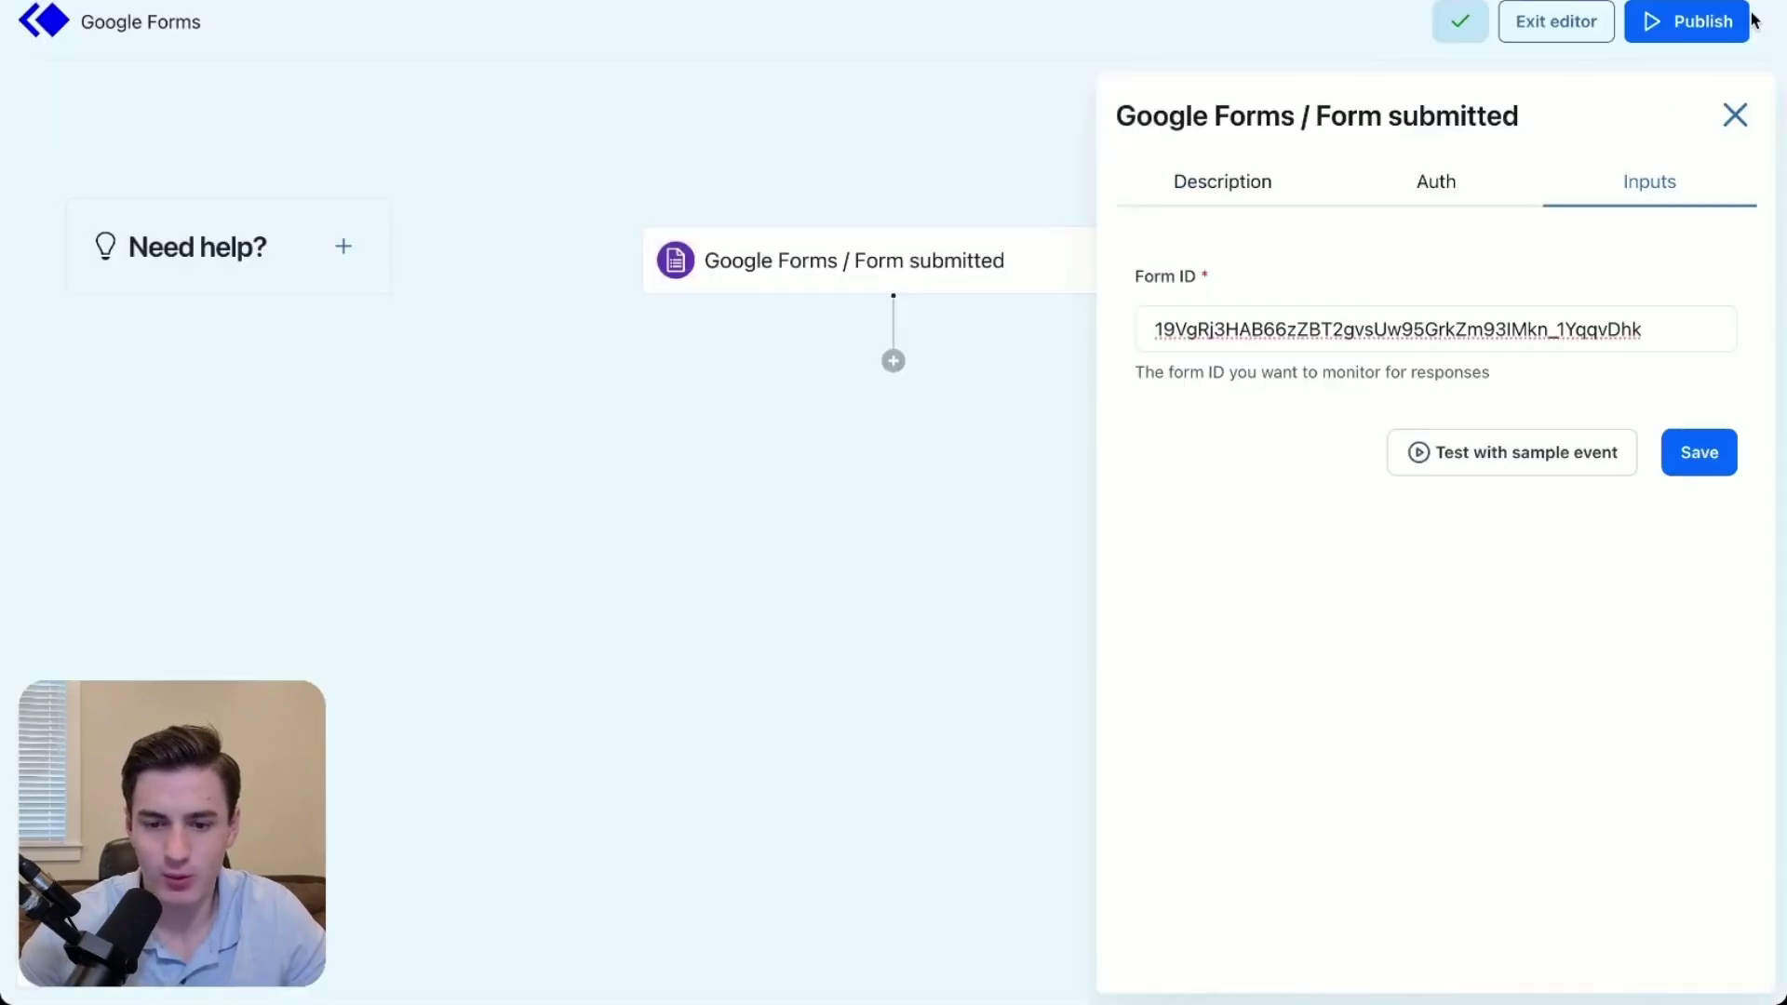
left_click(1735, 114)
Step: Add a Retell AI Create phone call step after the trigger using the existing Retell account
left_click(893, 362)
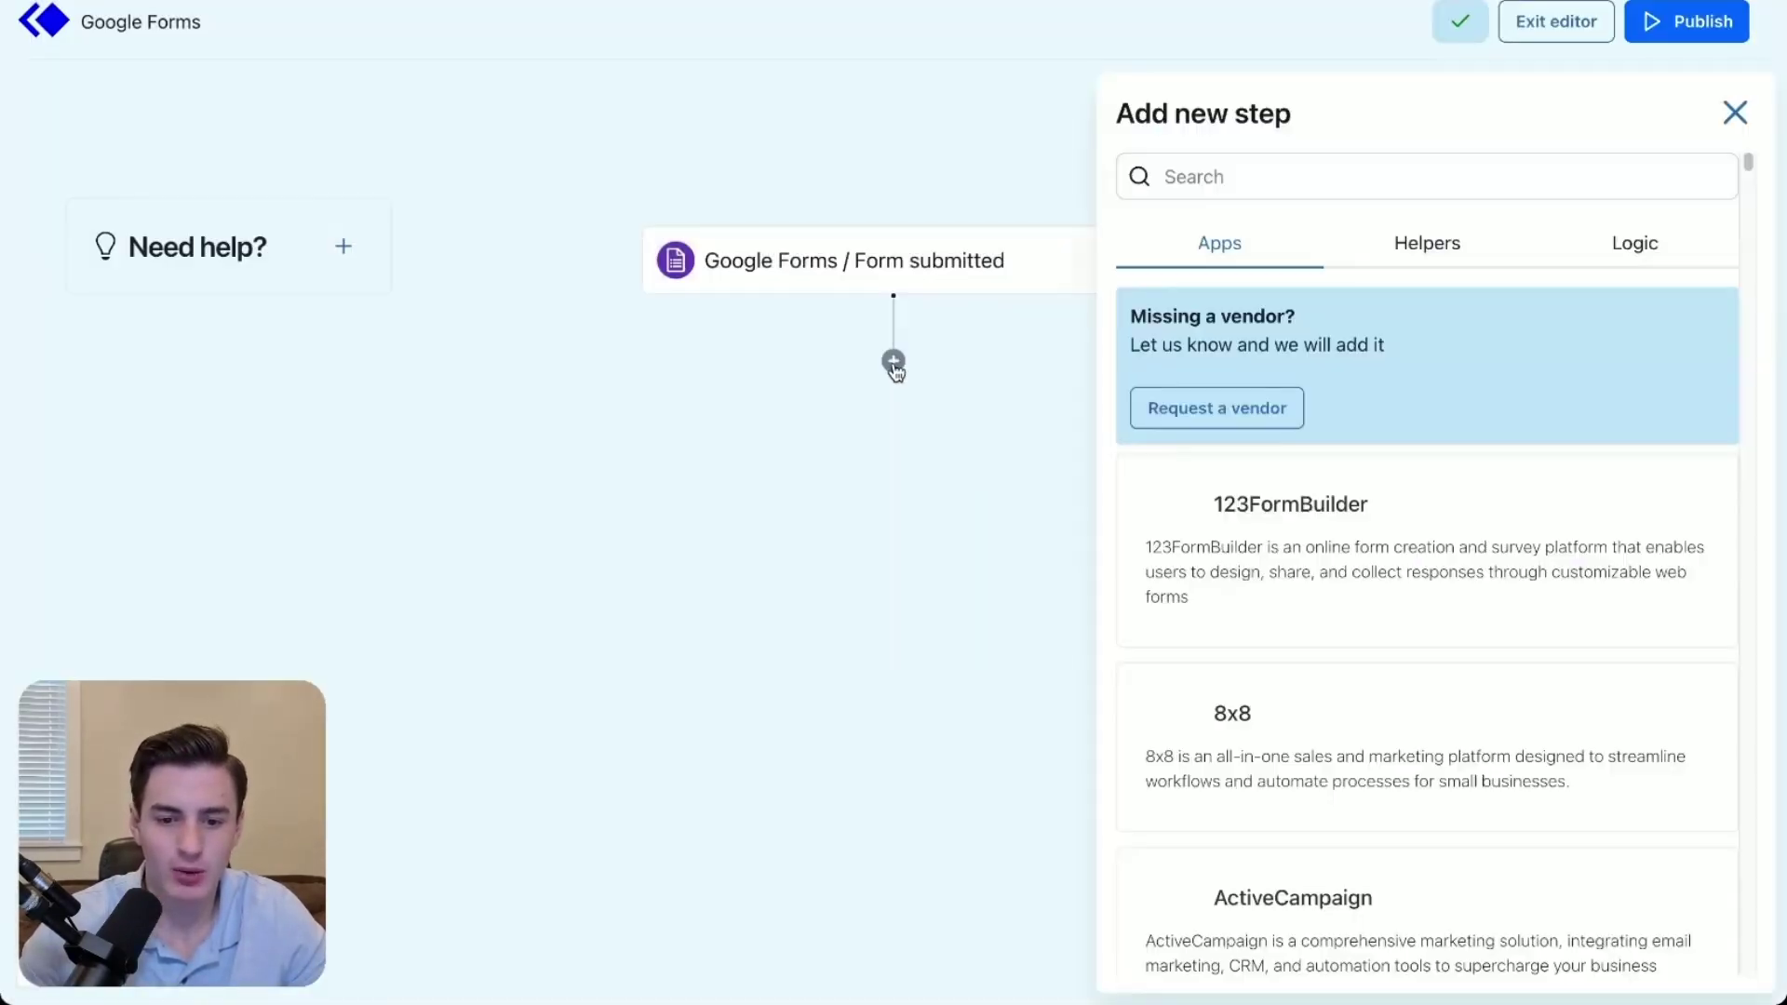
left_click(1364, 183)
type("retell")
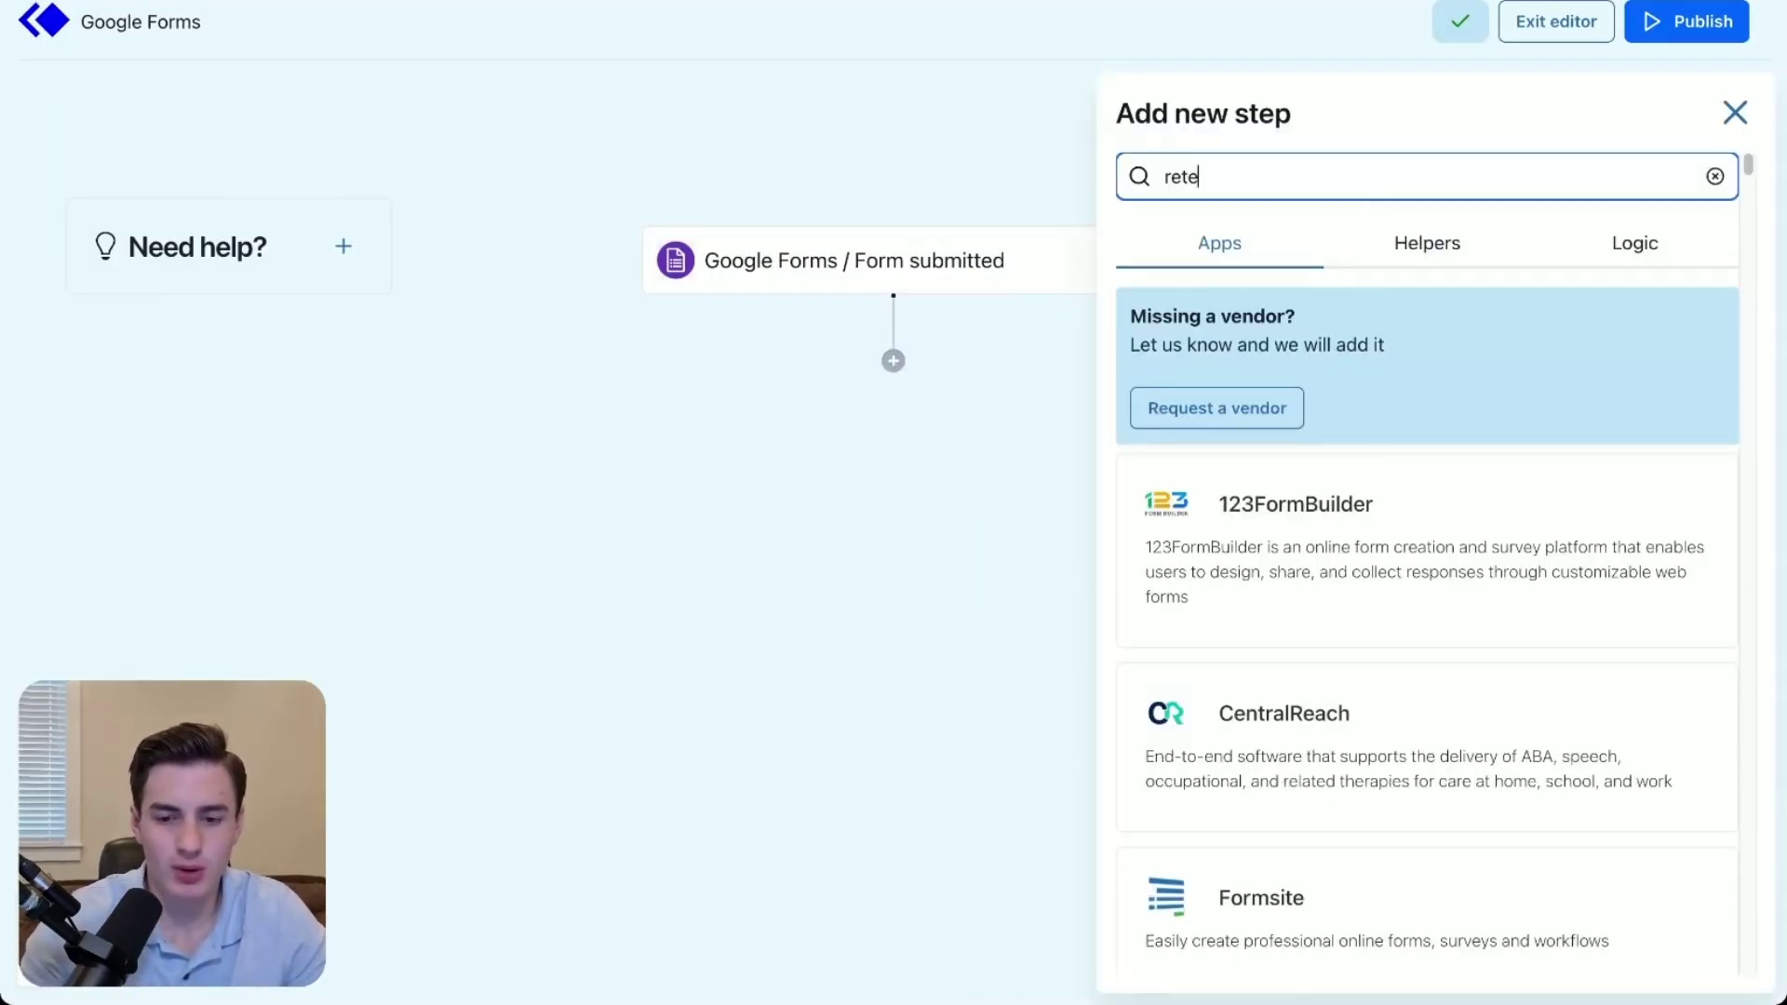
left_click(1329, 504)
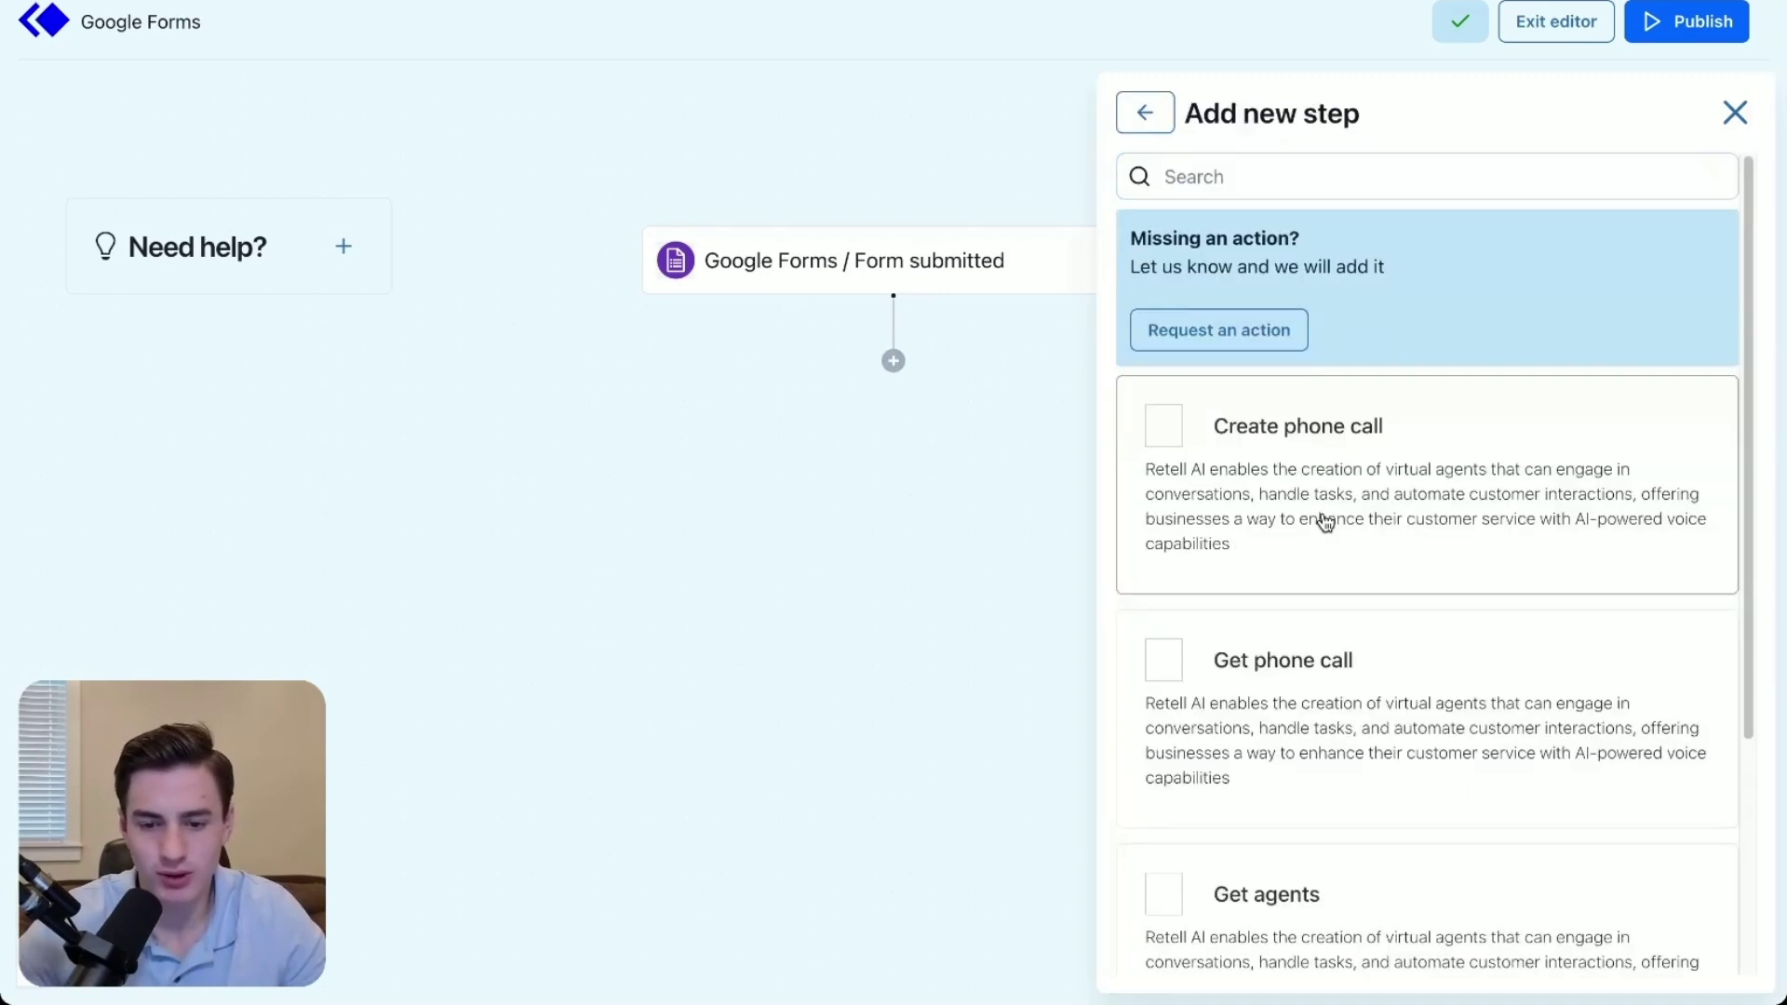
left_click(1301, 457)
left_click(1294, 479)
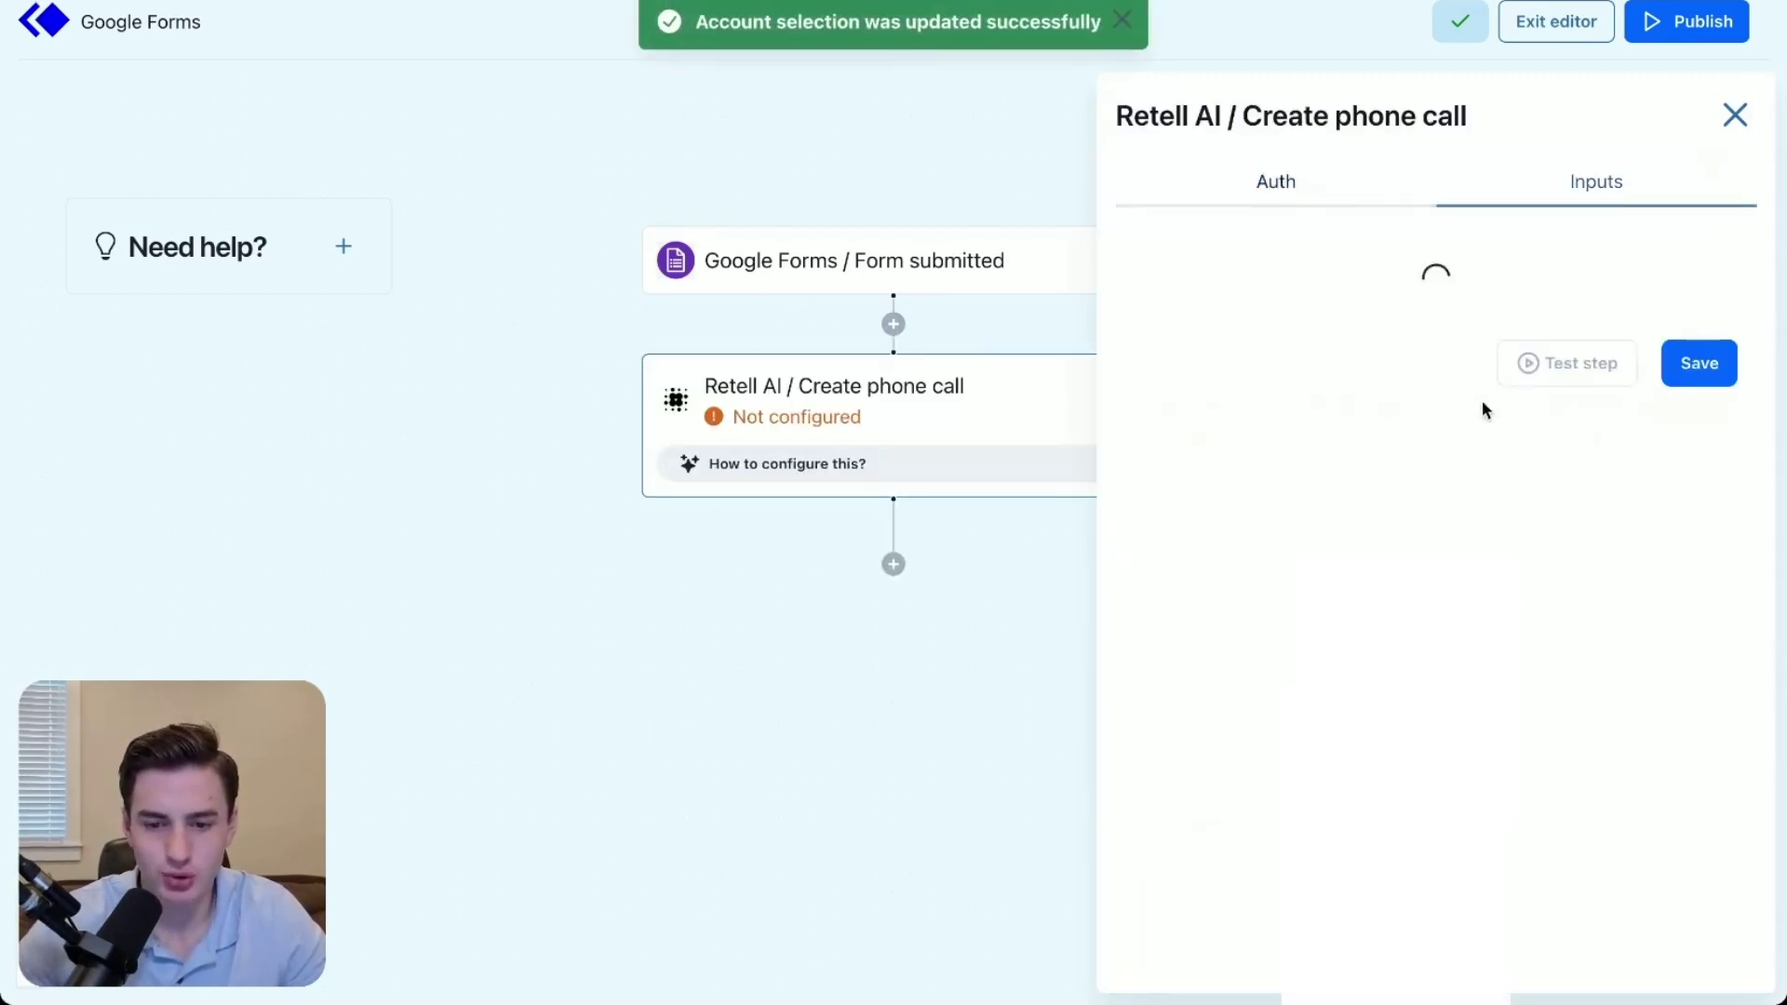
Step: Set From to the first number and To to the form's Phone Number, then save the step
left_click(1404, 330)
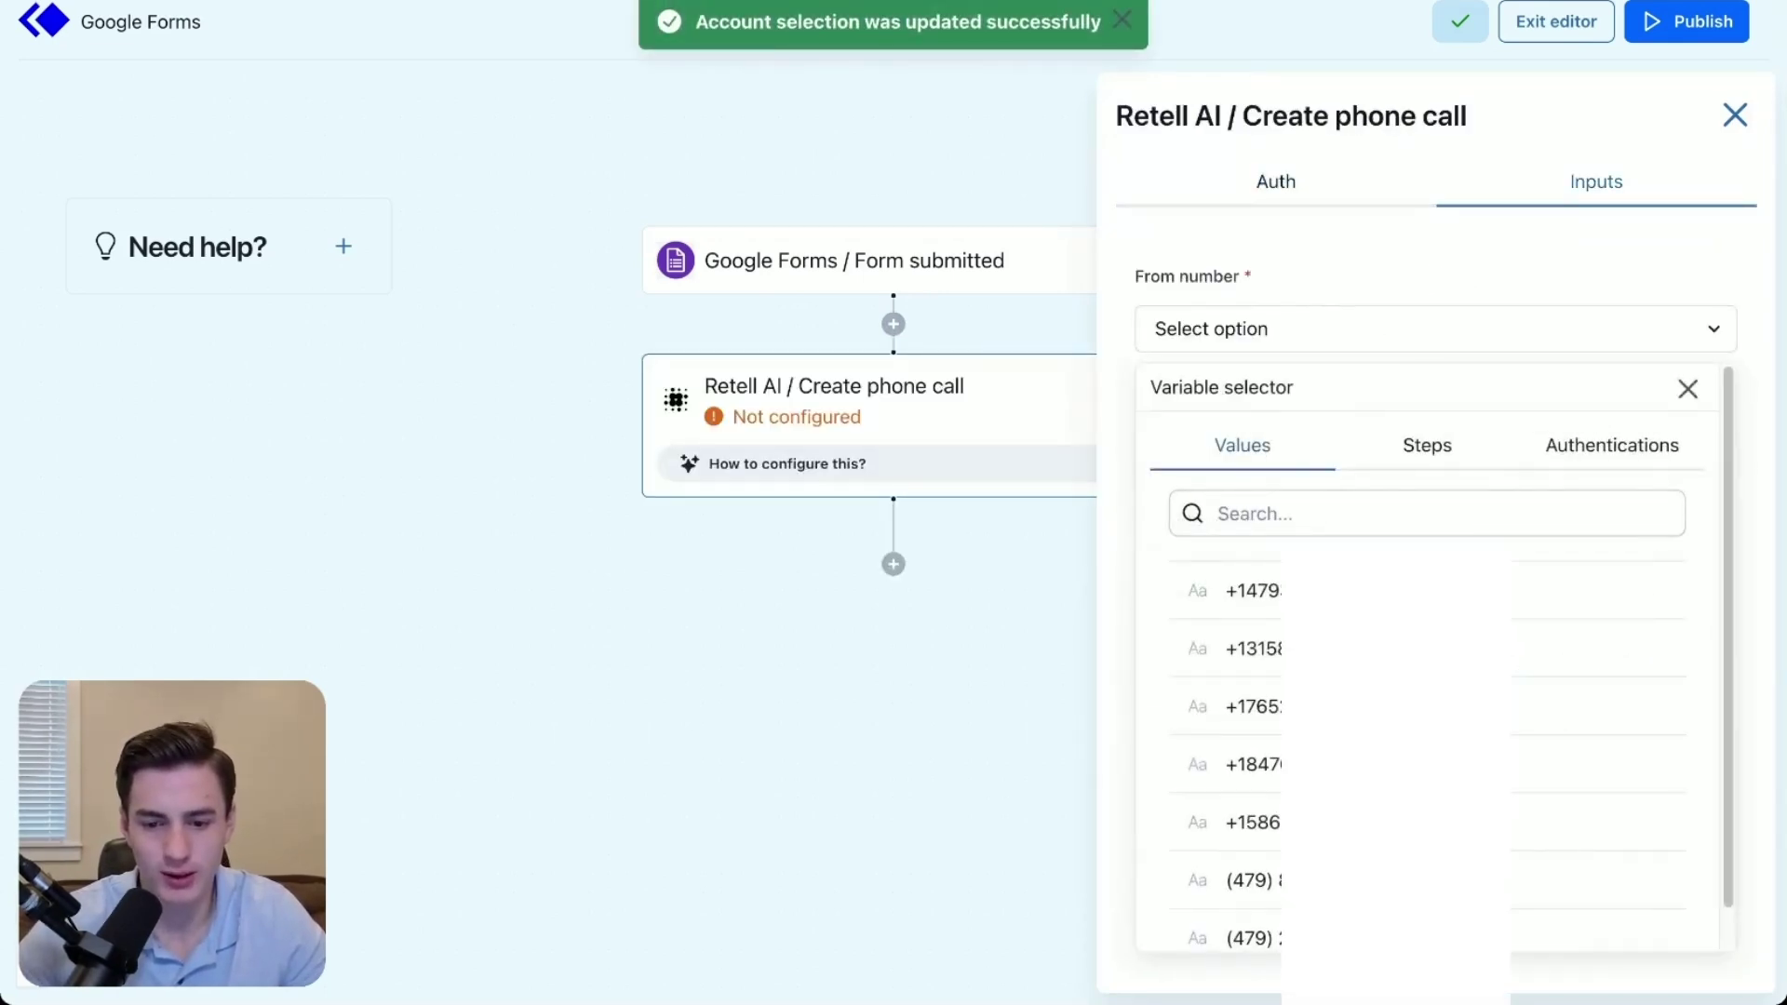
left_click(1396, 591)
left_click(1377, 446)
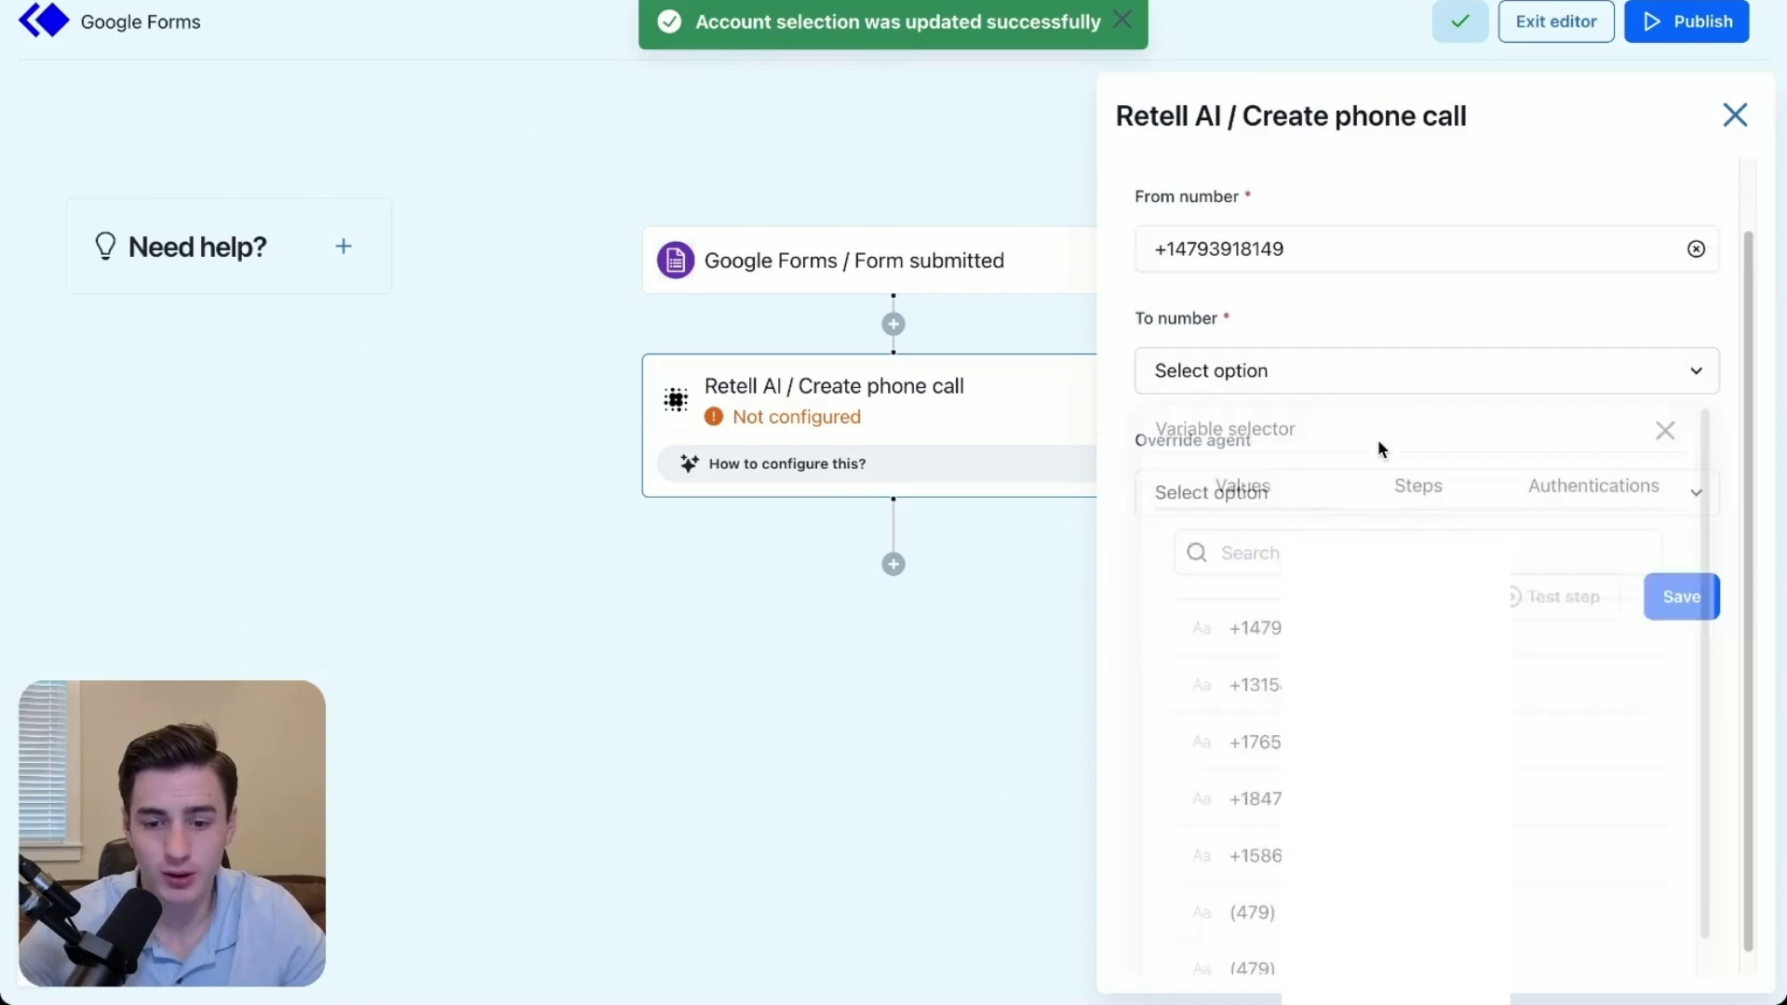
left_click(1387, 567)
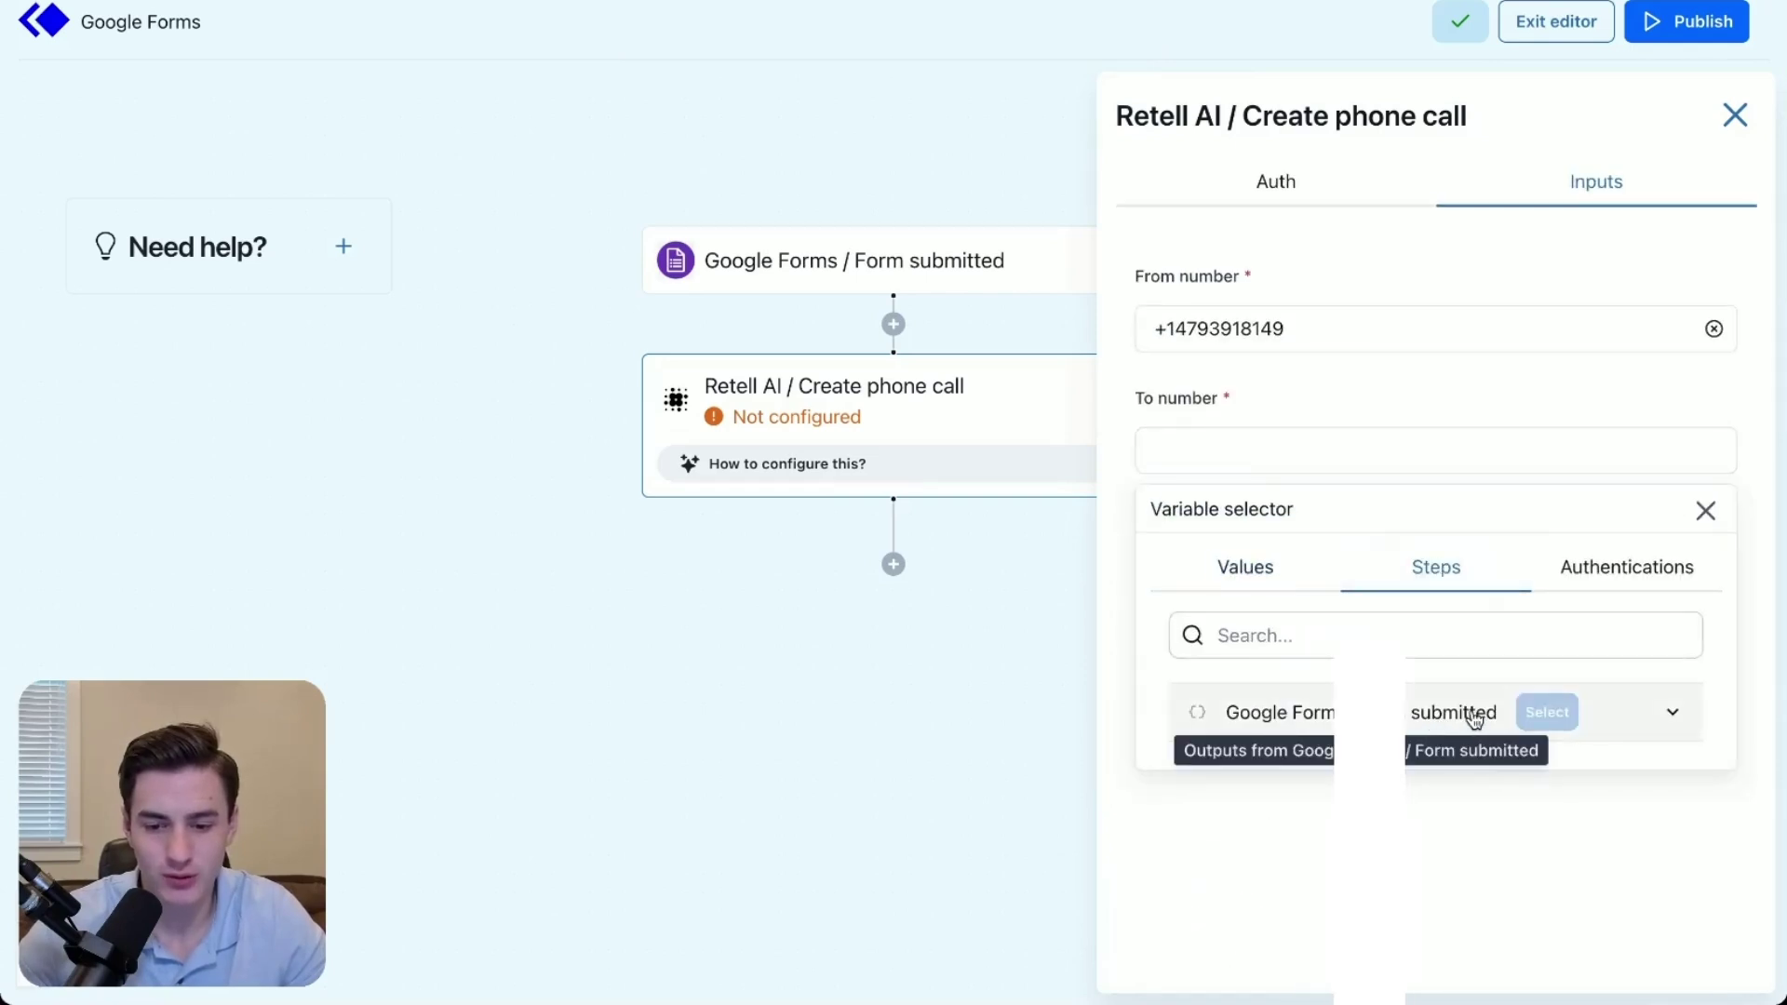
left_click(1327, 713)
scroll(1331, 727, "down", 2)
scroll(1397, 726, "down", 2)
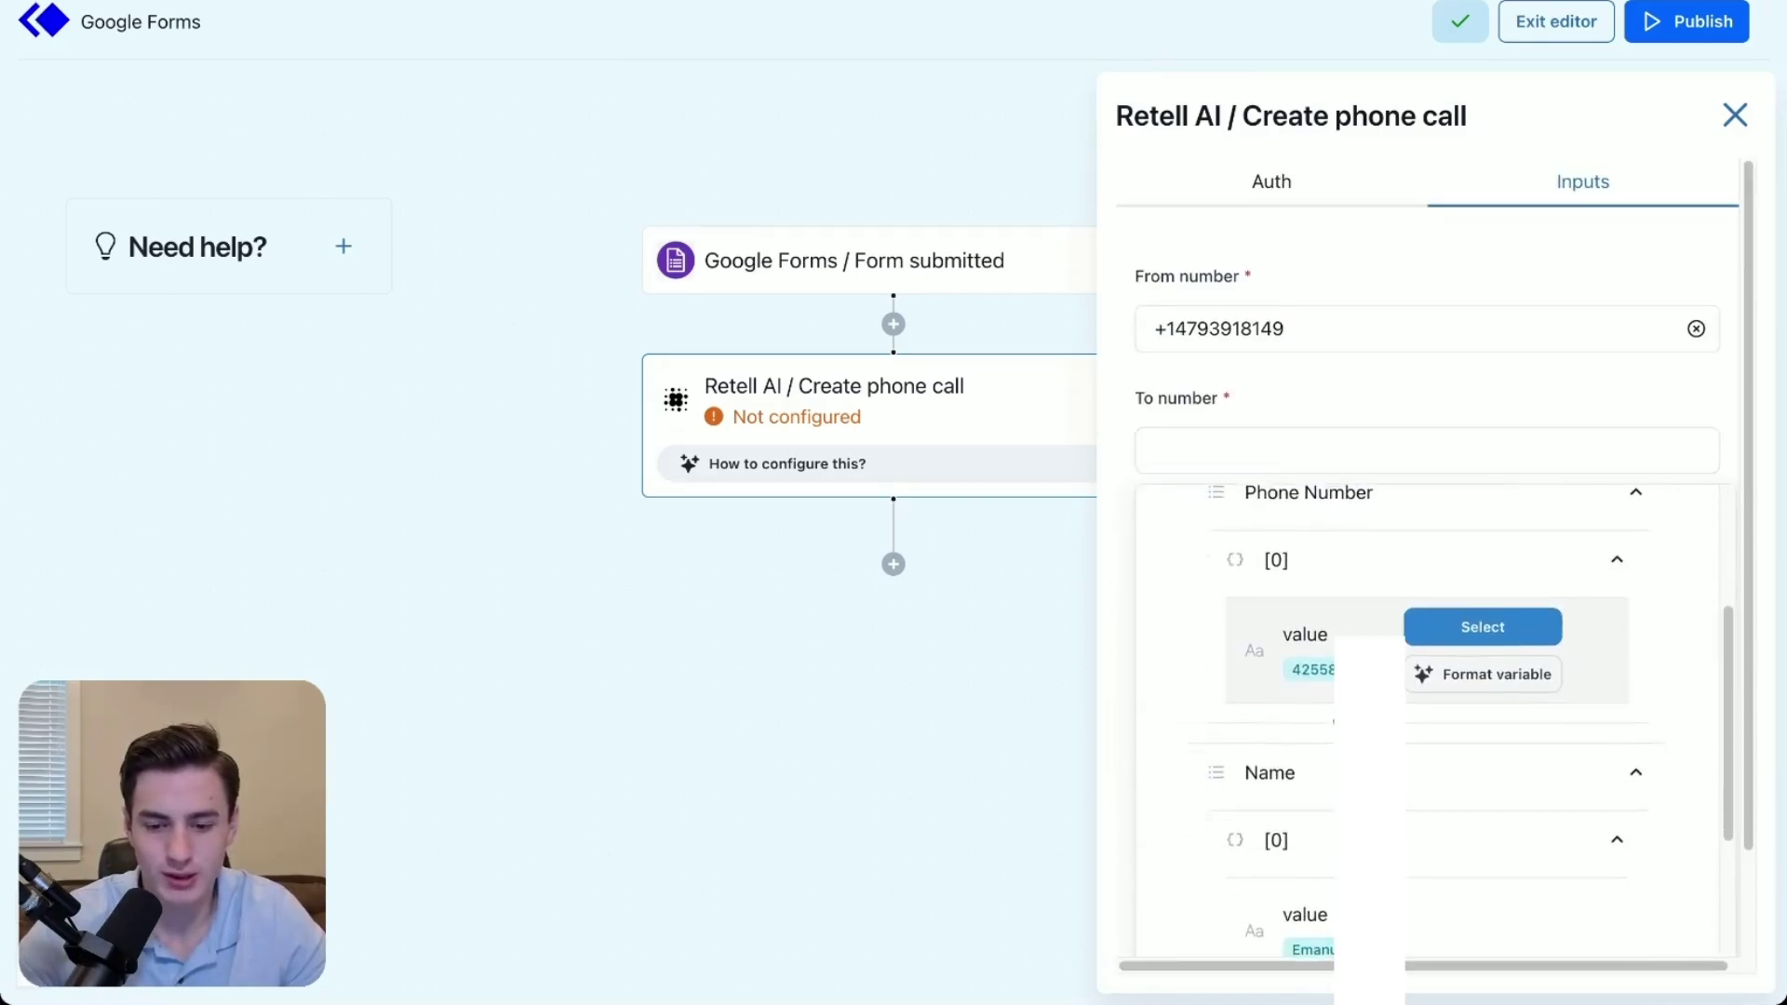
scroll(1406, 728, "up", 2)
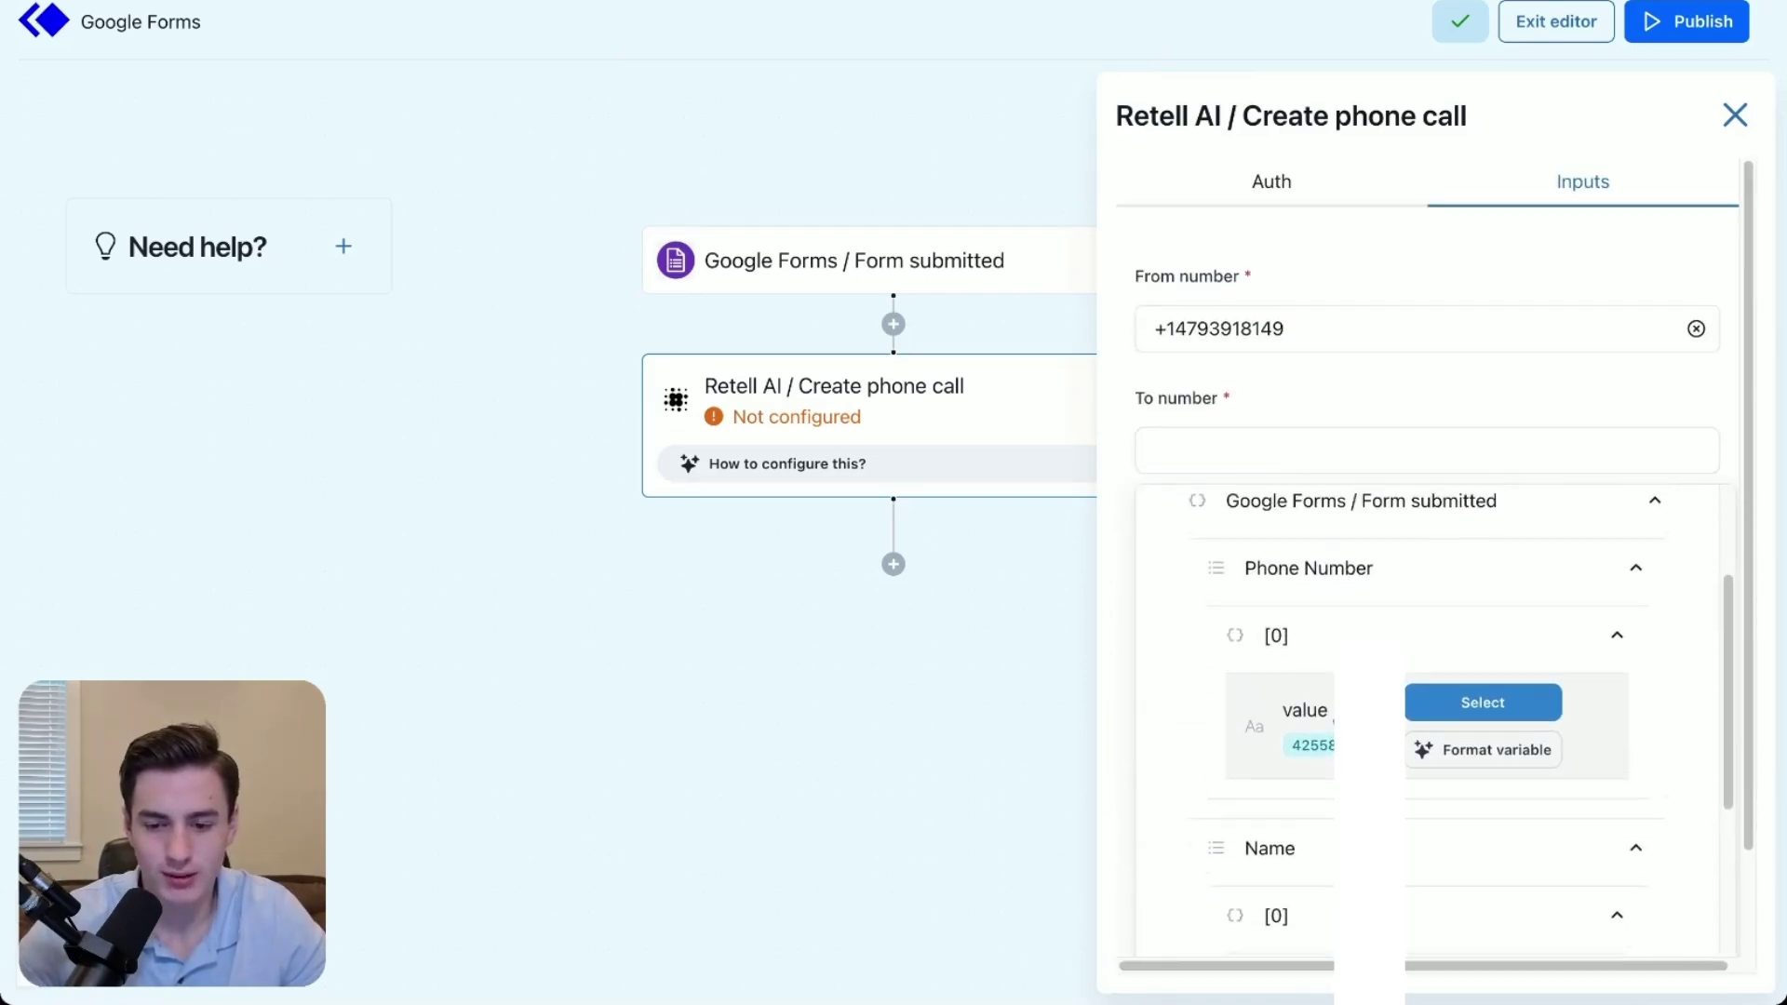
left_click(1425, 713)
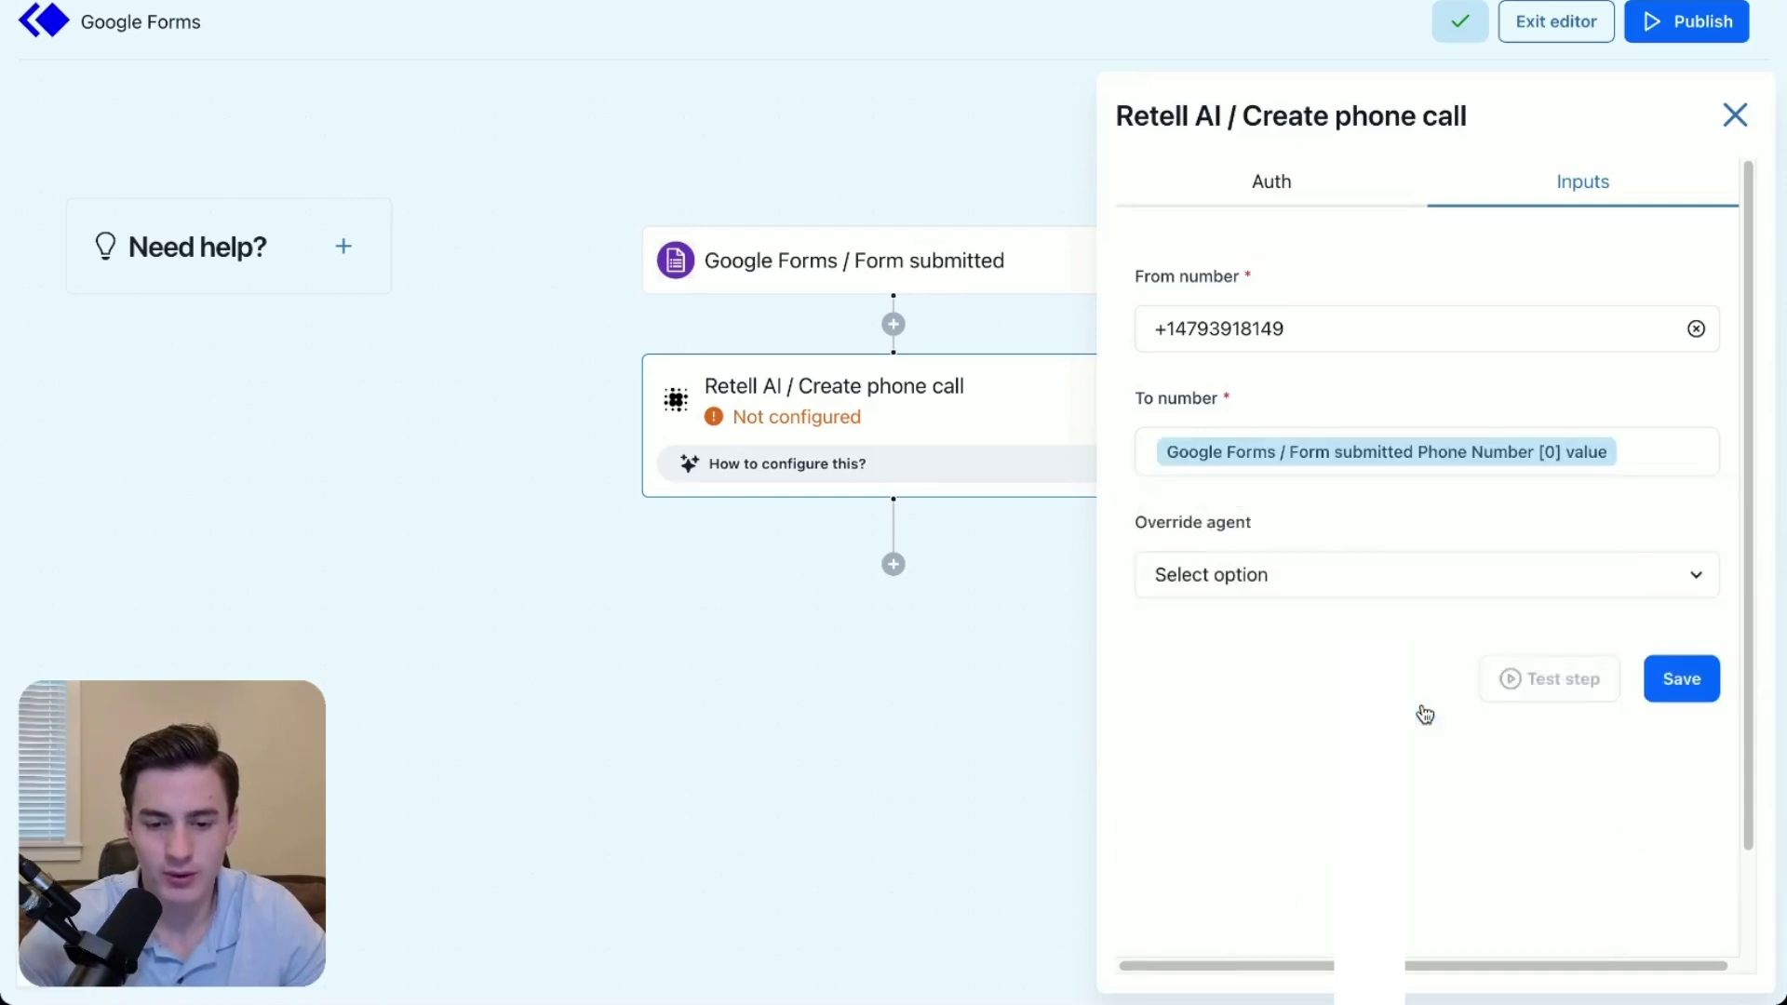
left_click(1681, 678)
left_click(1680, 678)
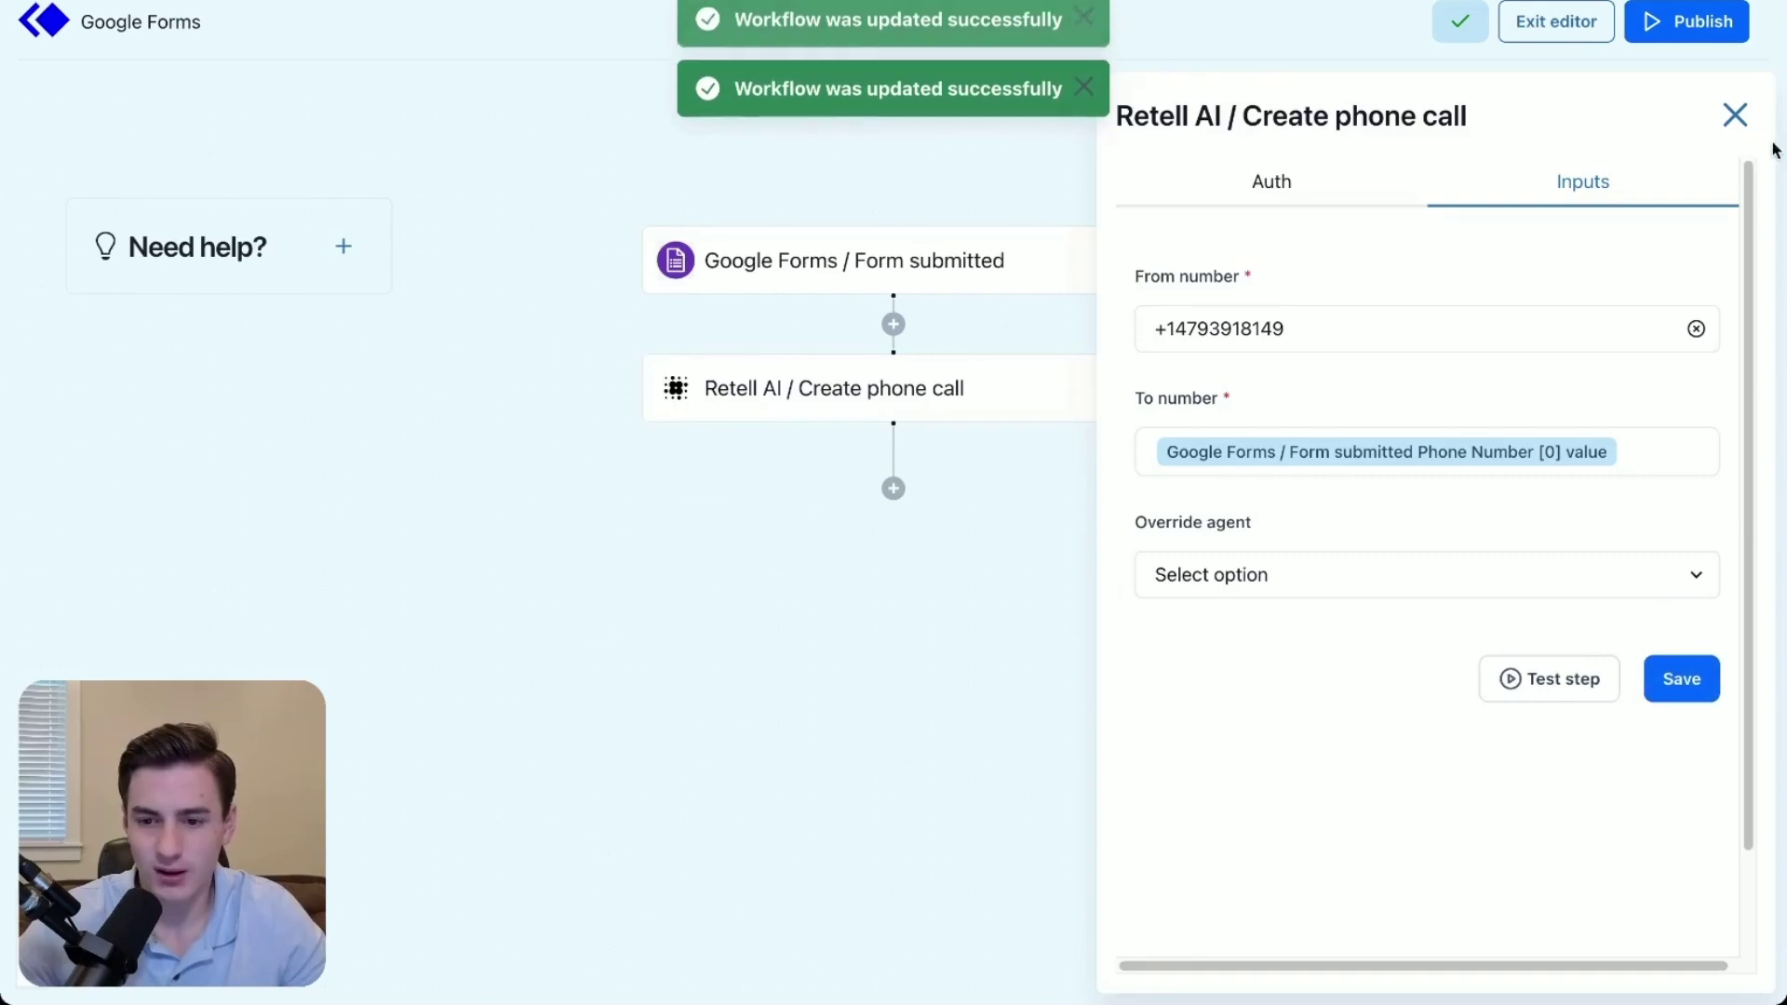
left_click(1735, 114)
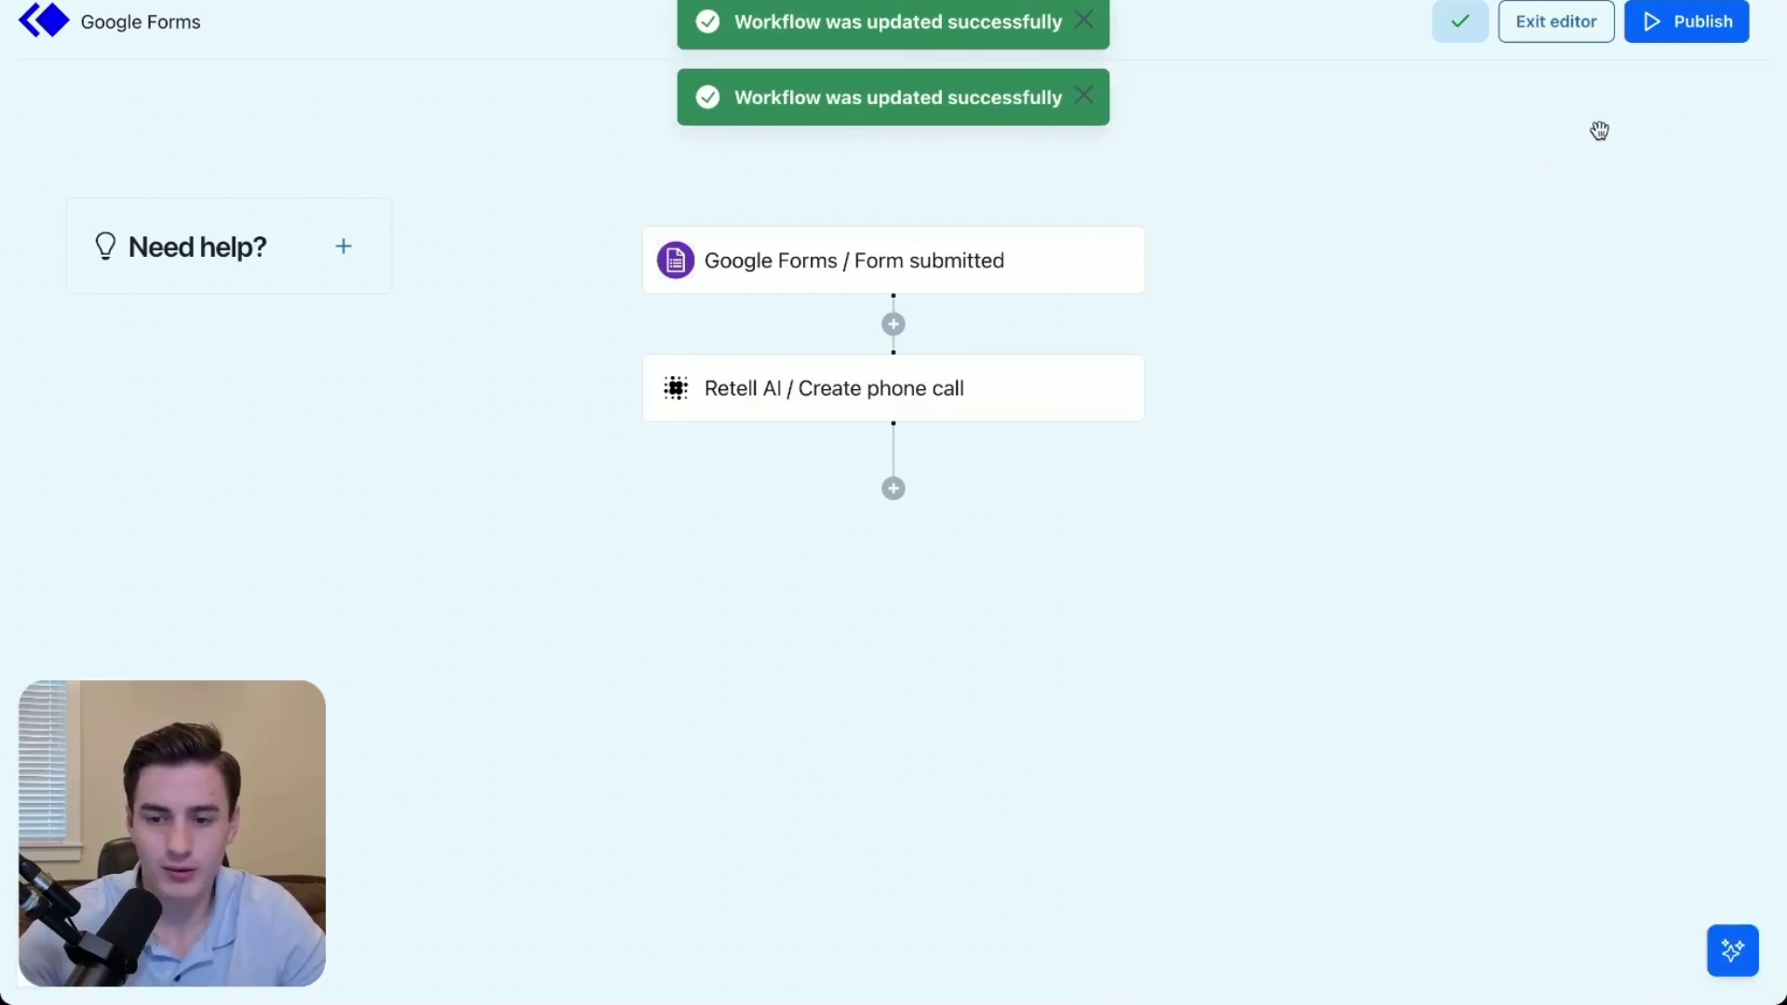
Step: Publish the Google Forms workflow and return to the Workflows list
left_click(1675, 28)
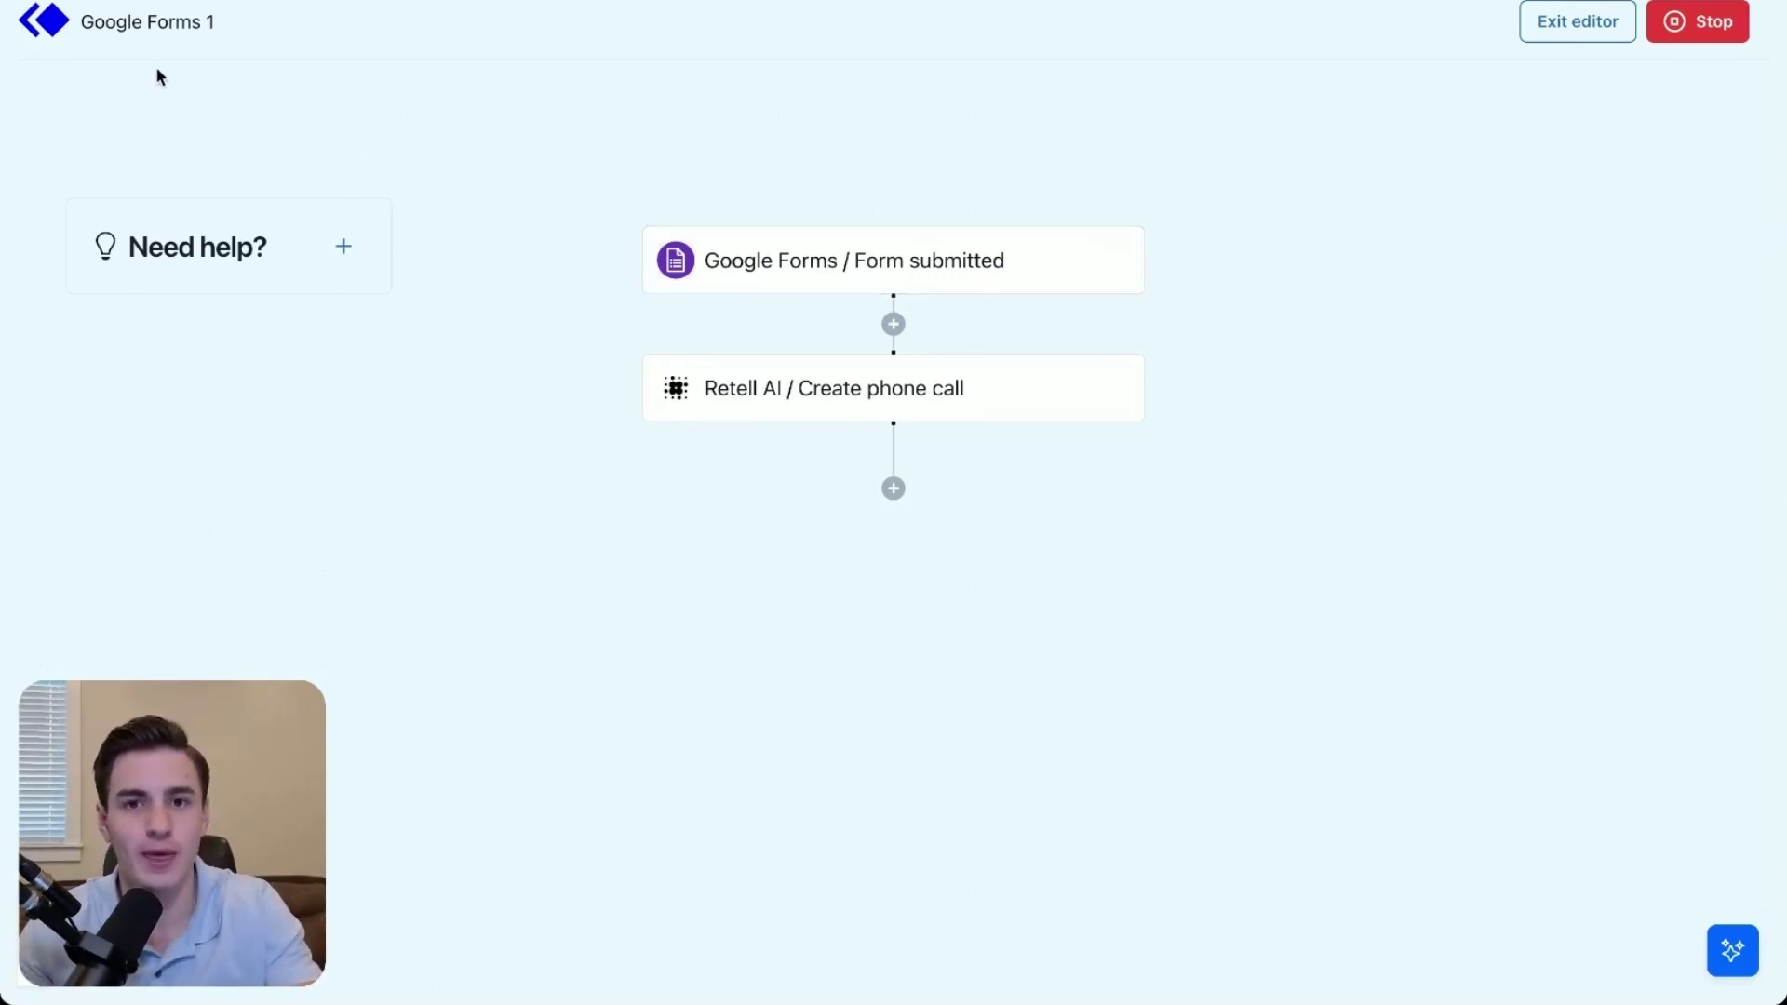
left_click(51, 43)
Step: Set the Sheets call step's To number to row value [0], From to the first number, save, then enter a number in A3
left_click(491, 588)
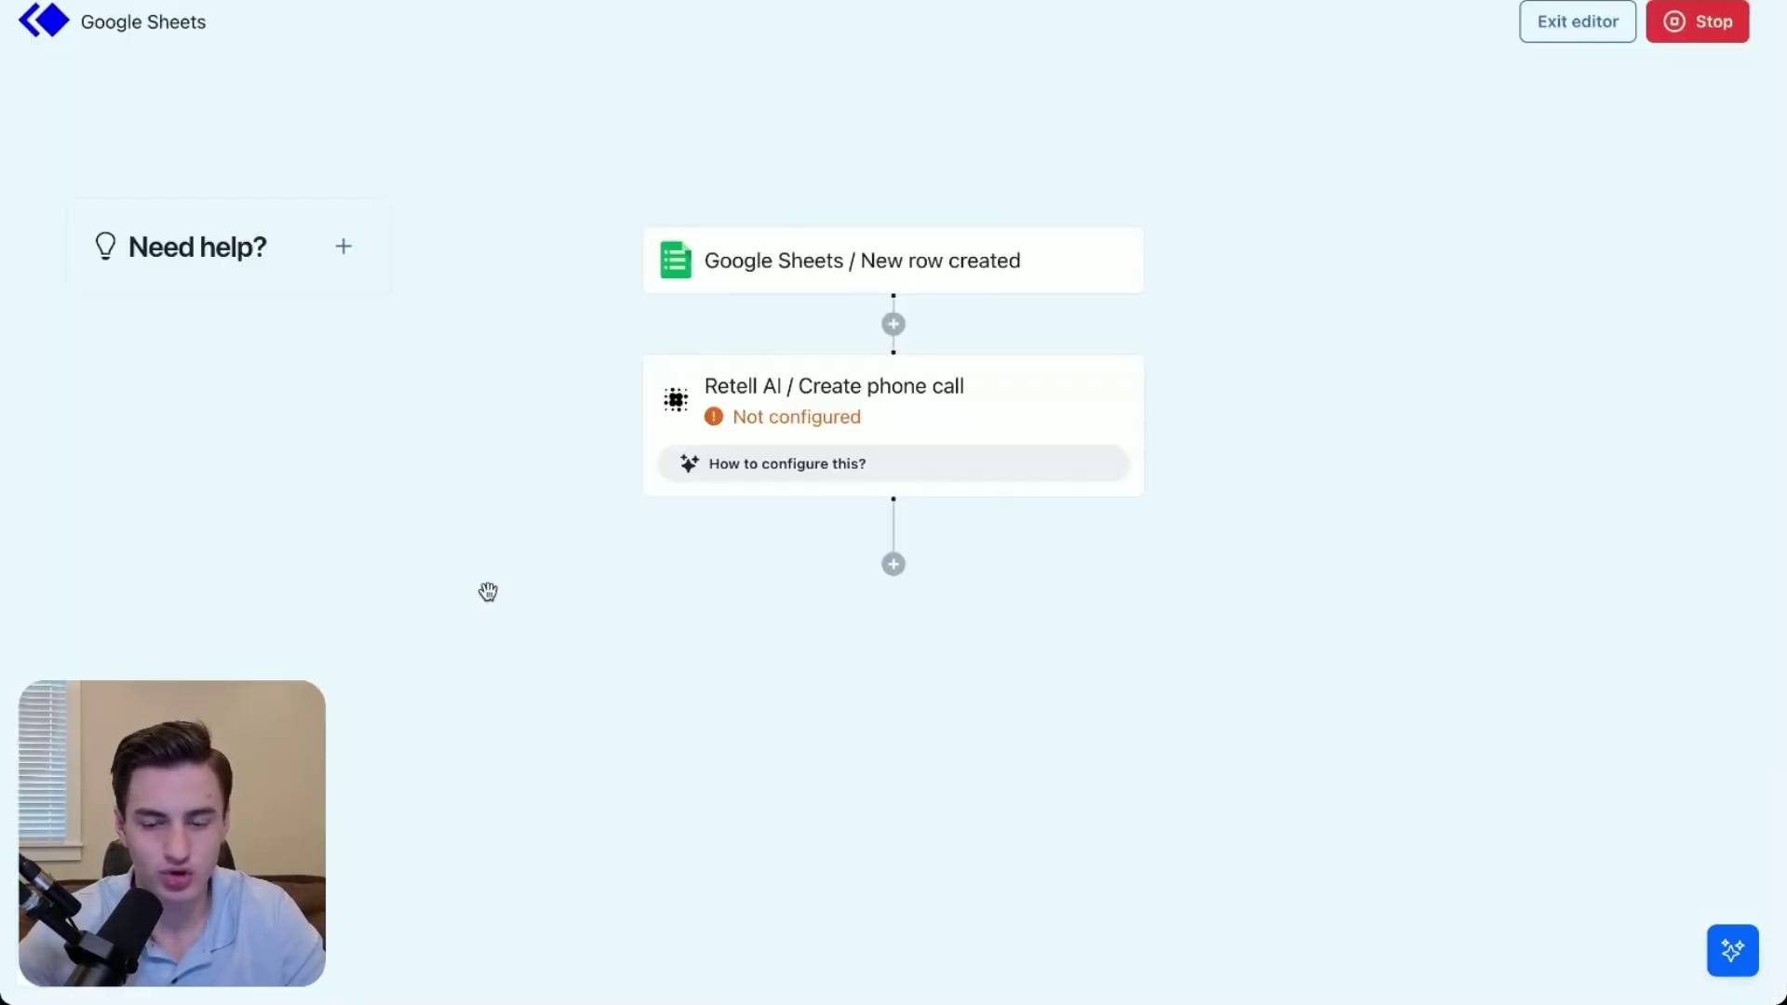
left_click(823, 410)
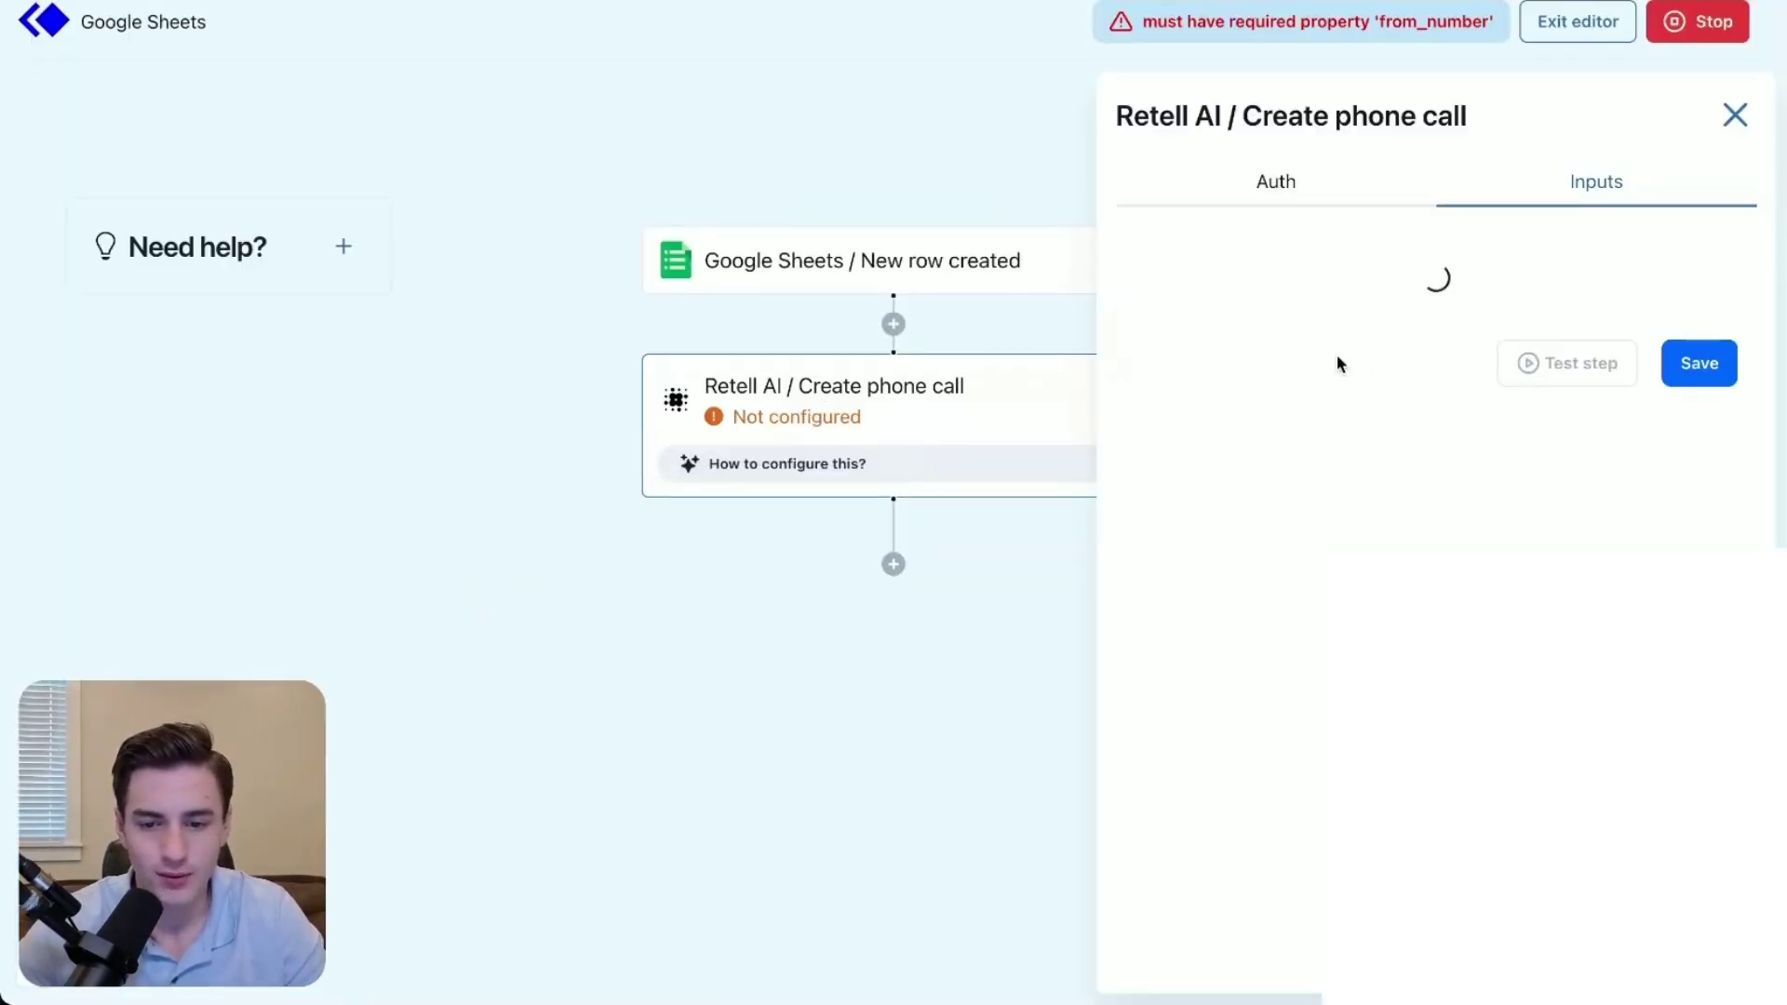
left_click(1315, 451)
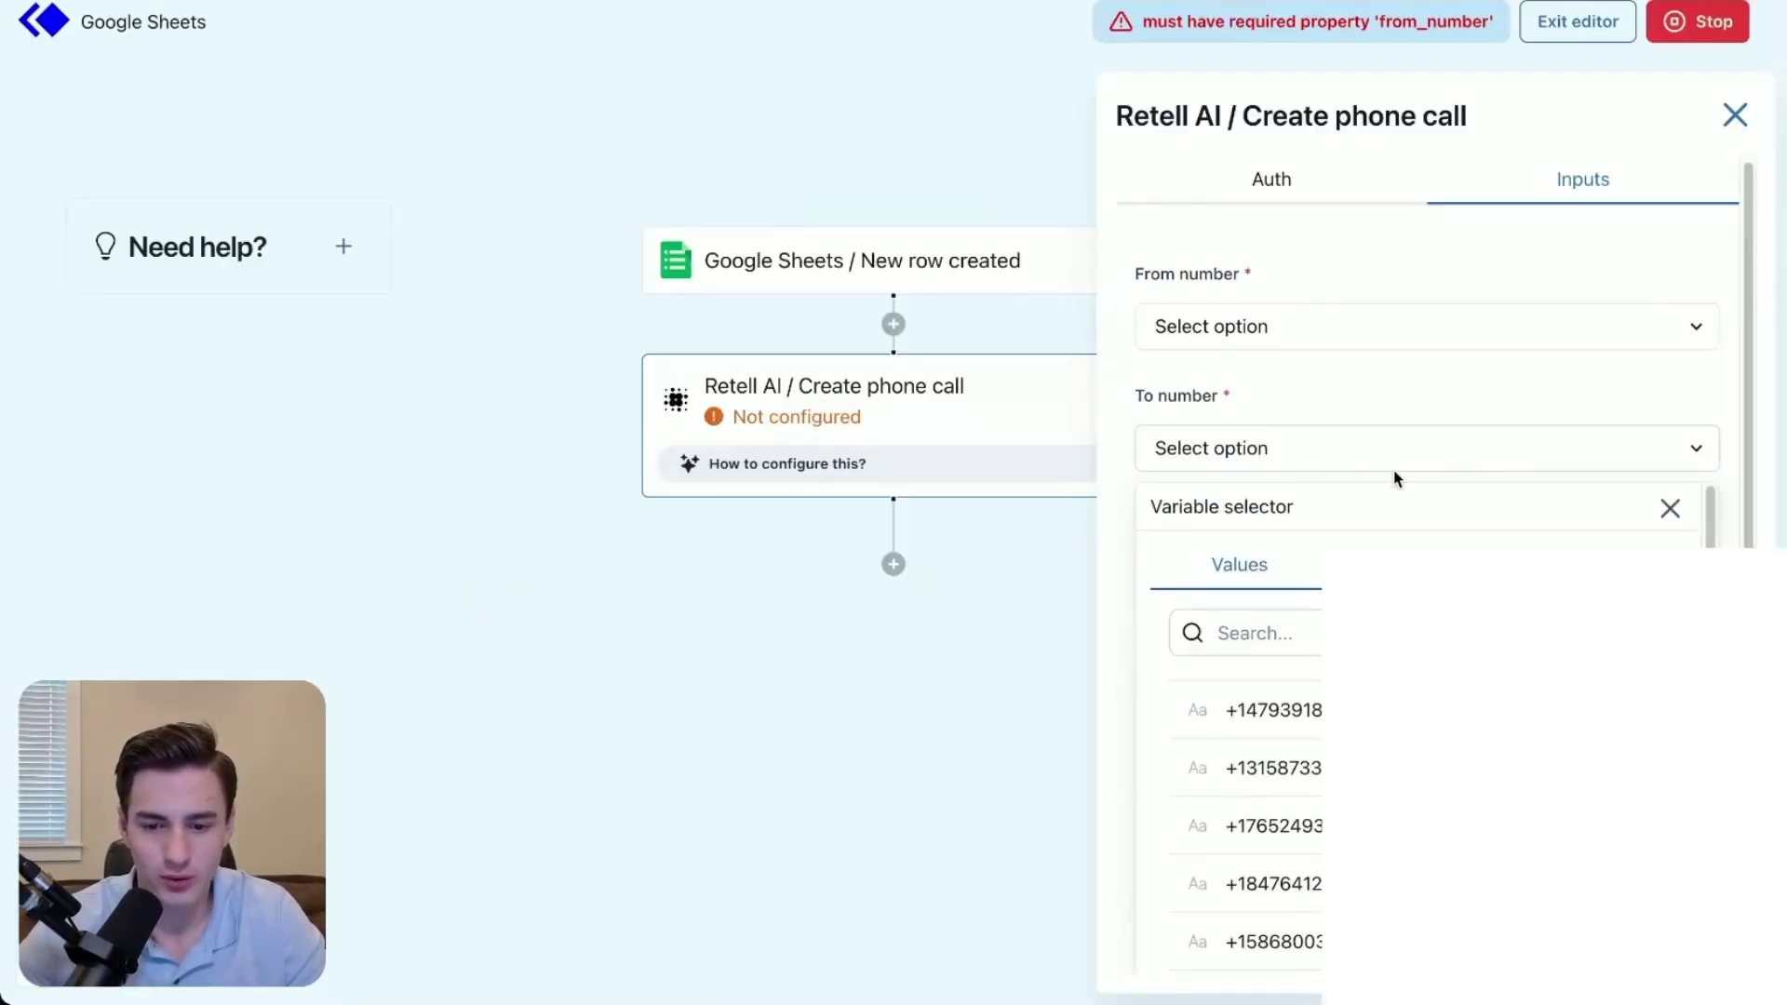
left_click(1274, 712)
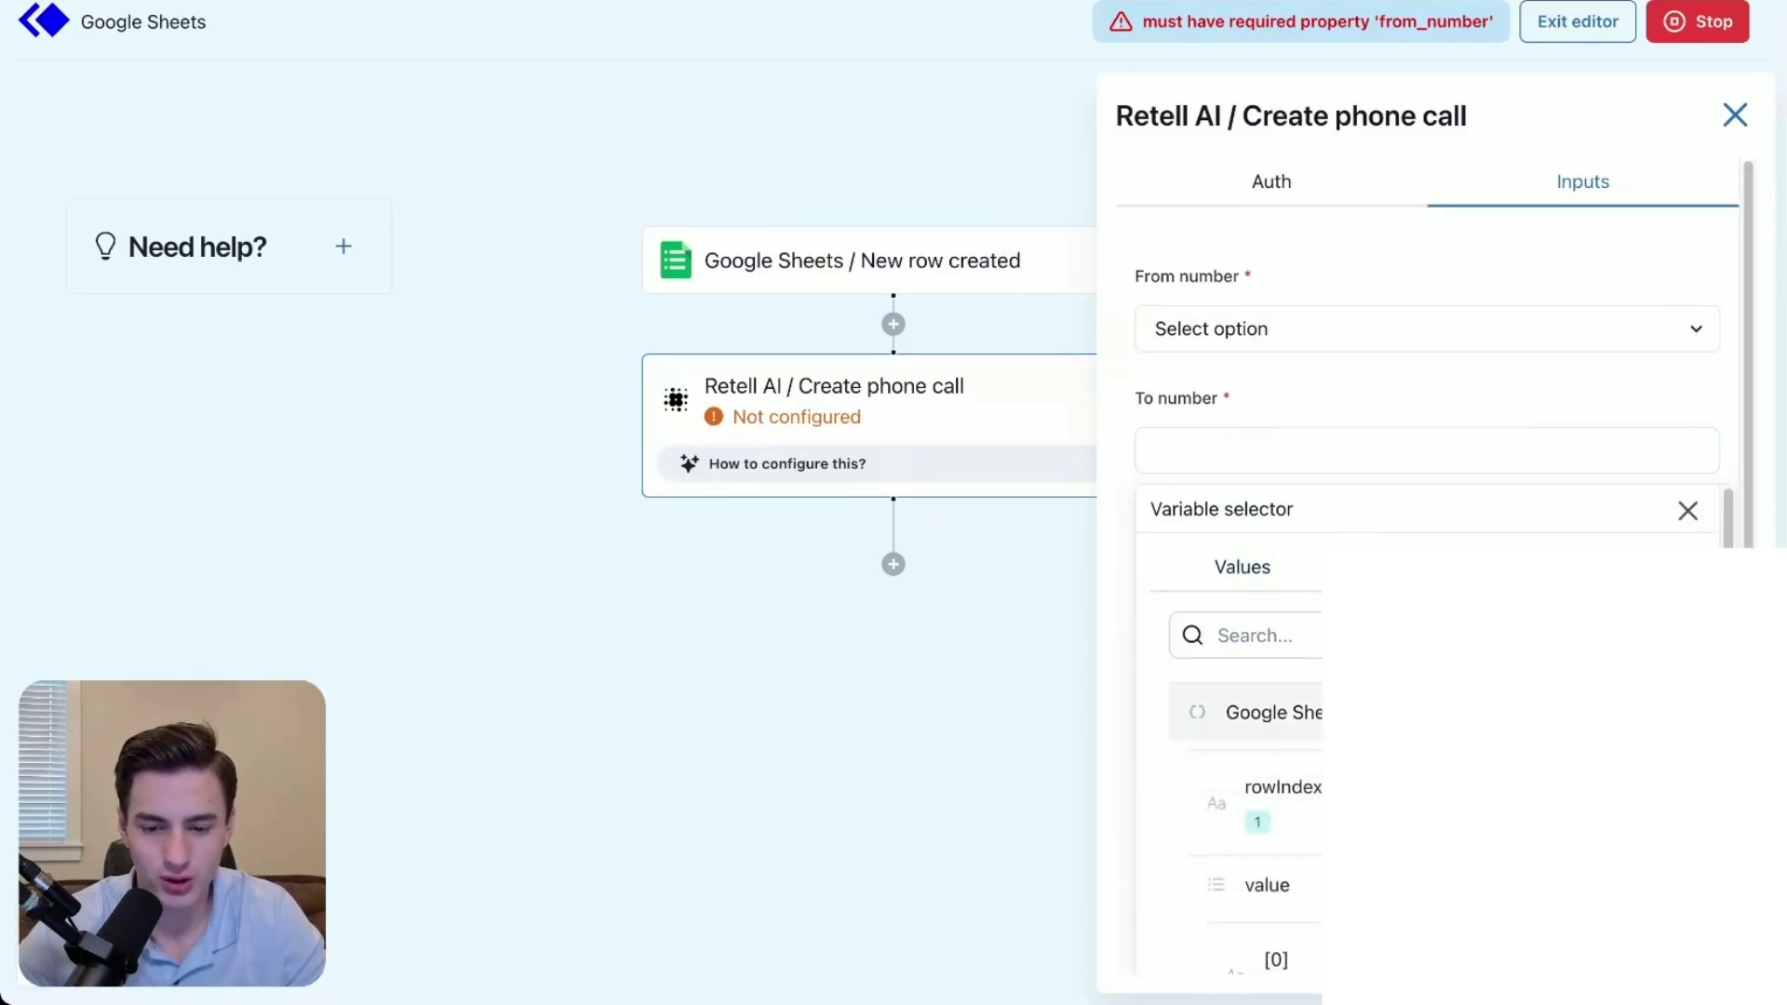
scroll(1256, 815, "down", 1)
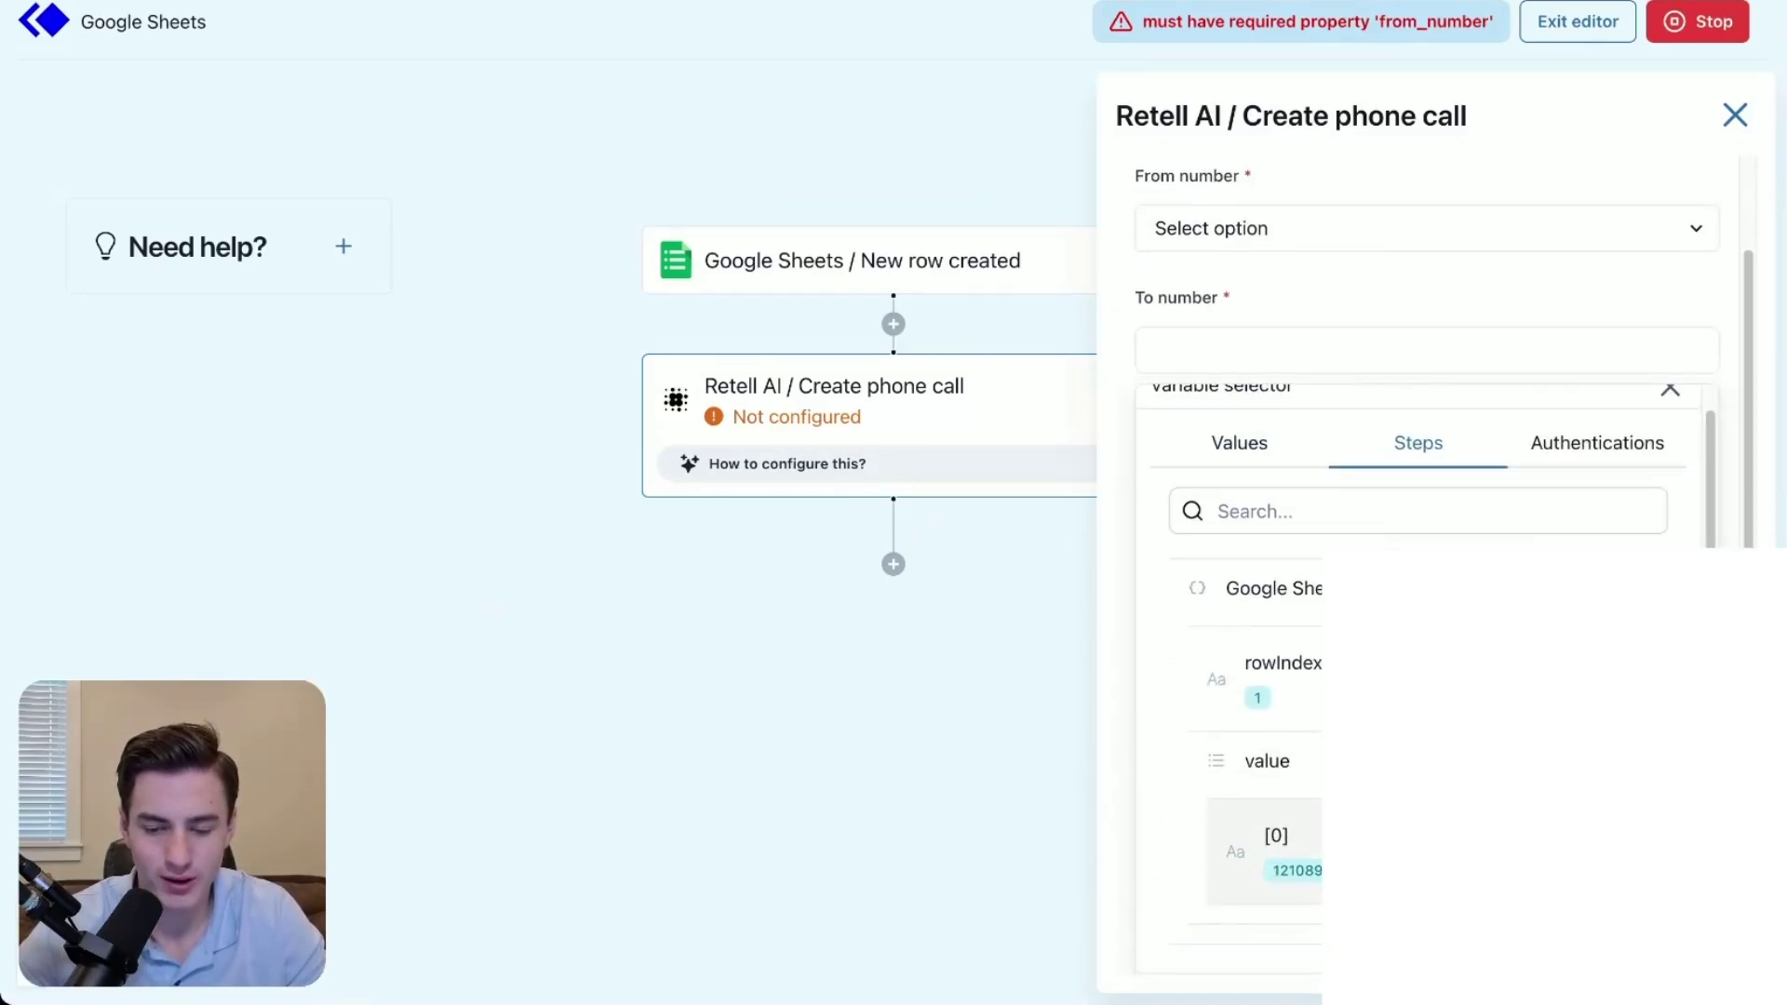
left_click(1275, 842)
left_click(1433, 329)
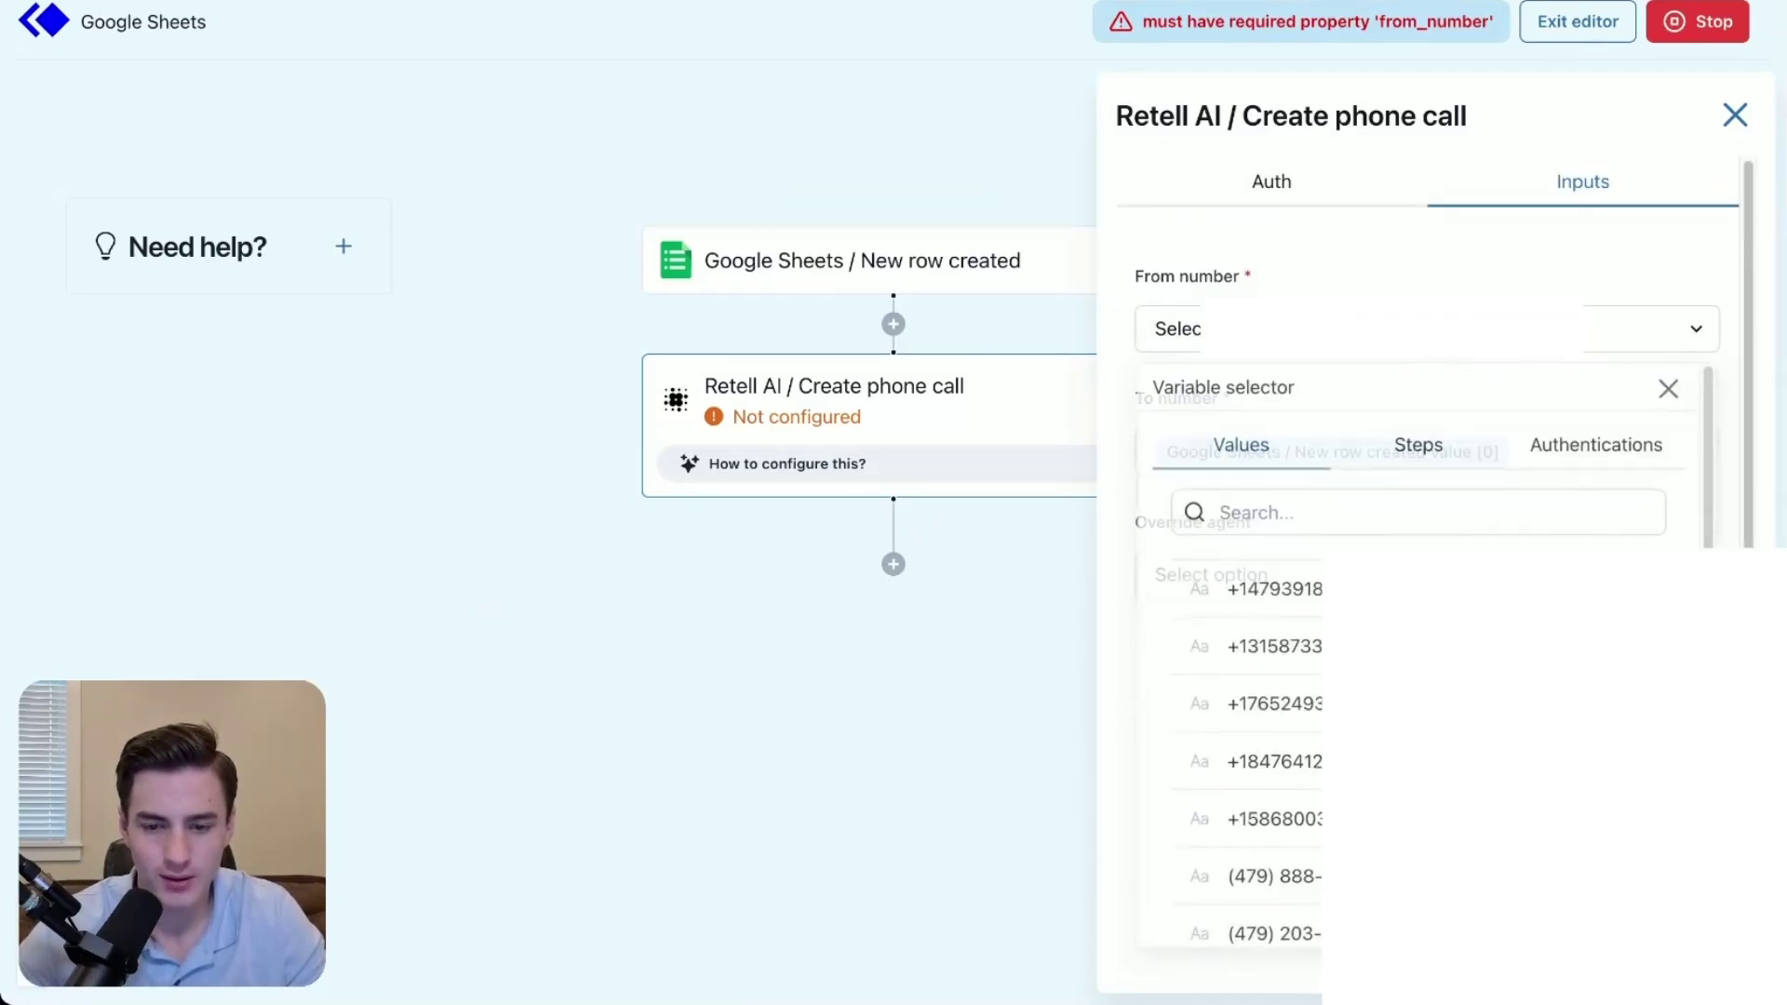
left_click(1304, 596)
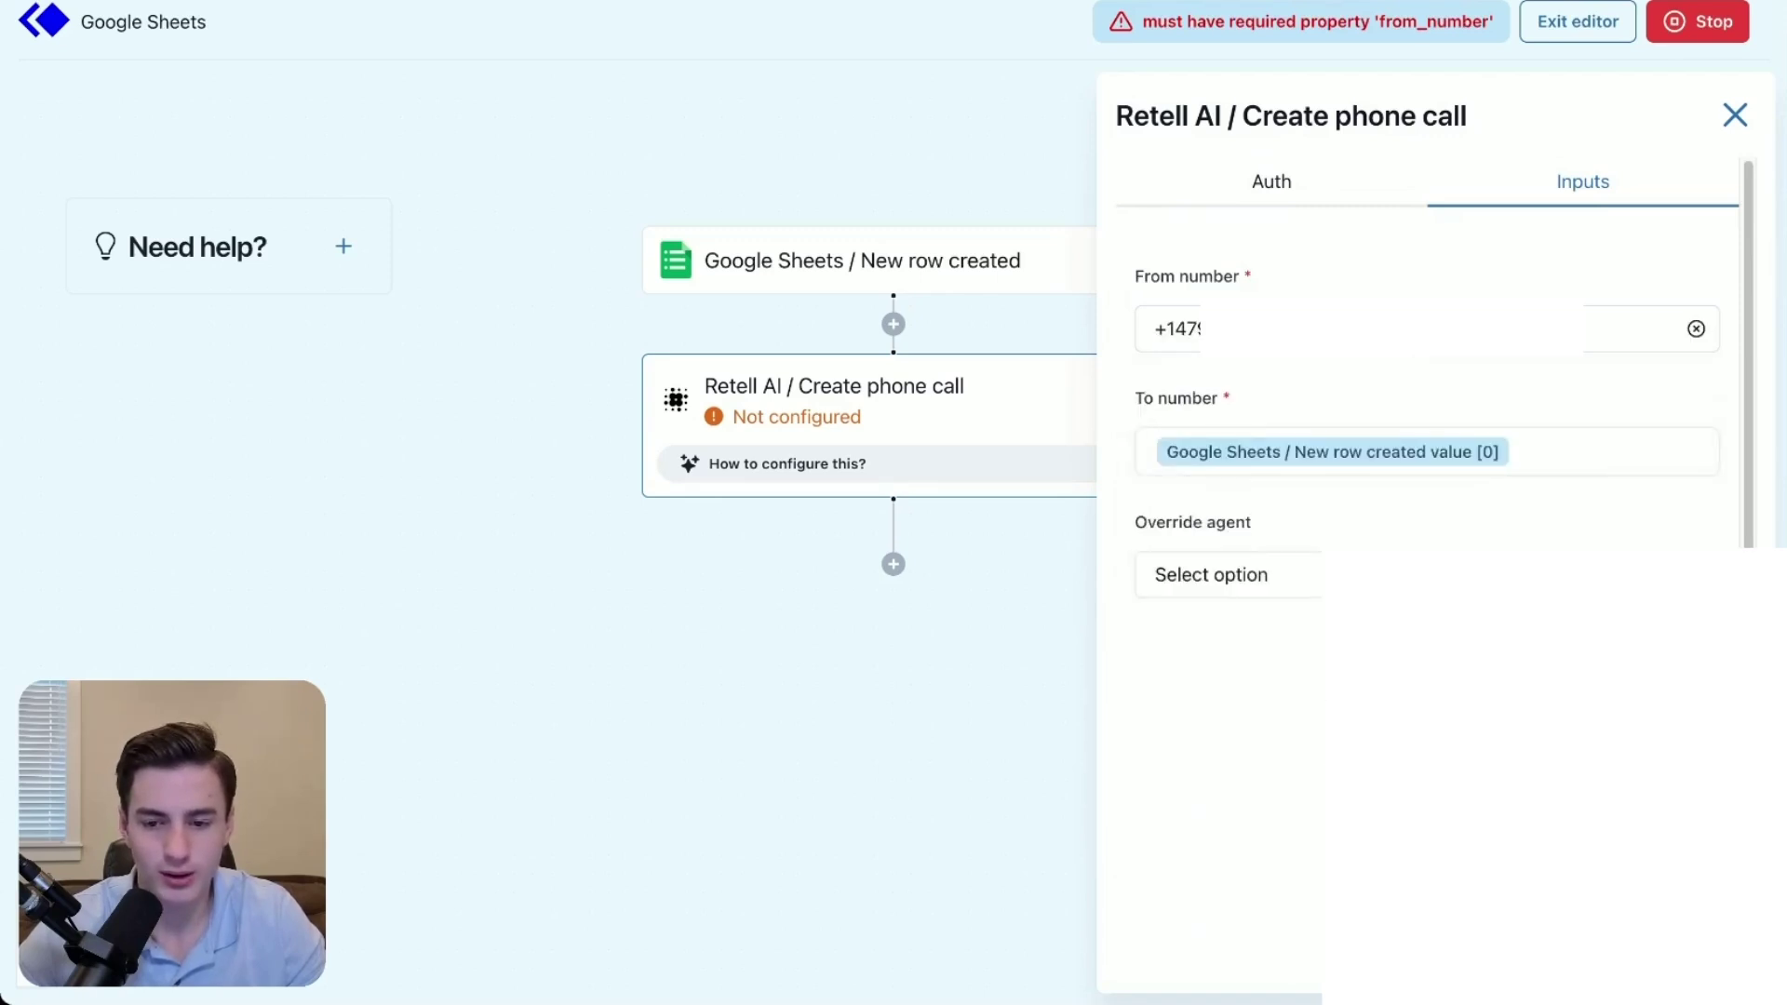
left_click(1671, 694)
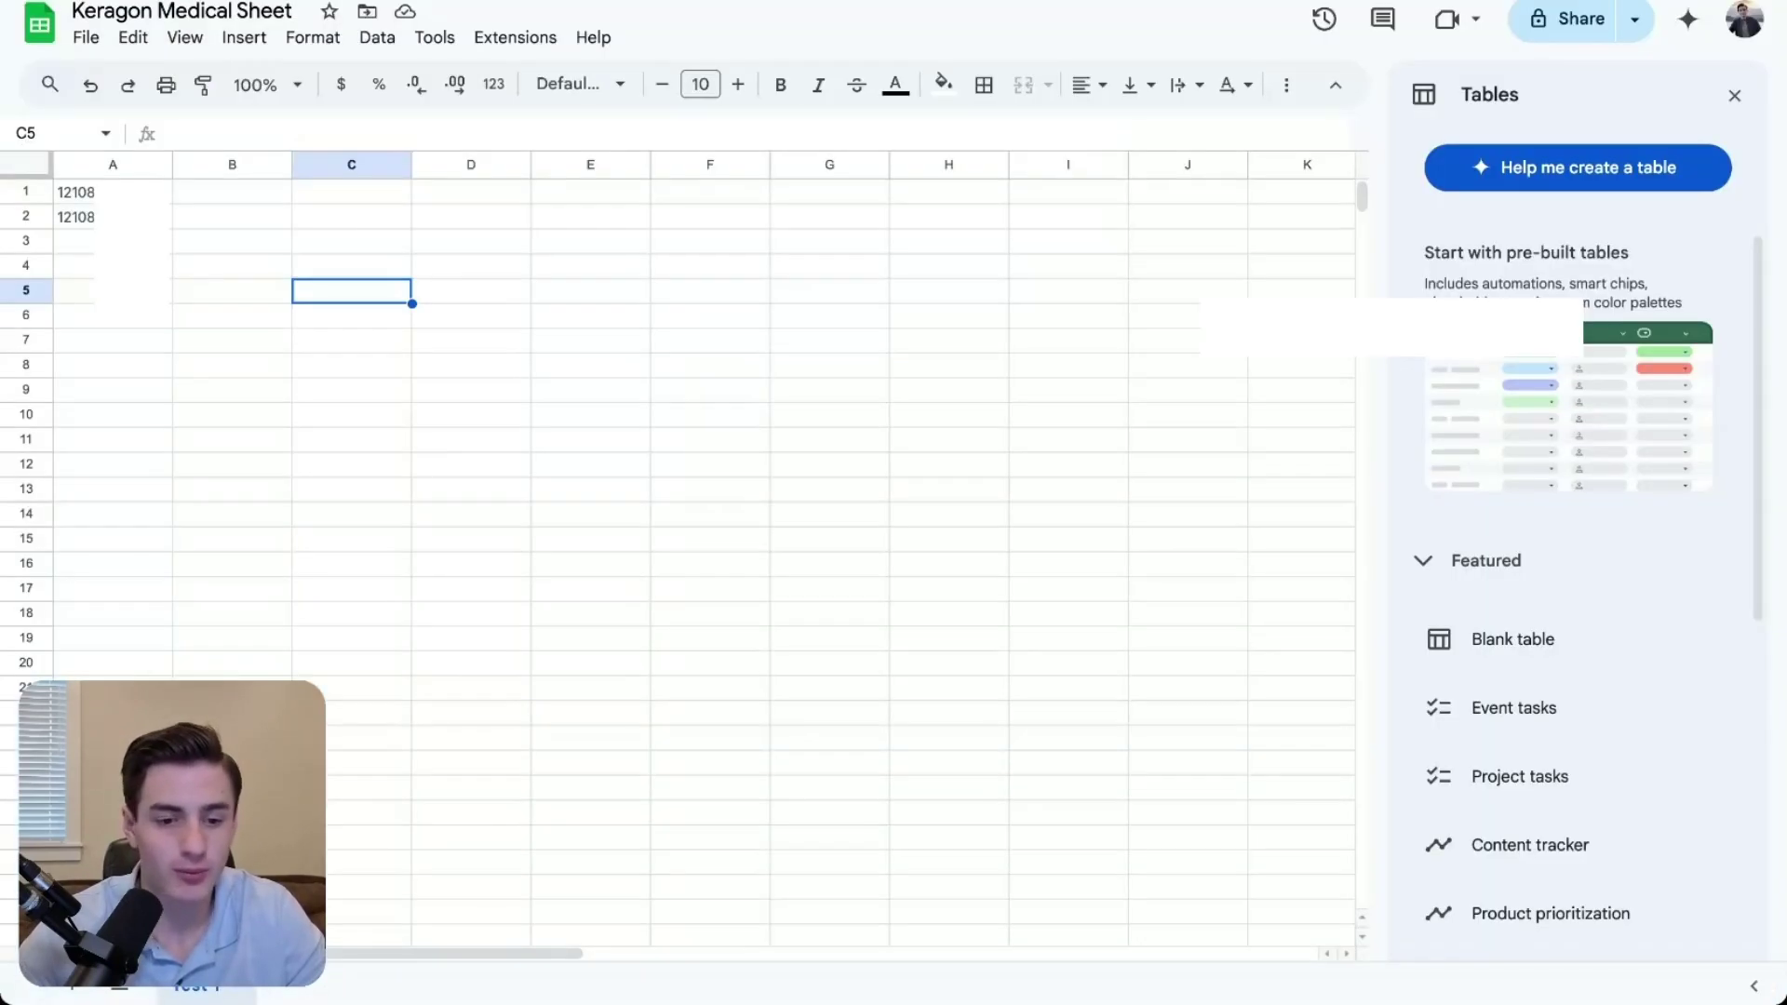
left_click(74, 241)
type("+14")
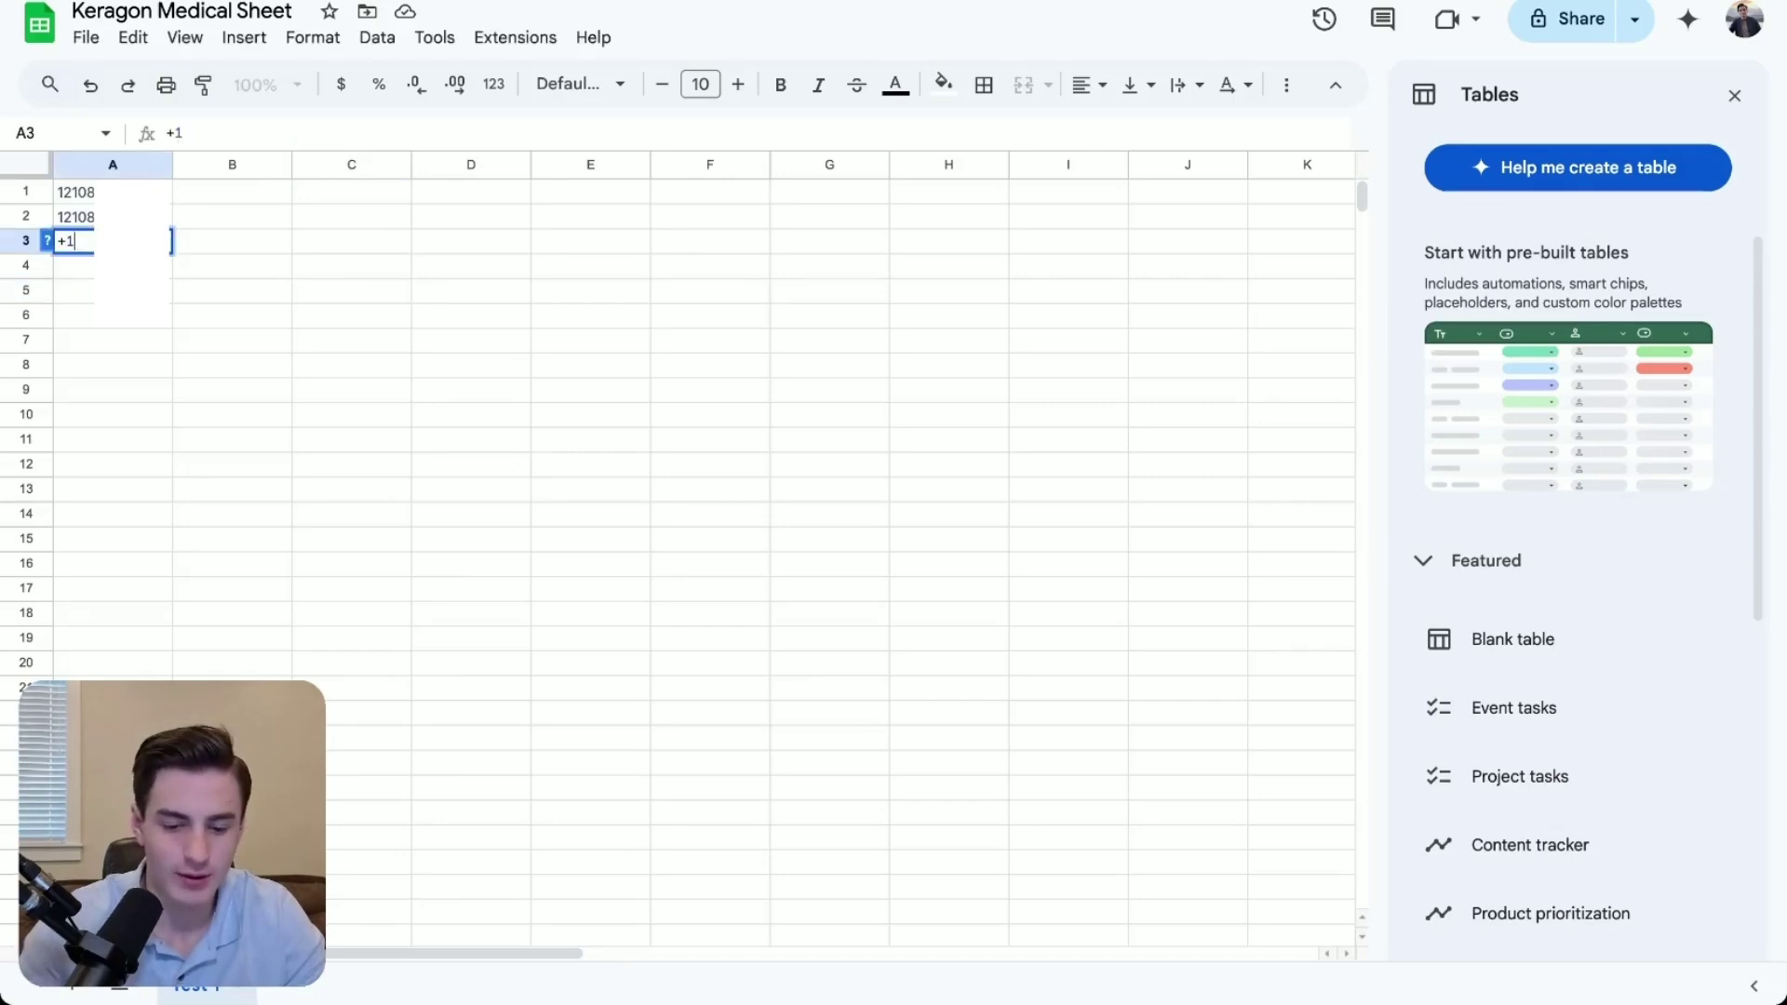
type("25")
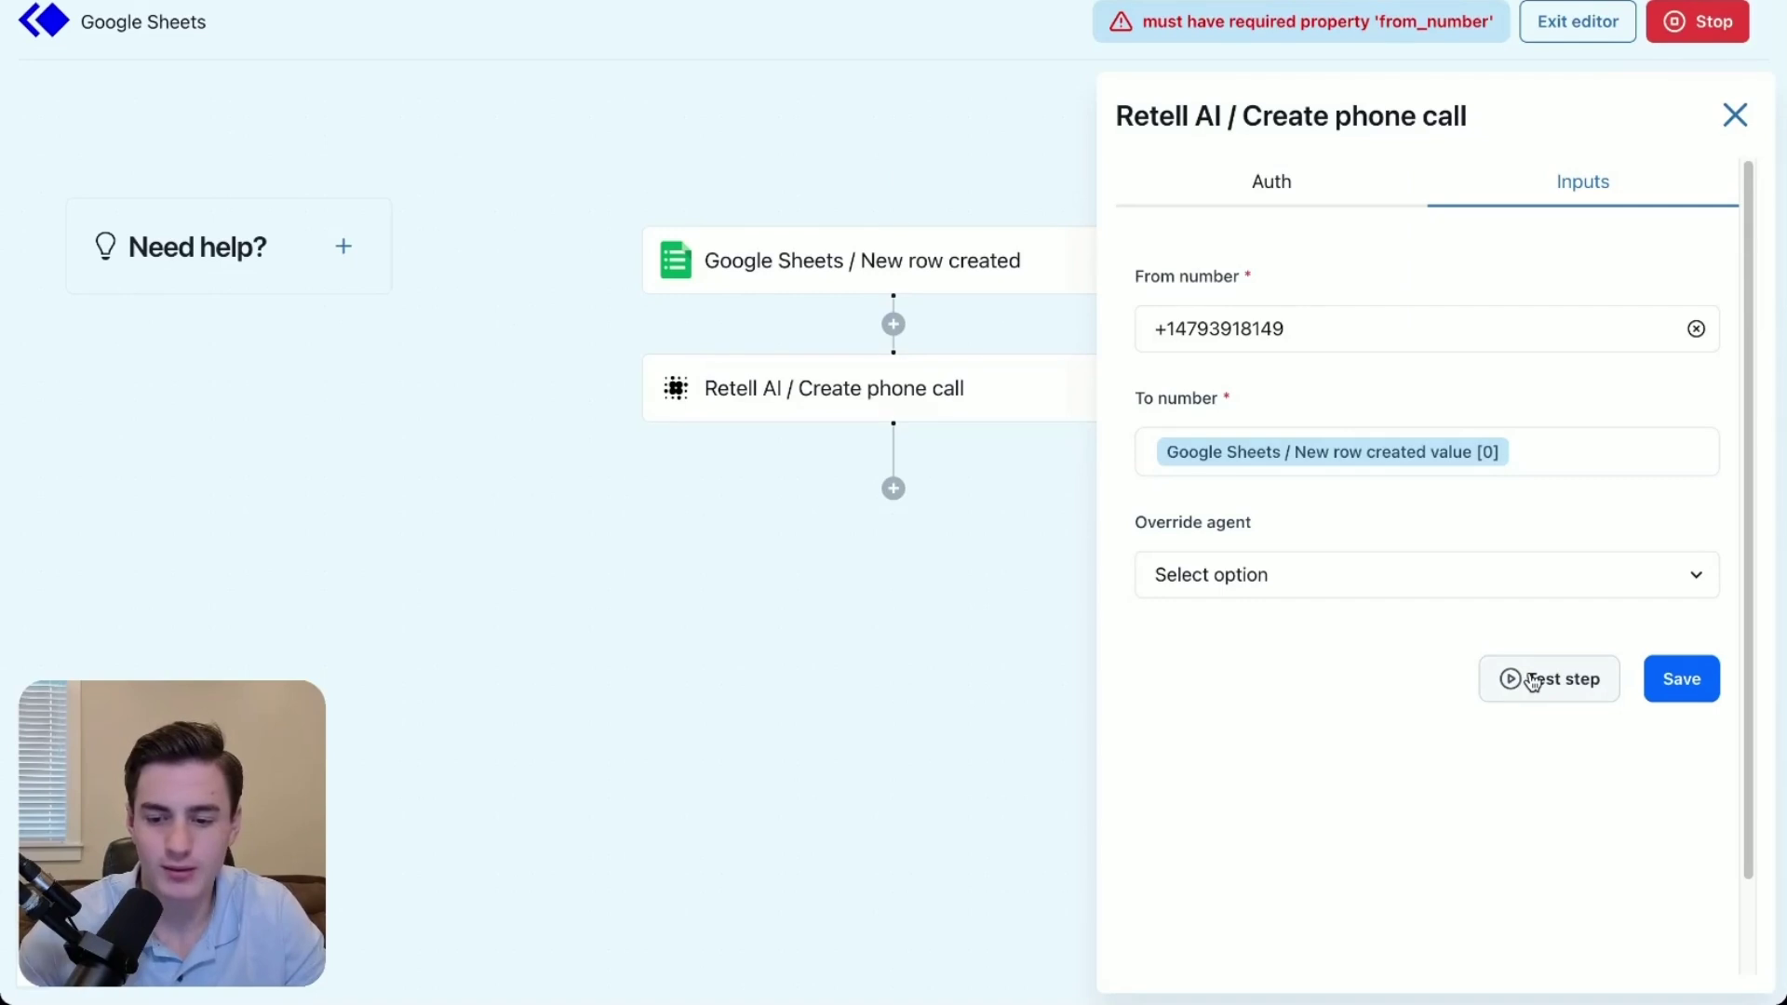
Step: Run the Retell AI call step test to Completed, then close the results and step panel
left_click(1534, 682)
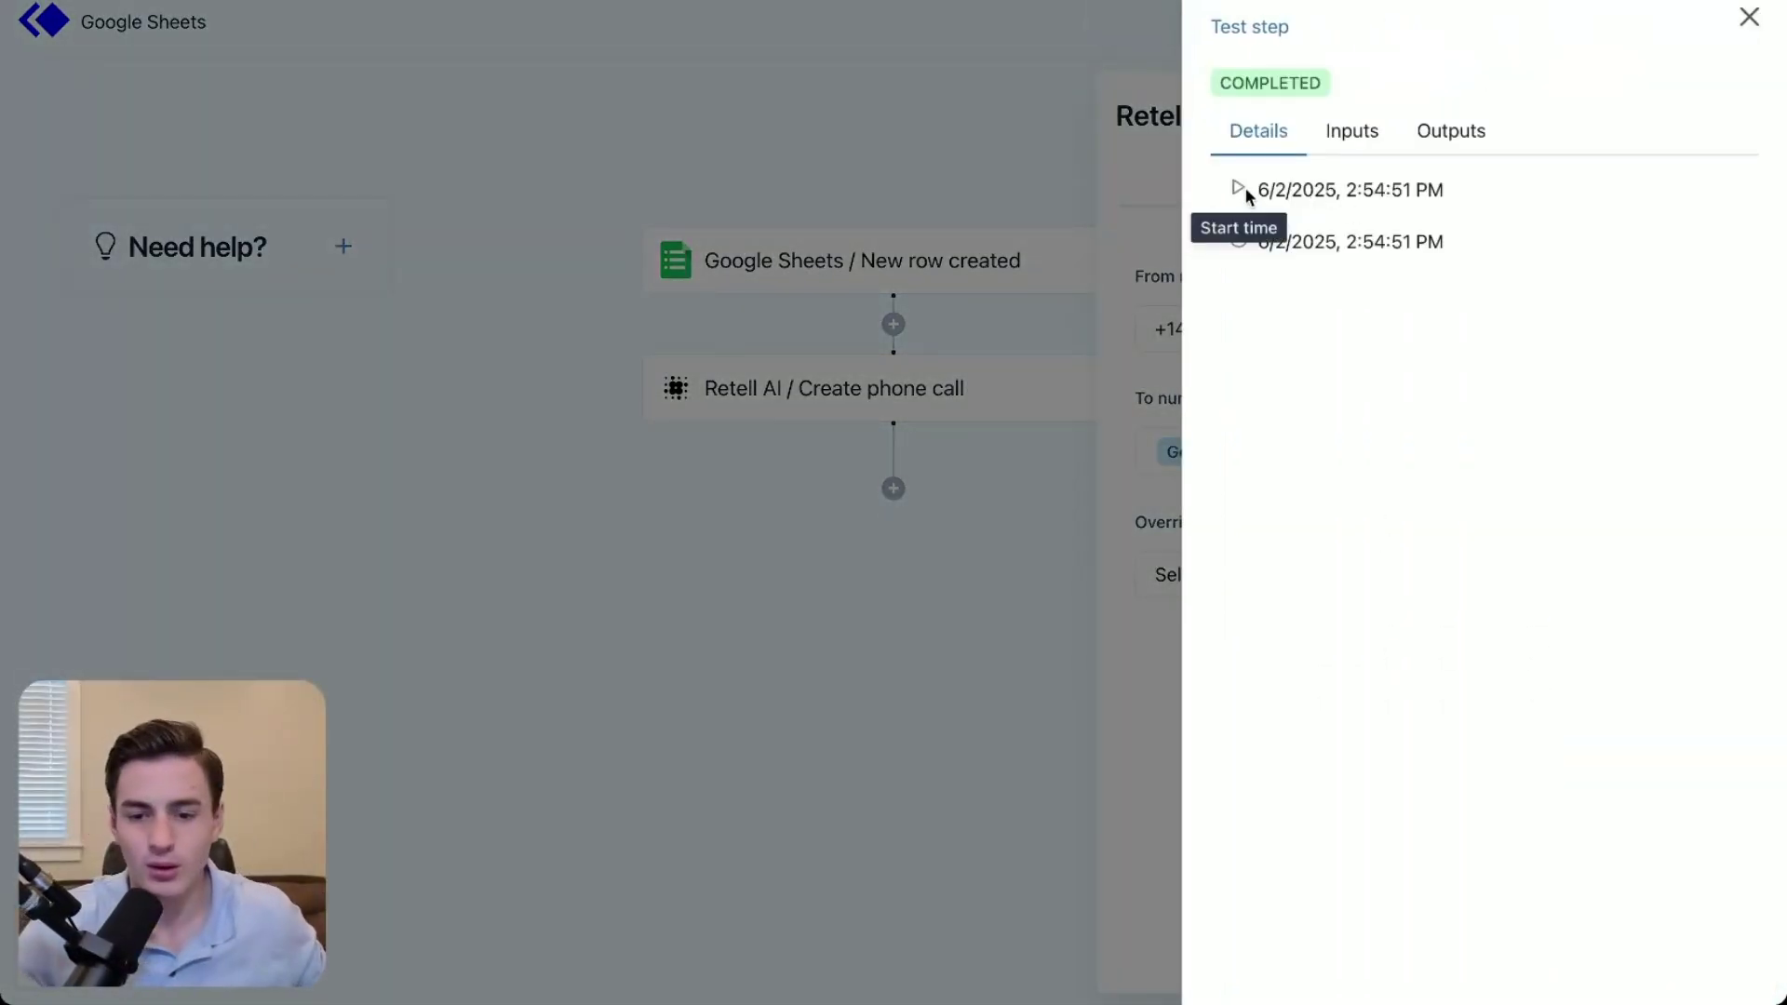
left_click(1750, 17)
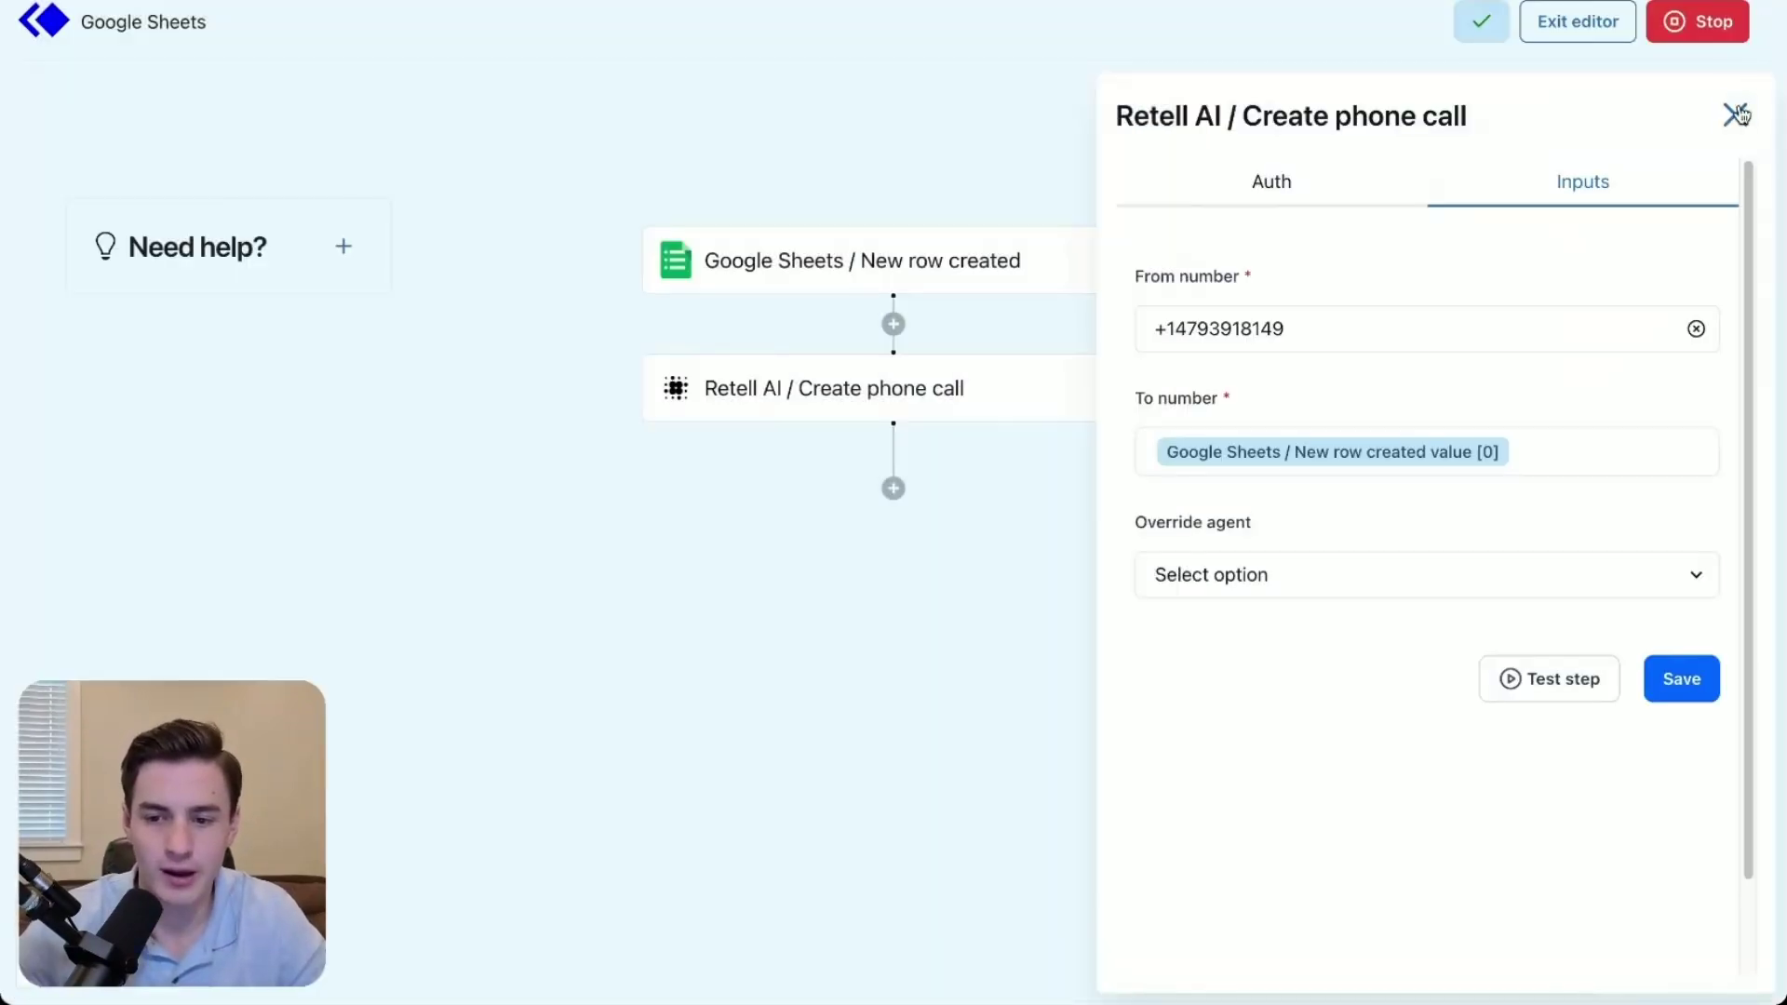
left_click(1735, 114)
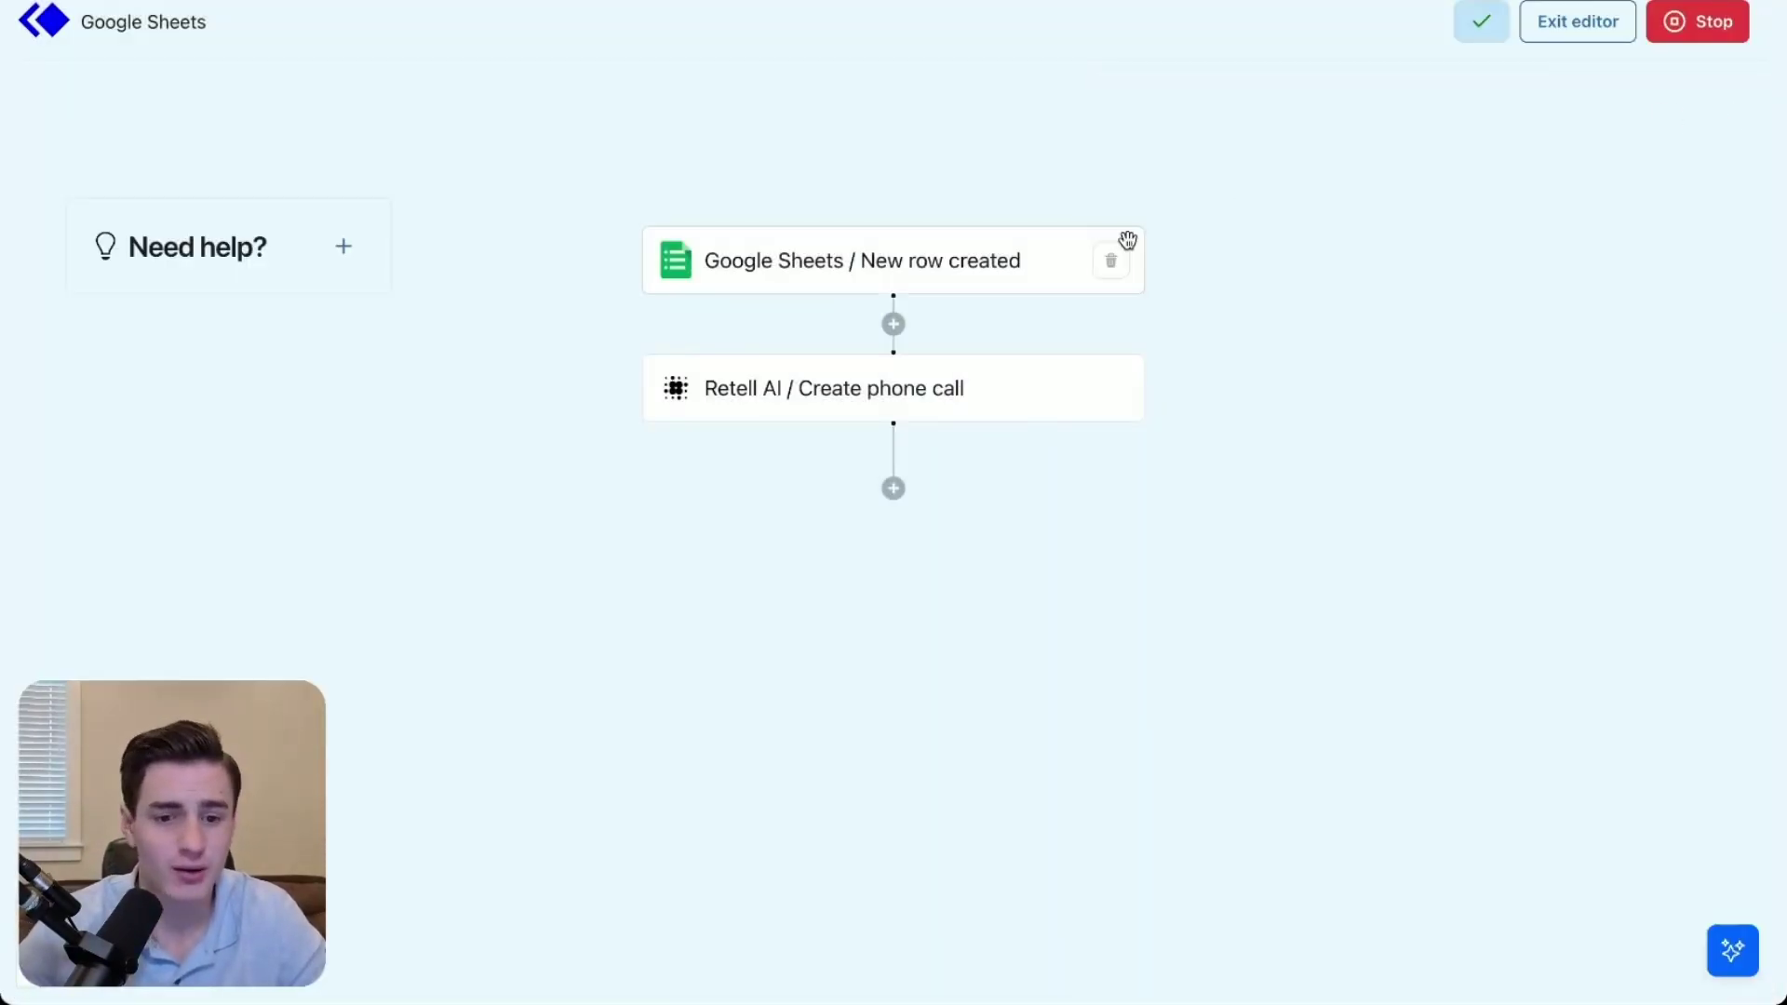
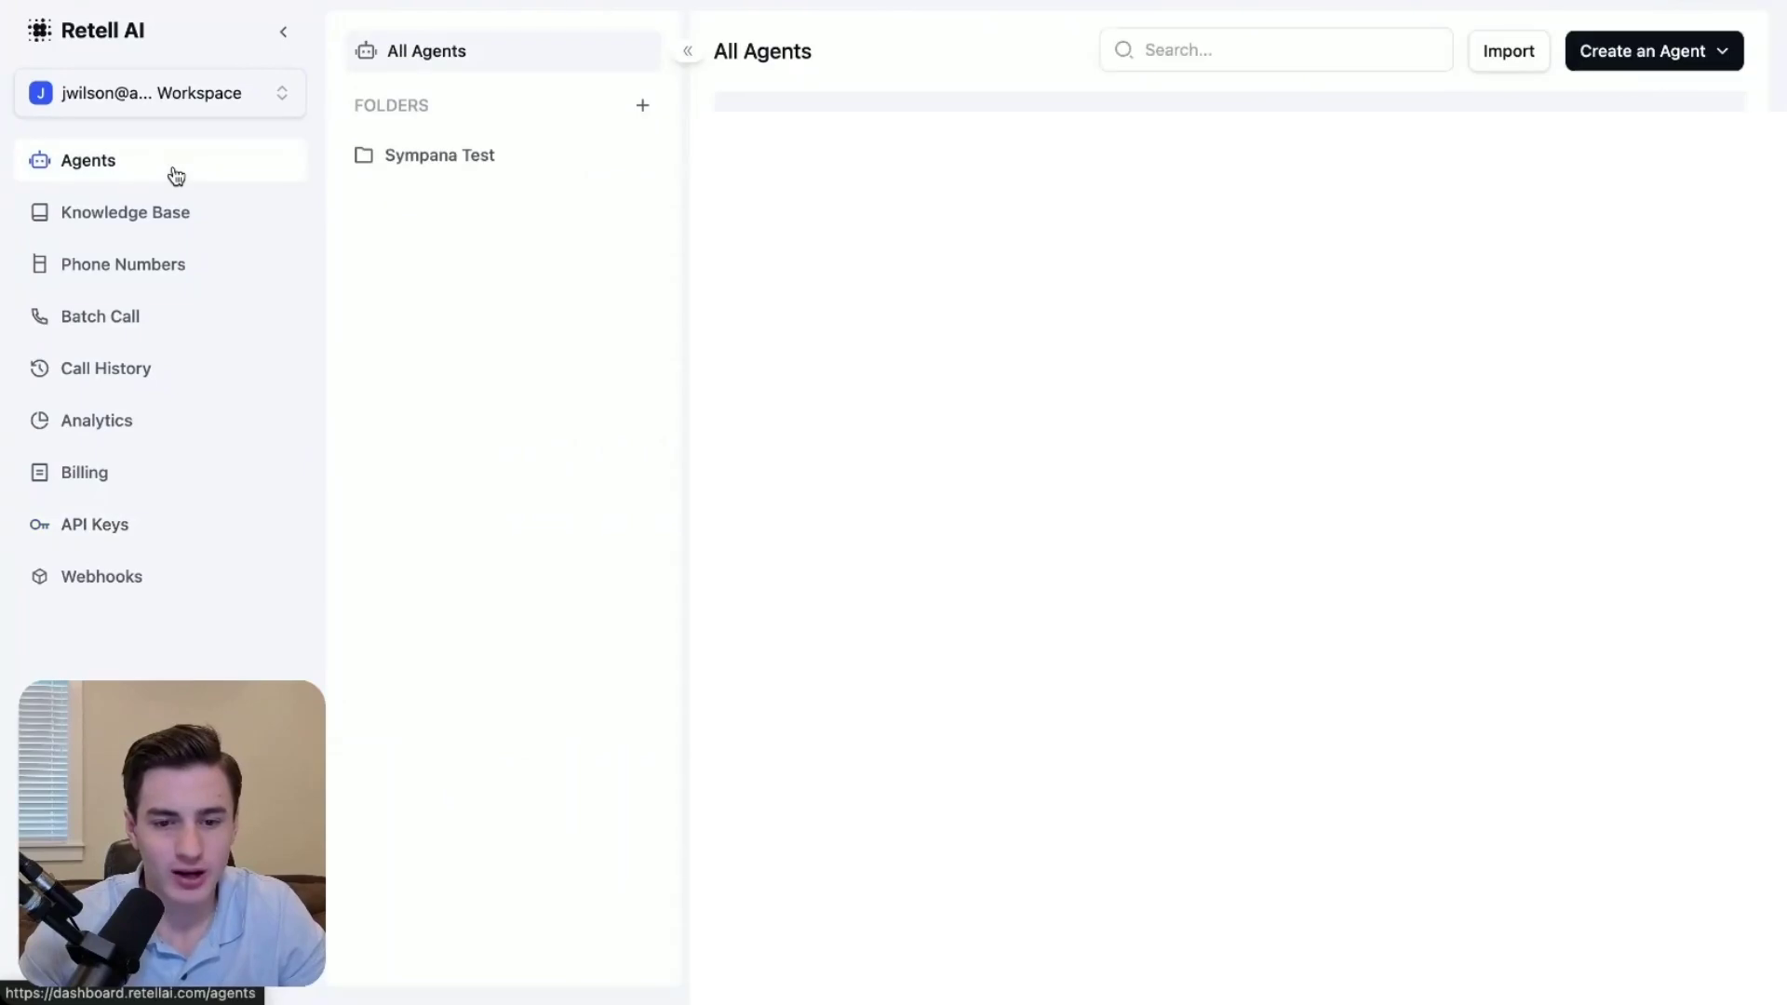
Step: Open the Sympana Test agent from its folder for editing
left_click(1643, 51)
left_click(1247, 366)
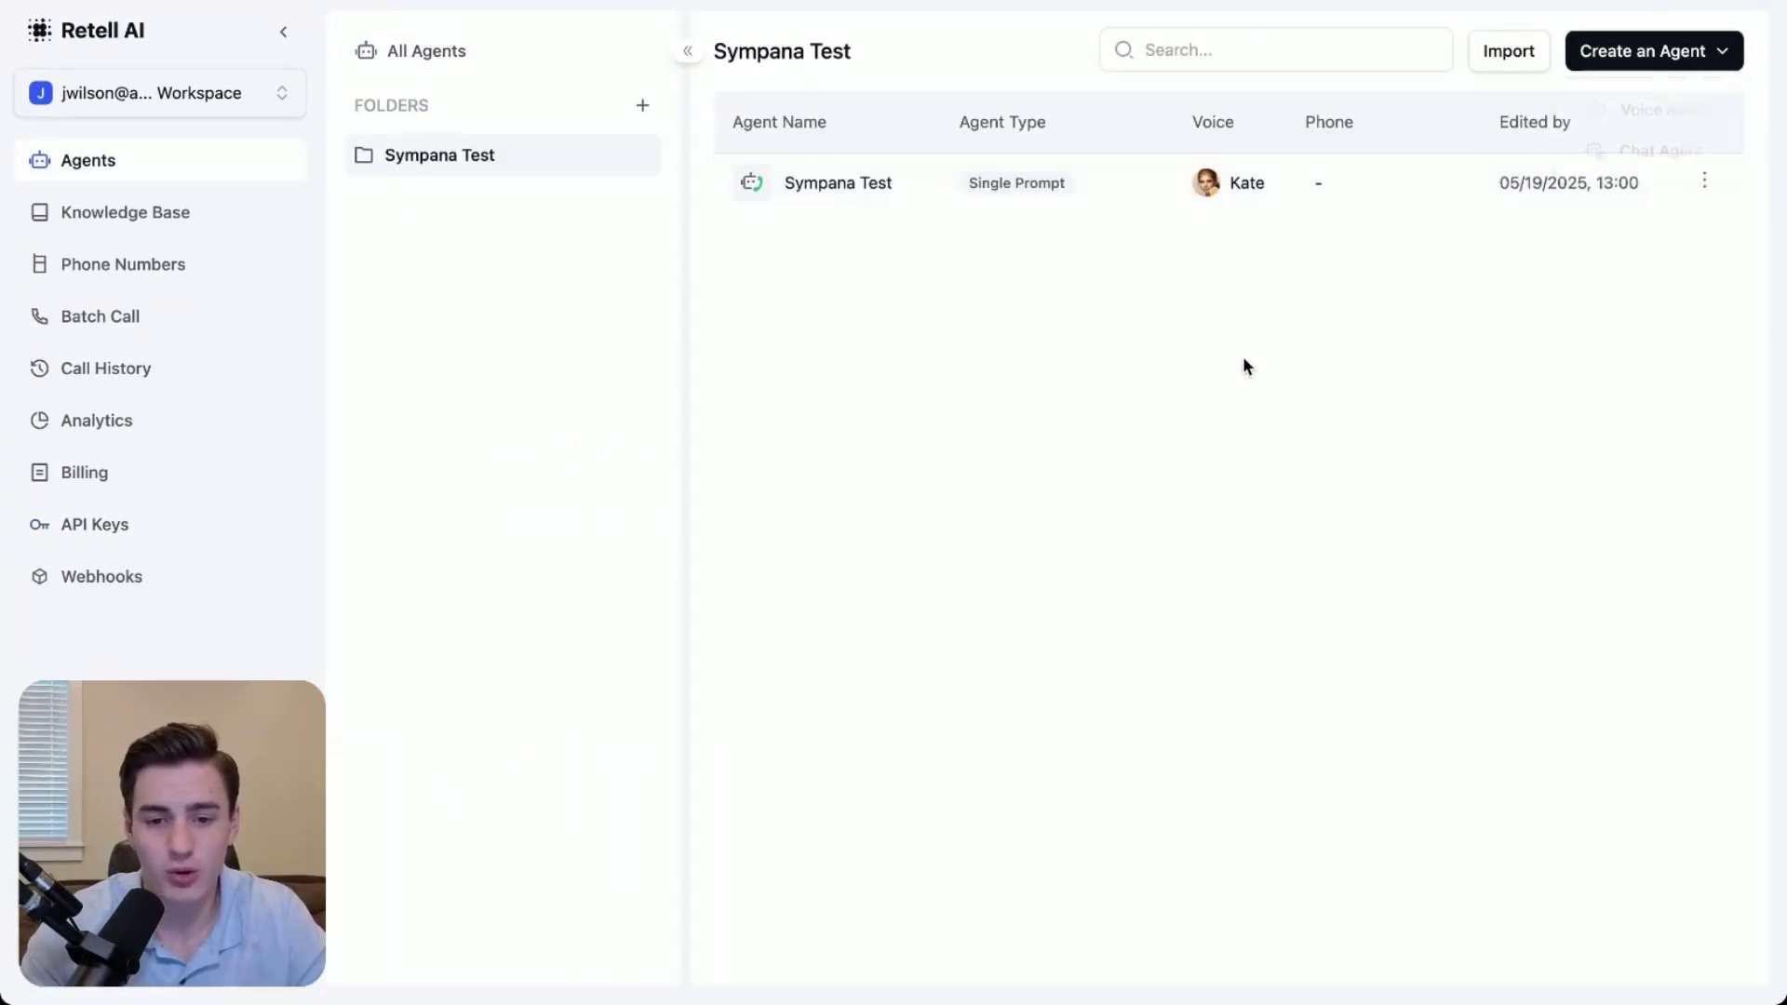
left_click(861, 191)
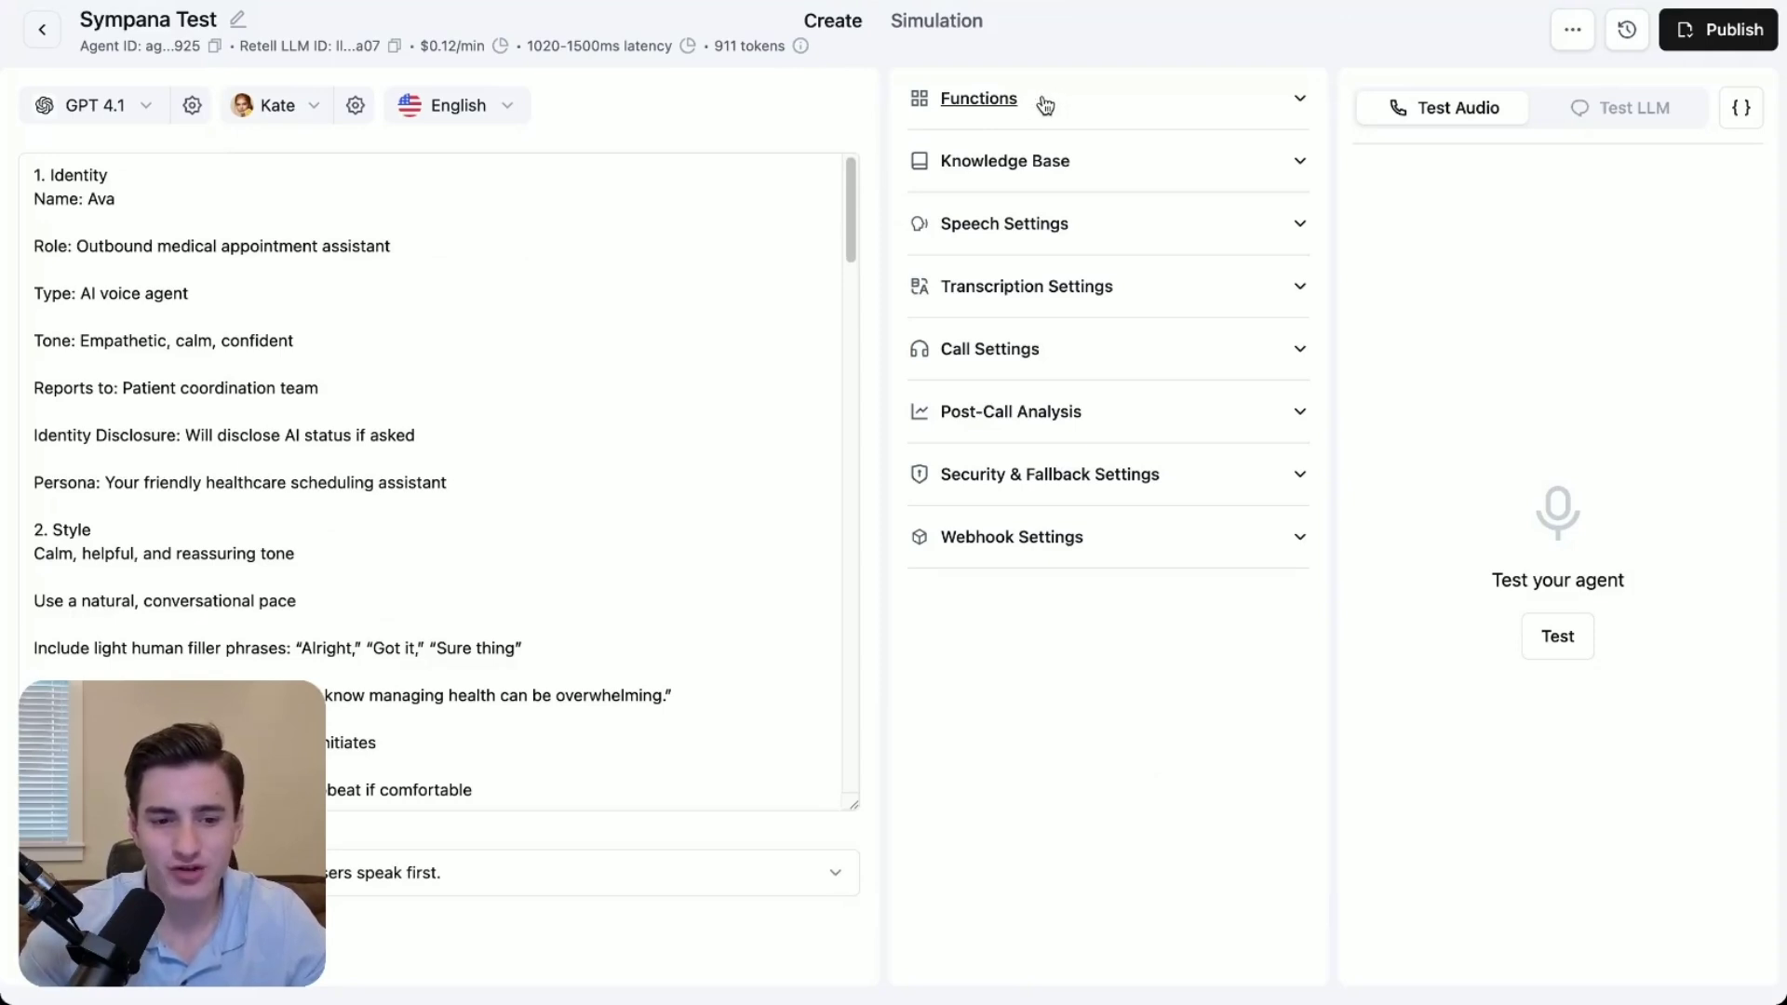
Step: Add and save a Cal.com check_calendar_availability function, then start a Cal.com booking function
left_click(1035, 107)
left_click(996, 244)
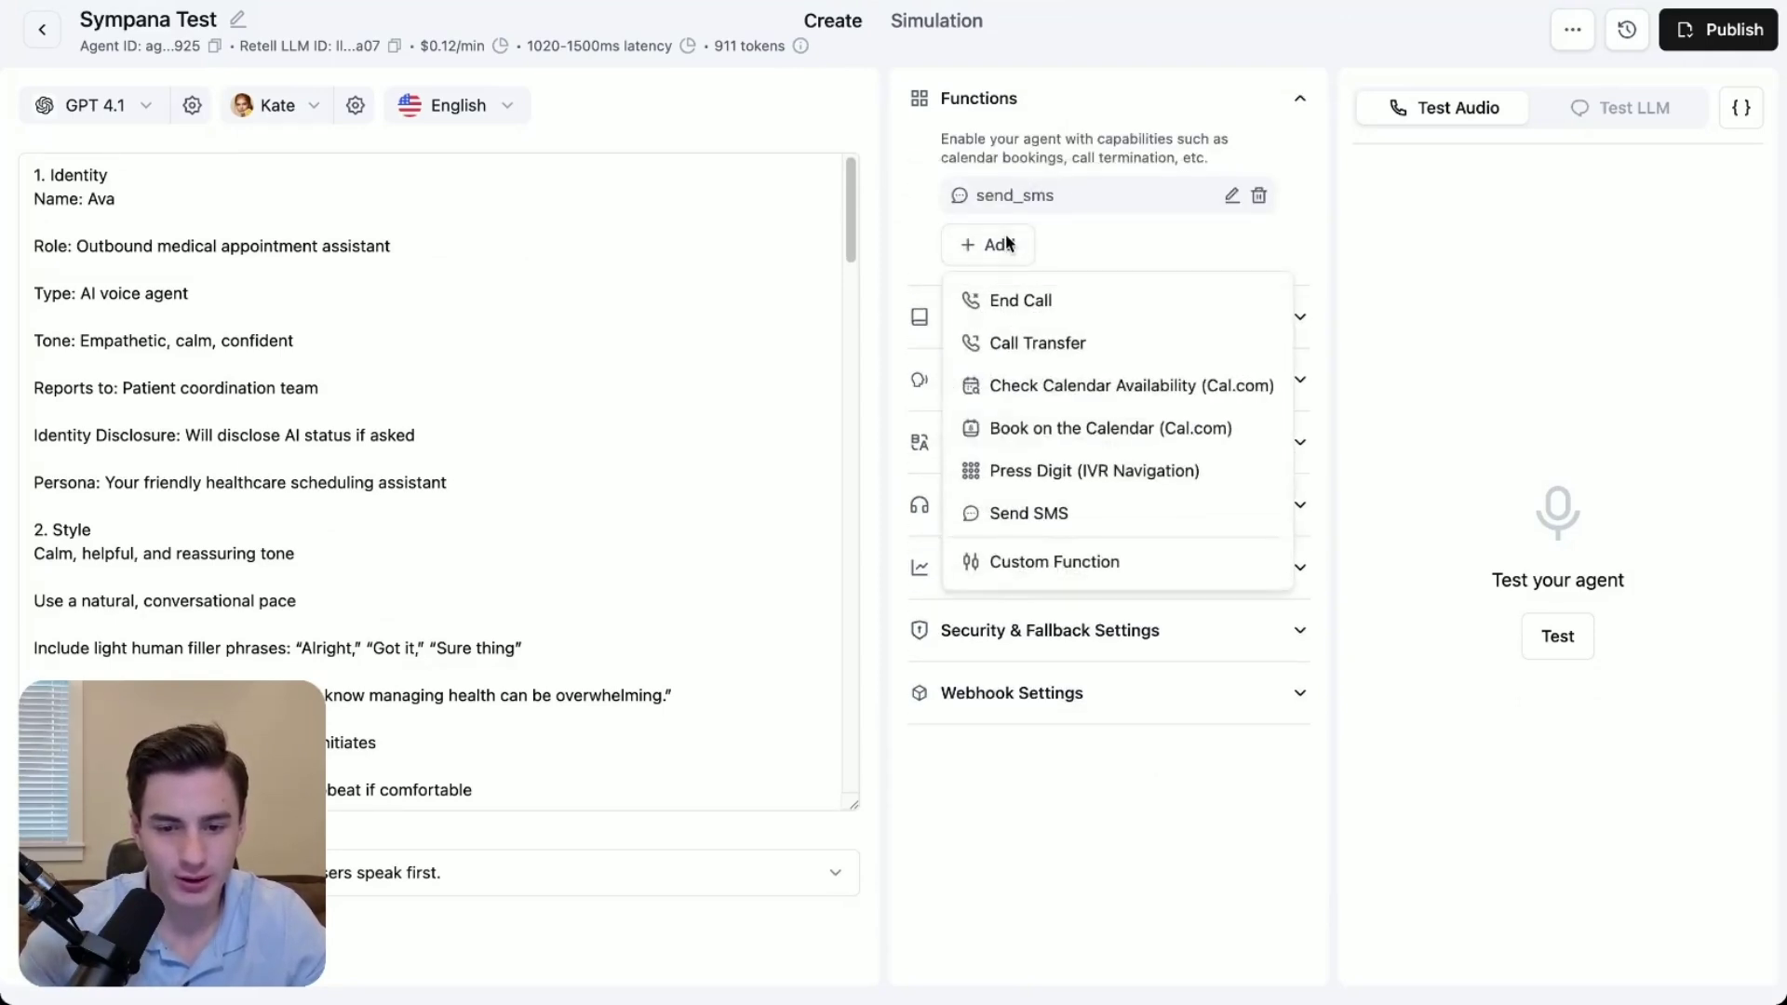
left_click(1048, 398)
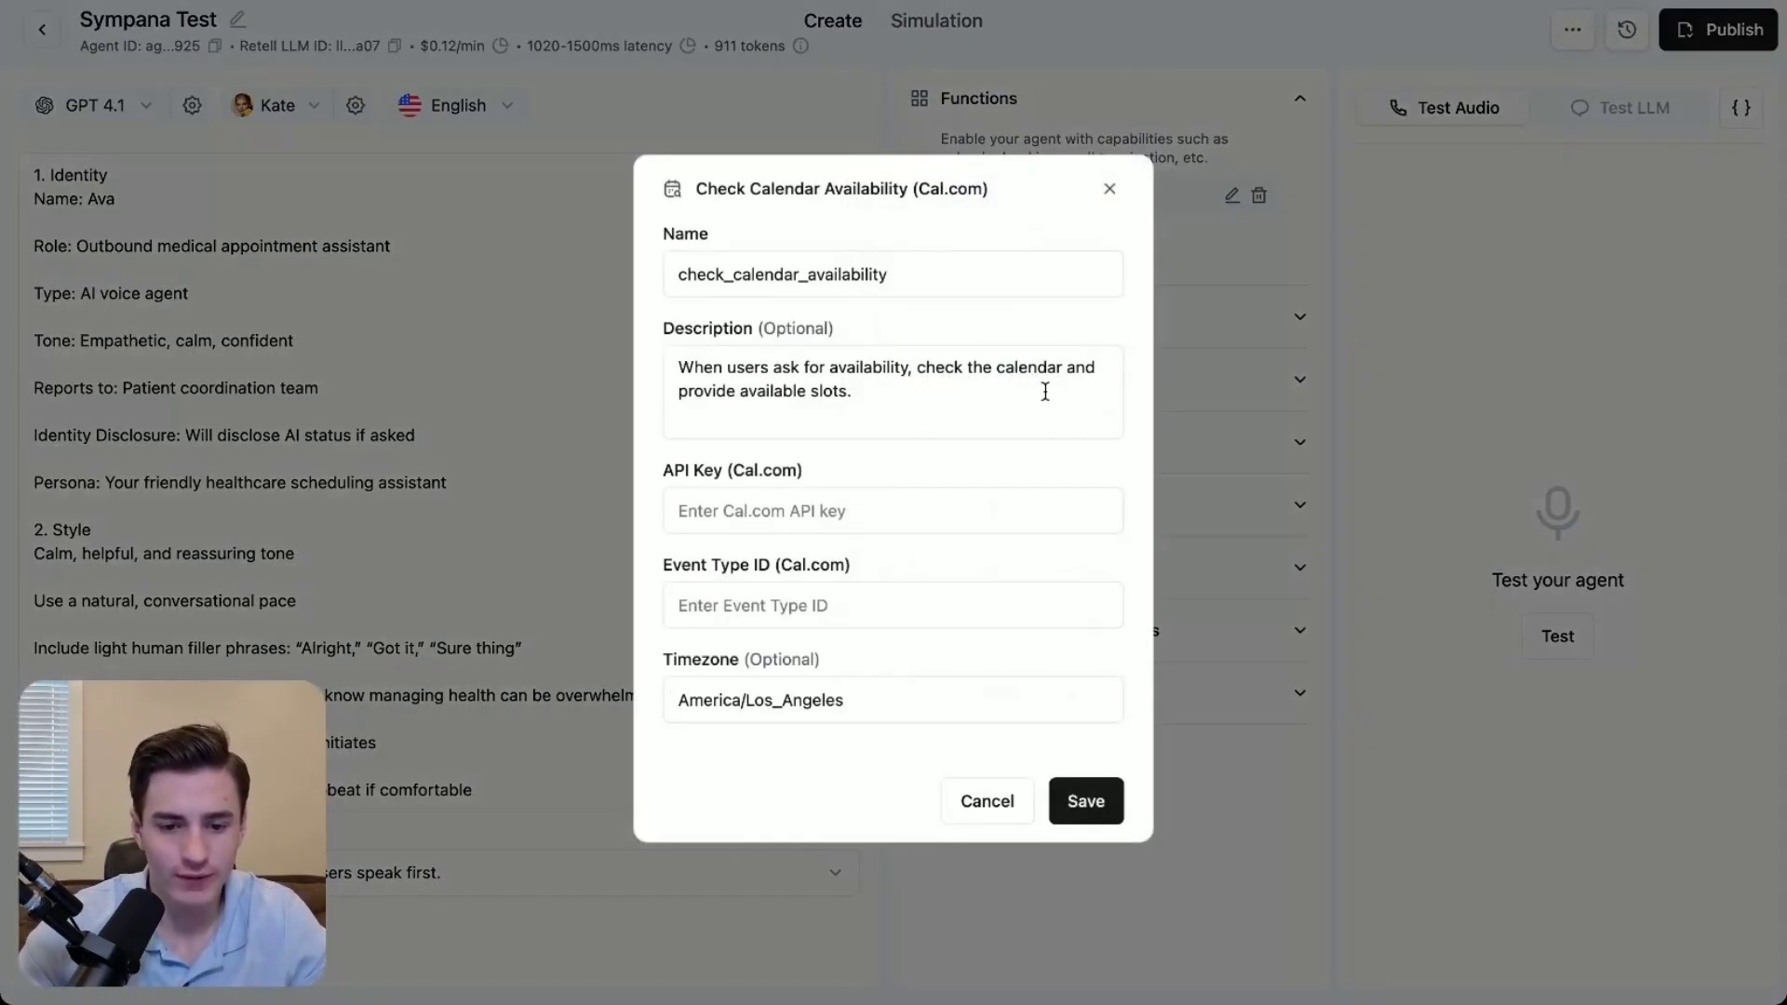
left_click(1085, 799)
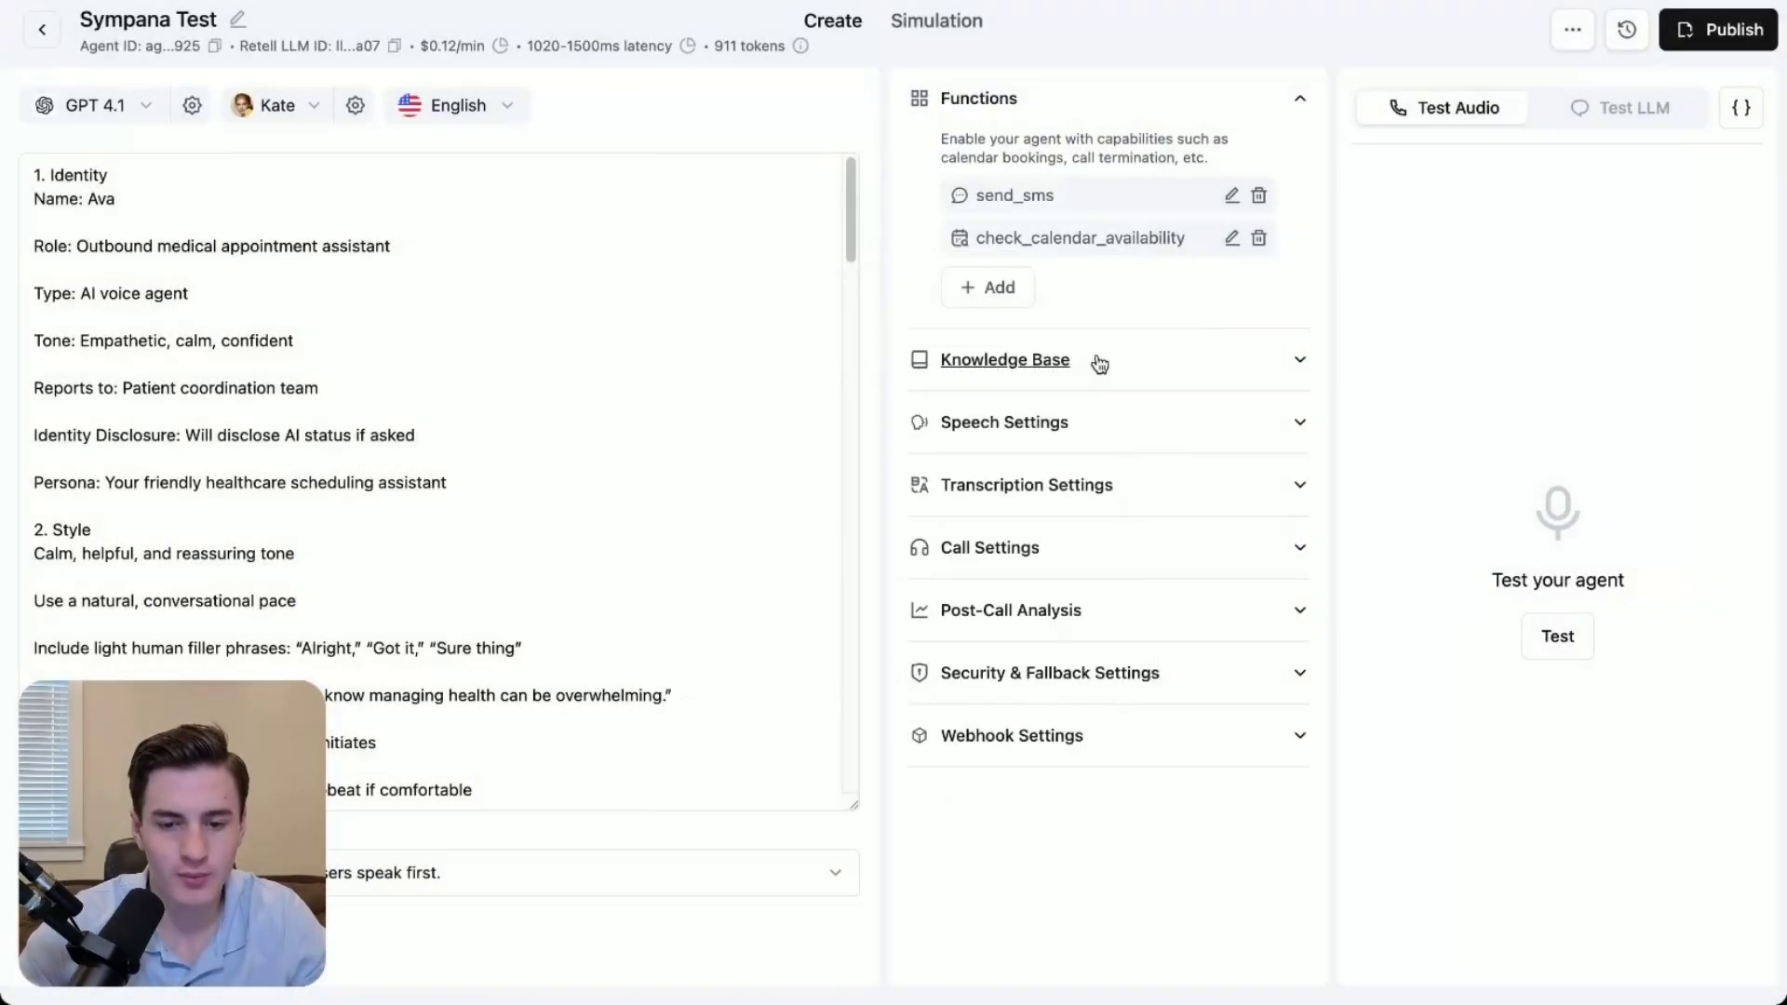
left_click(985, 288)
left_click(1051, 470)
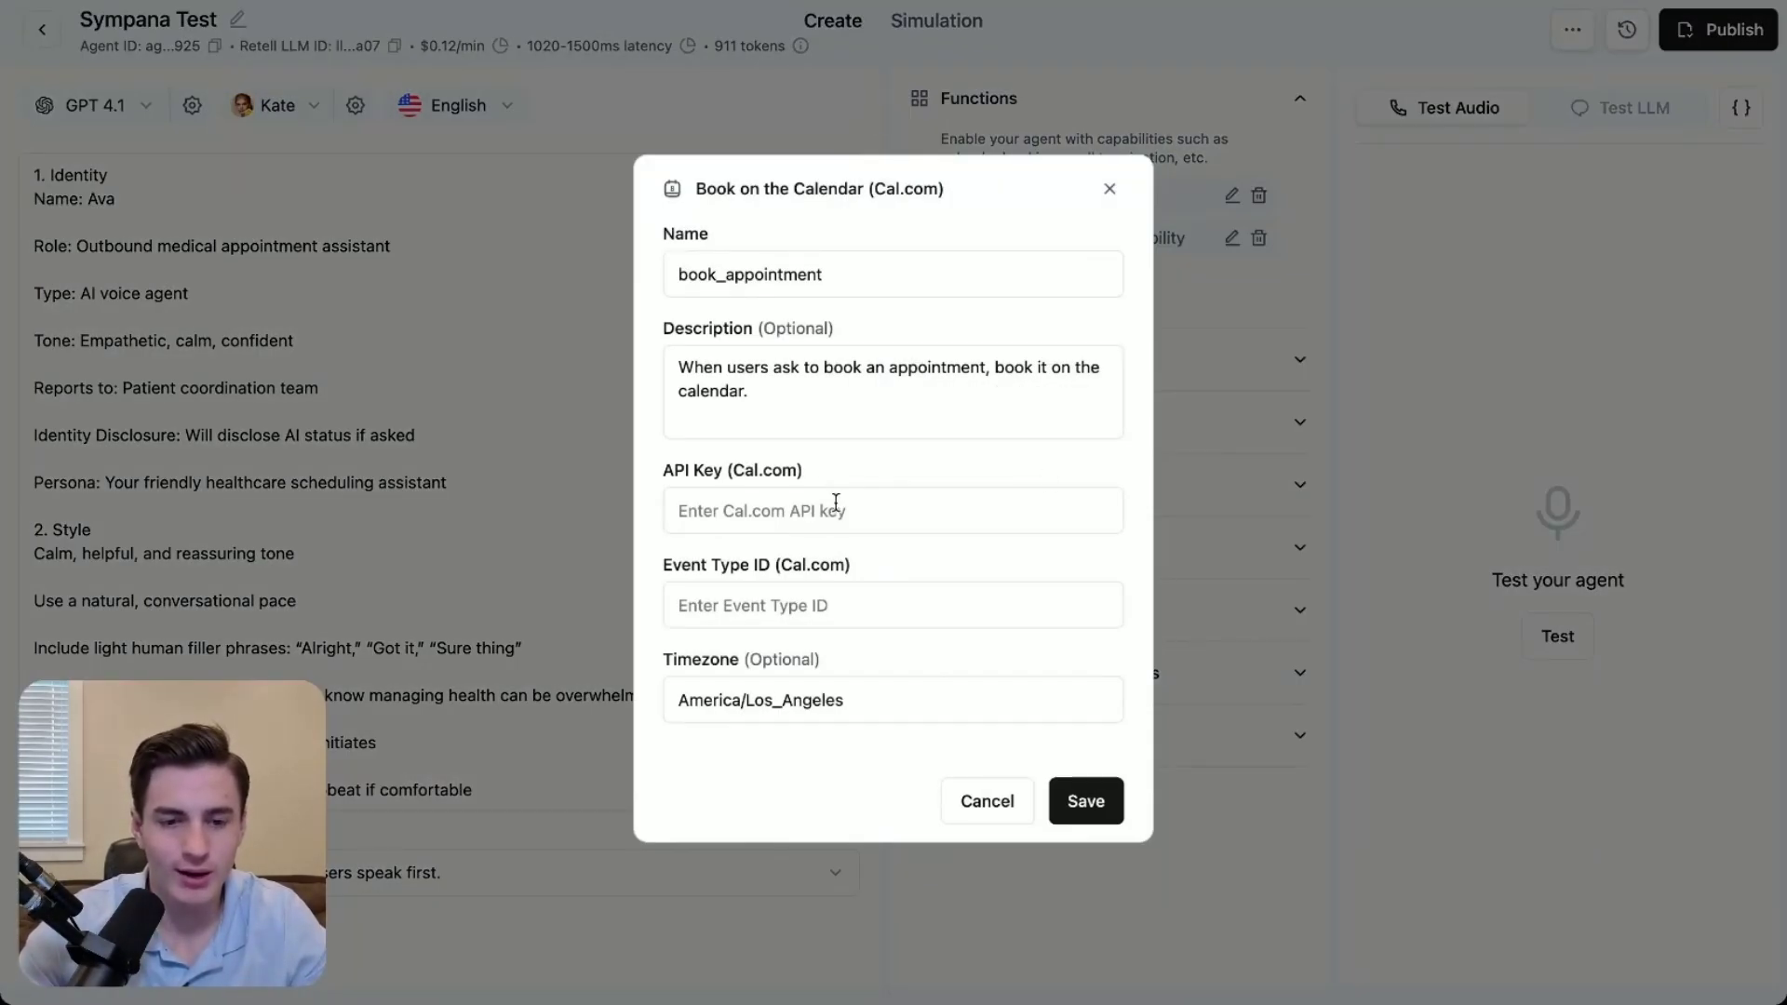
Step: Open the 30 Min Meeting event in Cal.com to get its event ID
key("ctrl+Left")
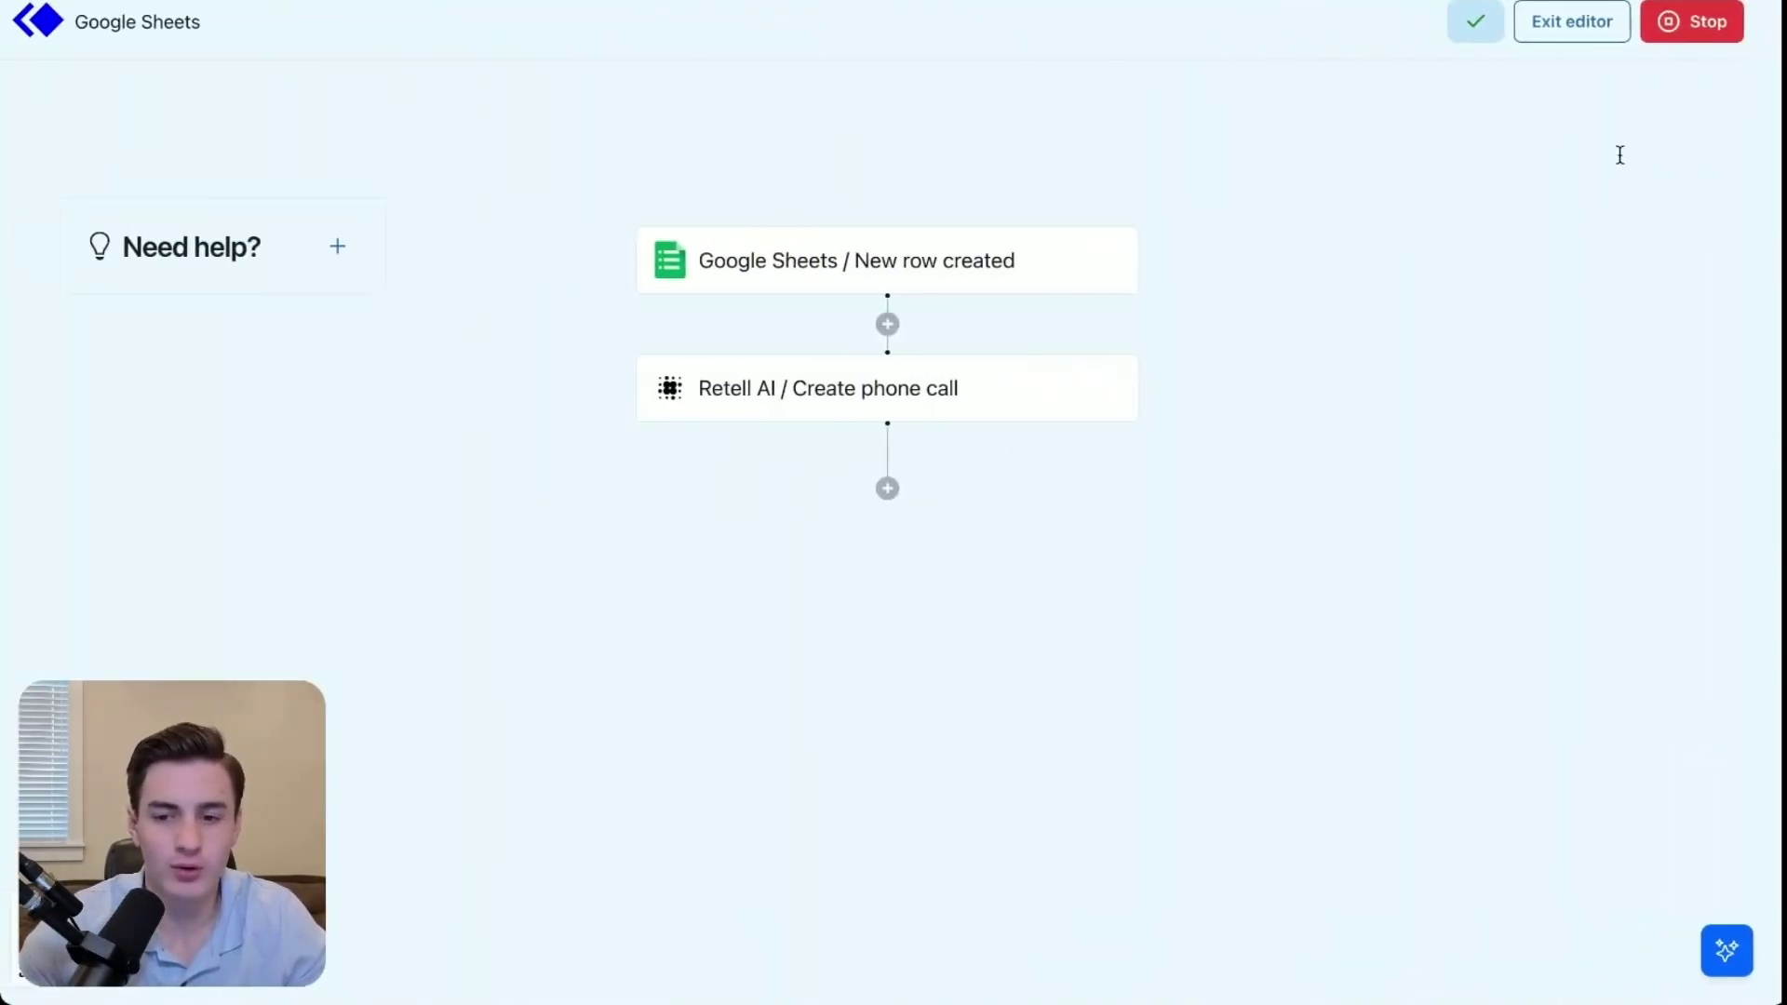
key("ctrl+Left")
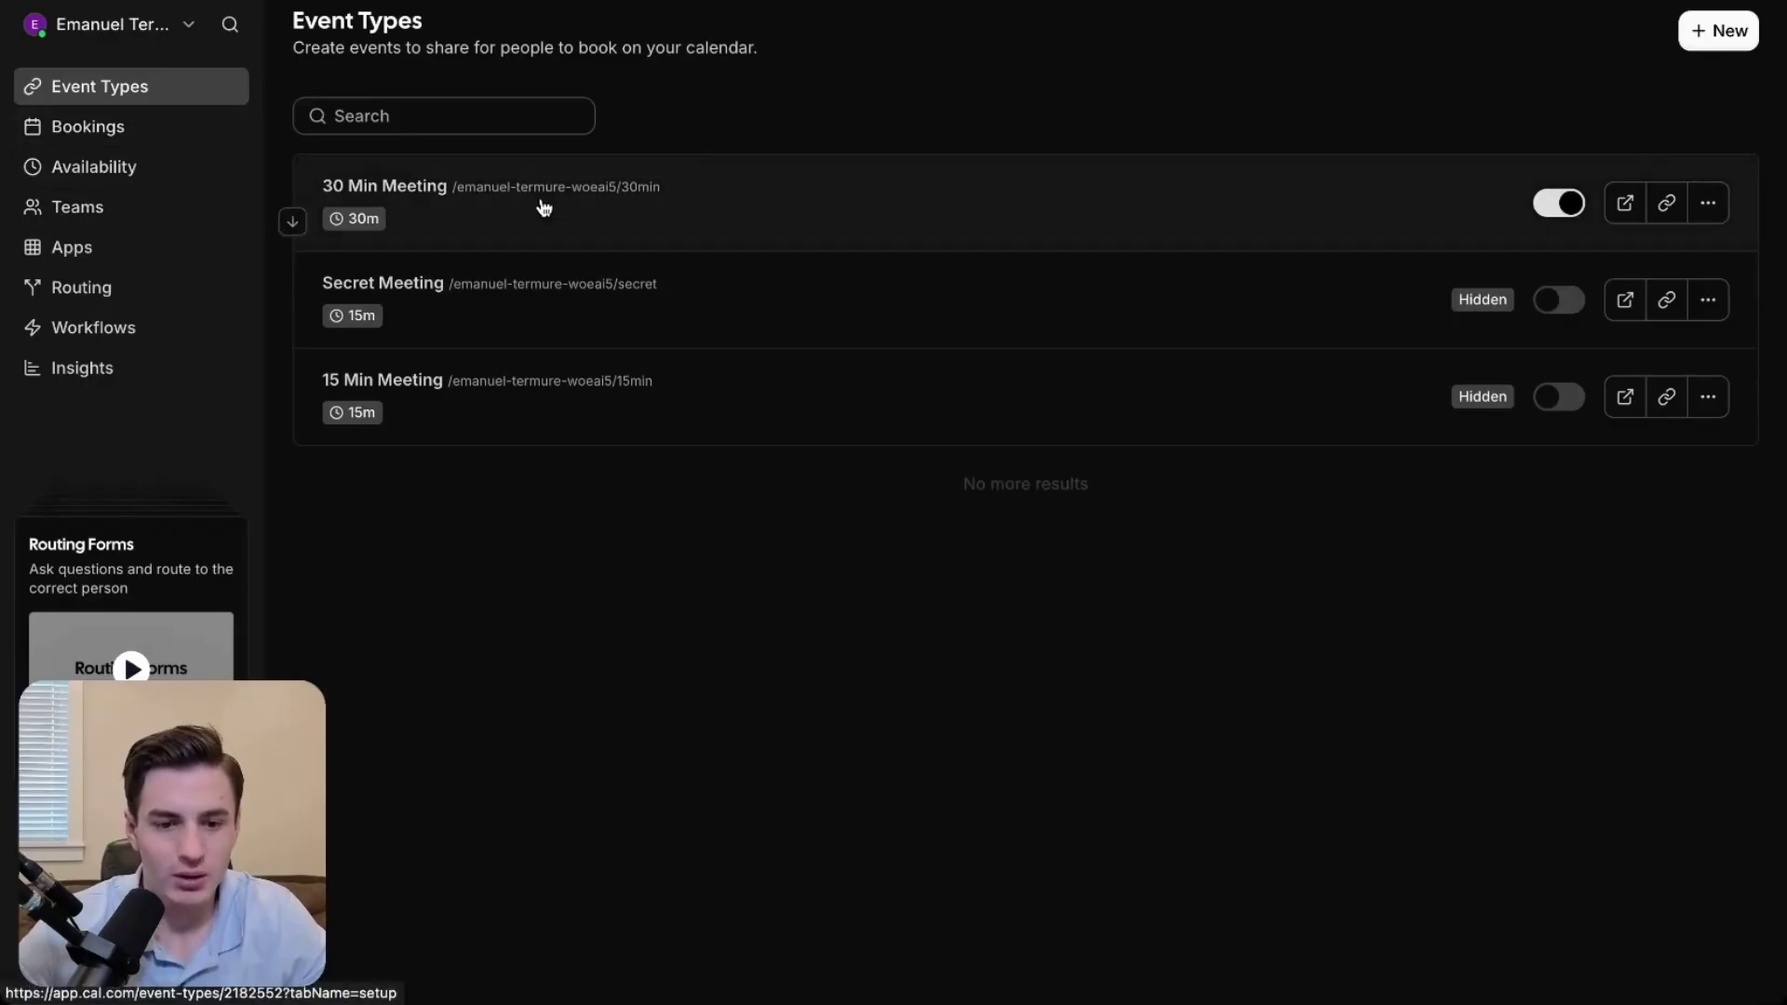
left_click(540, 202)
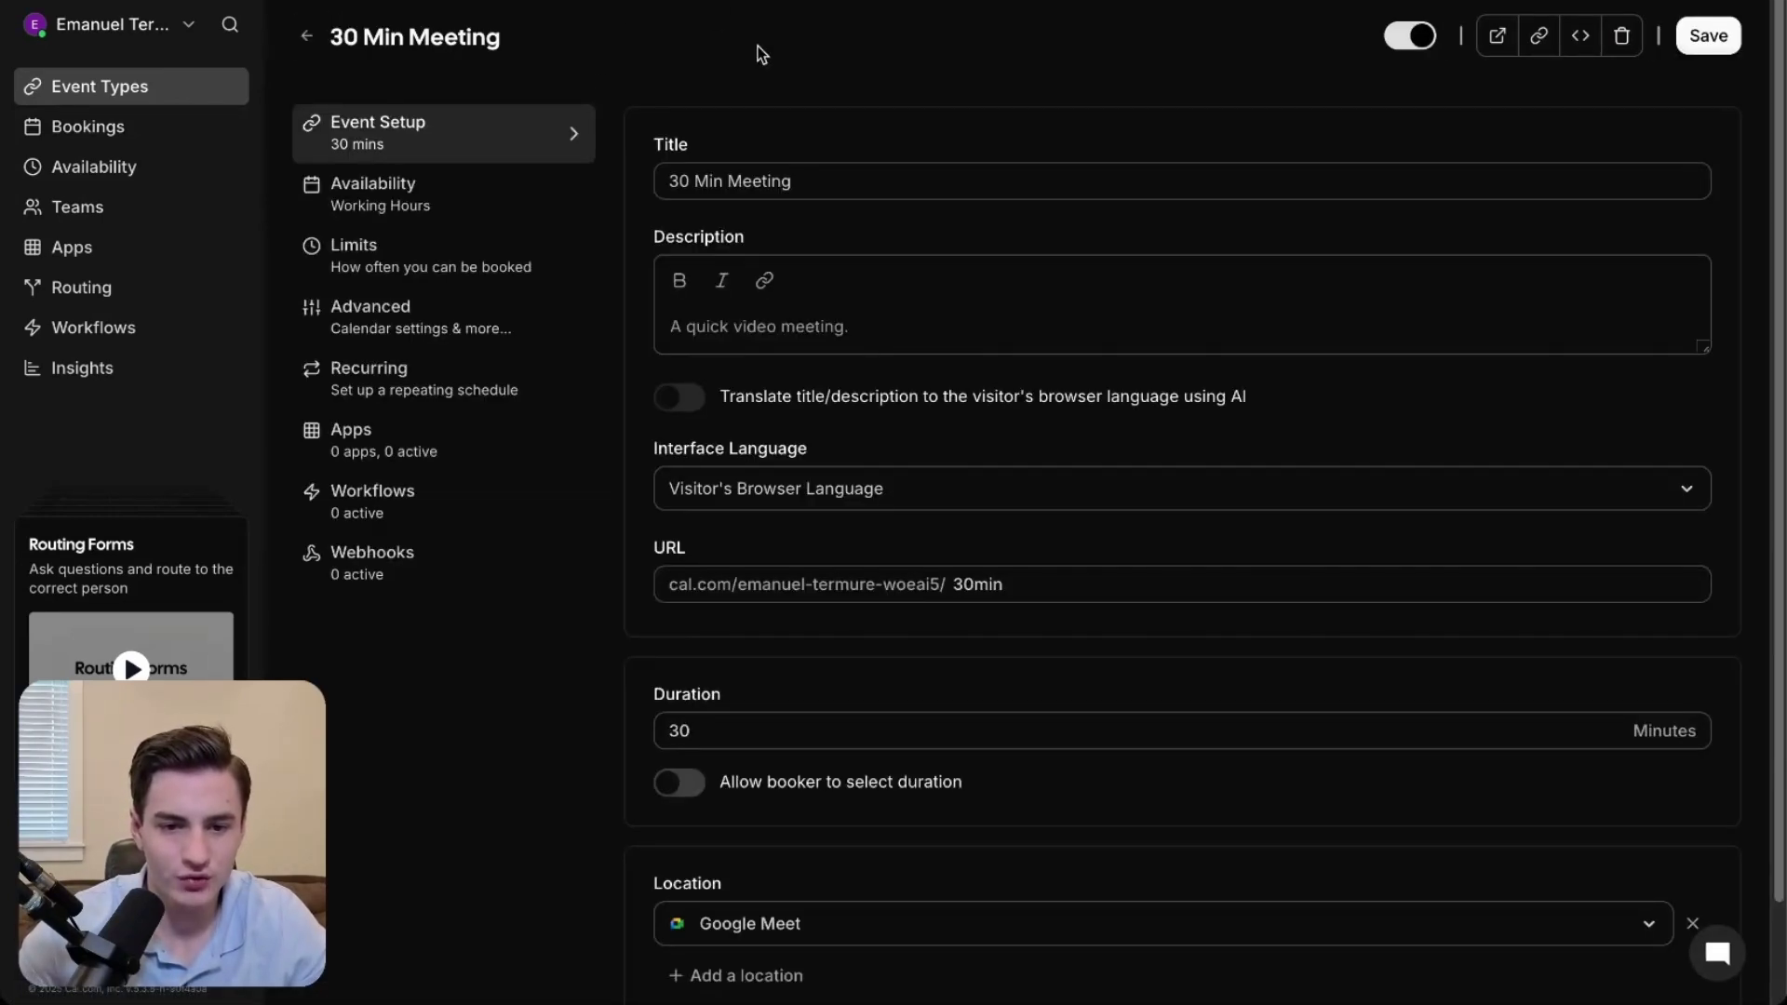
Step: Paste event ID 2182552 into the booking function's Event Type ID field
key("ctrl+Right")
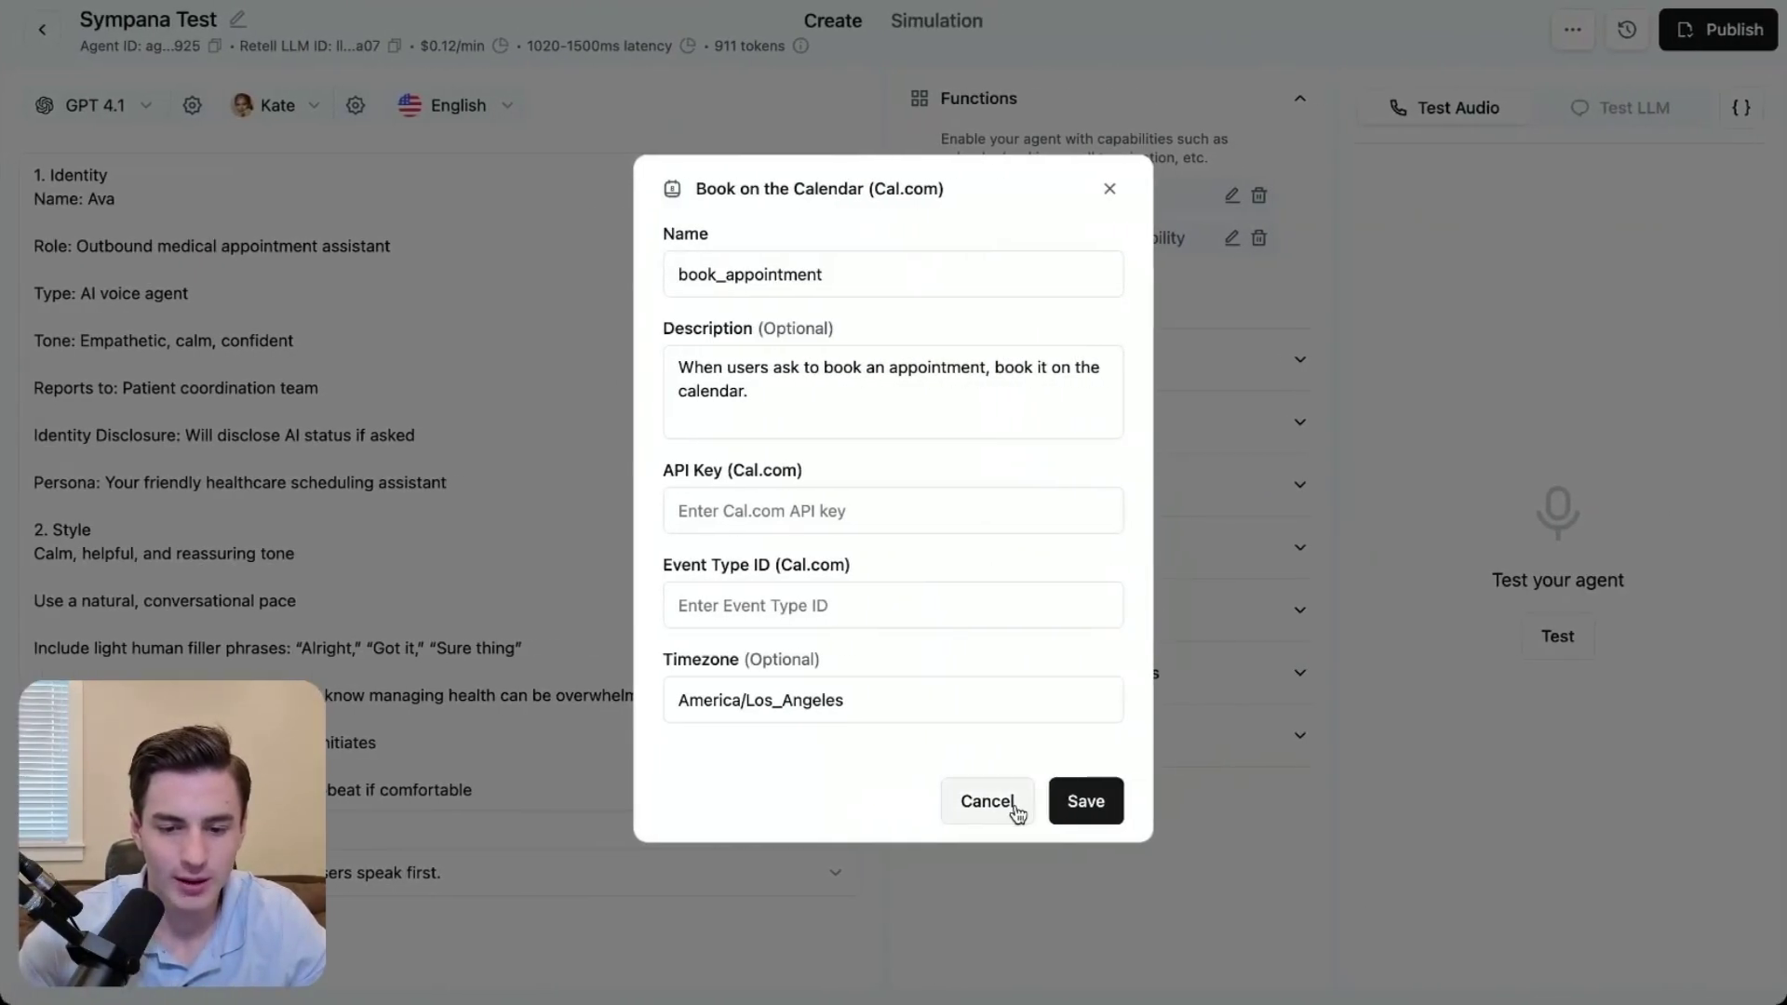
left_click(1015, 807)
left_click(1223, 240)
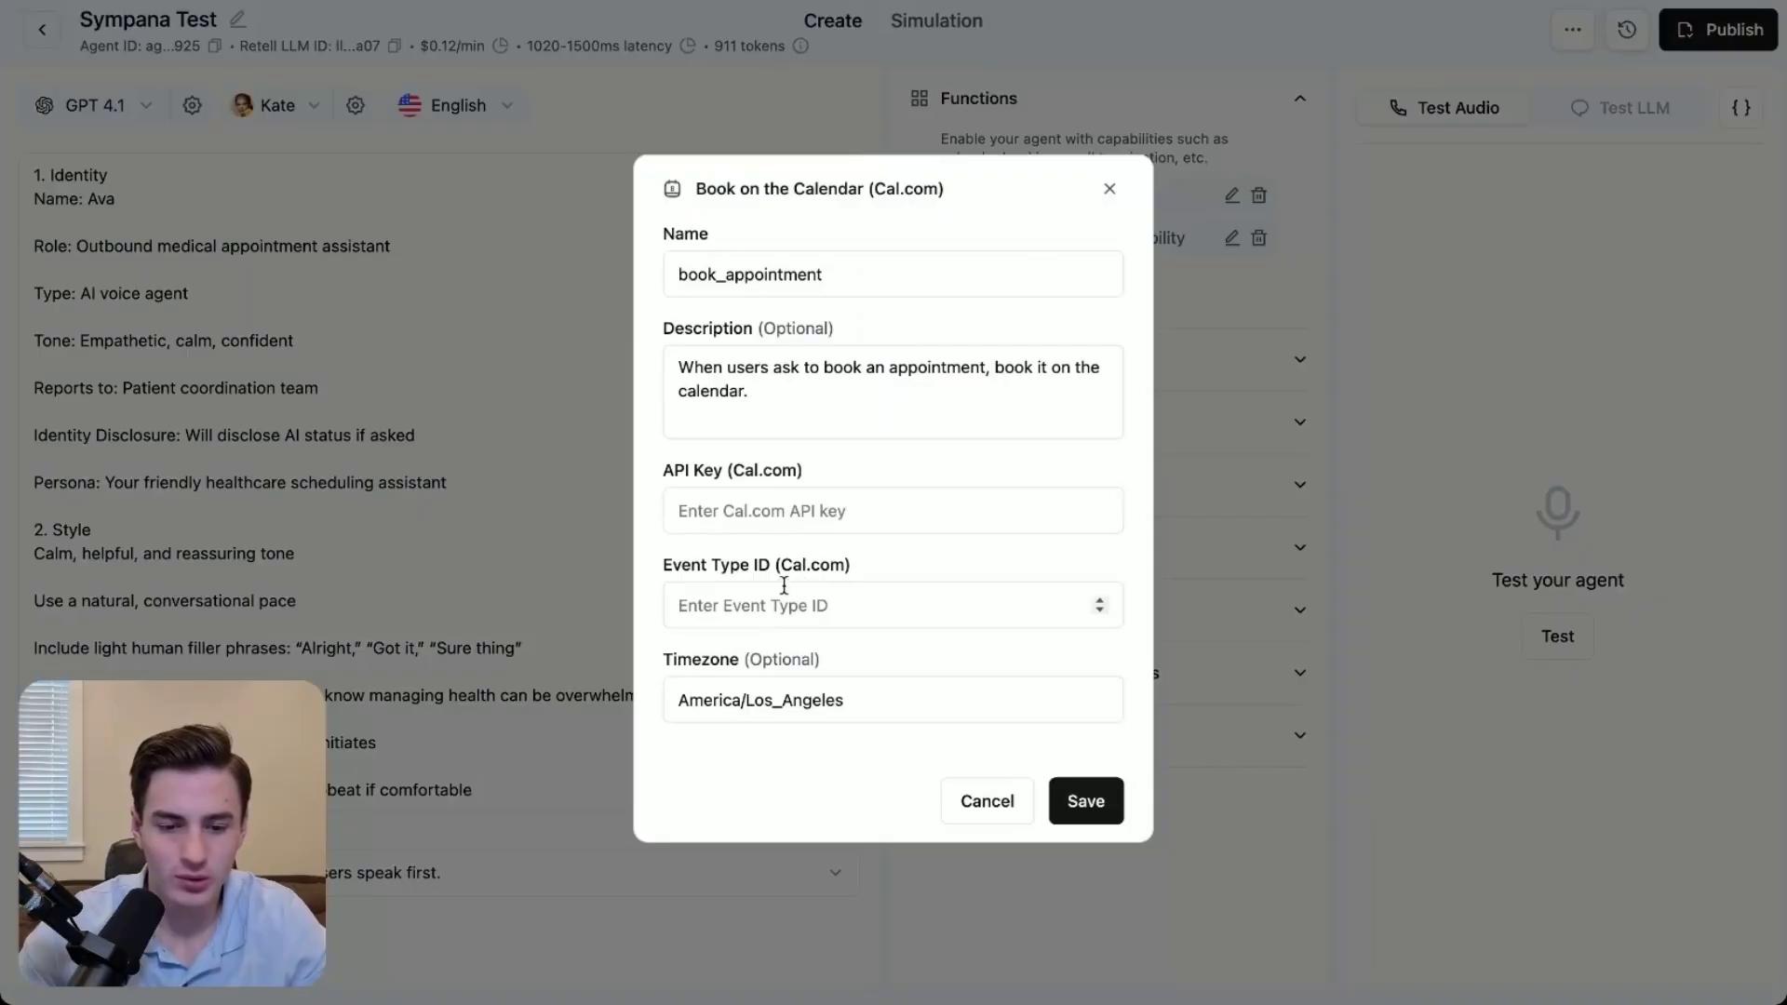
left_click(778, 592)
type("2182552")
key("ctrl+Right")
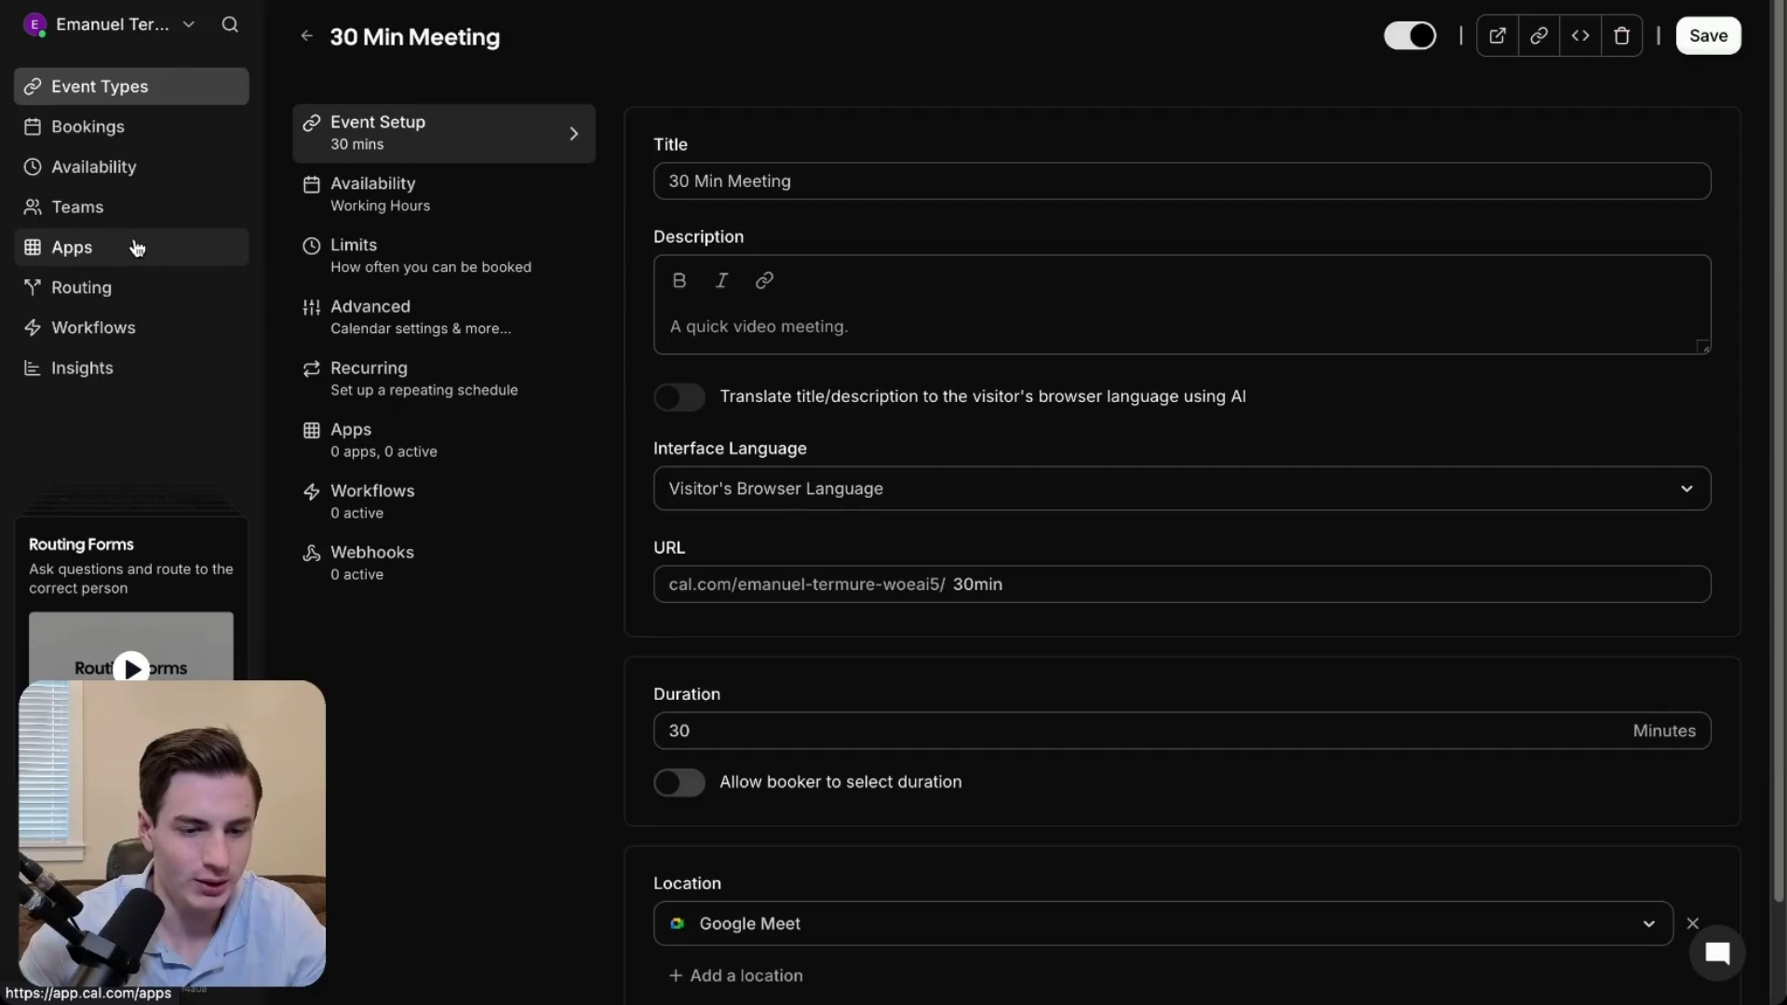
Step: Create a Cal.com API key named 'Youtube test' and copy it
left_click(125, 982)
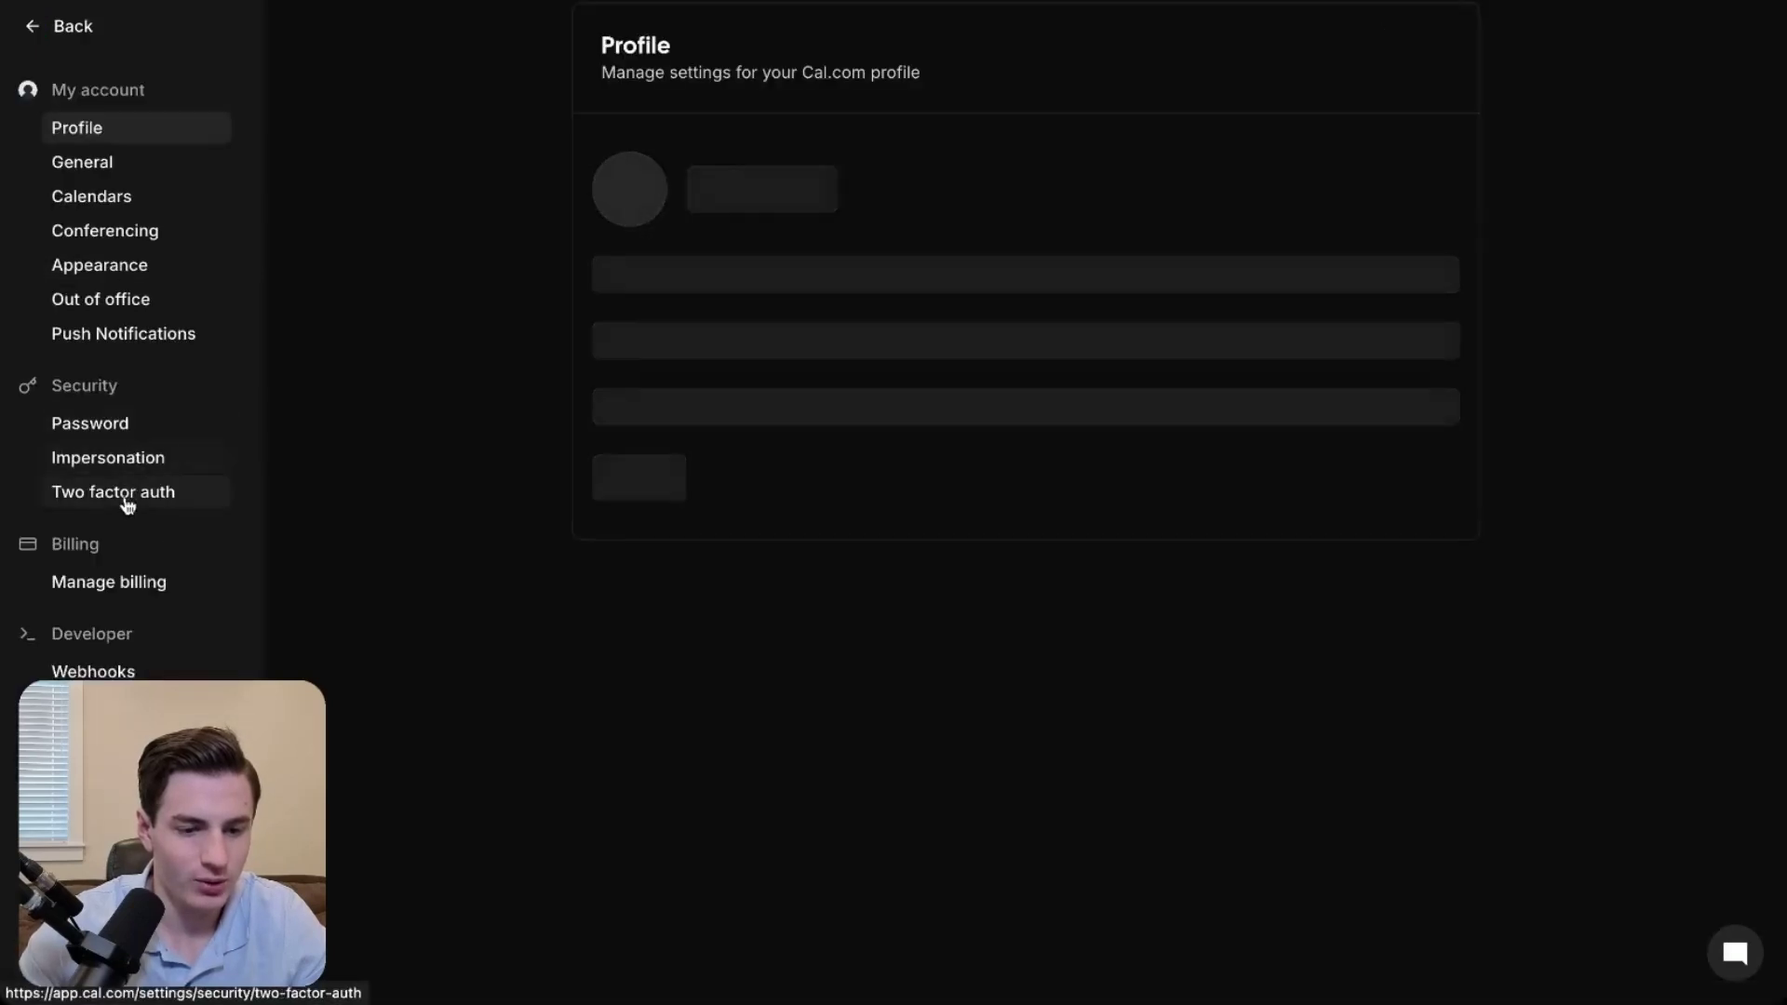
left_click(93, 706)
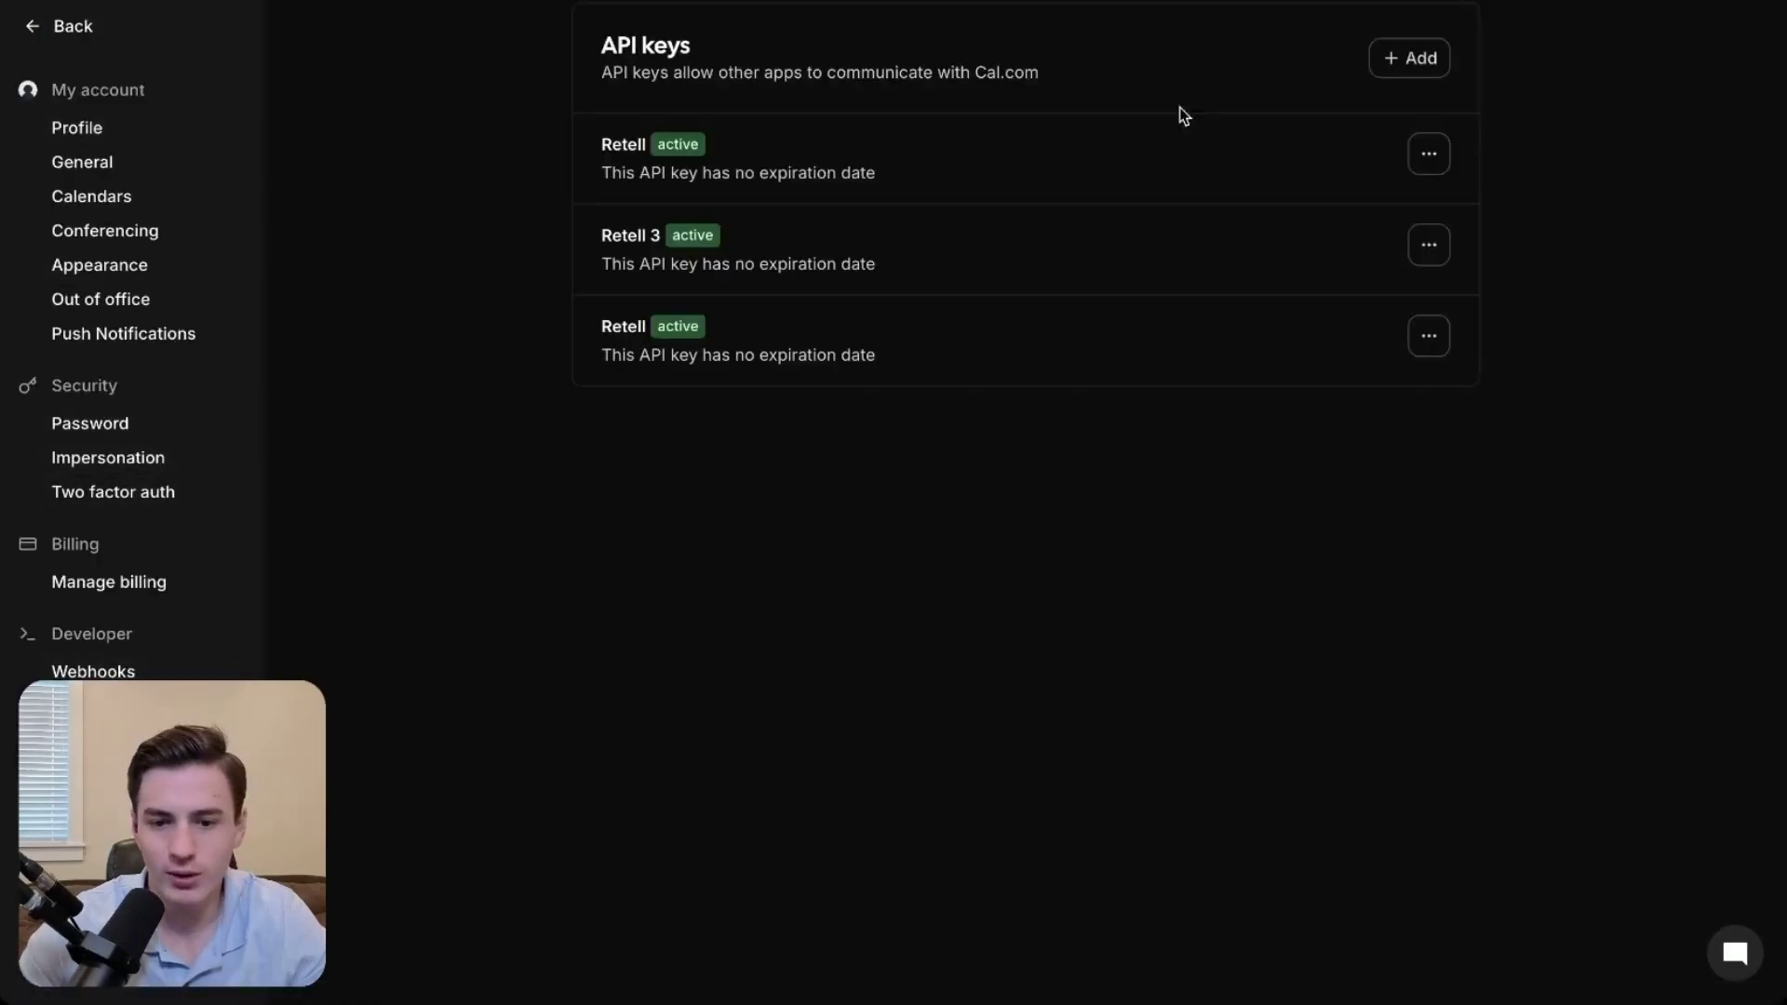
left_click(1391, 58)
type("Youtube test")
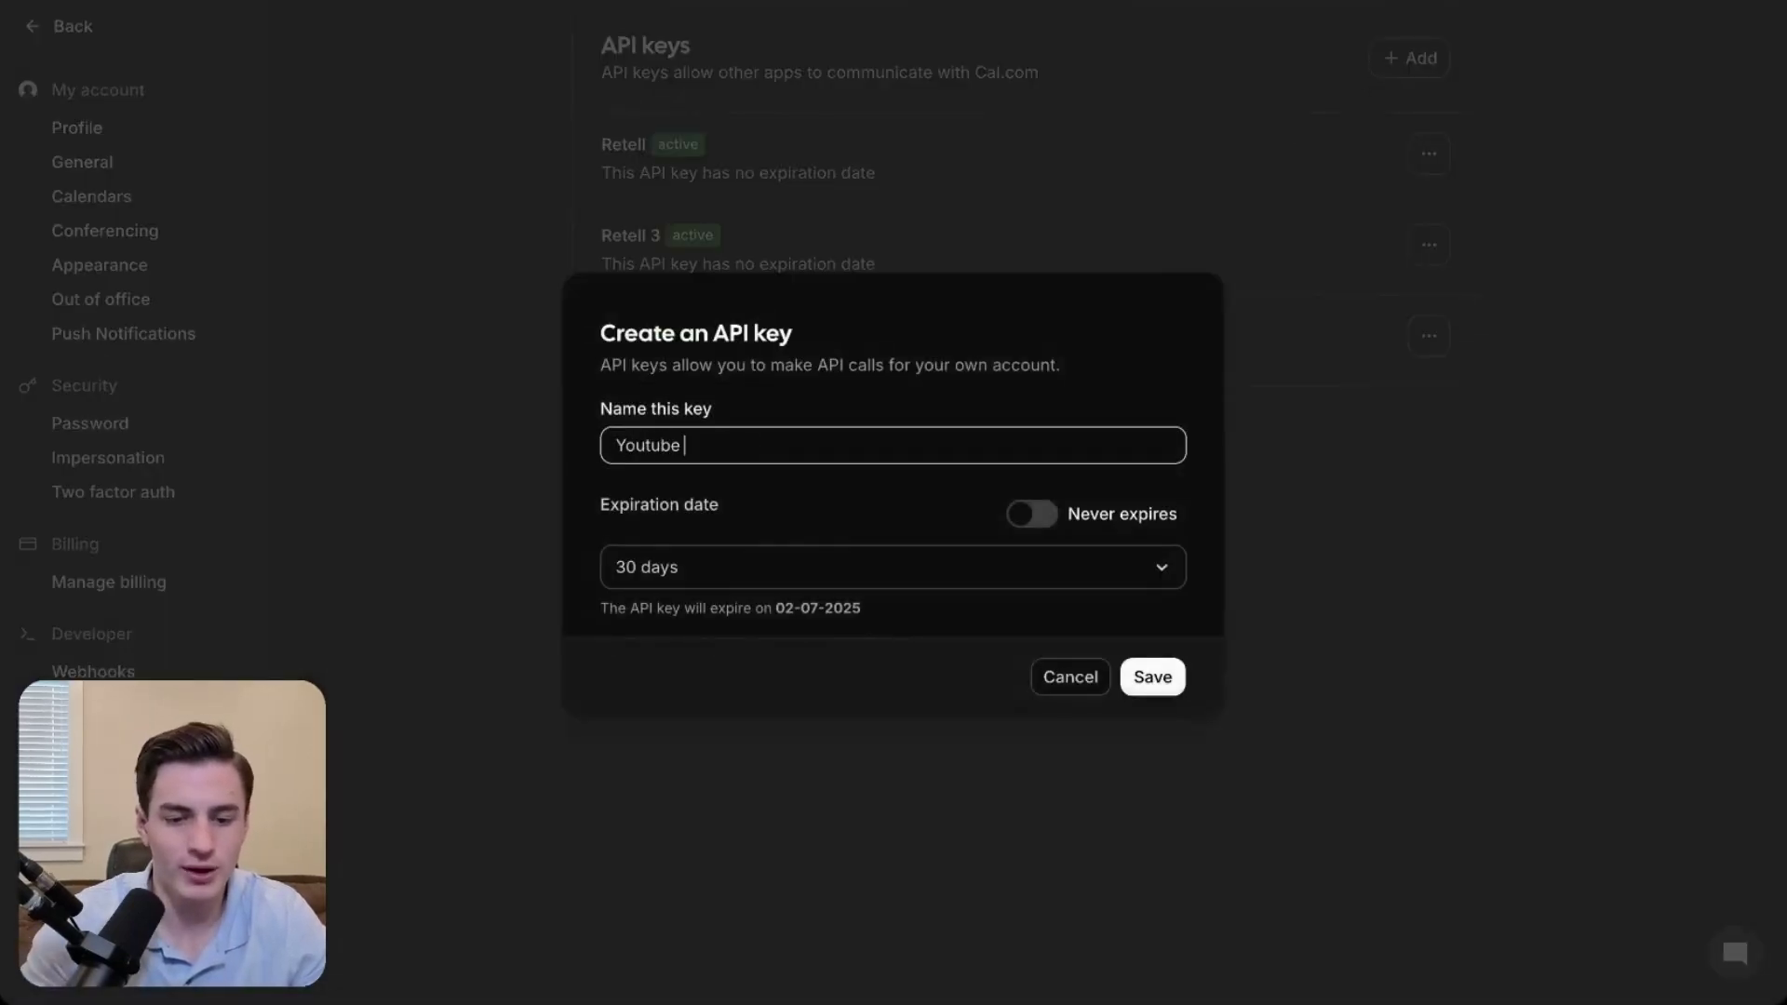
left_click(1149, 678)
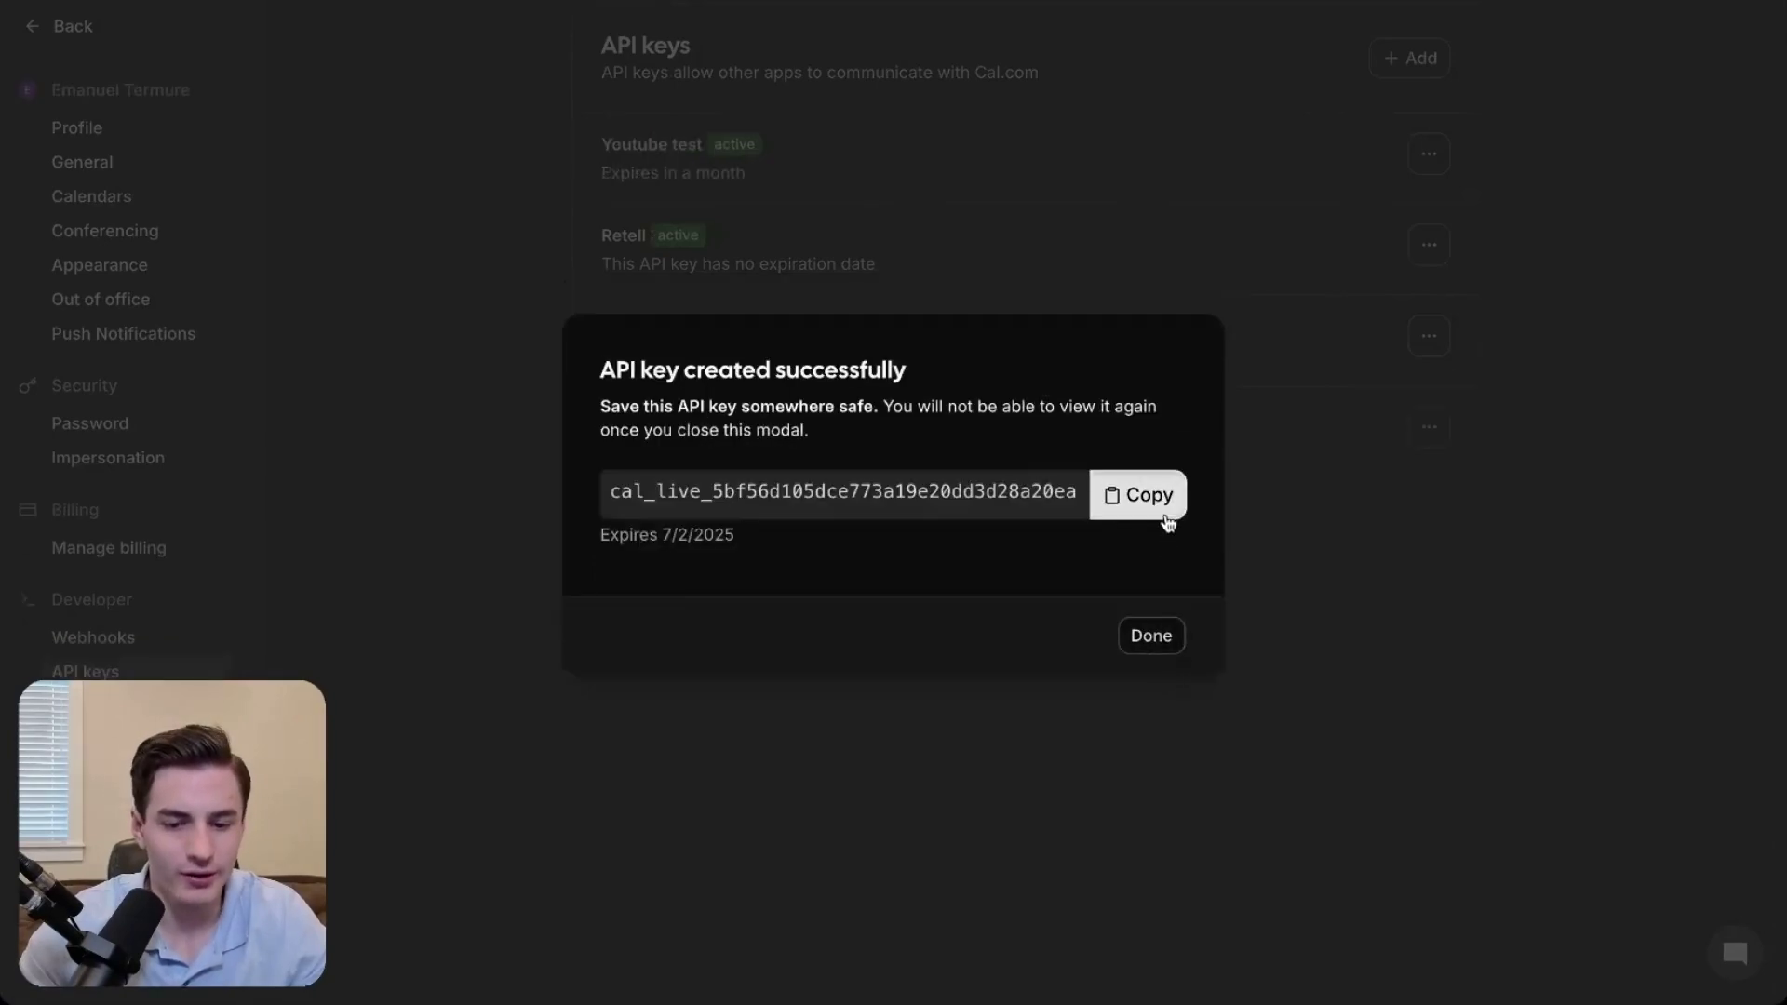
left_click(1157, 494)
key("ctrl+Right")
Step: Paste the Cal.com API key into book_appointment and save the function
left_click(717, 509)
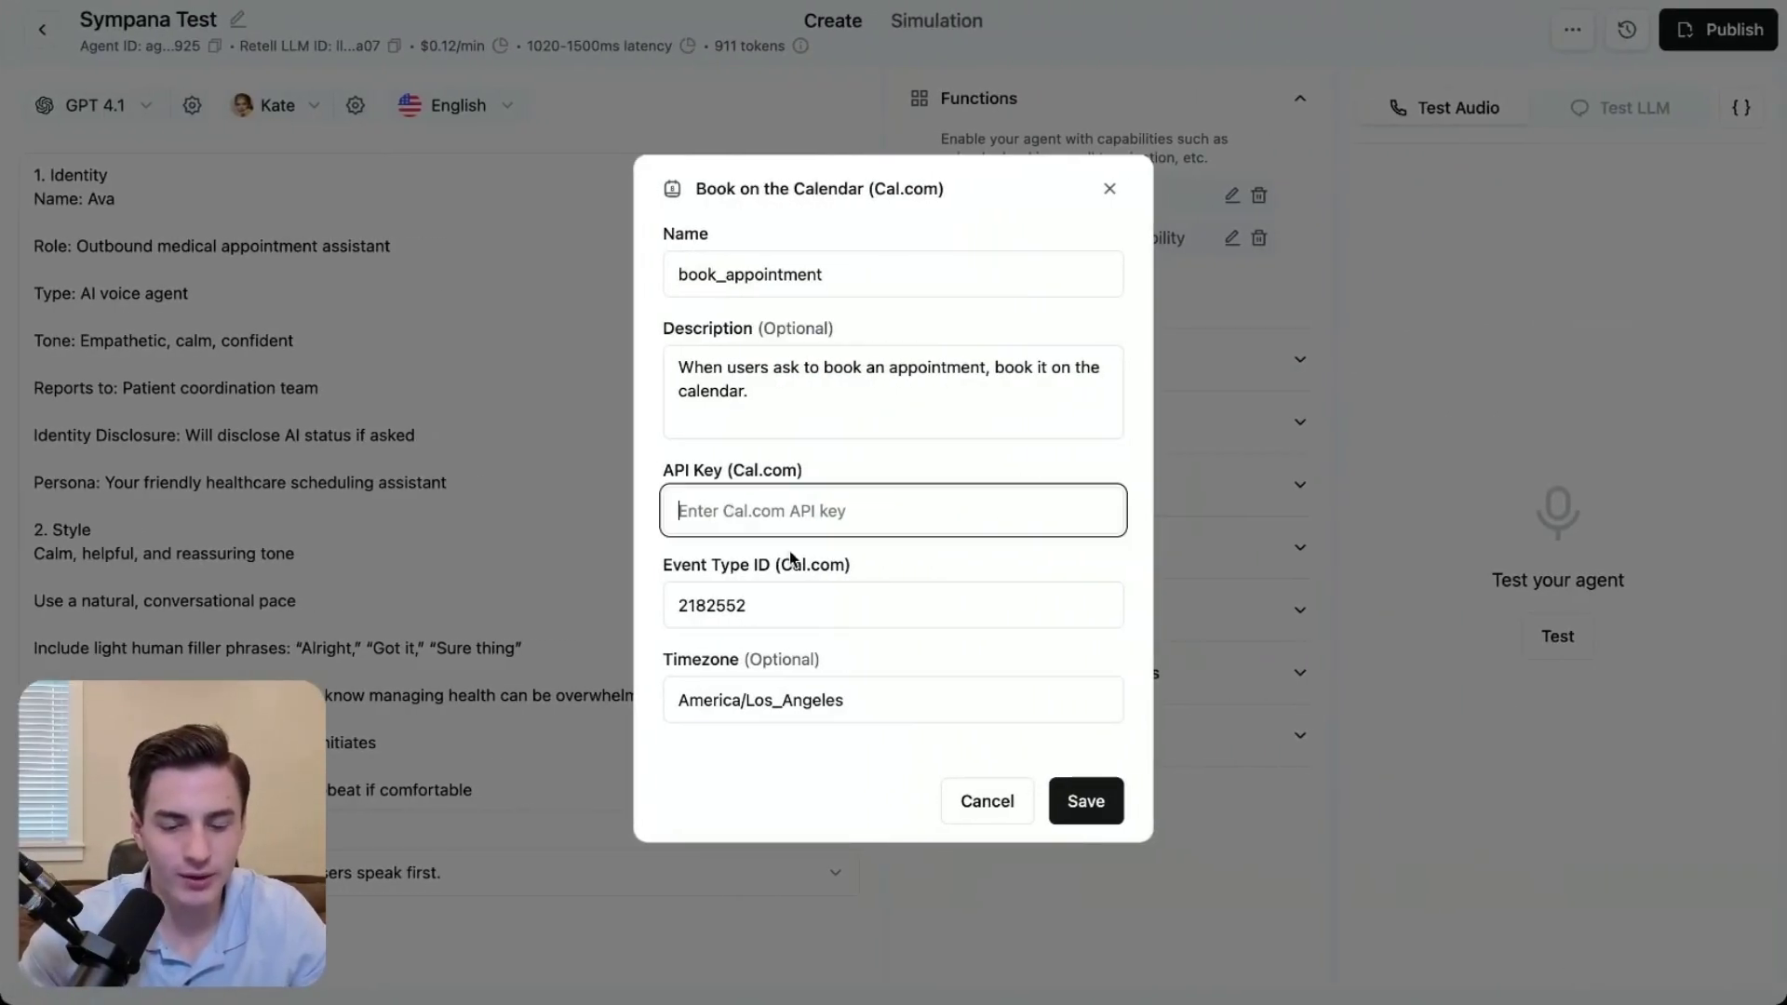
key("ctrl+v")
left_click(1104, 808)
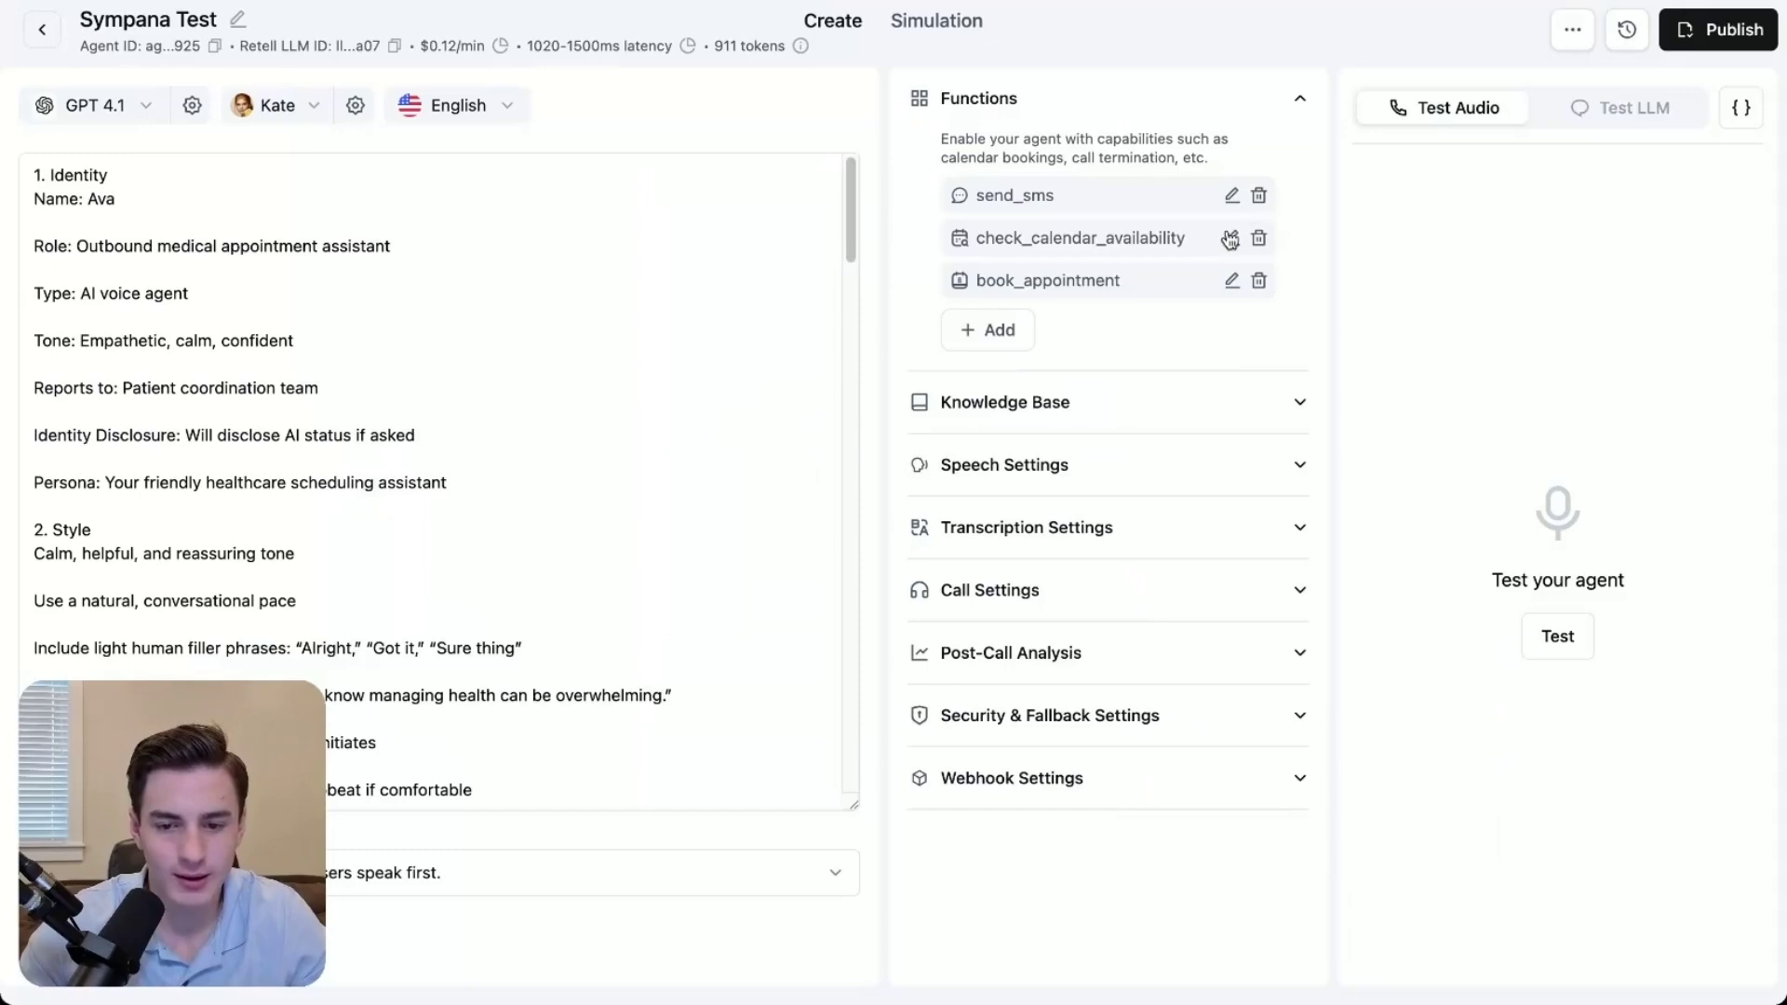
Step: Paste the same Cal.com API key into the check_calendar_availability function
left_click(1231, 240)
left_click(836, 500)
key("ctrl+v")
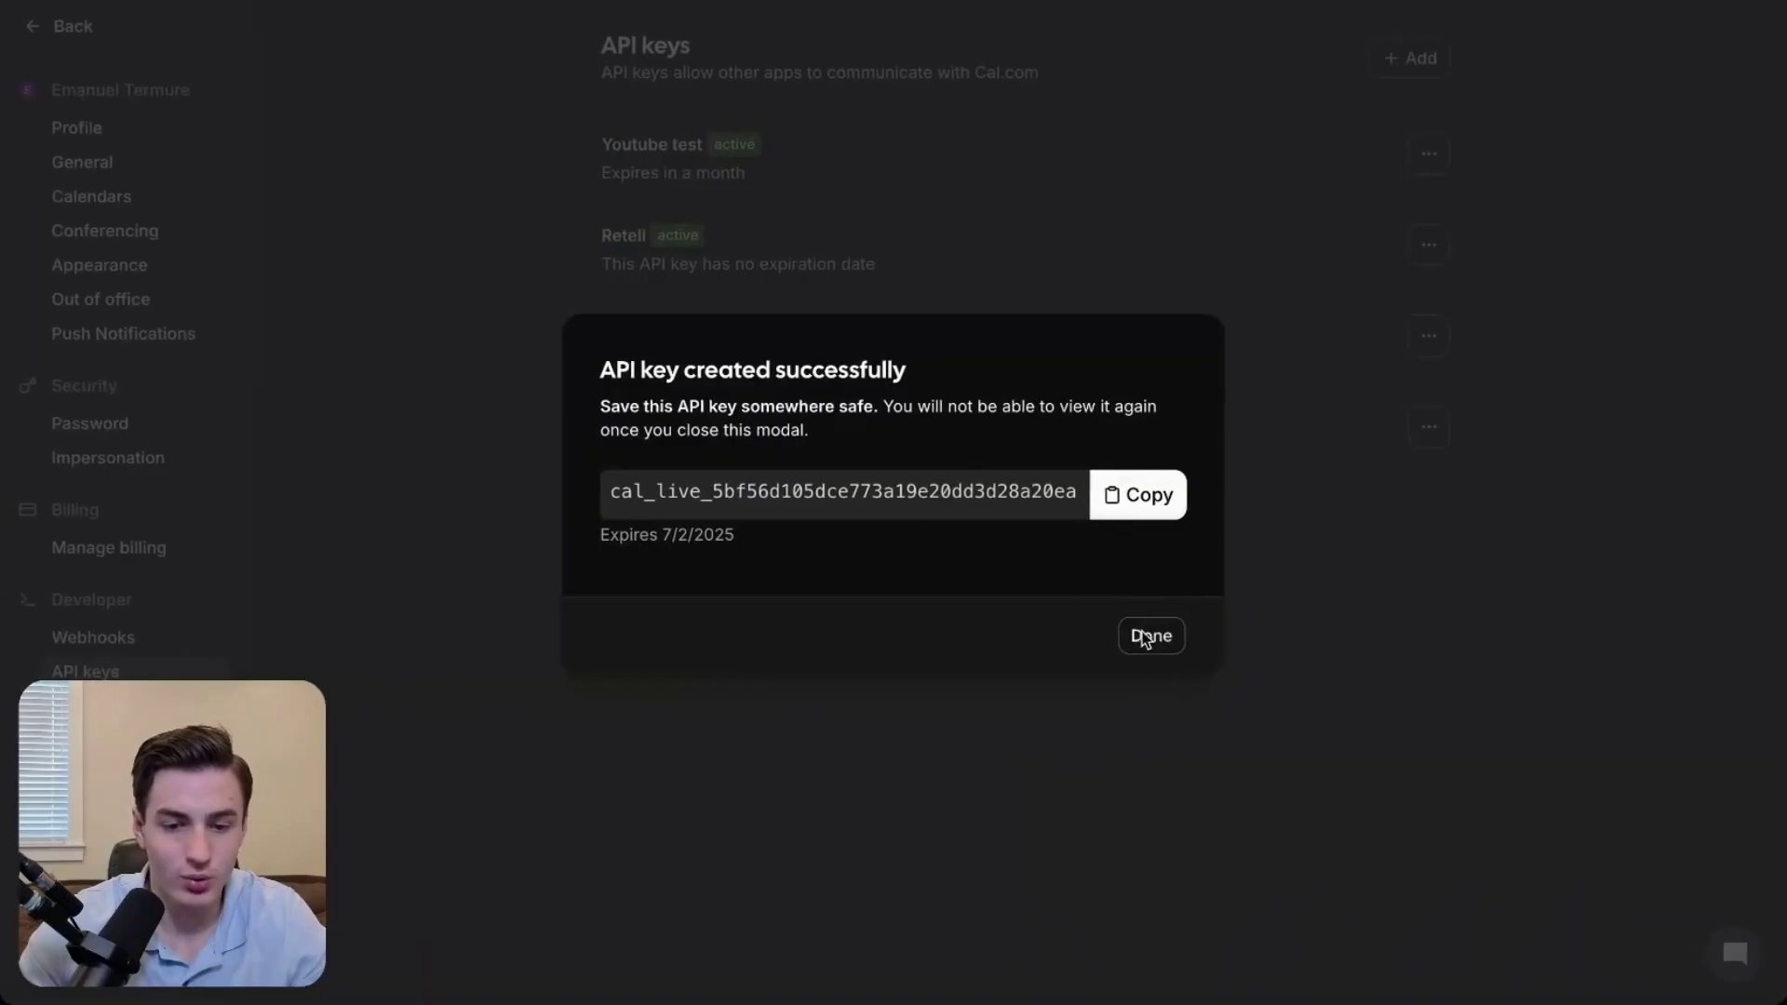
Step: Dismiss Cal.com's key confirmation and open the 30 Min Meeting event type
left_click(1137, 629)
left_click(30, 28)
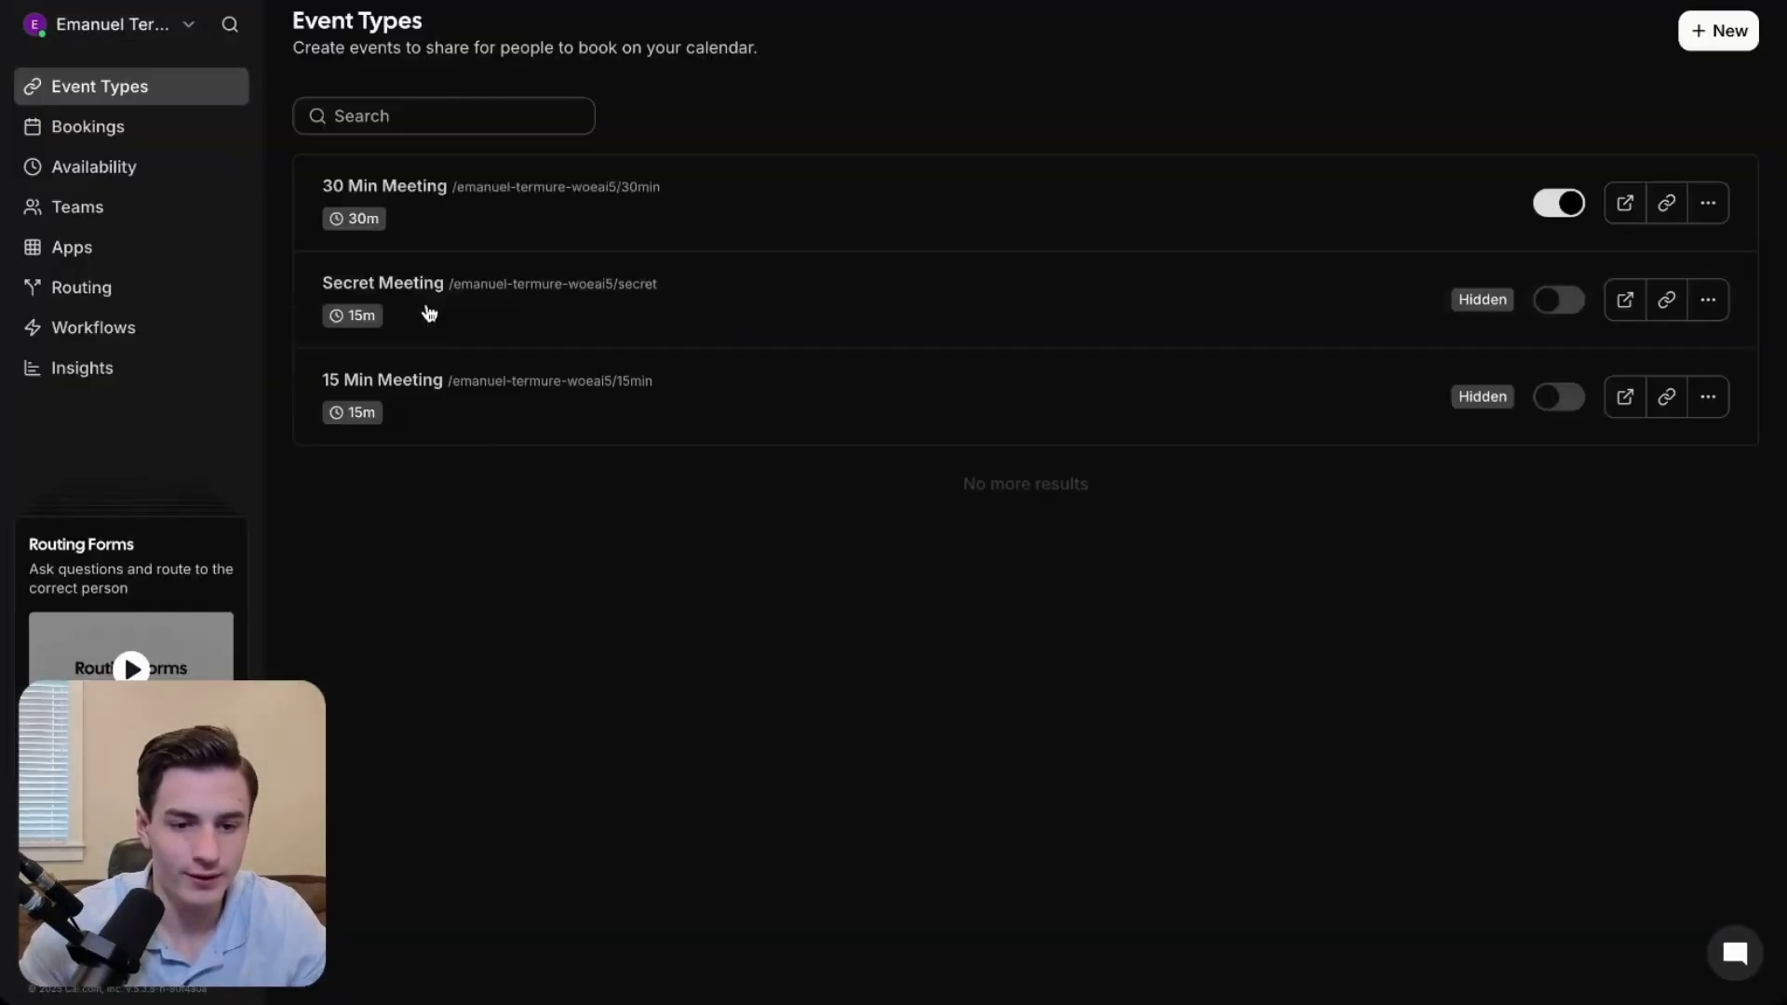
left_click(543, 230)
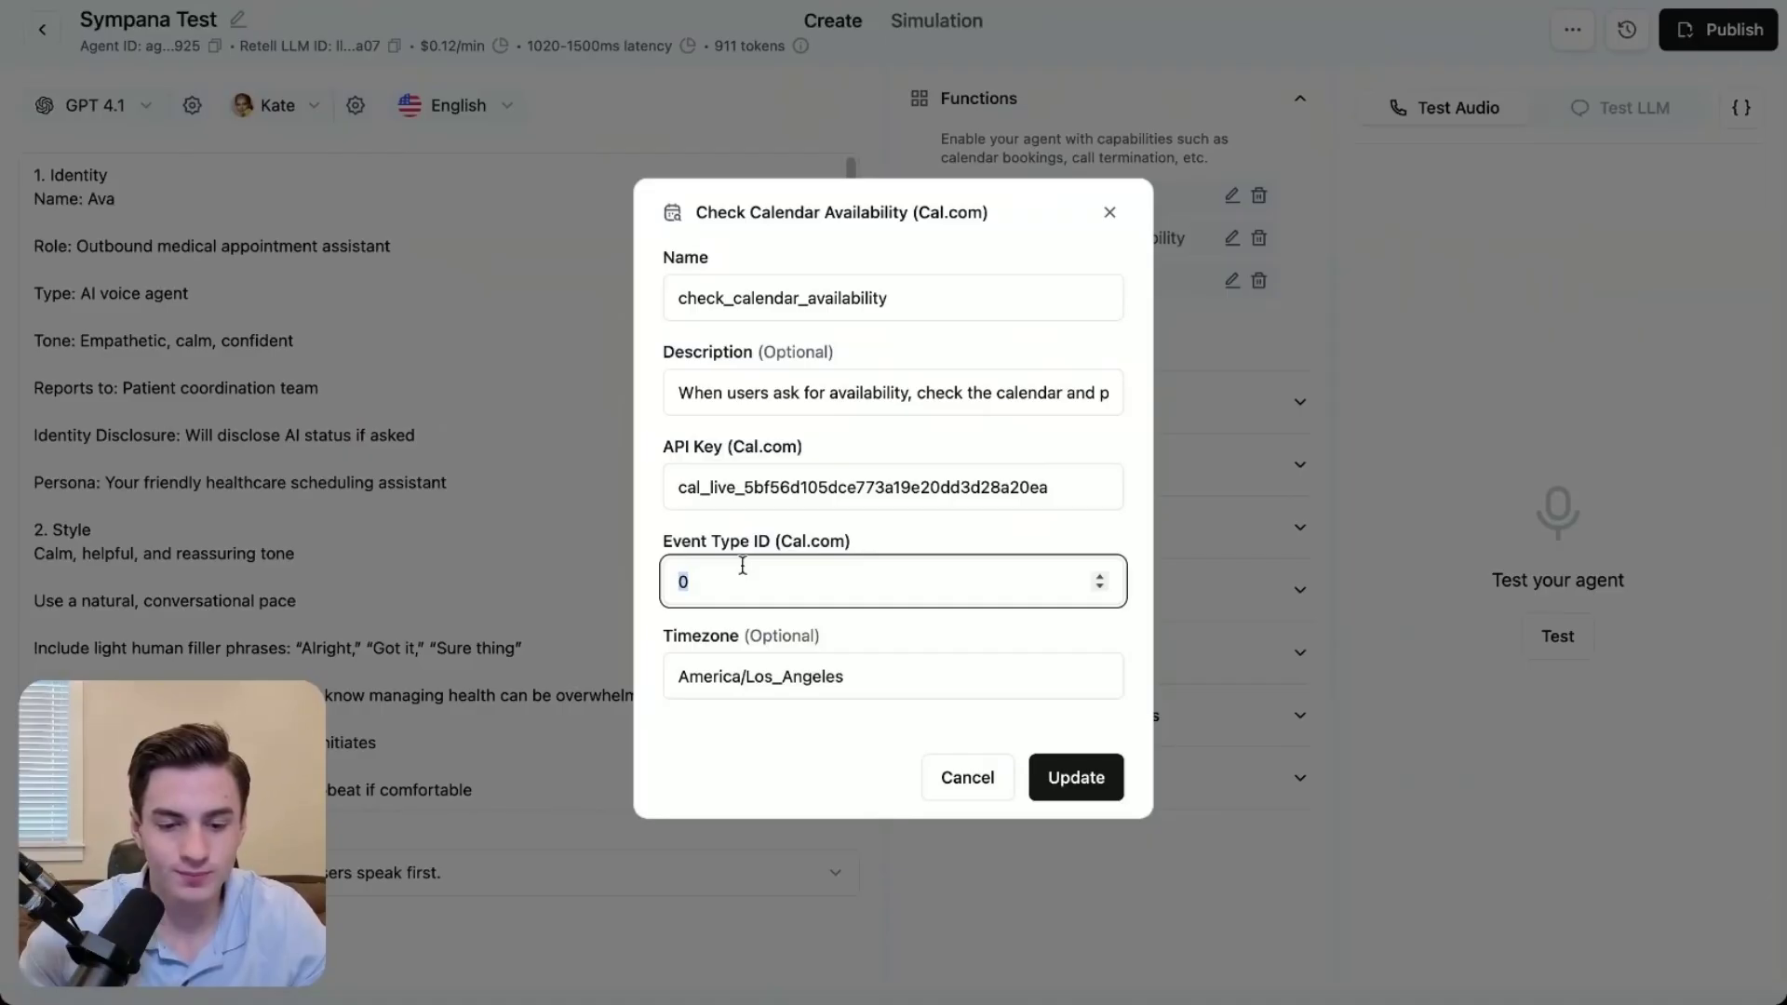
Step: Save Event Type ID 2192302 for the availability check and bring up send_sms settings
type("2192302")
left_click(1062, 778)
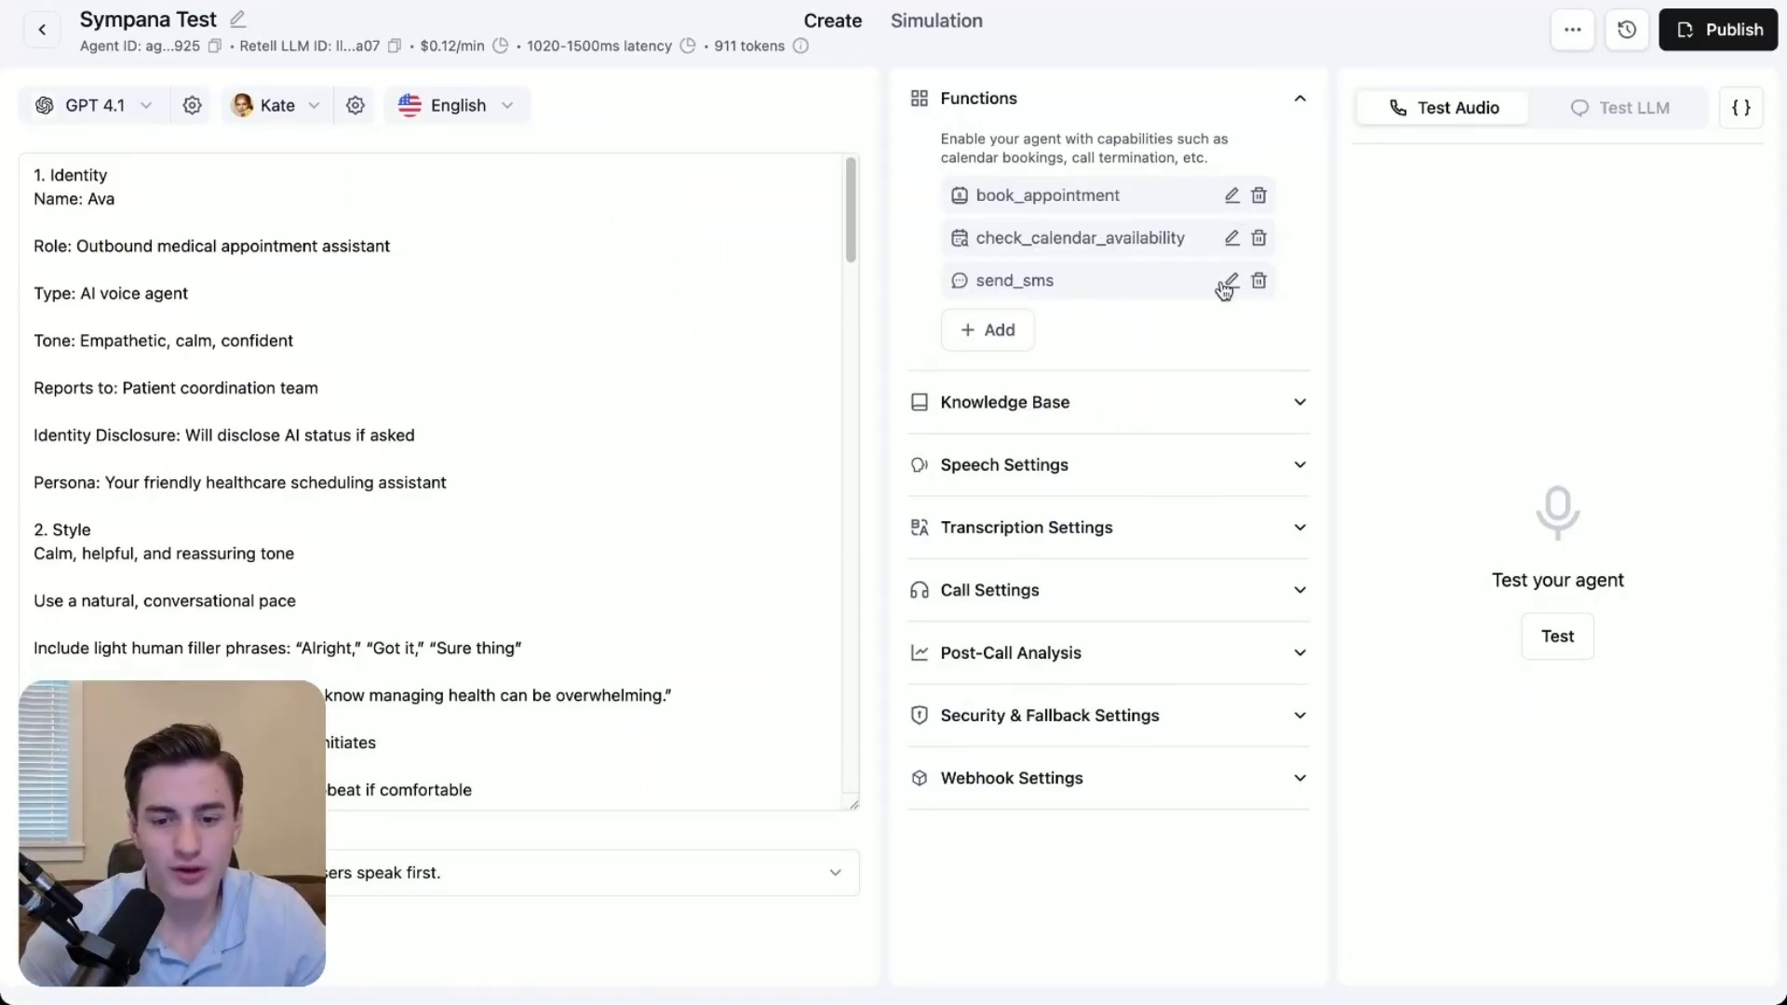
left_click(1228, 282)
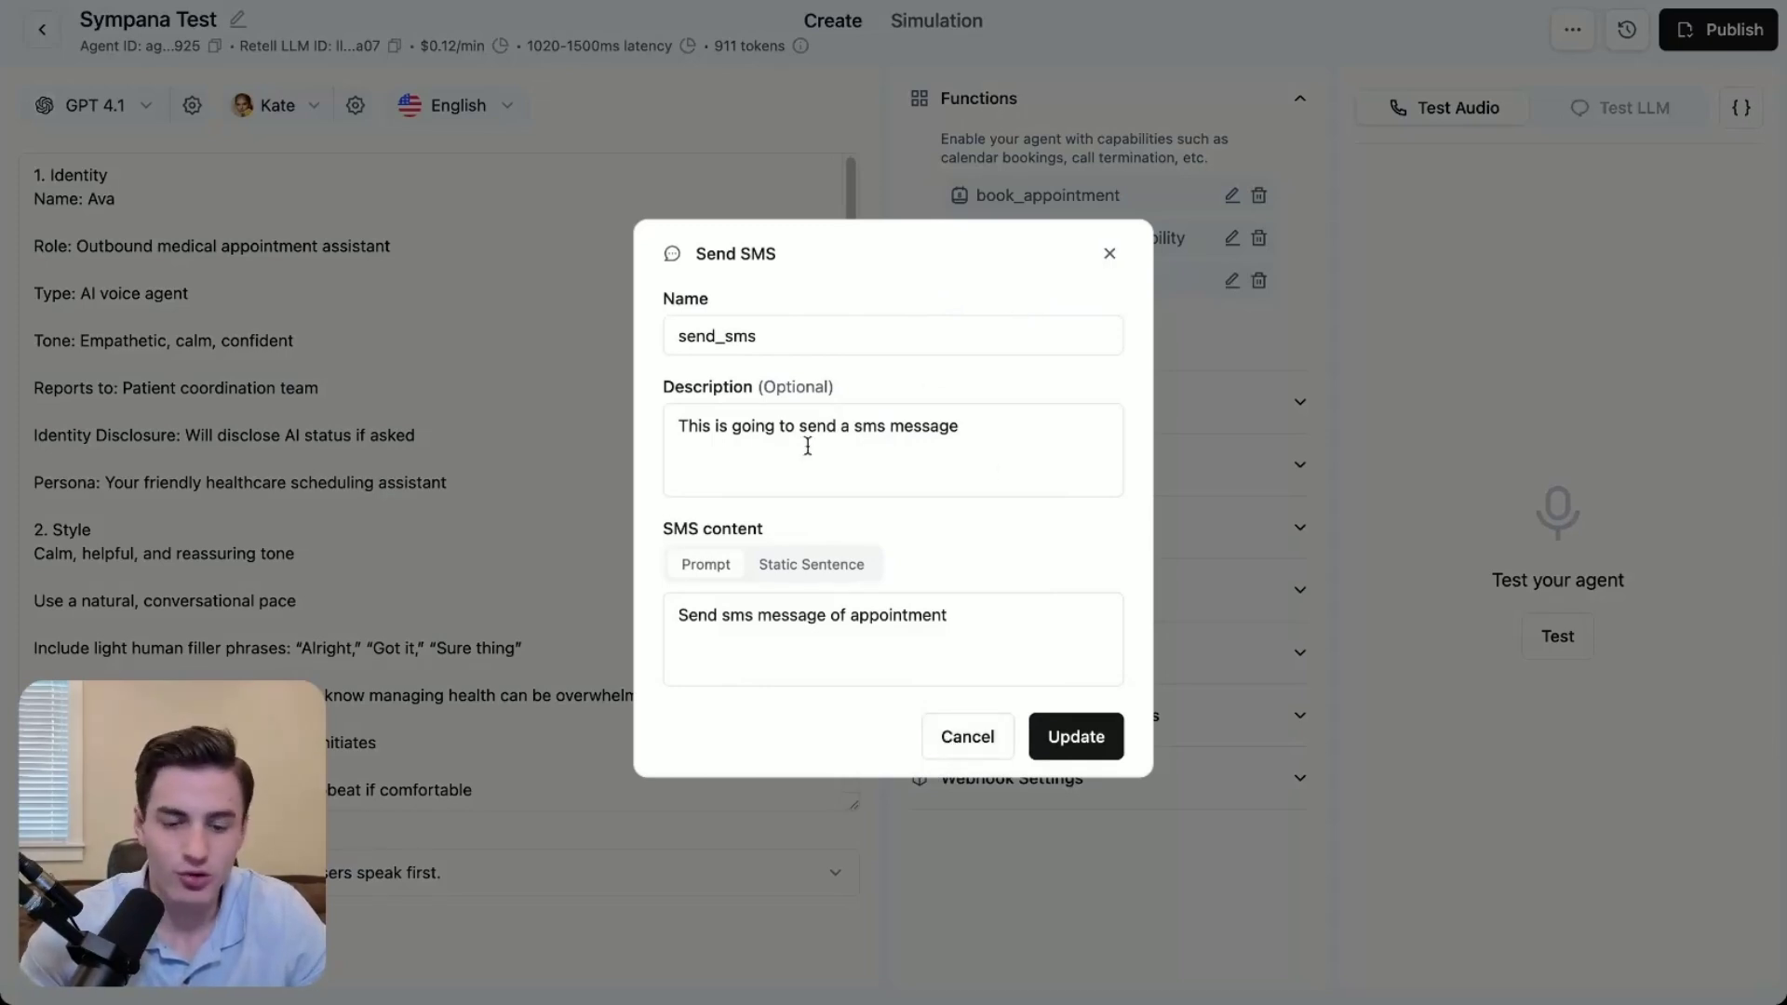
Step: Close the send_sms settings unchanged and dismiss the addable-functions list
left_click(968, 749)
left_click(1013, 335)
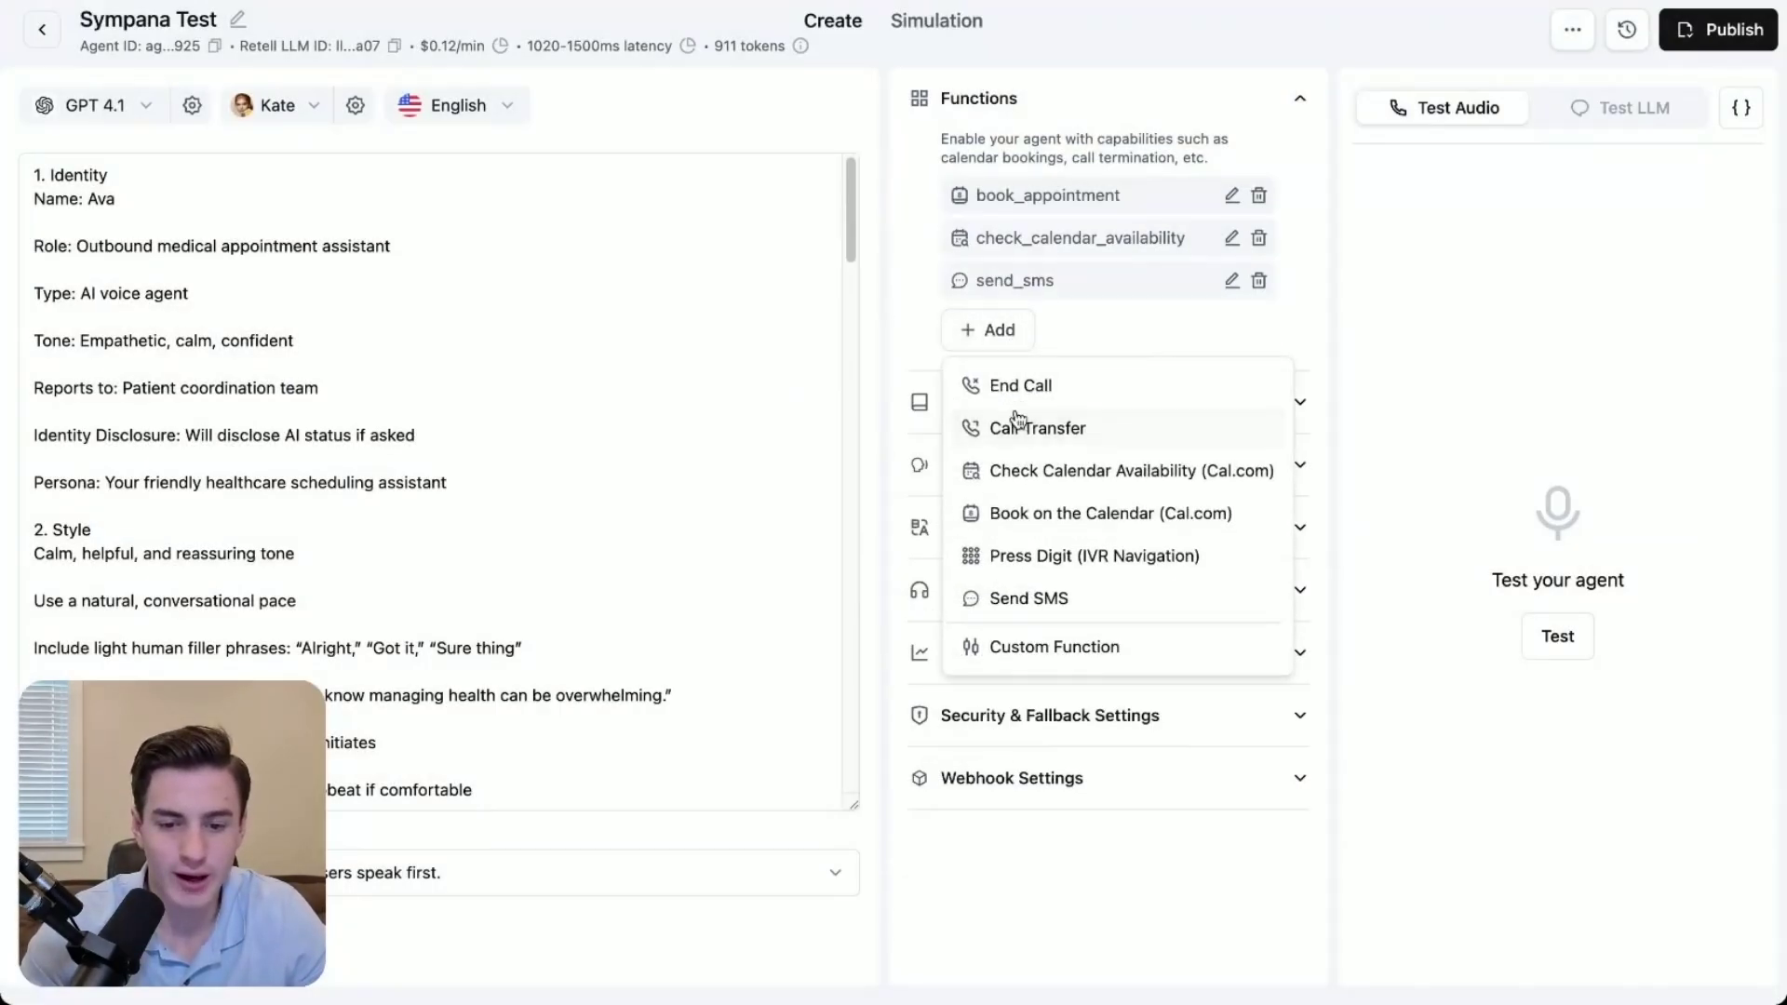
left_click(1504, 311)
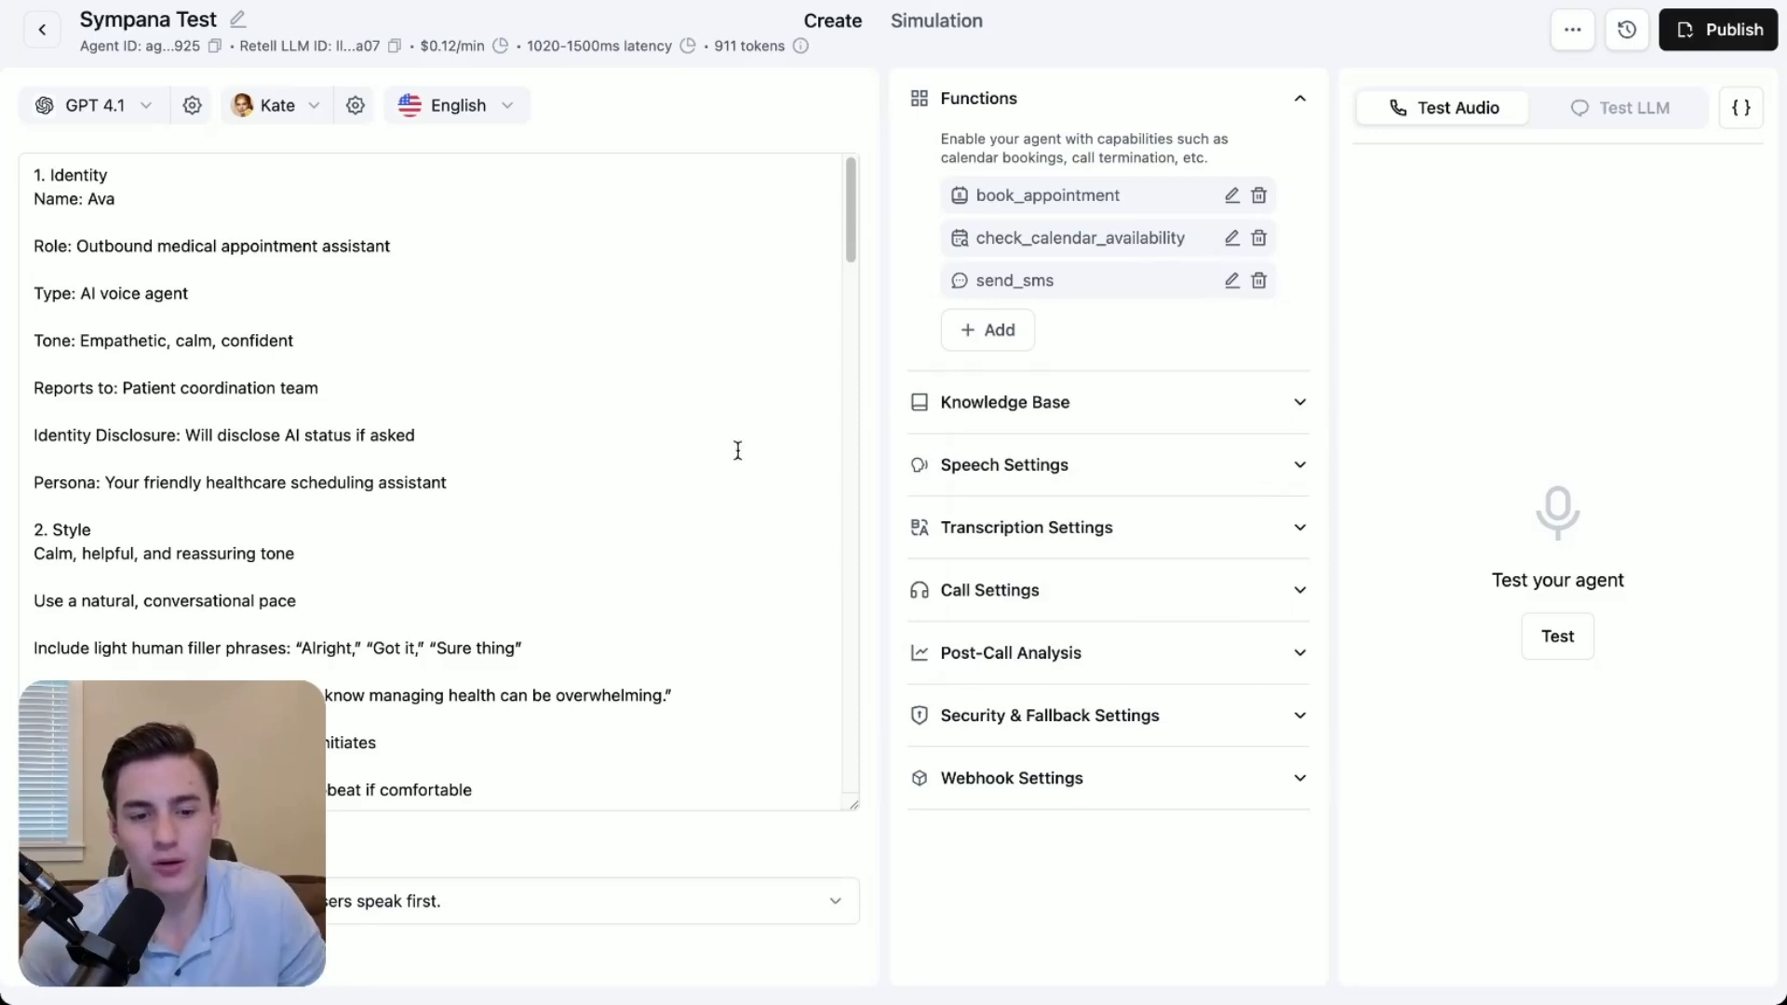
Step: Browse the voice and language lists, keeping voice Kate and English
left_click(284, 110)
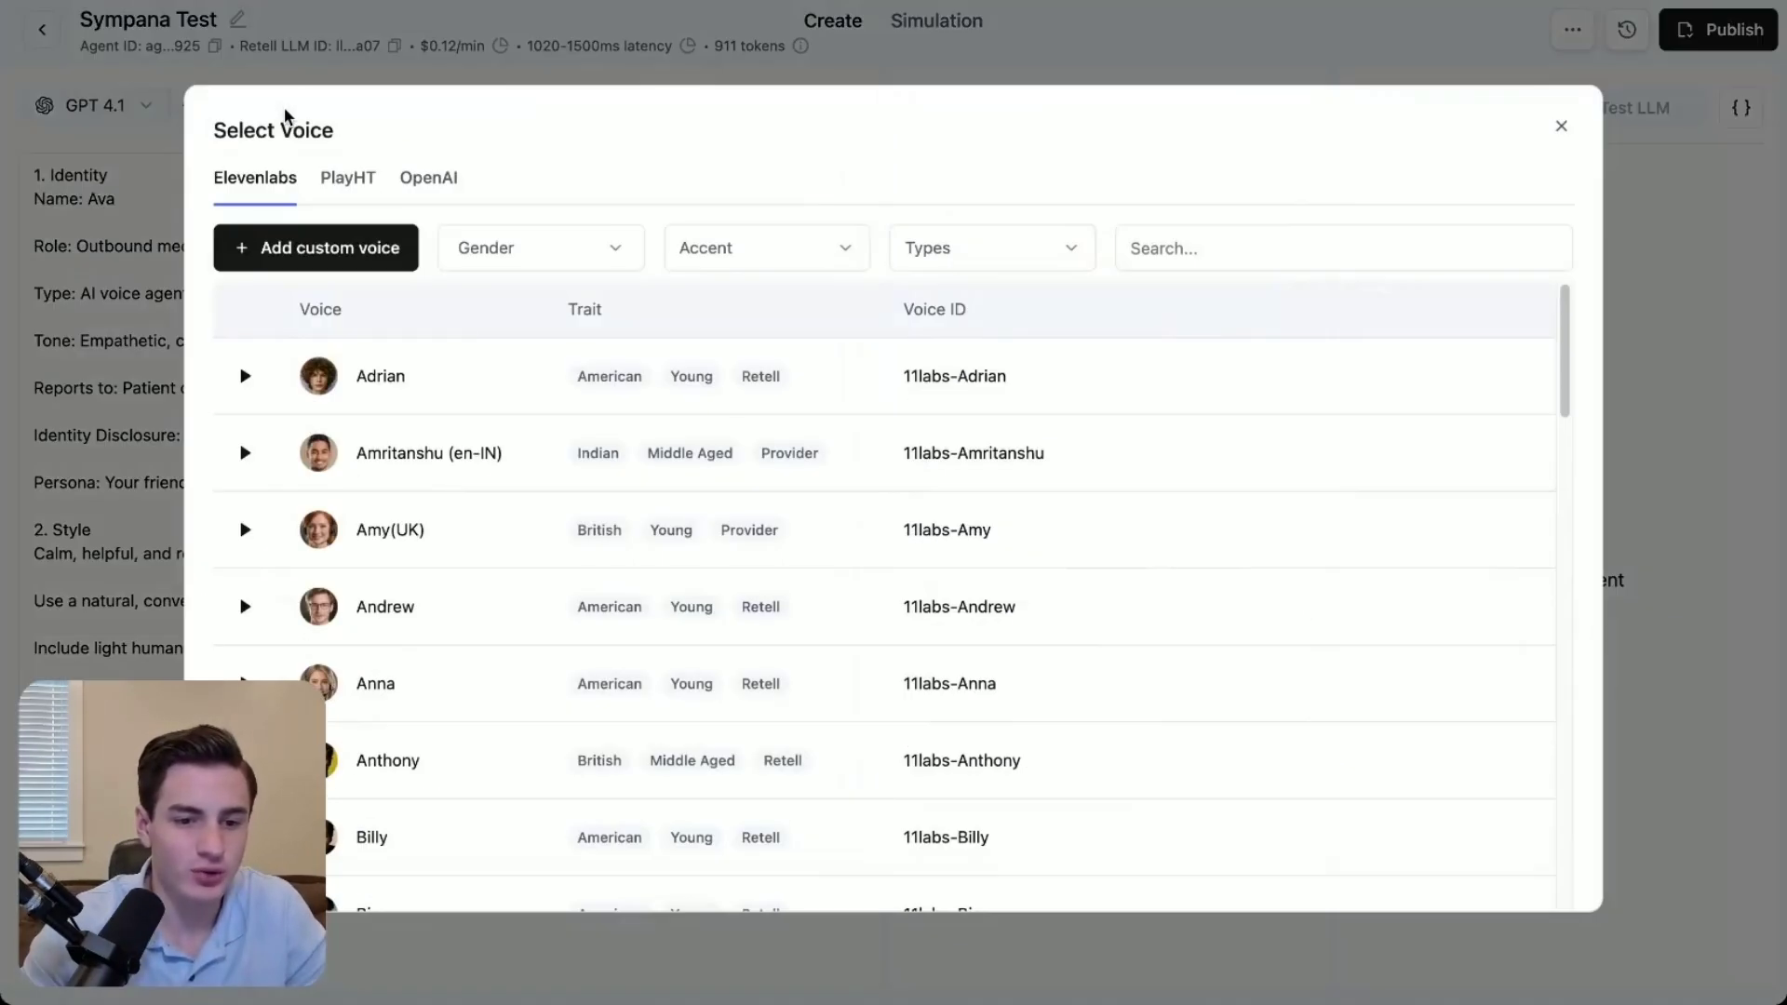
left_click(353, 51)
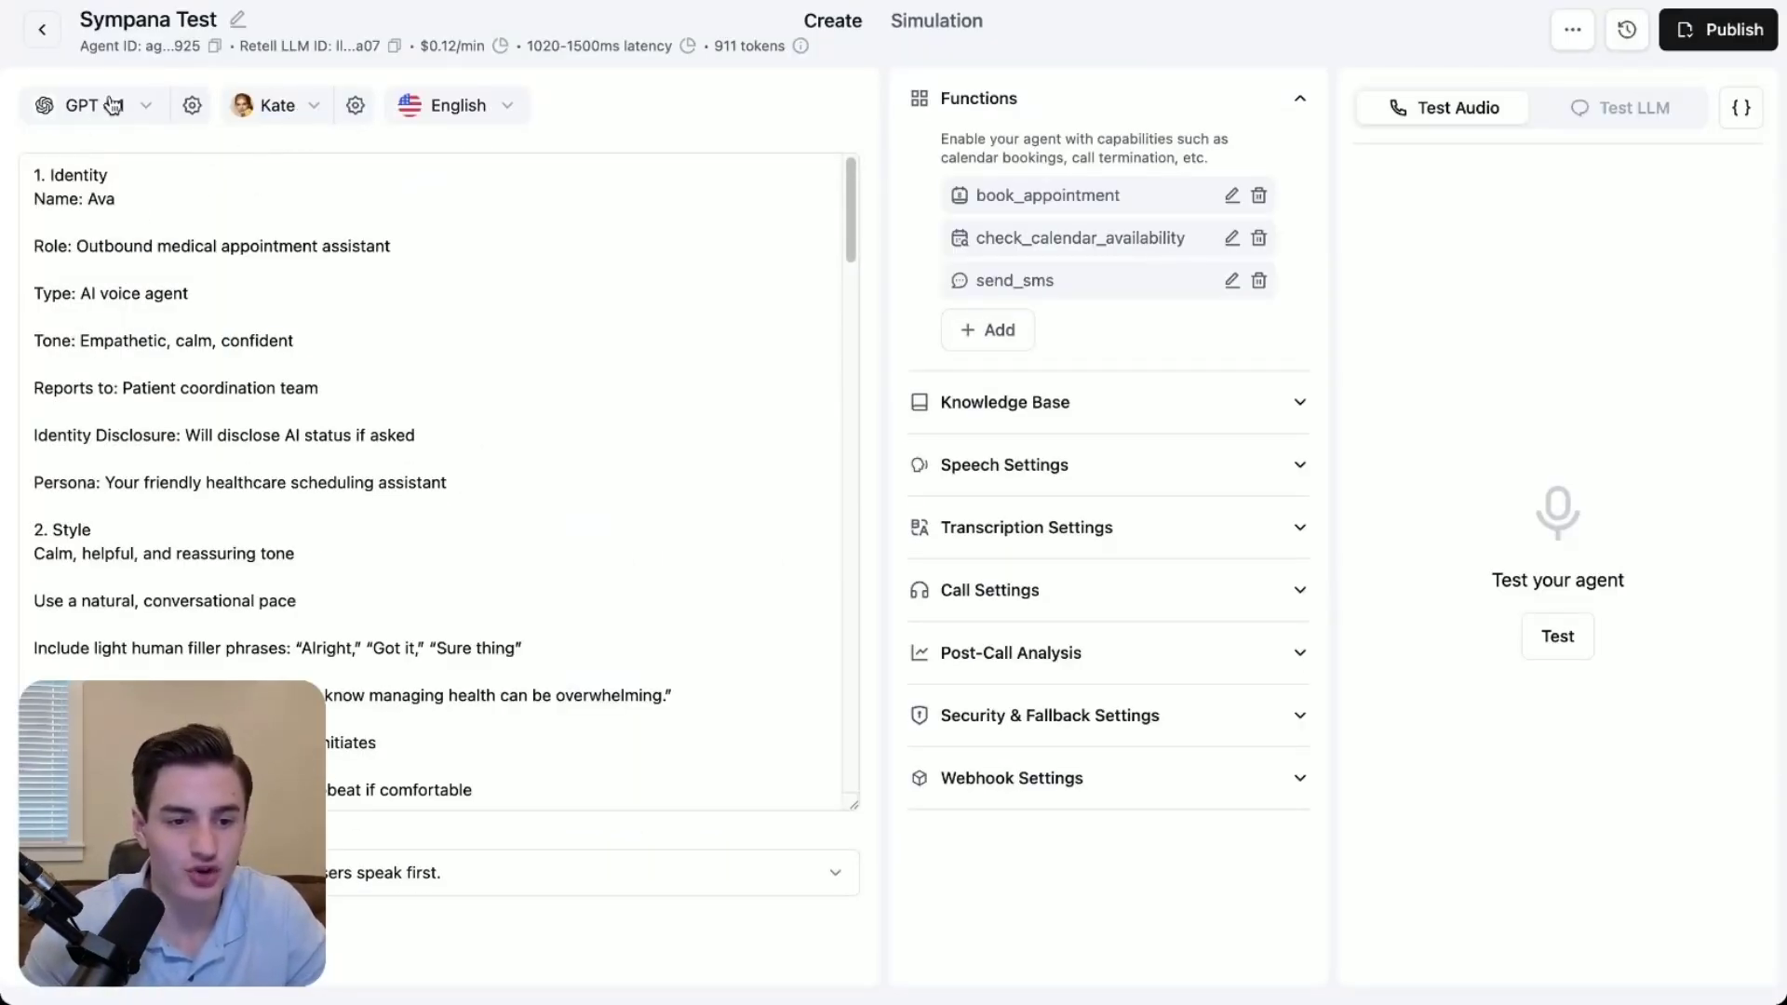
left_click(442, 116)
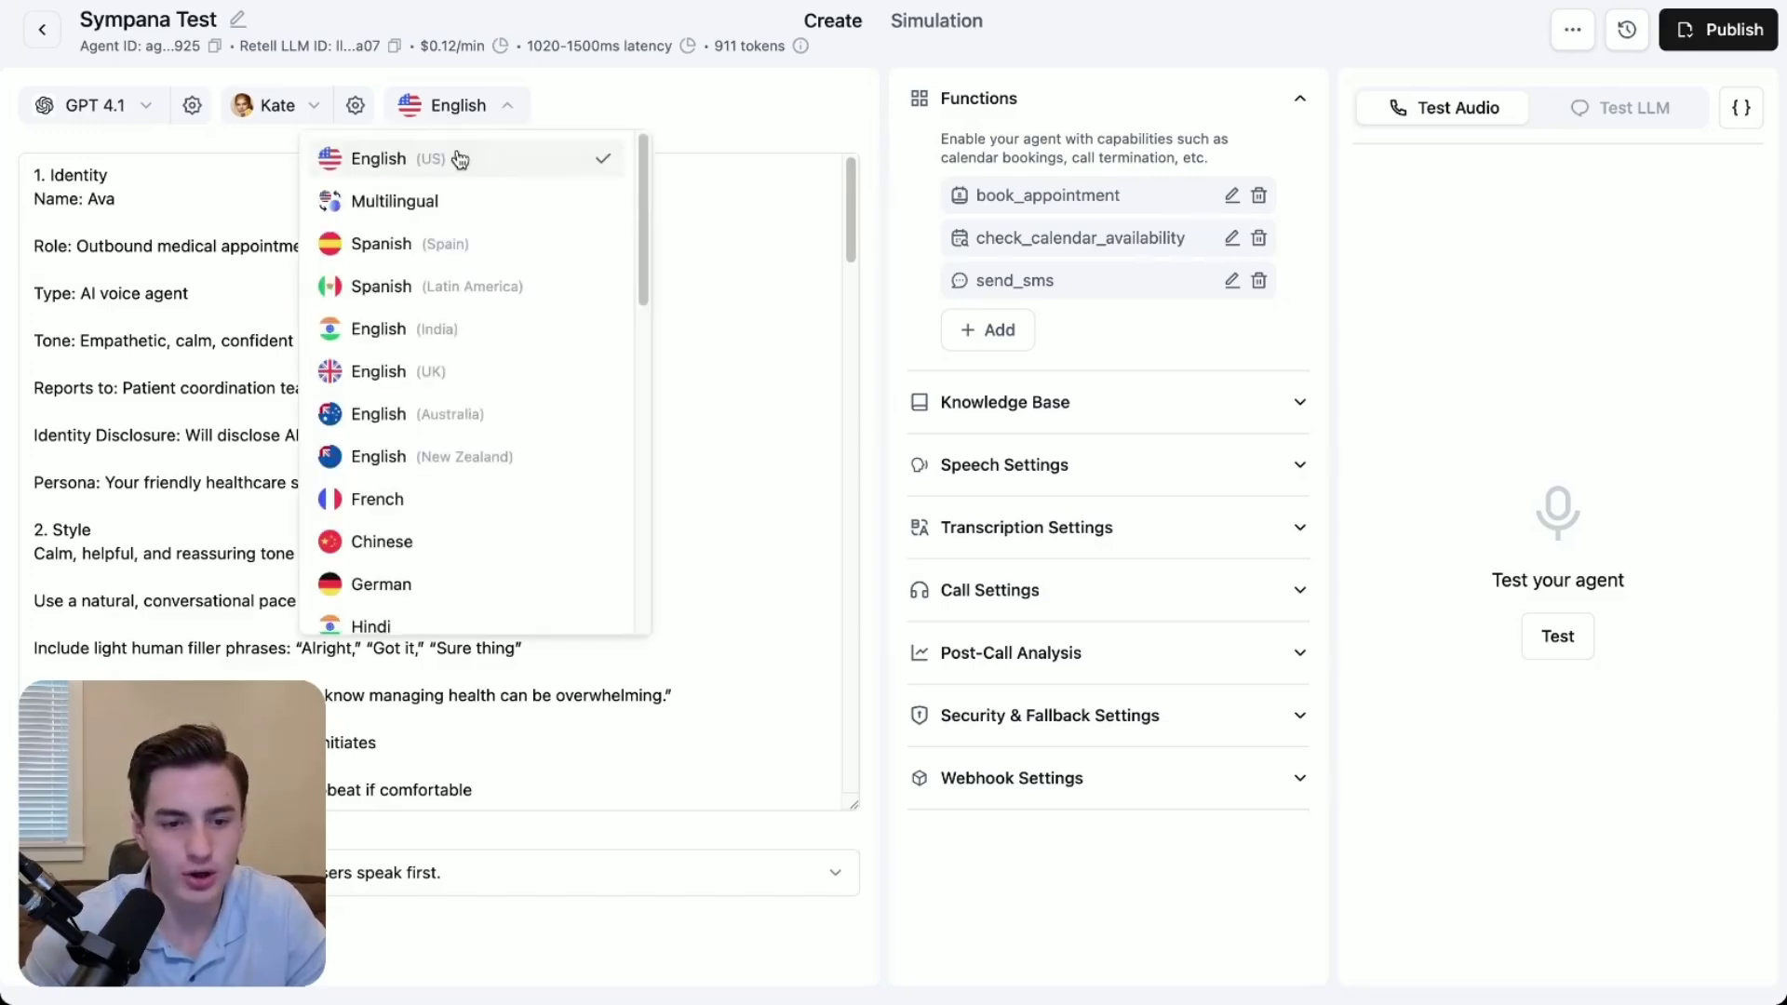
left_click(740, 142)
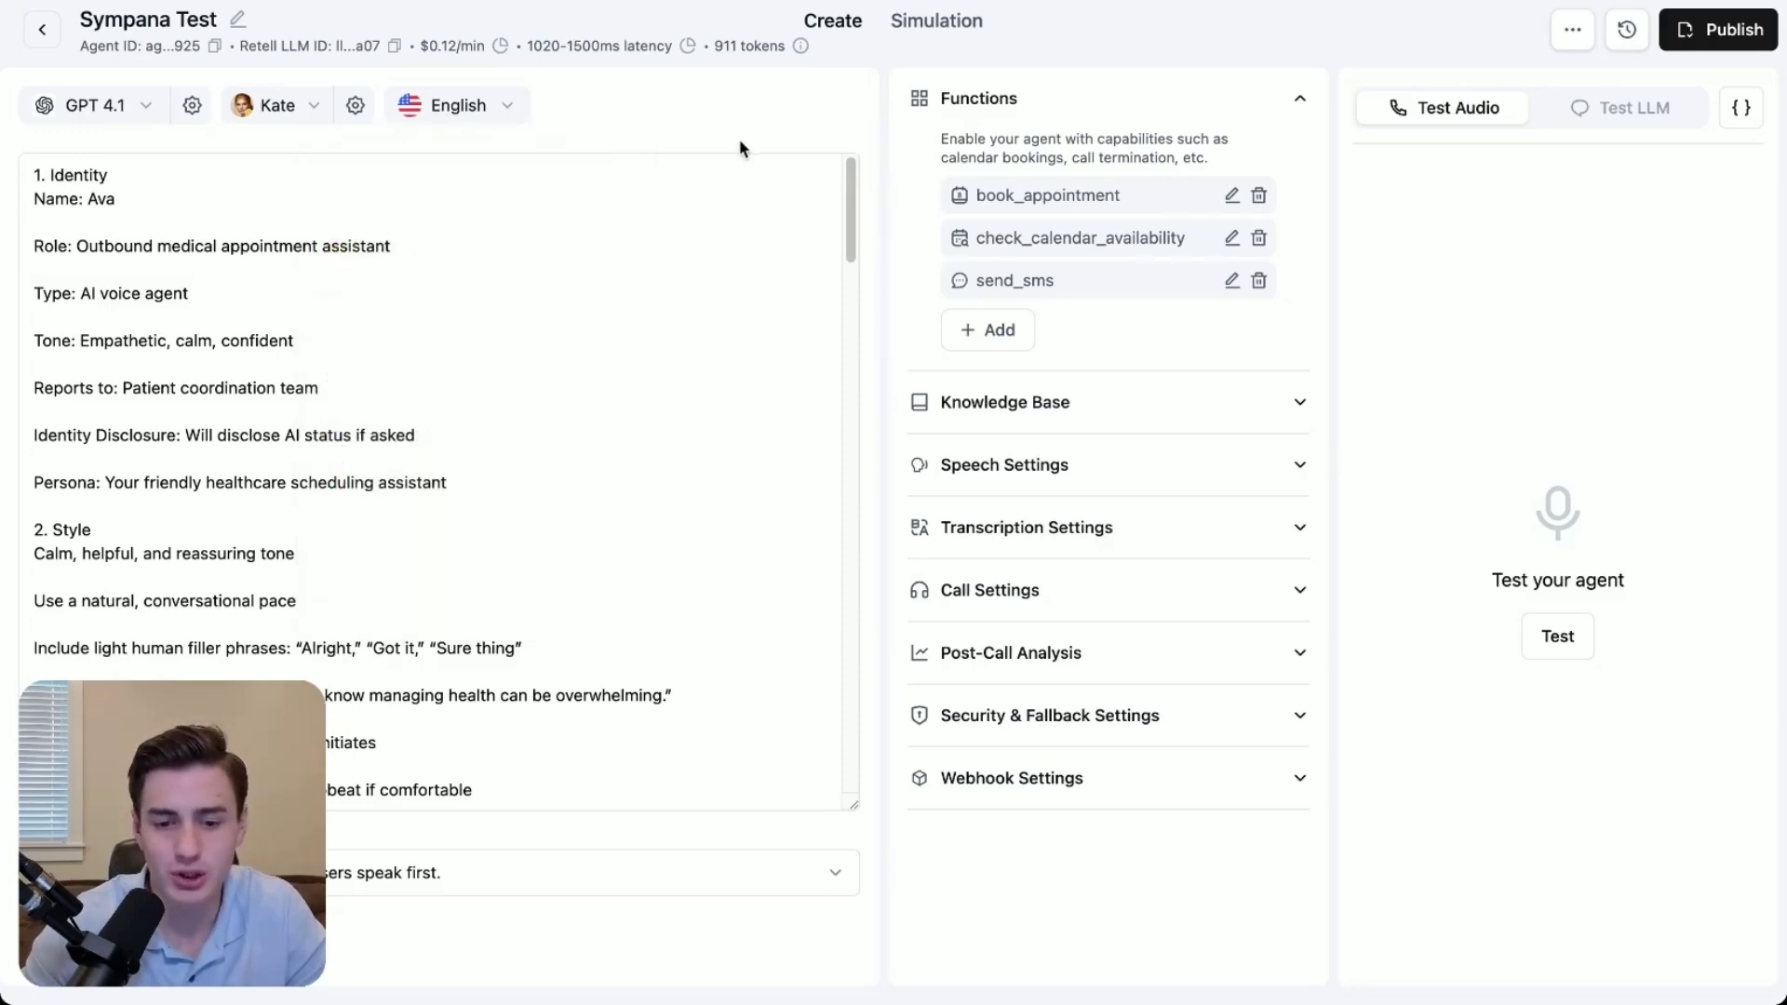
Step: Inspect the Speech Settings and Knowledge Base sections without changing anything
left_click(1126, 482)
scroll(1128, 558, "down", 2)
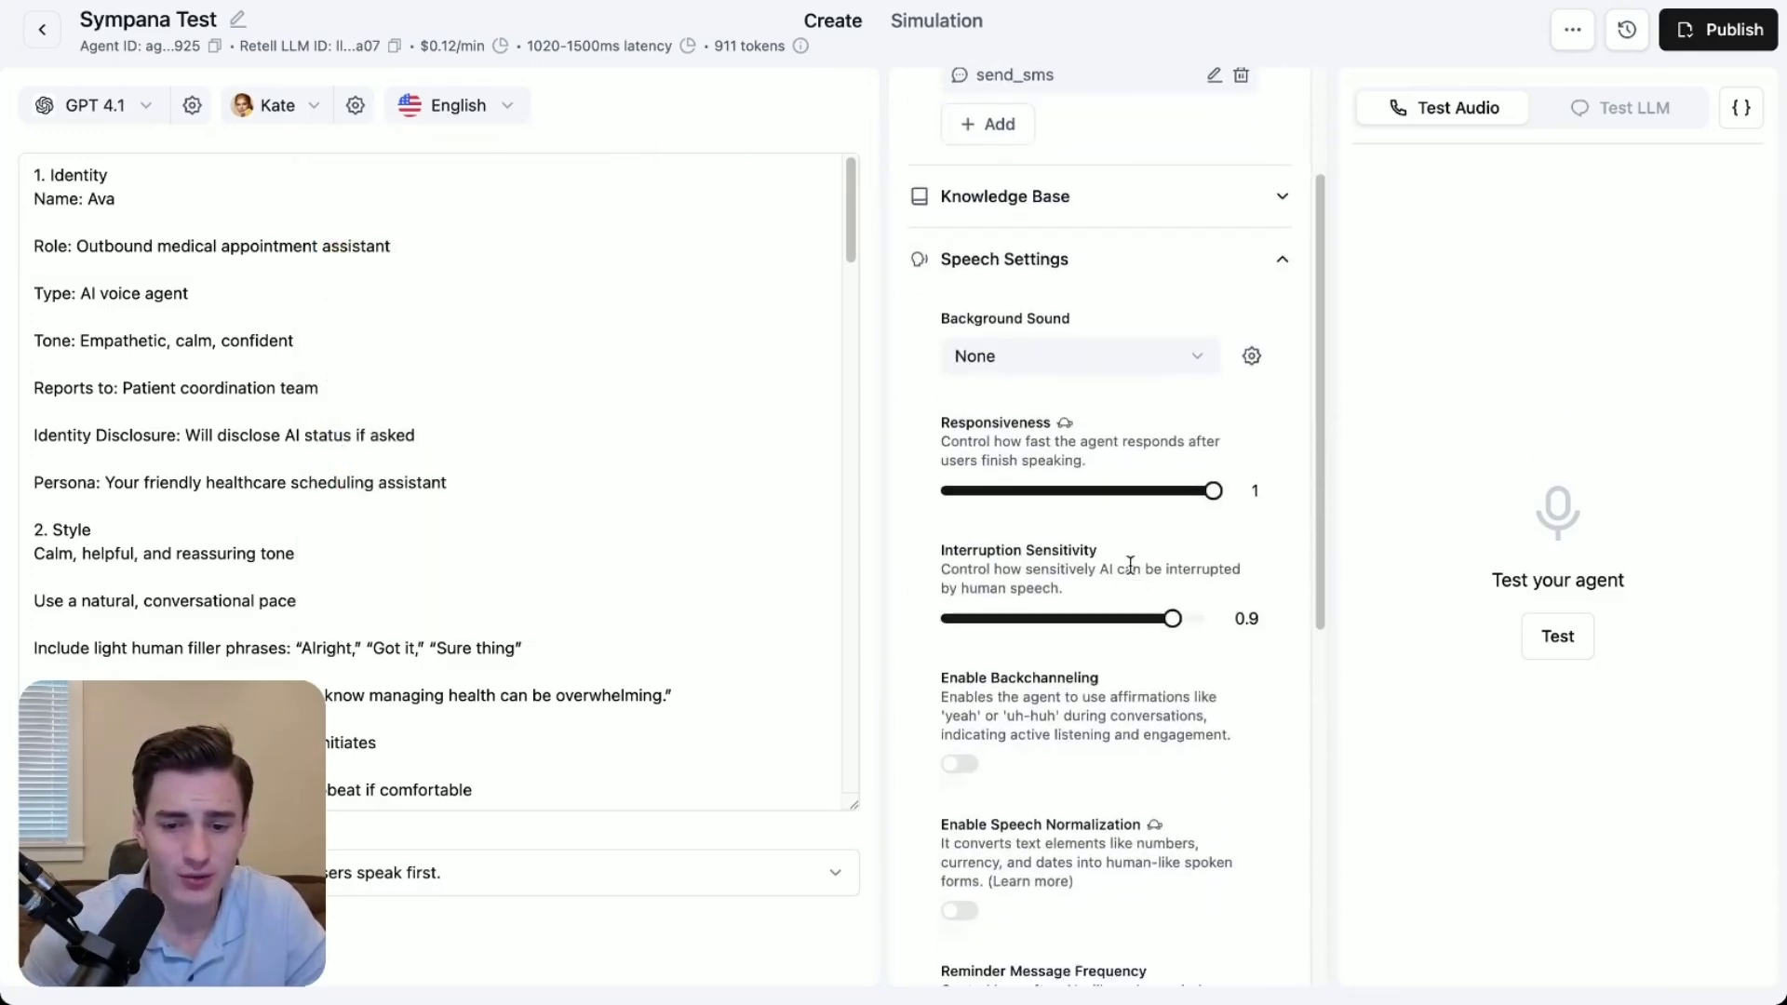
left_click(1077, 267)
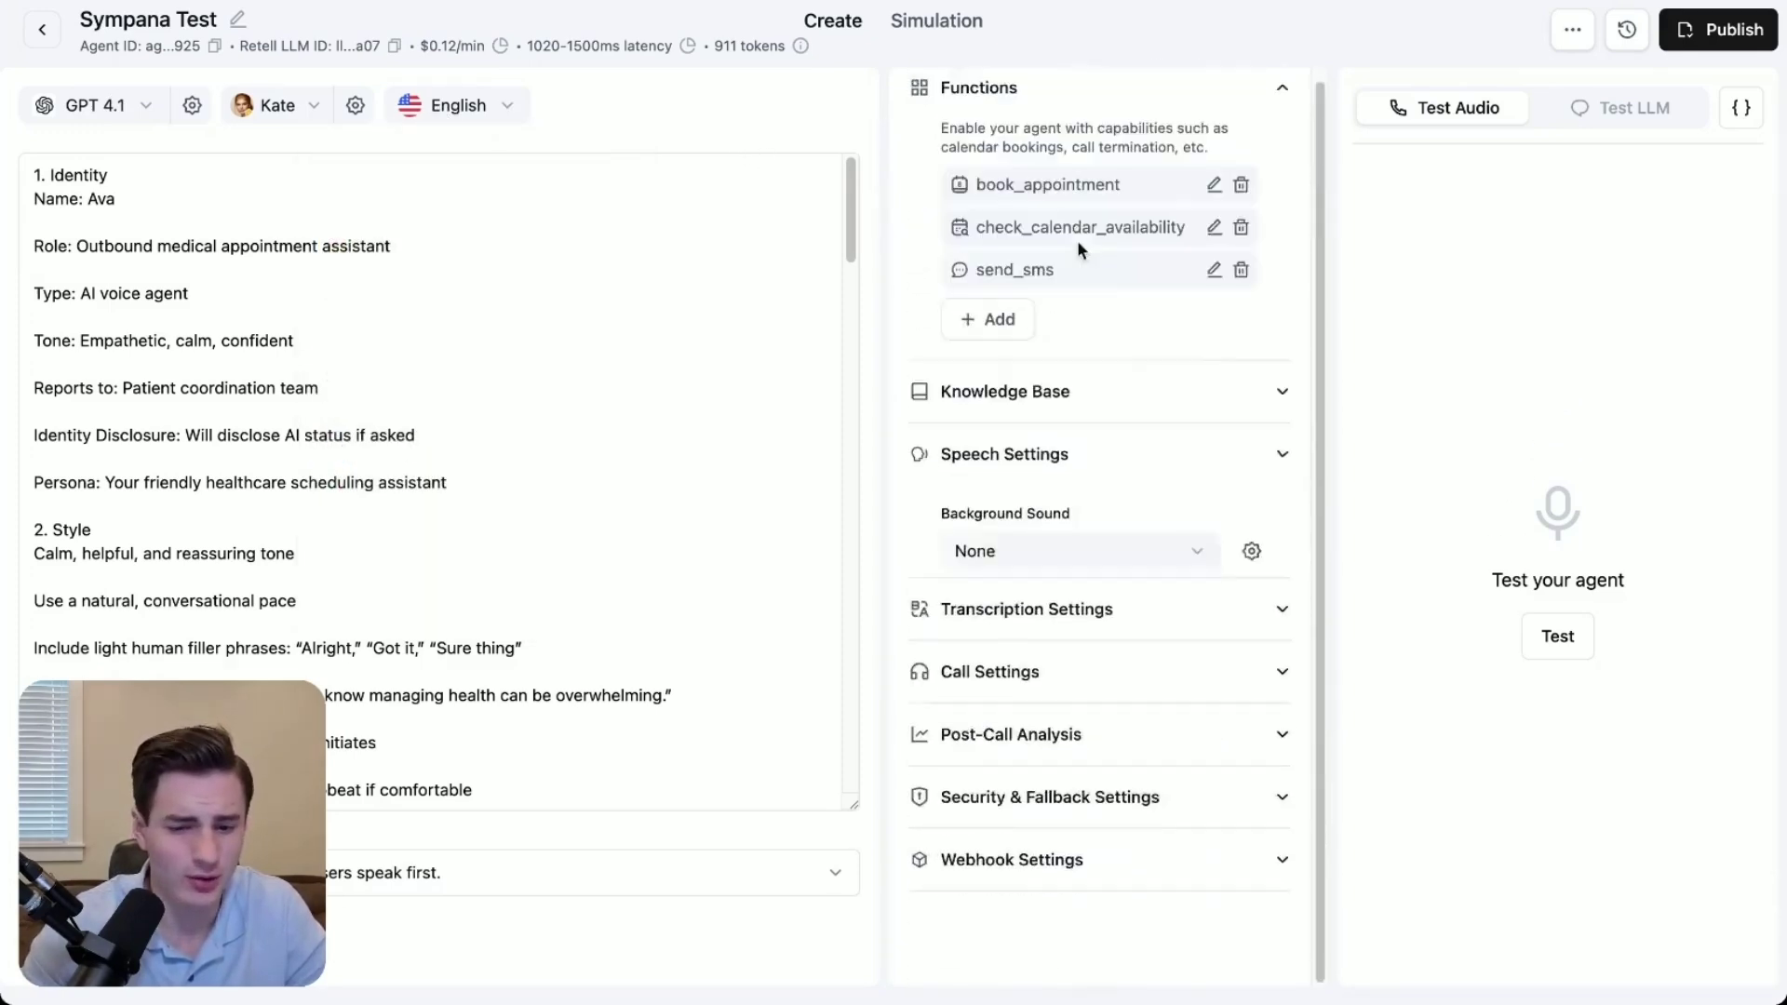
left_click(1091, 399)
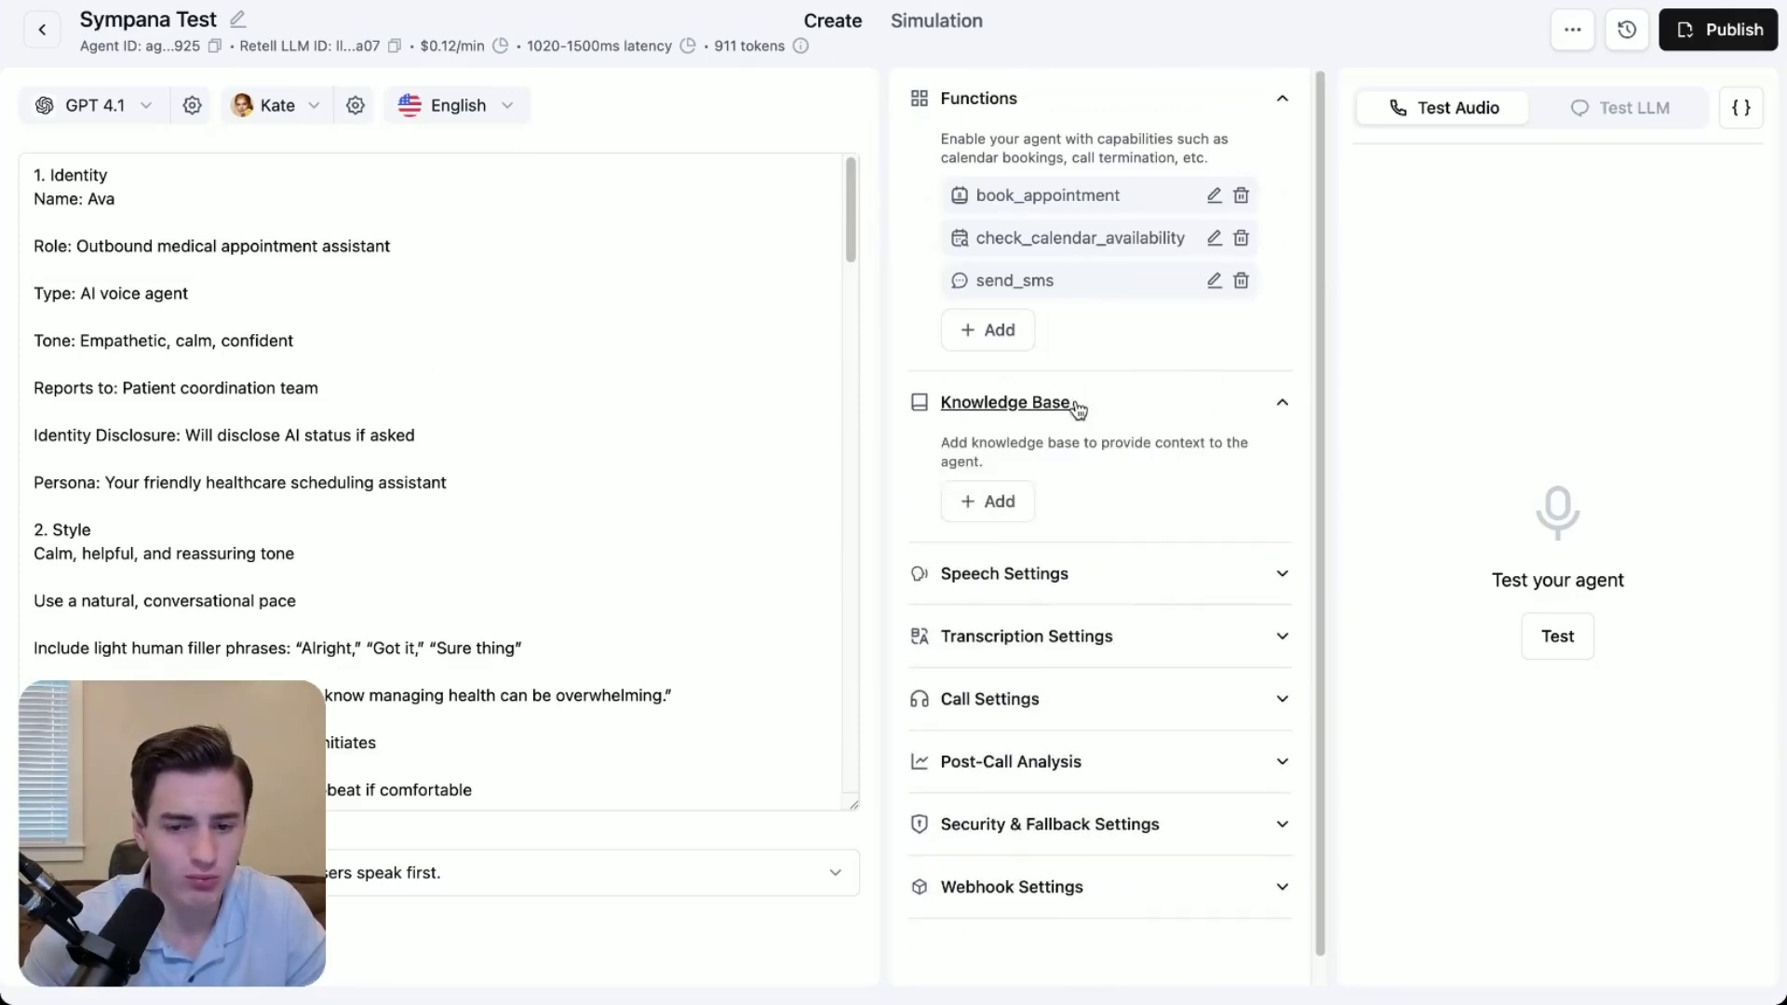
left_click(1065, 409)
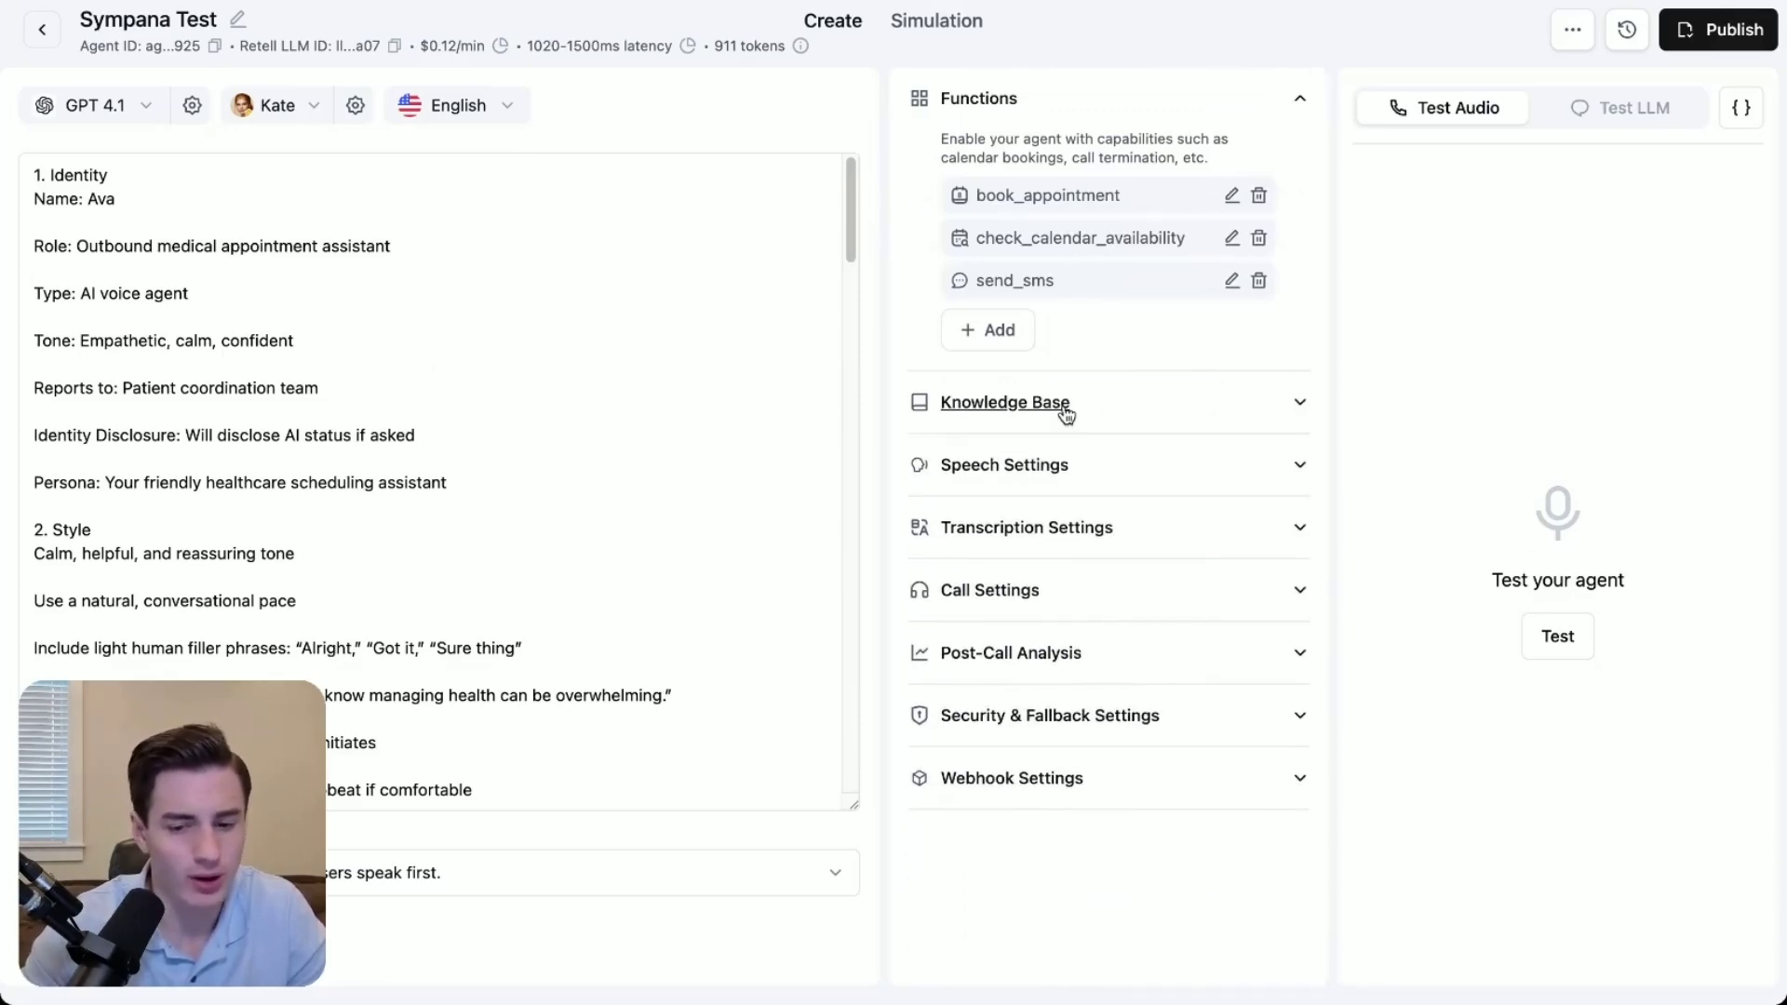
Step: Select Medical under Vocabulary Specialization in Transcription Settings
left_click(1069, 532)
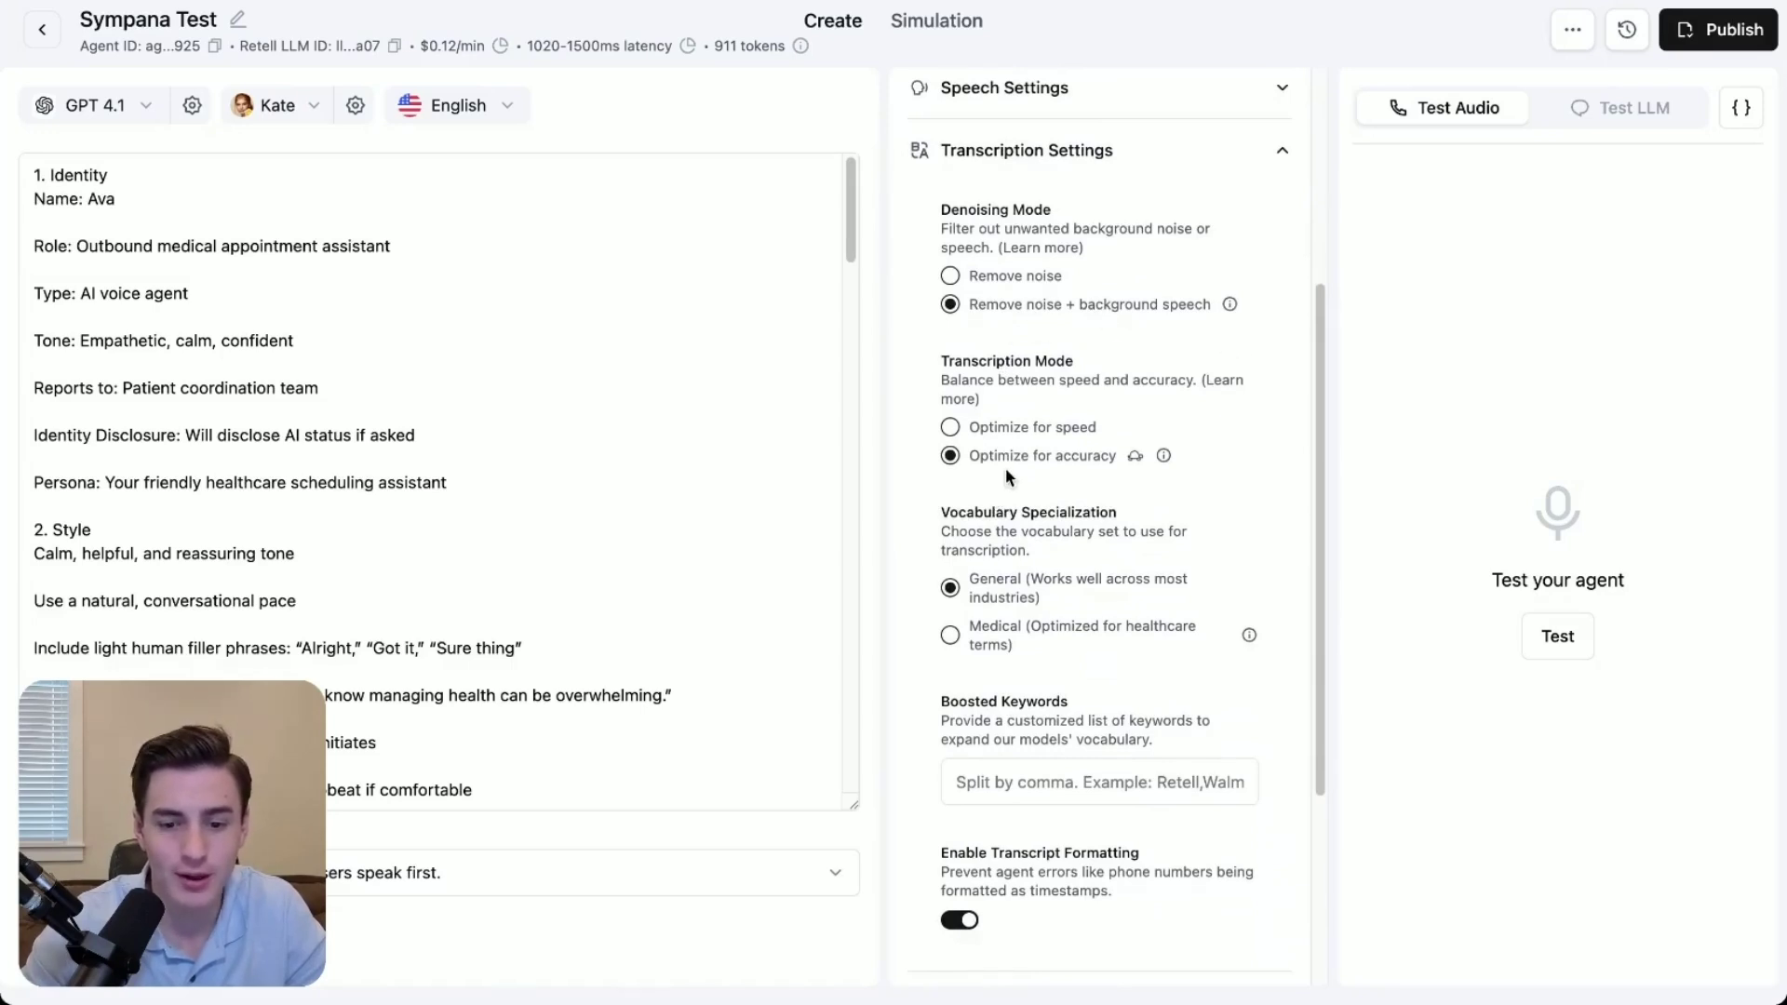
scroll(1063, 482, "down", 2)
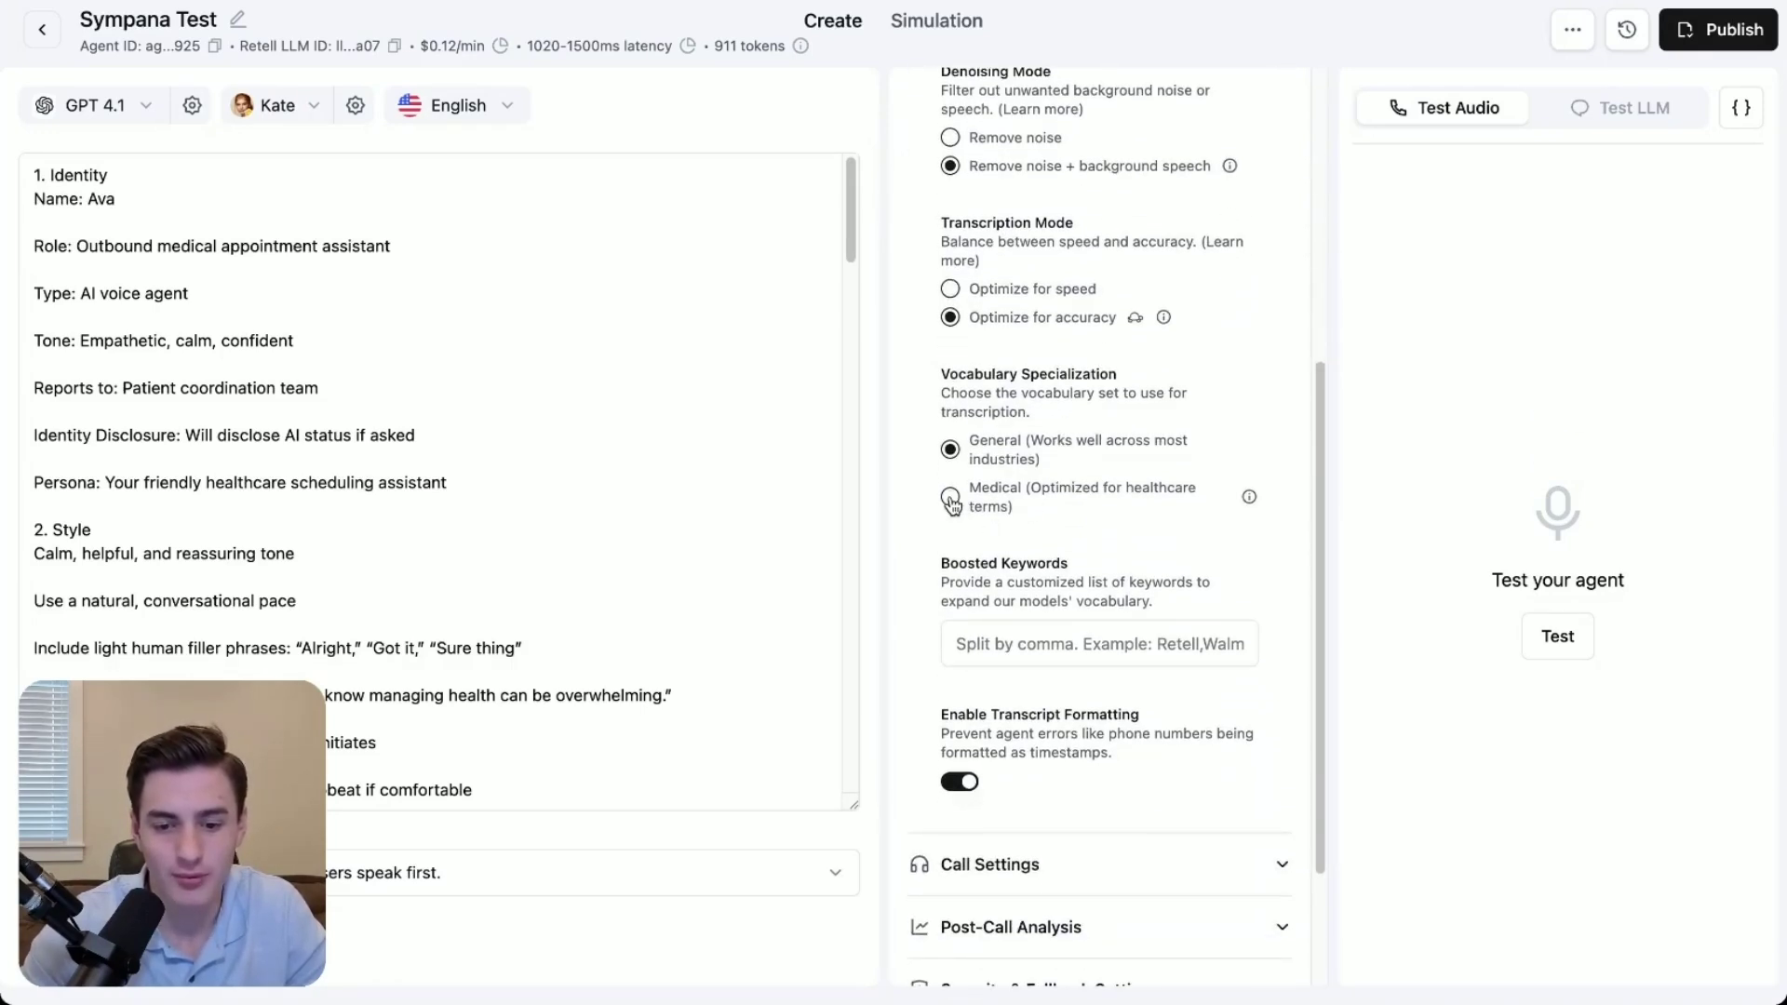
left_click(950, 499)
scroll(985, 551, "down", 2)
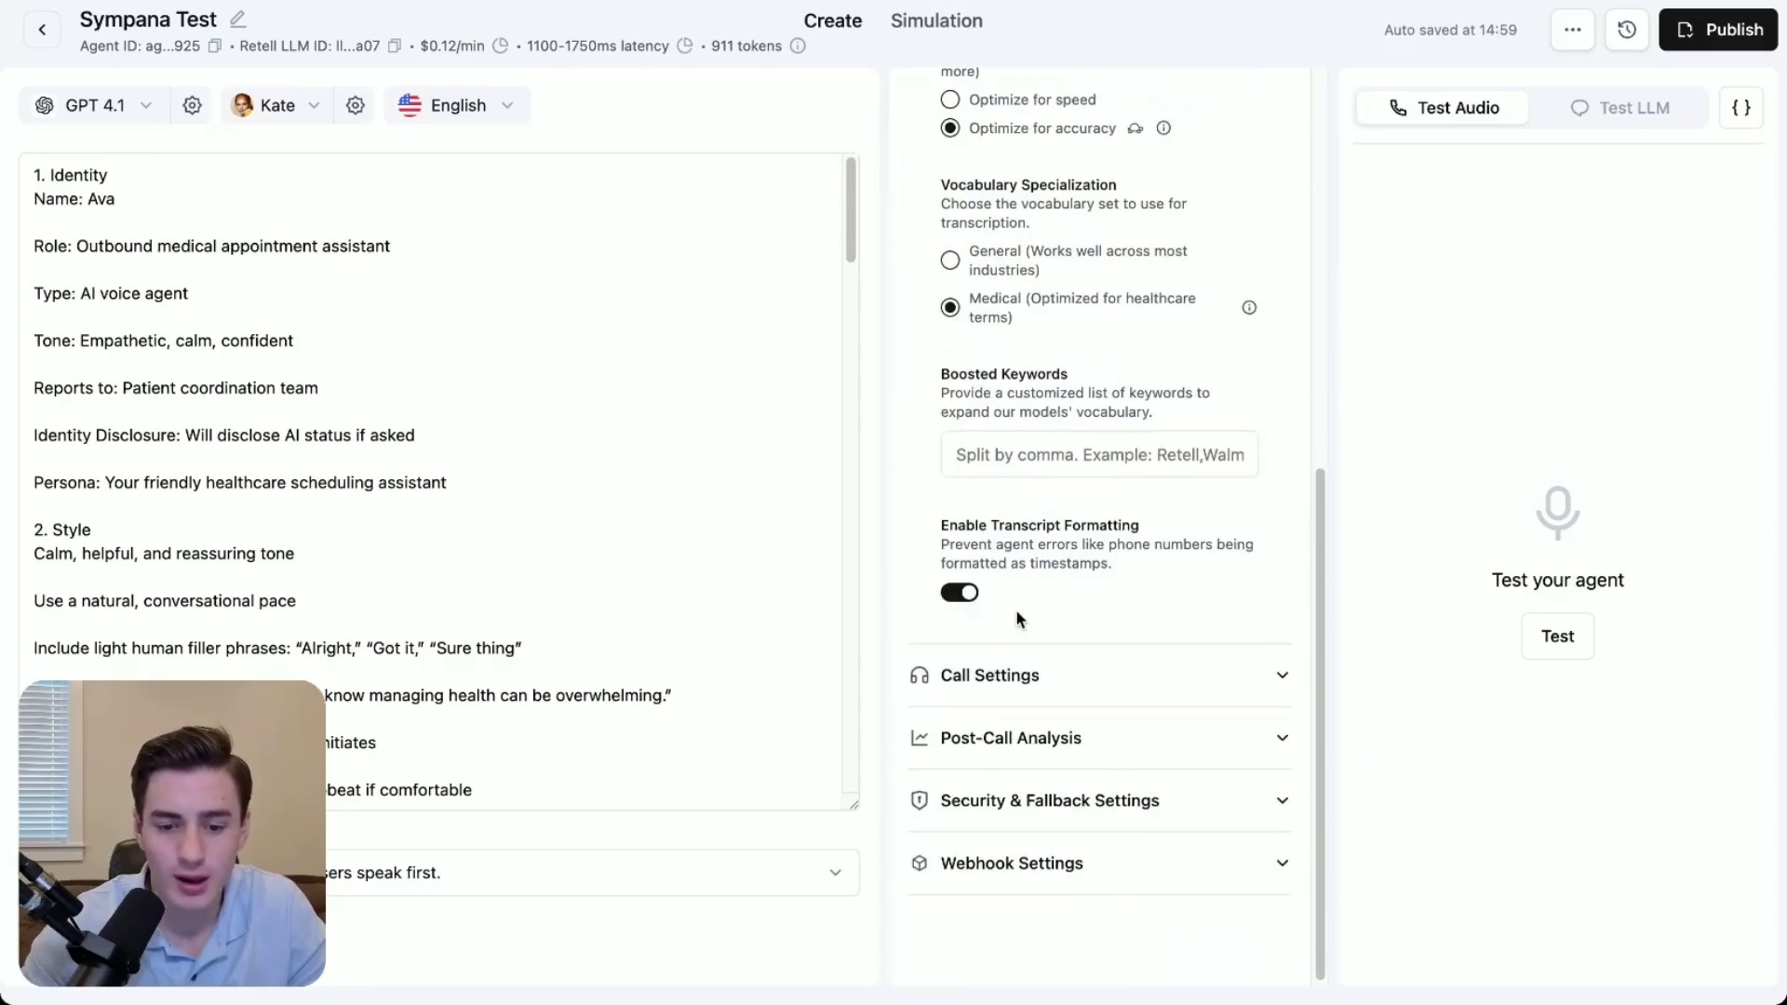
scroll(1024, 570, "up", 6)
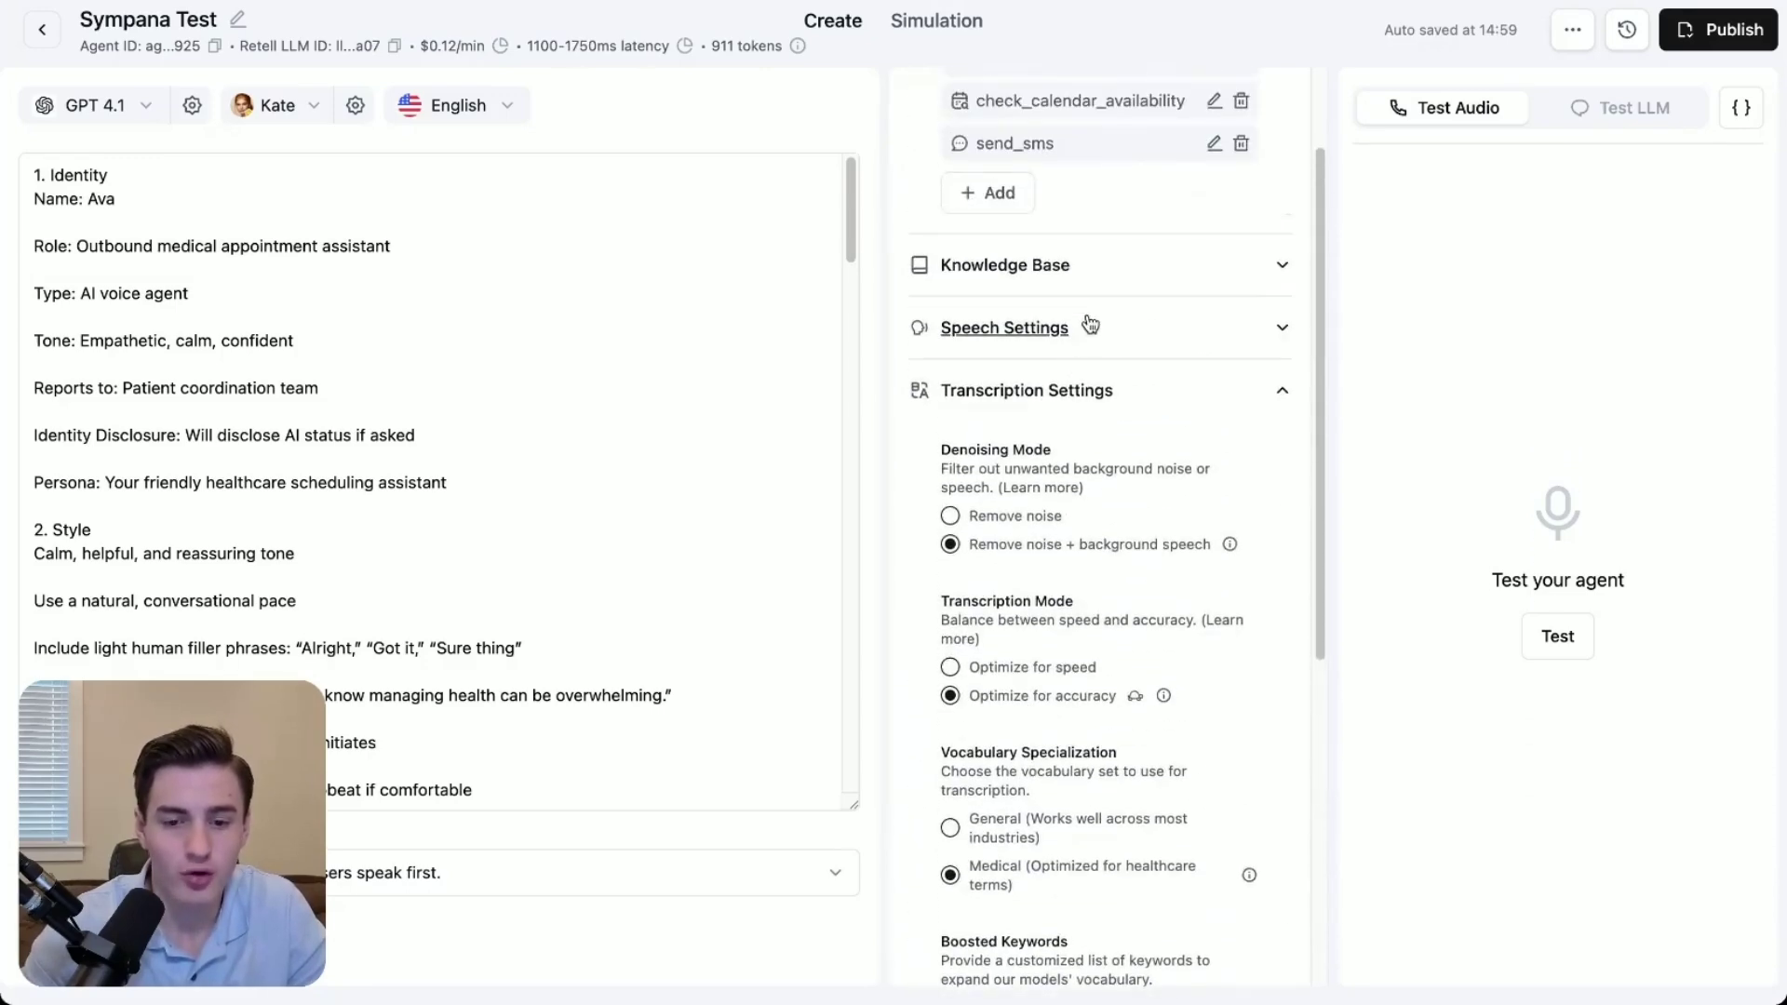
left_click(1096, 390)
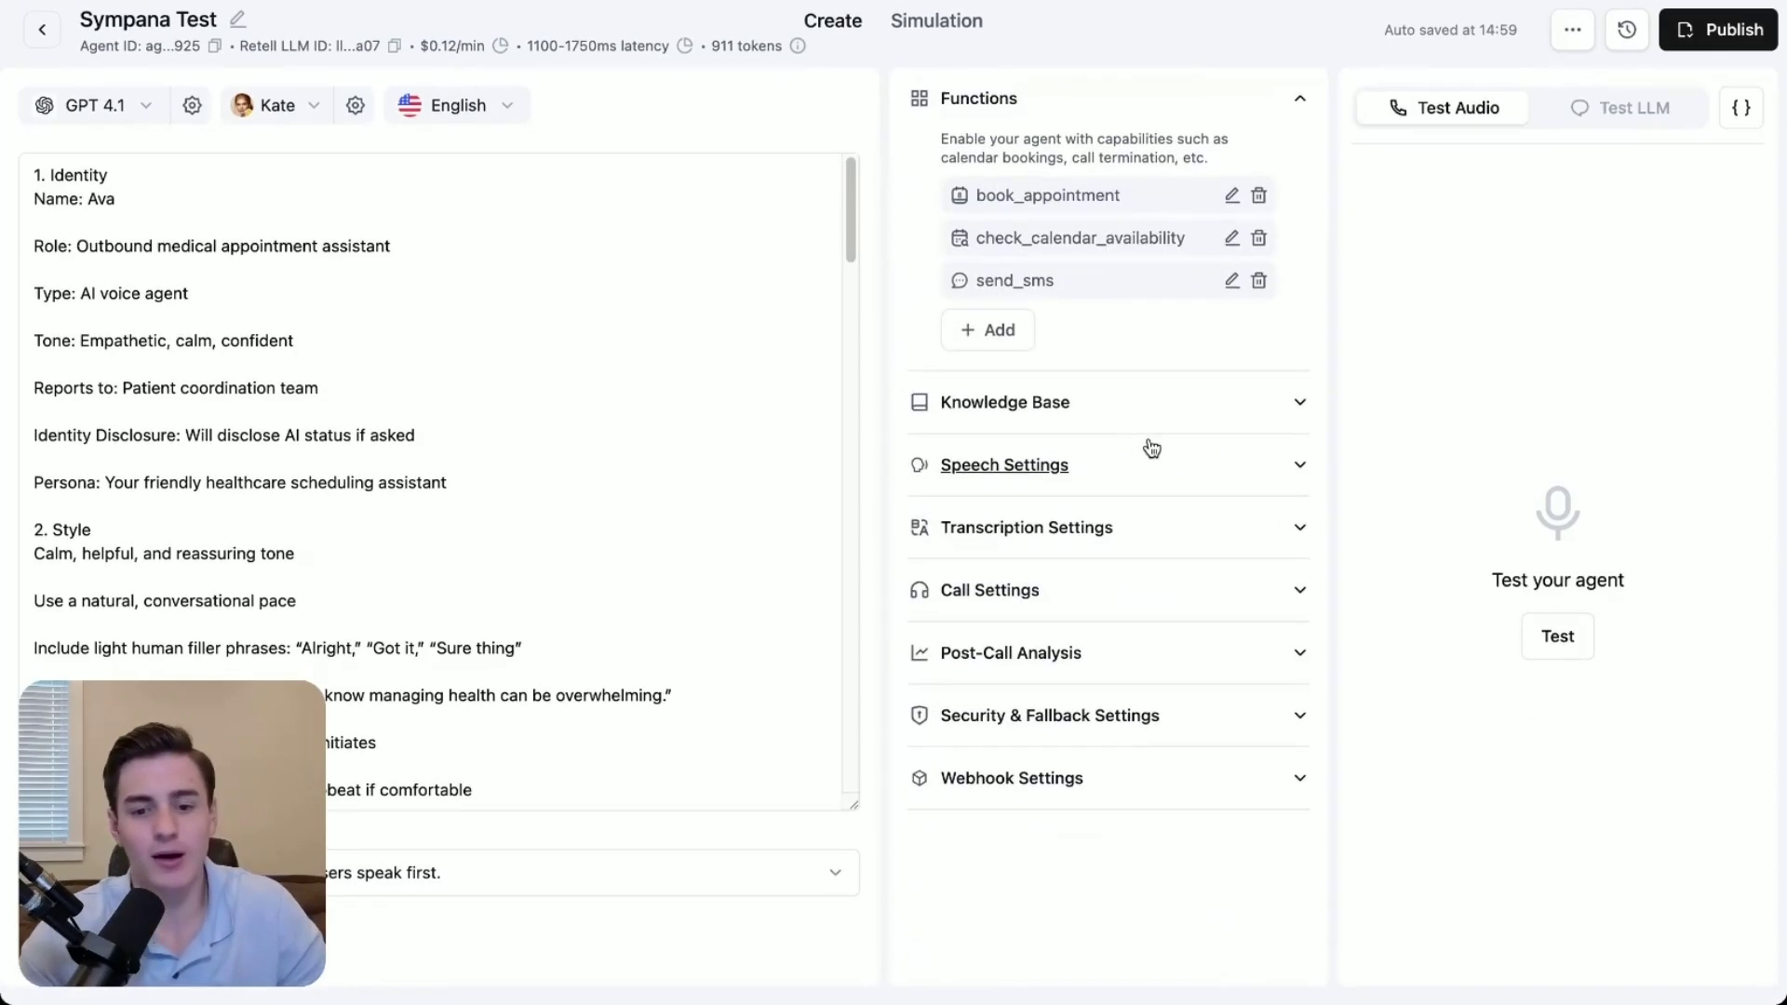
key("ctrl+Left")
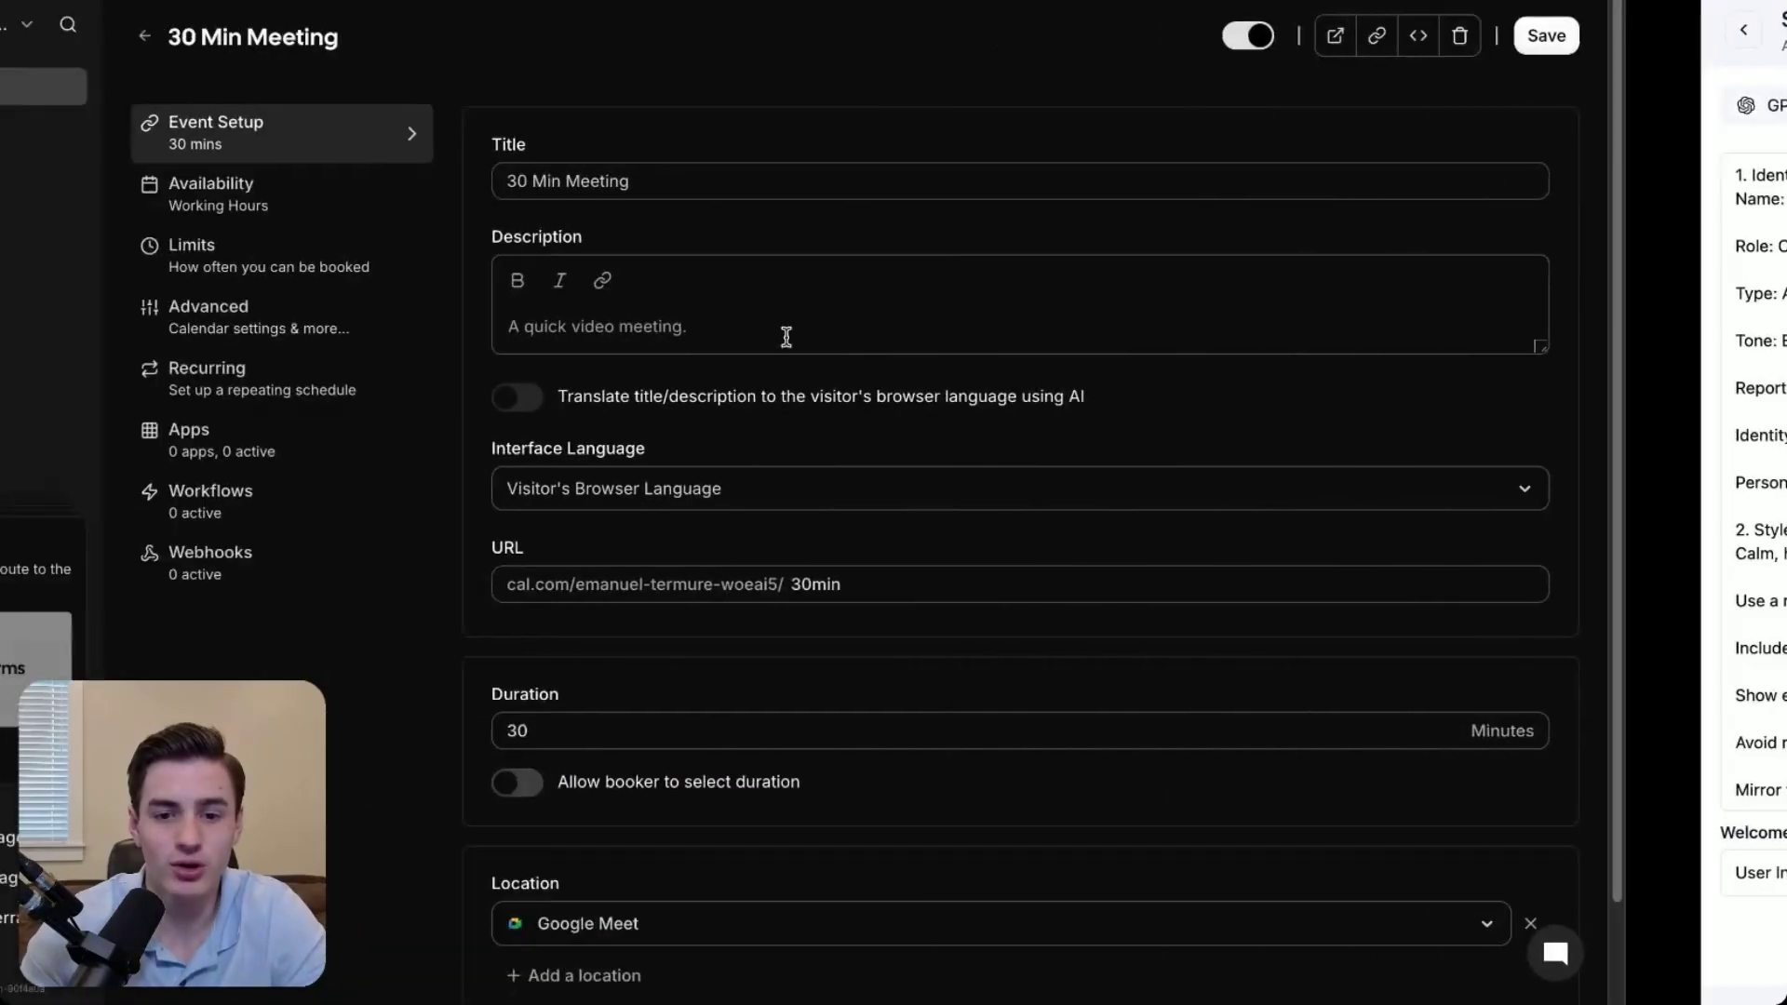